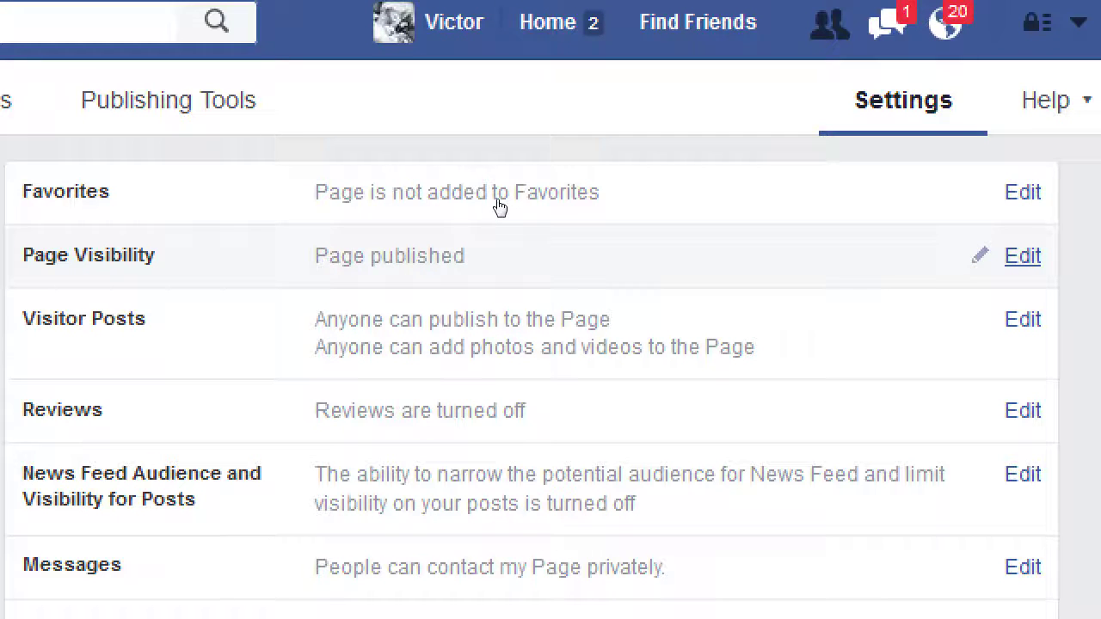
Open the Page Visibility setting and close it again without saving any change
{"action": "left_click", "coordinate": [842, 203]}
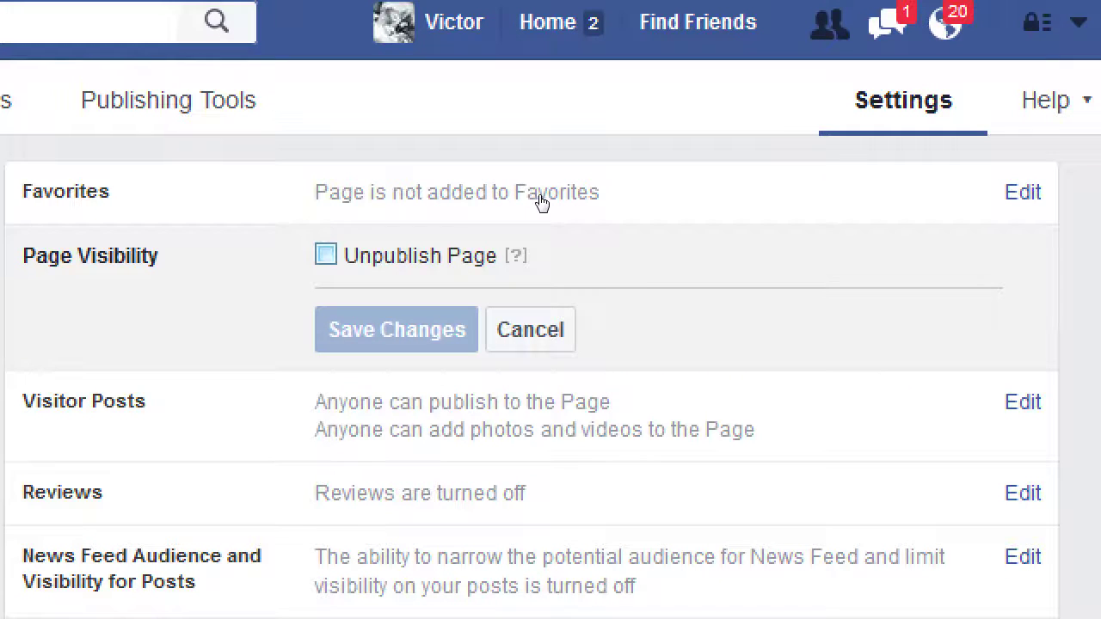
{"action": "key", "text": "Tab"}
{"action": "key", "text": "Return"}
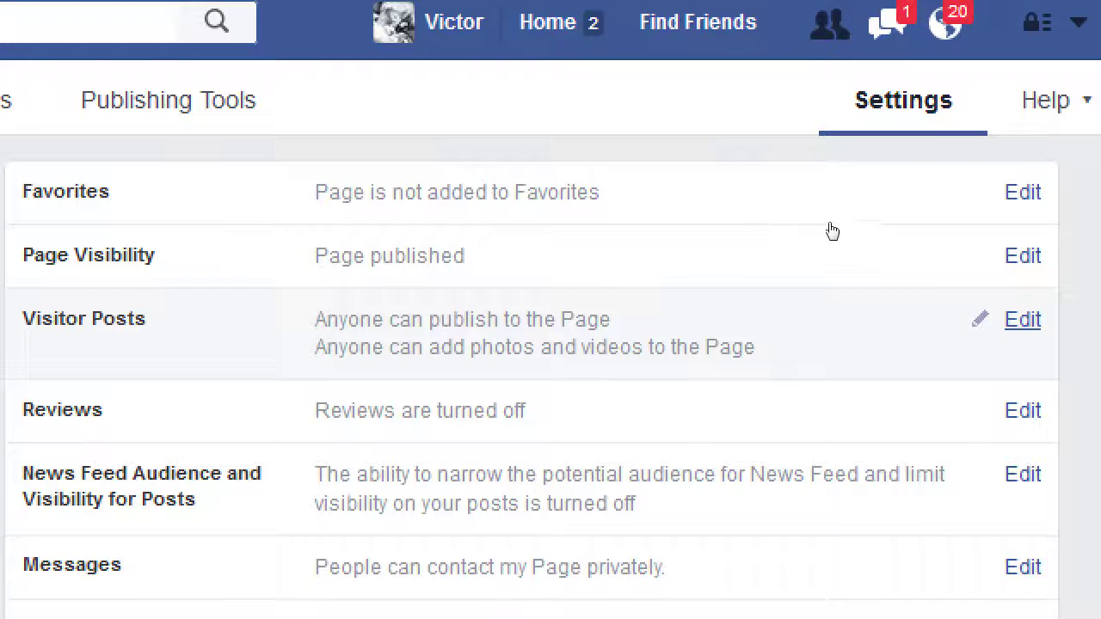
Edit Visitor Posts, briefly selecting Disable posts by other people, then return to allowing visitor posts
{"action": "key", "text": "Return"}
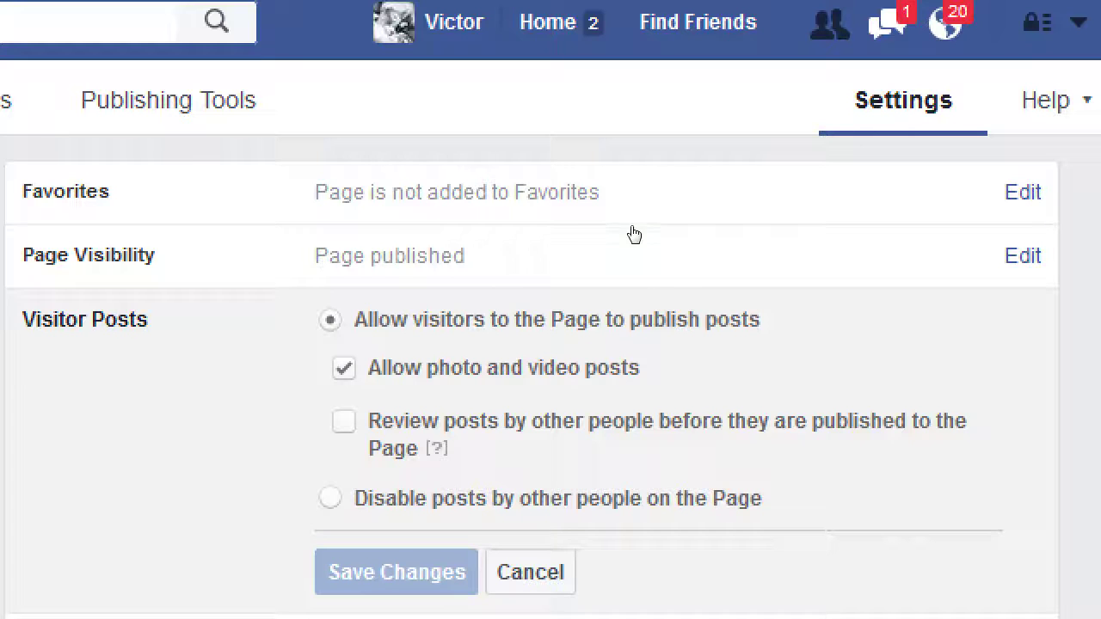
{"action": "key", "text": "Down"}
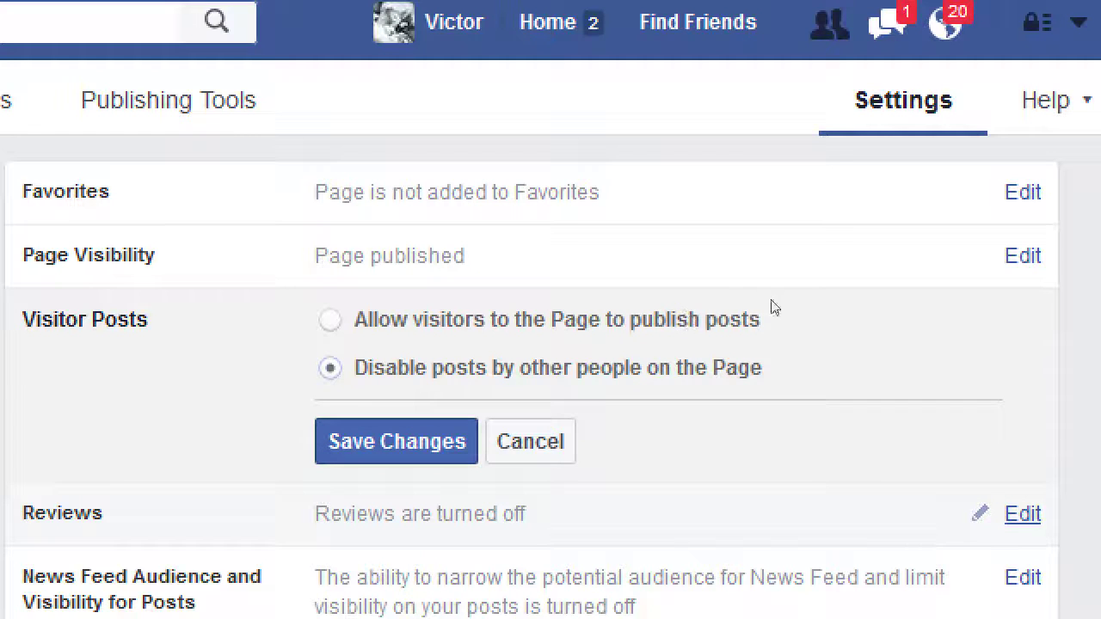
{"action": "key", "text": "Up"}
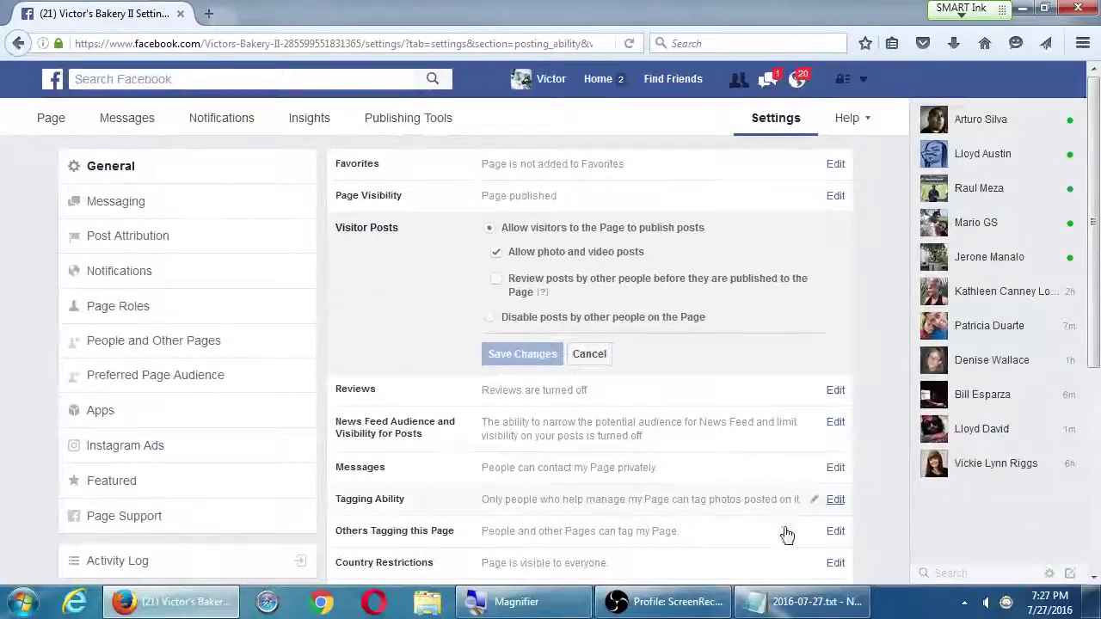
In Notepad, type the heading 'Dialog vs Monologue in Social Media' below the Help line
{"action": "left_click", "coordinate": [793, 601]}
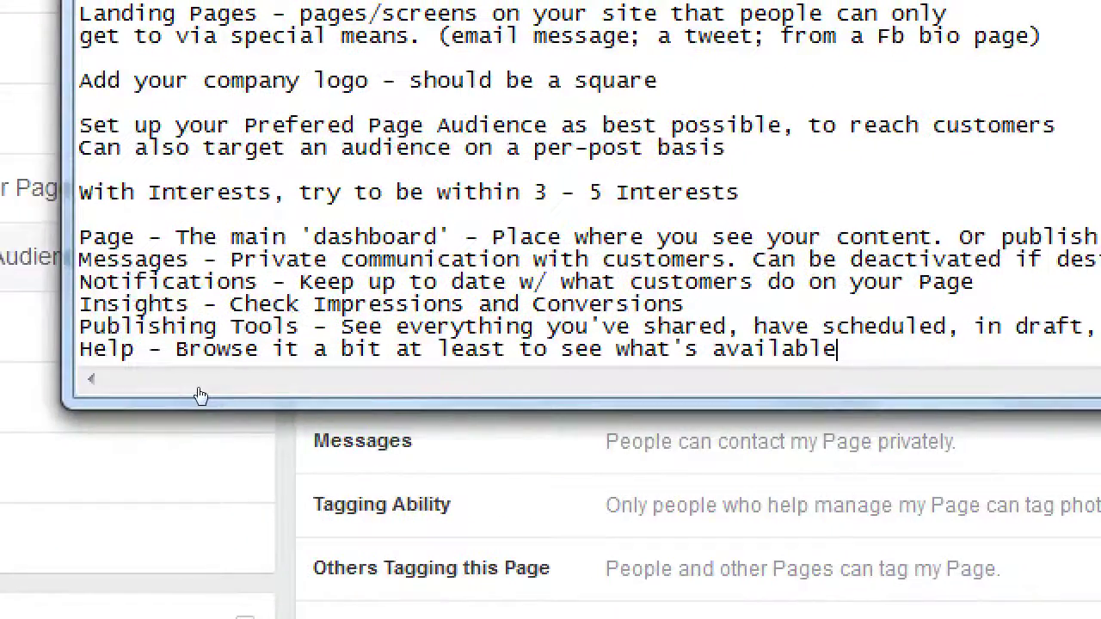
{"action": "key", "text": "Return"}
{"action": "key", "text": "Return"}
{"action": "key", "text": "Return"}
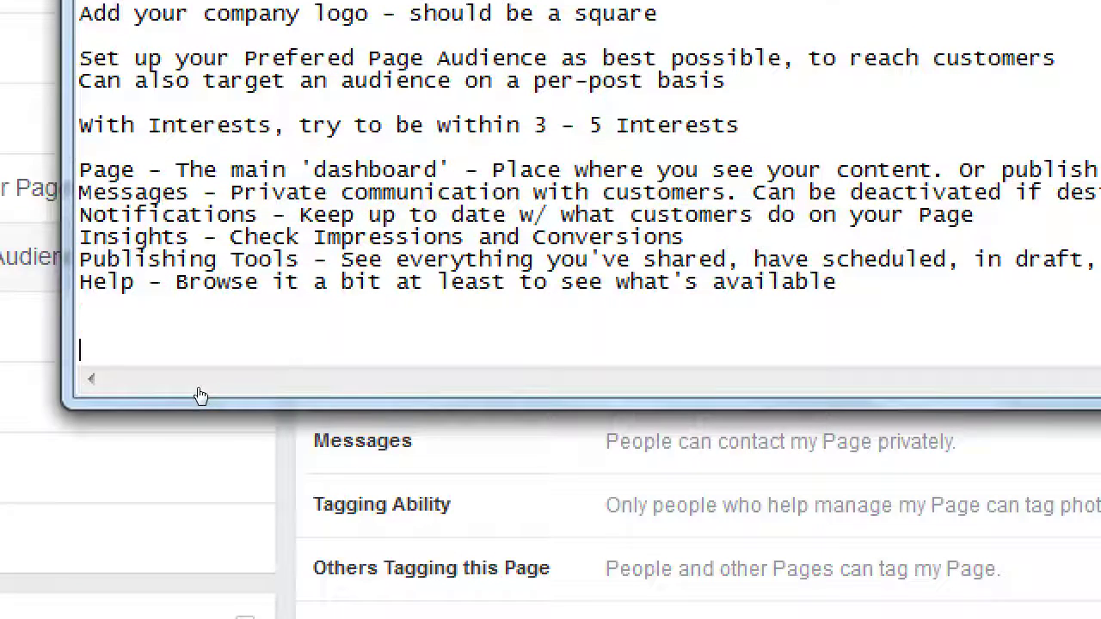
{"action": "type", "text": "Dia"}
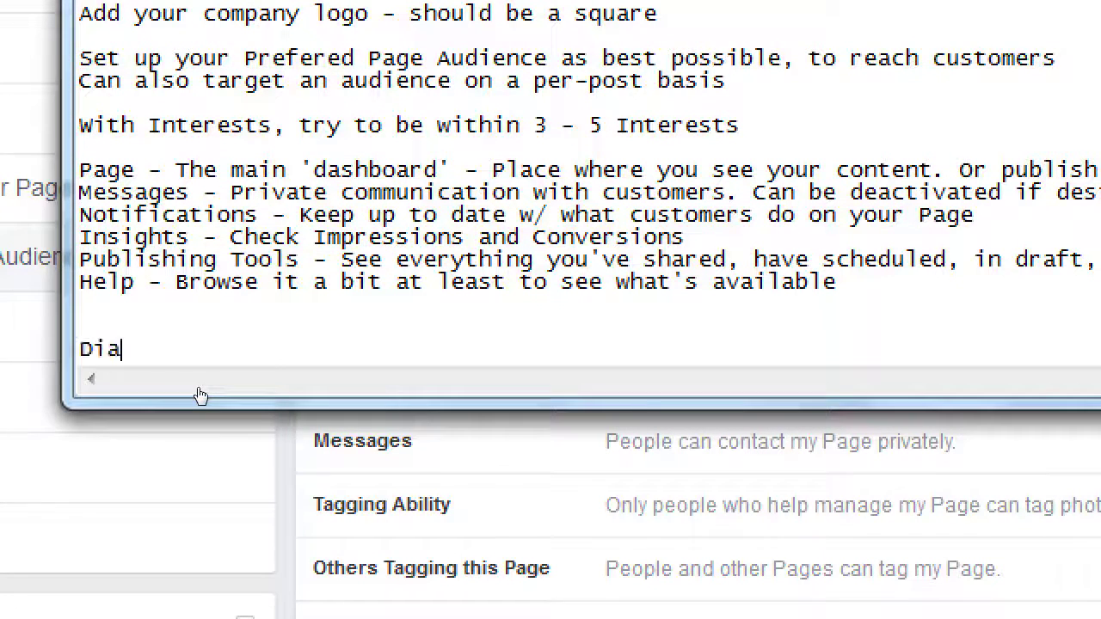
{"action": "type", "text": "log v"}
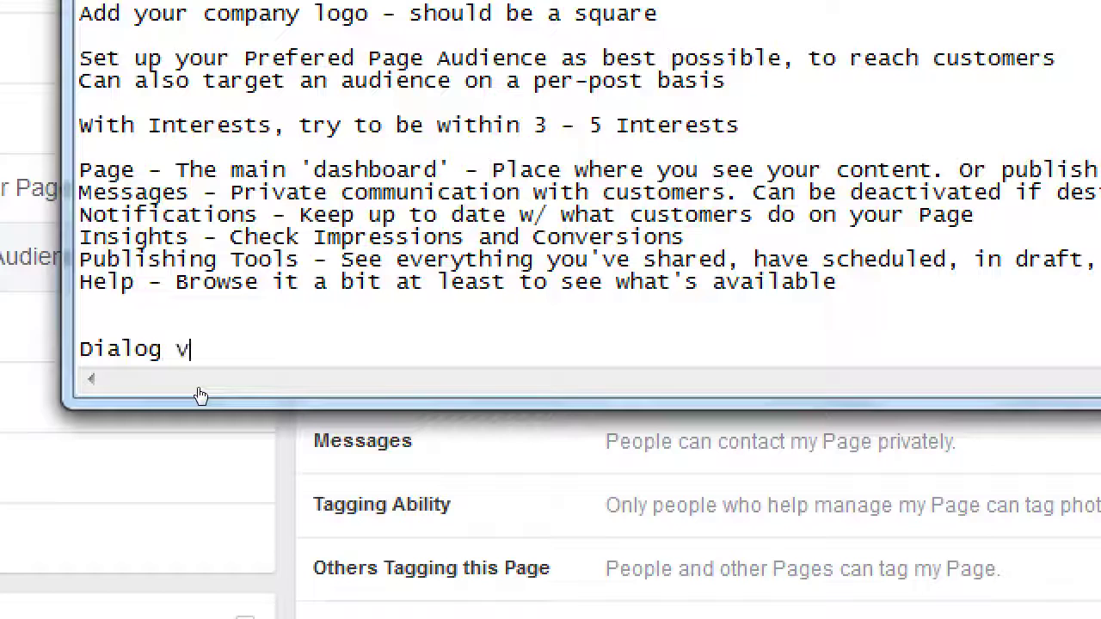
{"action": "type", "text": "s Mon"}
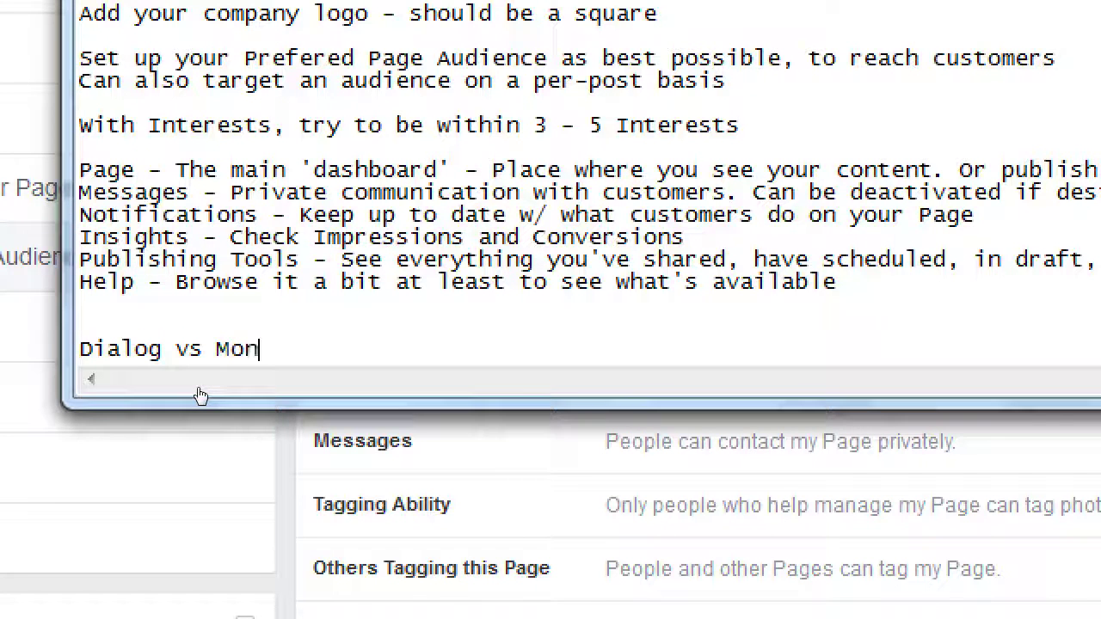
{"action": "type", "text": "olog in"}
{"action": "key", "text": "BackSpace"}
{"action": "key", "text": "BackSpace"}
{"action": "key", "text": "BackSpace"}
{"action": "key", "text": "BackSpace"}
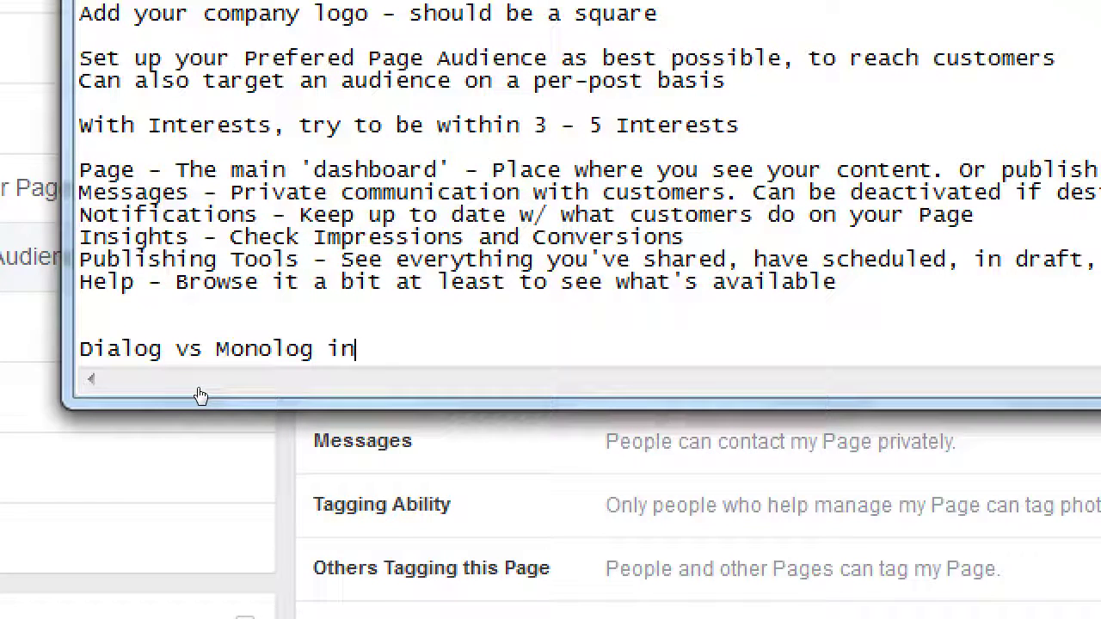
{"action": "type", "text": "ue in S"}
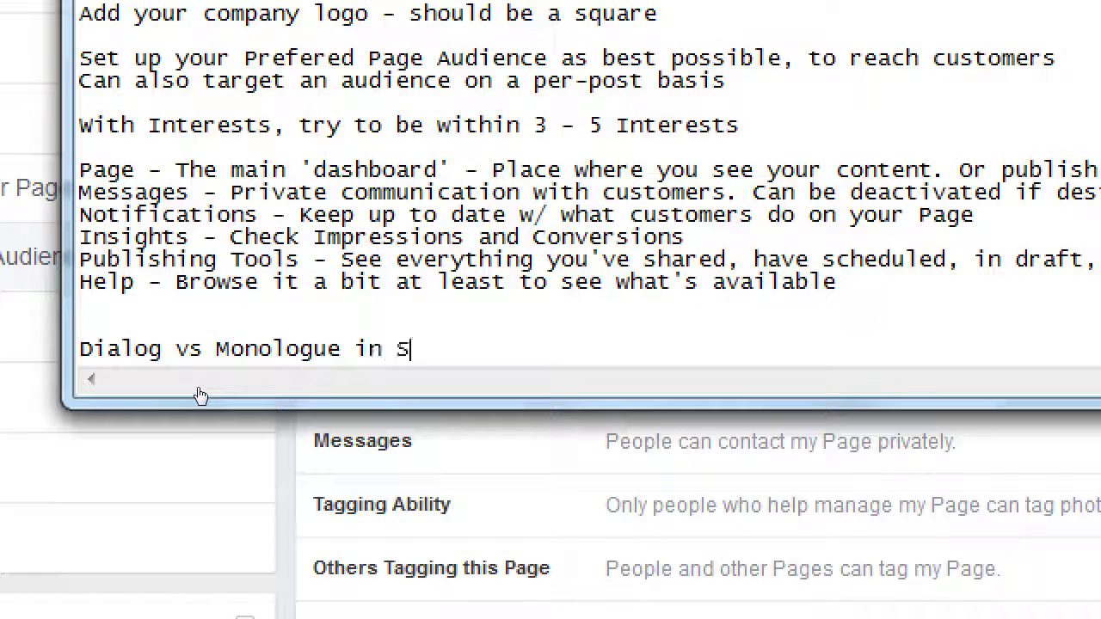
{"action": "type", "text": "ocial M"}
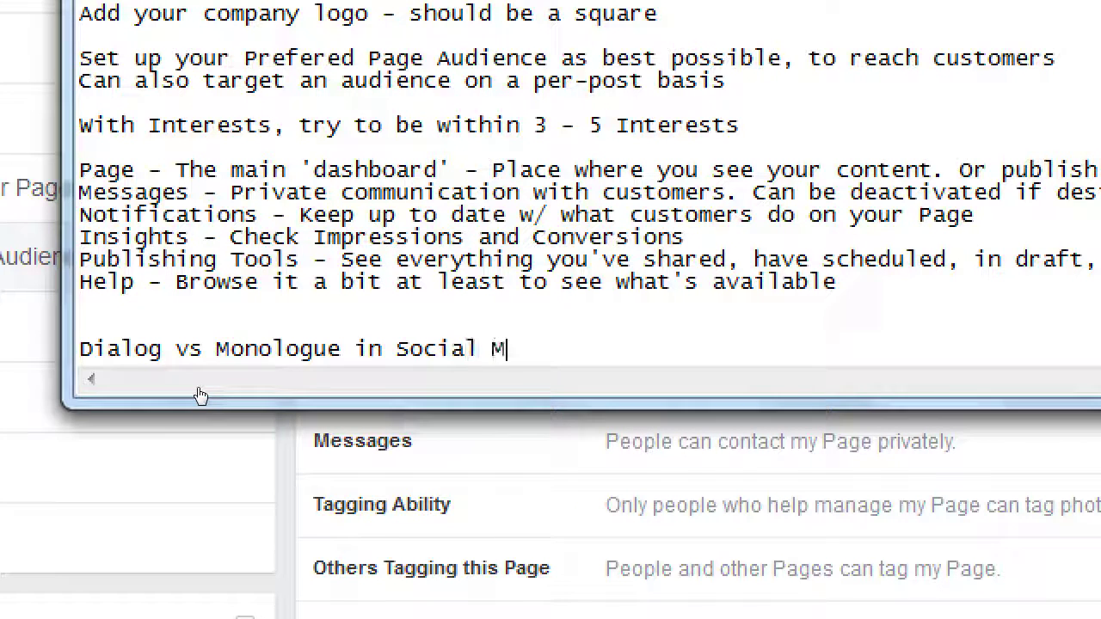
{"action": "type", "text": "iedia"}
{"action": "key", "text": "BackSpace"}
{"action": "key", "text": "BackSpace"}
{"action": "key", "text": "BackSpace"}
{"action": "key", "text": "BackSpace"}
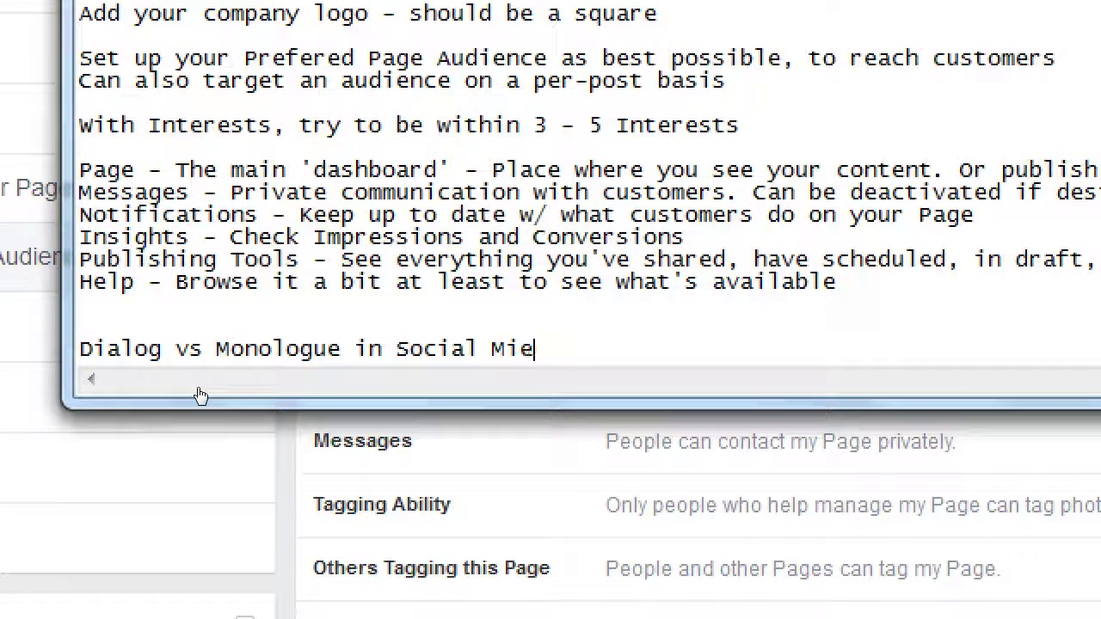
{"action": "key", "text": "BackSpace"}
{"action": "type", "text": "eida"}
{"action": "key", "text": "BackSpace"}
{"action": "key", "text": "BackSpace"}
{"action": "key", "text": "BackSpace"}
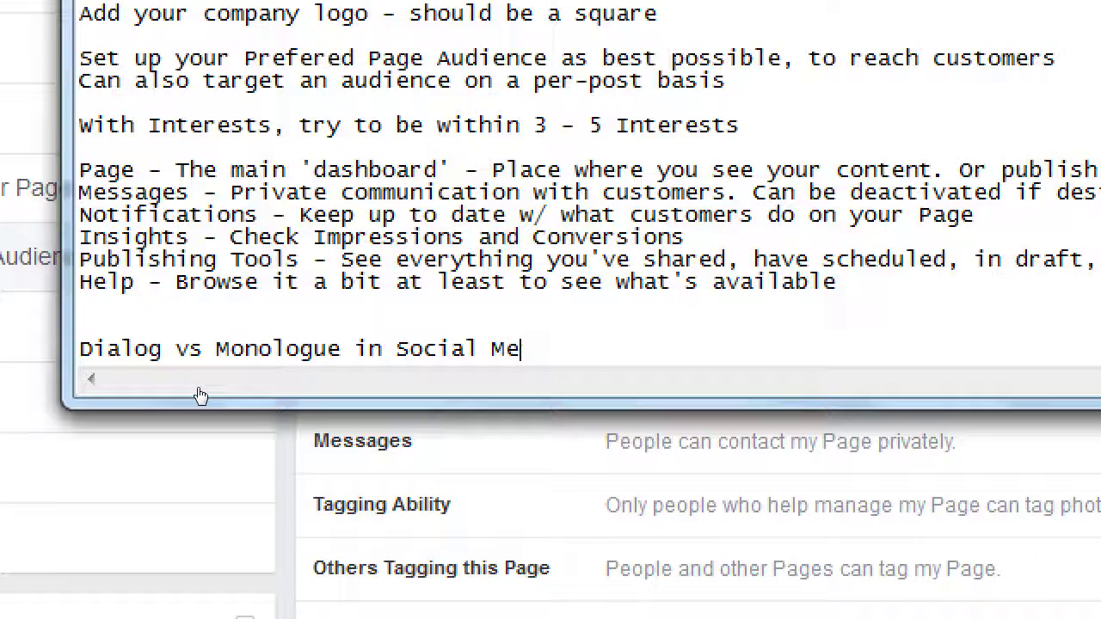
{"action": "type", "text": "dia"}
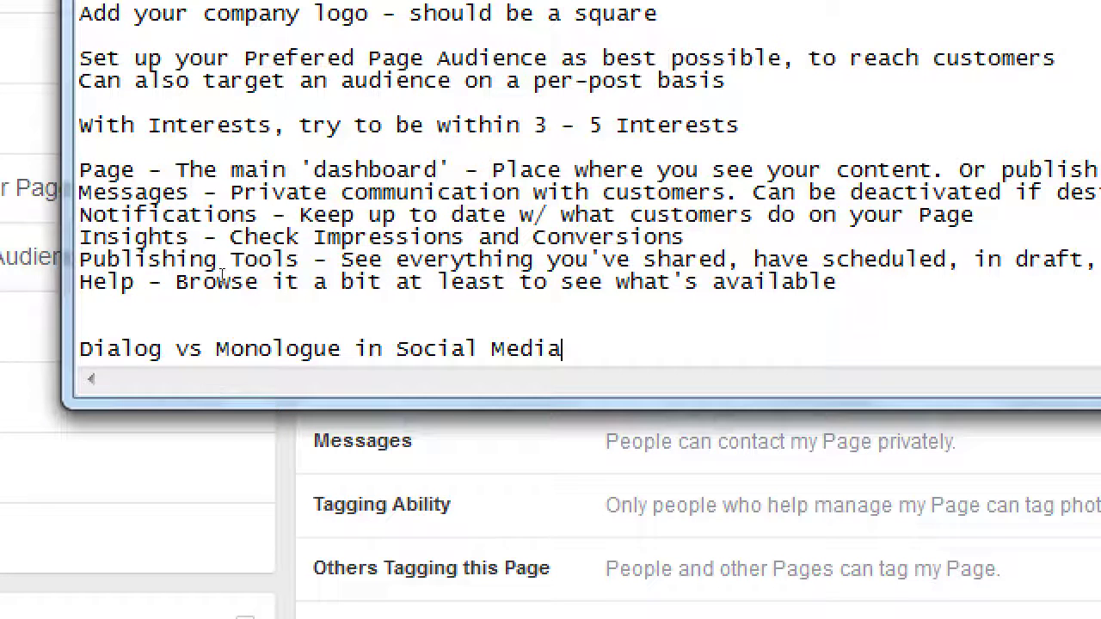
Add an indented line 'Reccomendation - Use the Dialog strategy of social media' under the heading
{"action": "key", "text": "Return"}
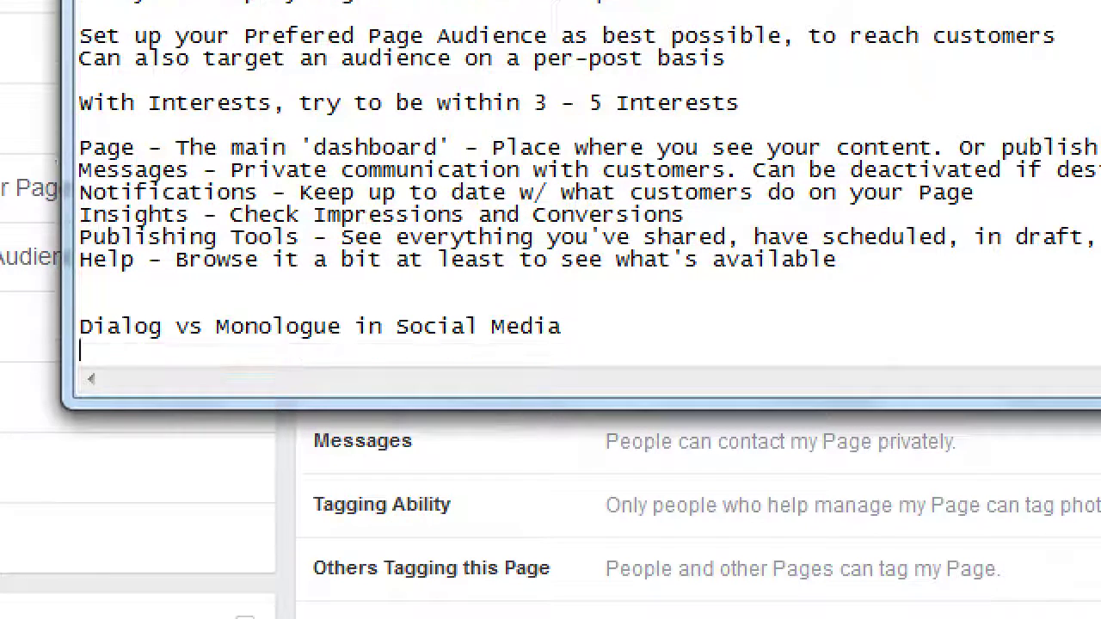
{"action": "key", "text": "Tab"}
{"action": "type", "text": "Reccomme"}
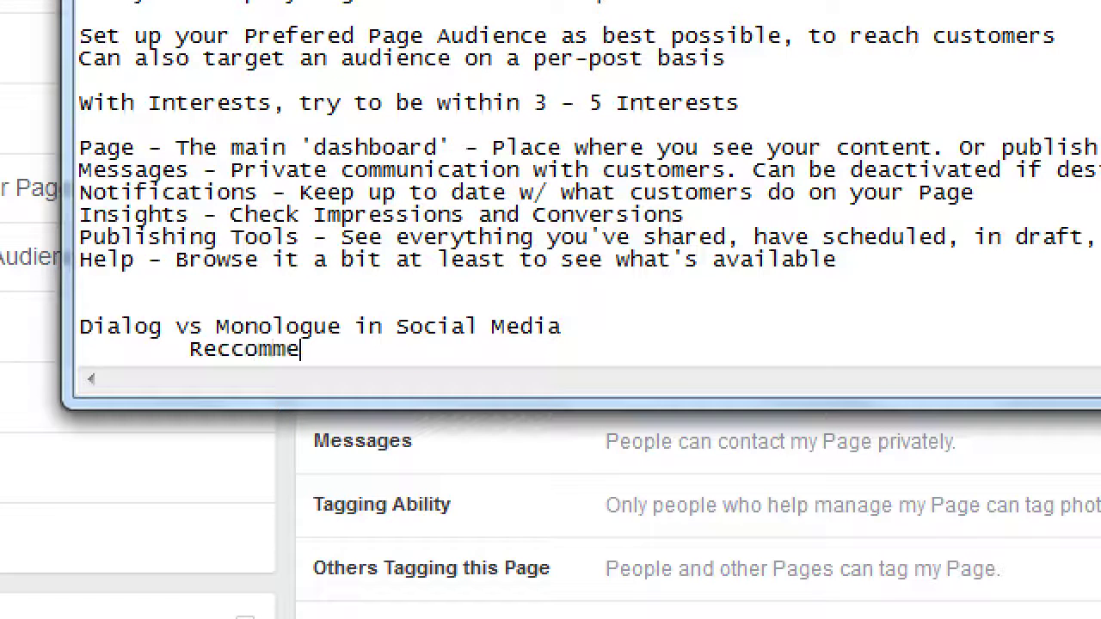
{"action": "key", "text": "BackSpace"}
{"action": "key", "text": "BackSpace"}
{"action": "key", "text": "BackSpace"}
{"action": "key", "text": "BackSpace"}
{"action": "key", "text": "BackSpace"}
{"action": "type", "text": "co"}
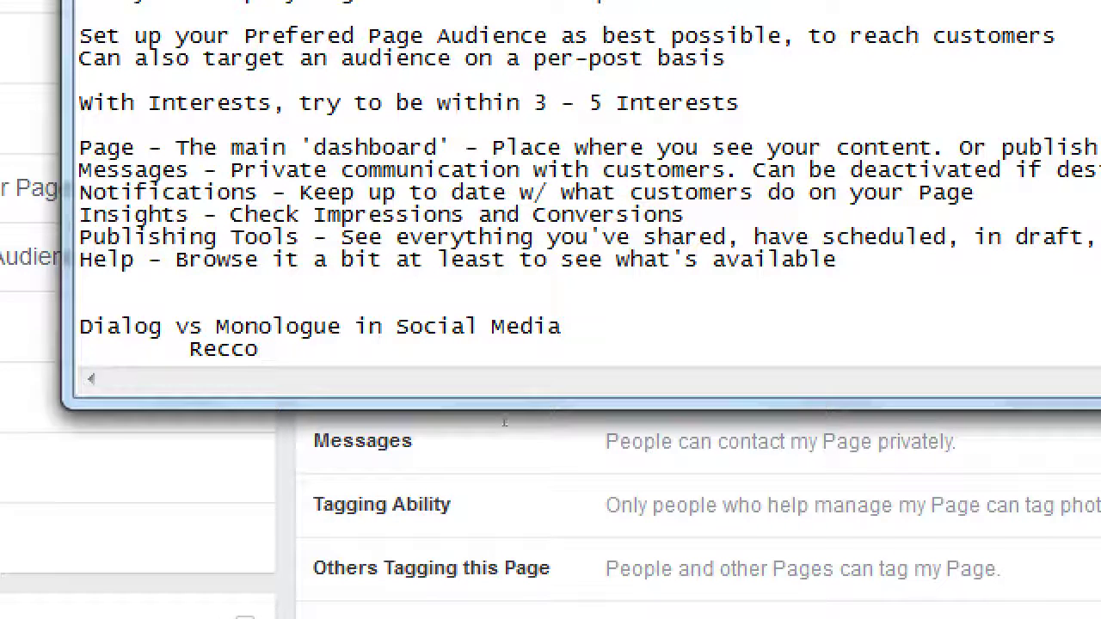
{"action": "type", "text": "mendation - "}
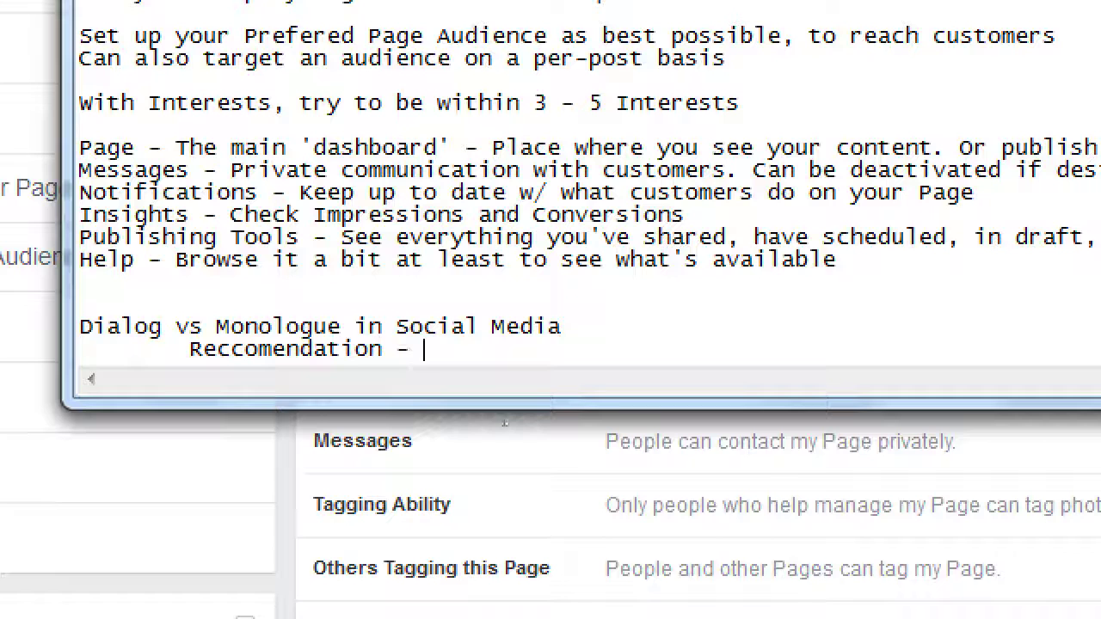
{"action": "type", "text": "Use the d"}
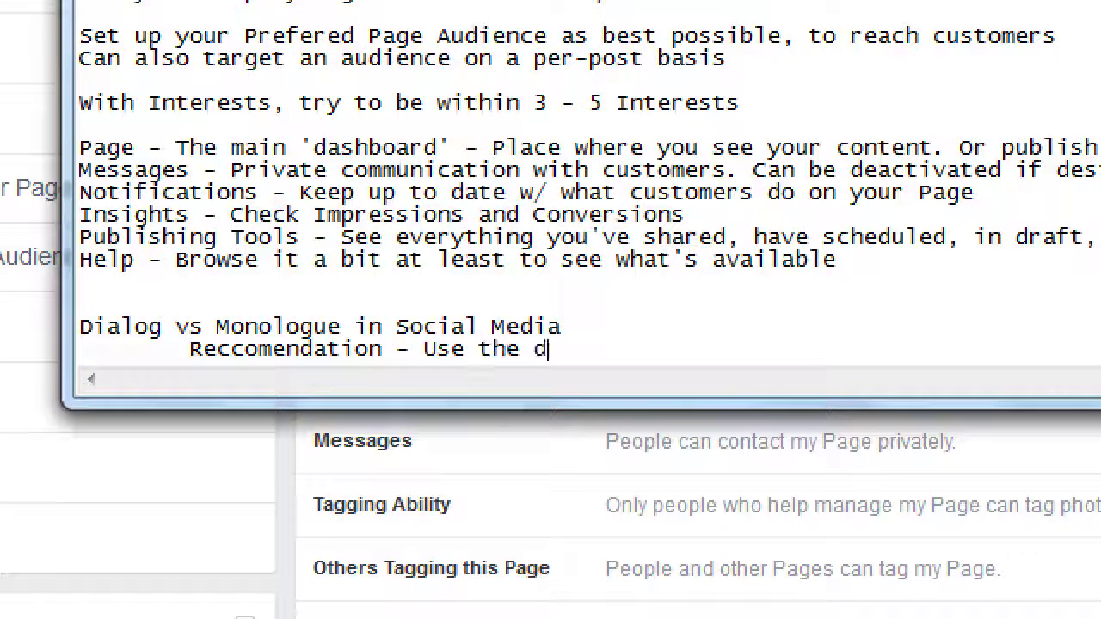
{"action": "type", "text": "igal"}
{"action": "key", "text": "BackSpace"}
{"action": "key", "text": "BackSpace"}
{"action": "key", "text": "BackSpace"}
{"action": "key", "text": "BackSpace"}
{"action": "key", "text": "BackSpace"}
{"action": "type", "text": "D"}
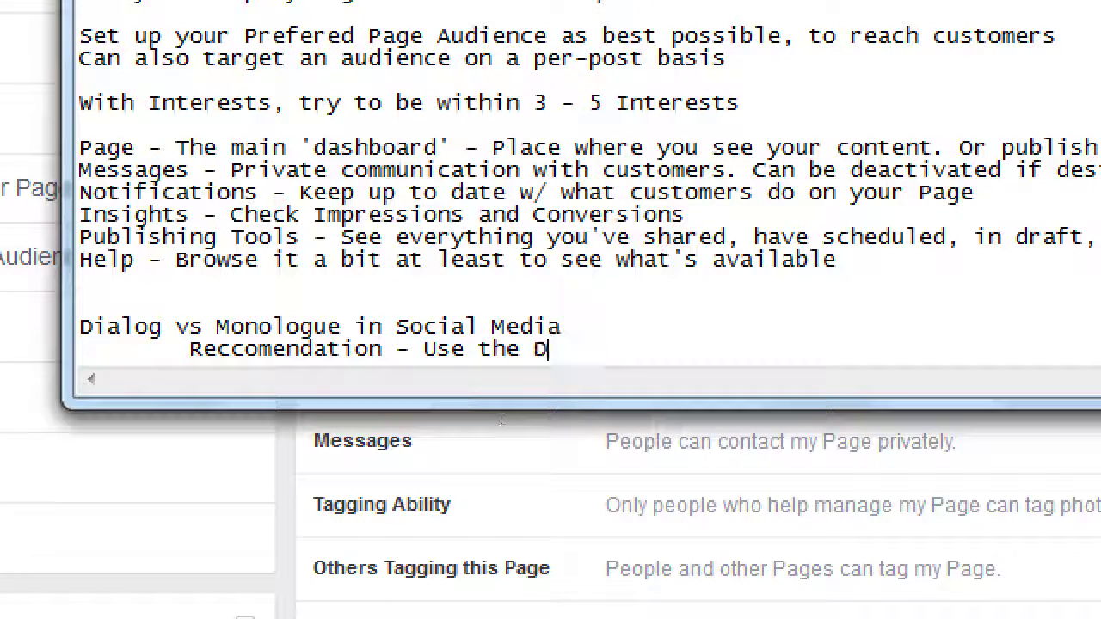
{"action": "type", "text": "ialog stra"}
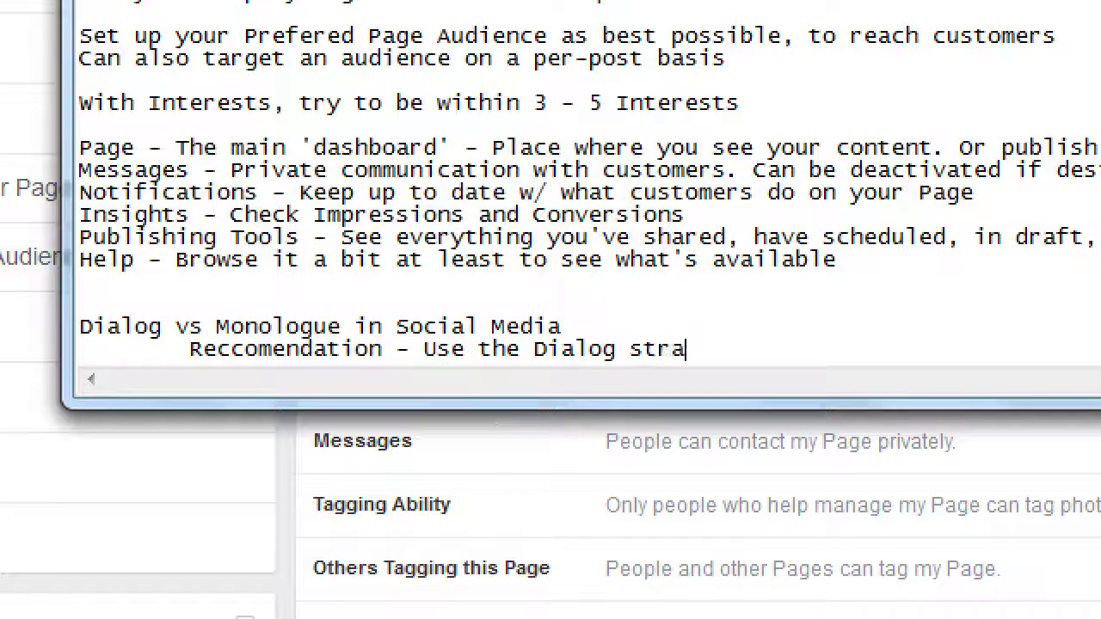
{"action": "type", "text": "tegy of social me"}
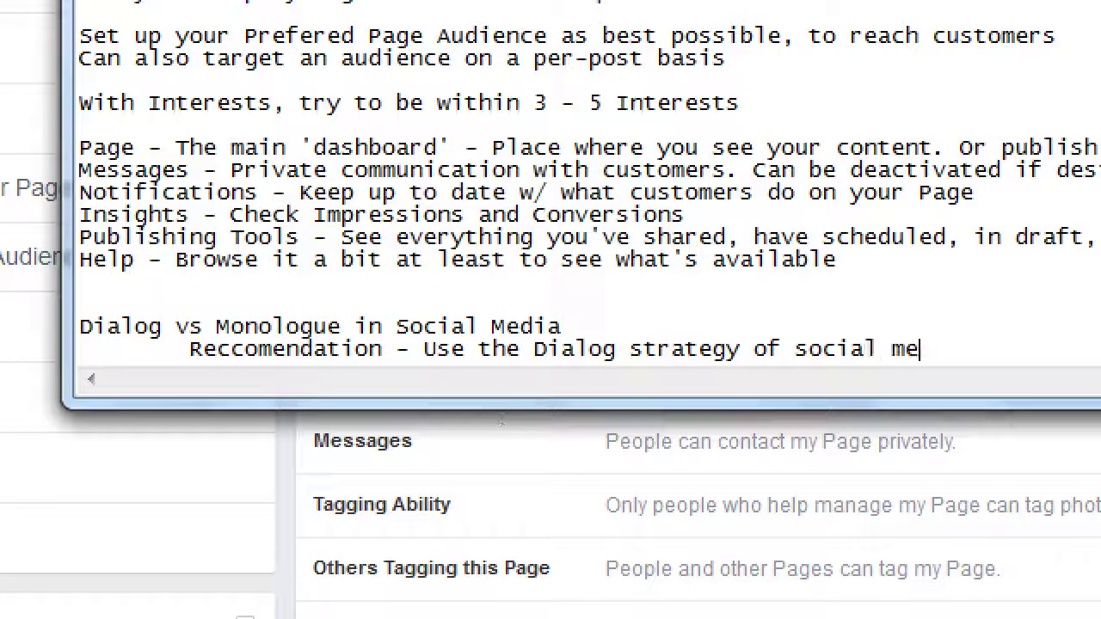
{"action": "type", "text": "dia"}
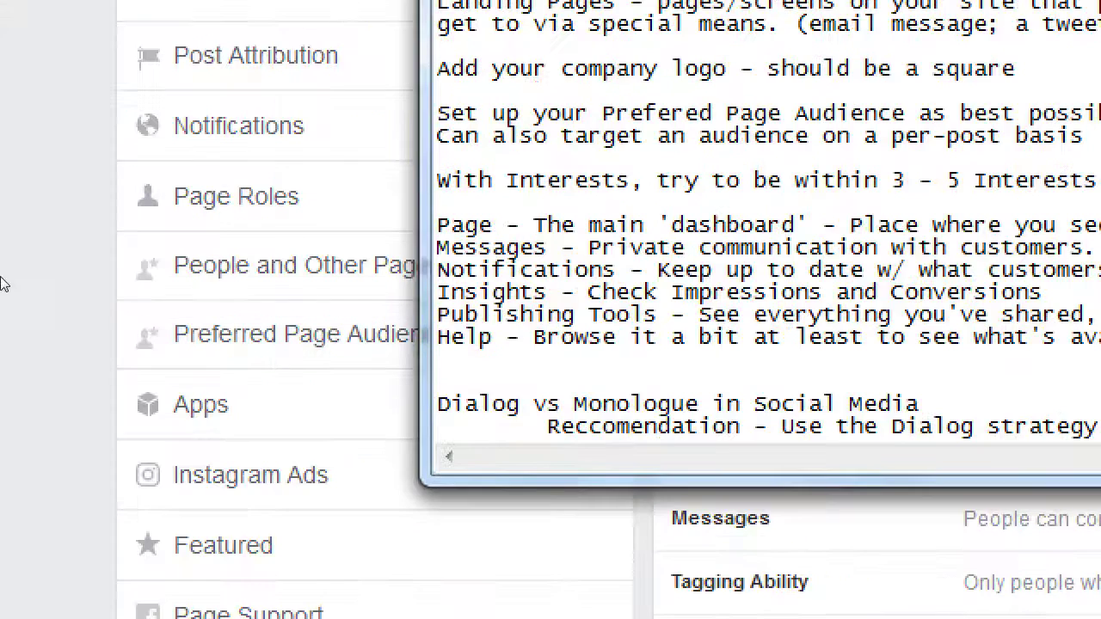
Set Visitor Posts to allow visitors' posts, photos and videos with review before publishing, and save
{"action": "left_click", "coordinate": [7, 282]}
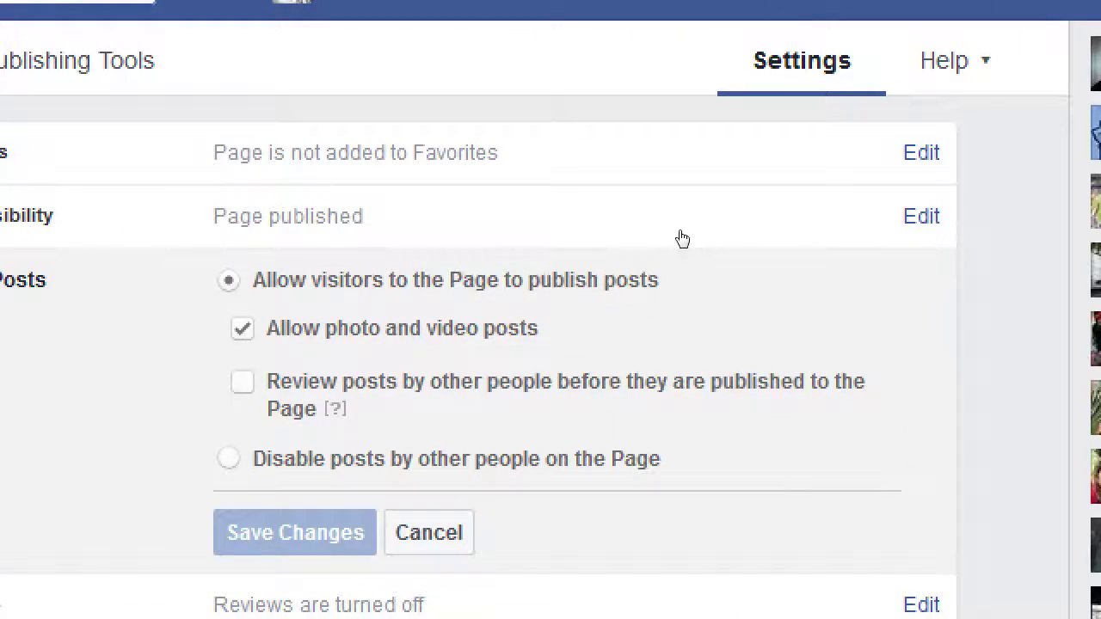
{"action": "key", "text": "space"}
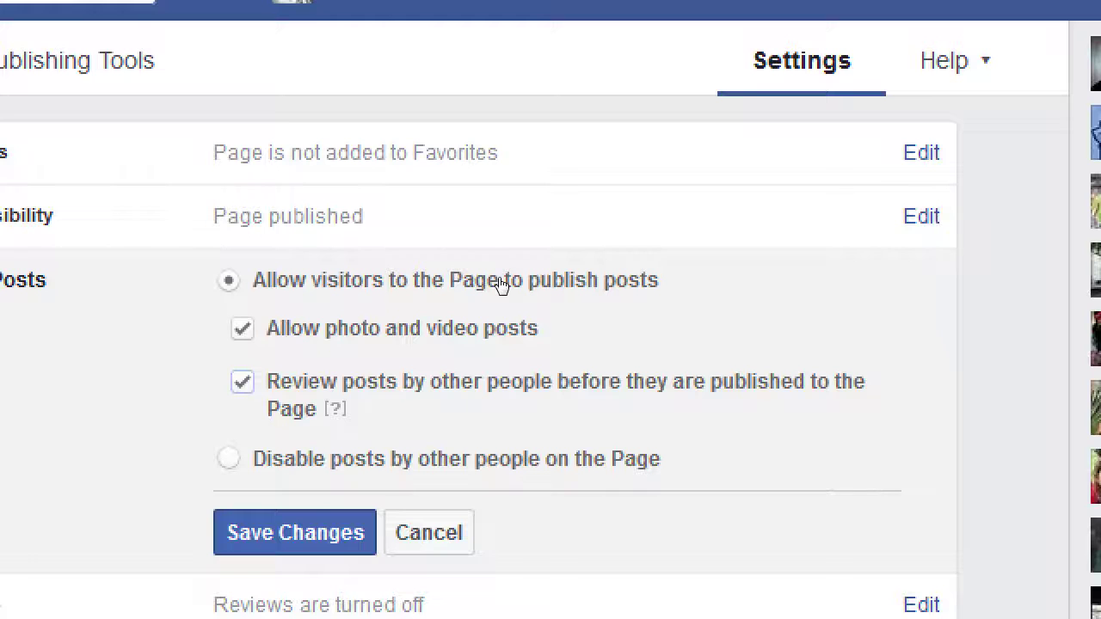
{"action": "key", "text": "space"}
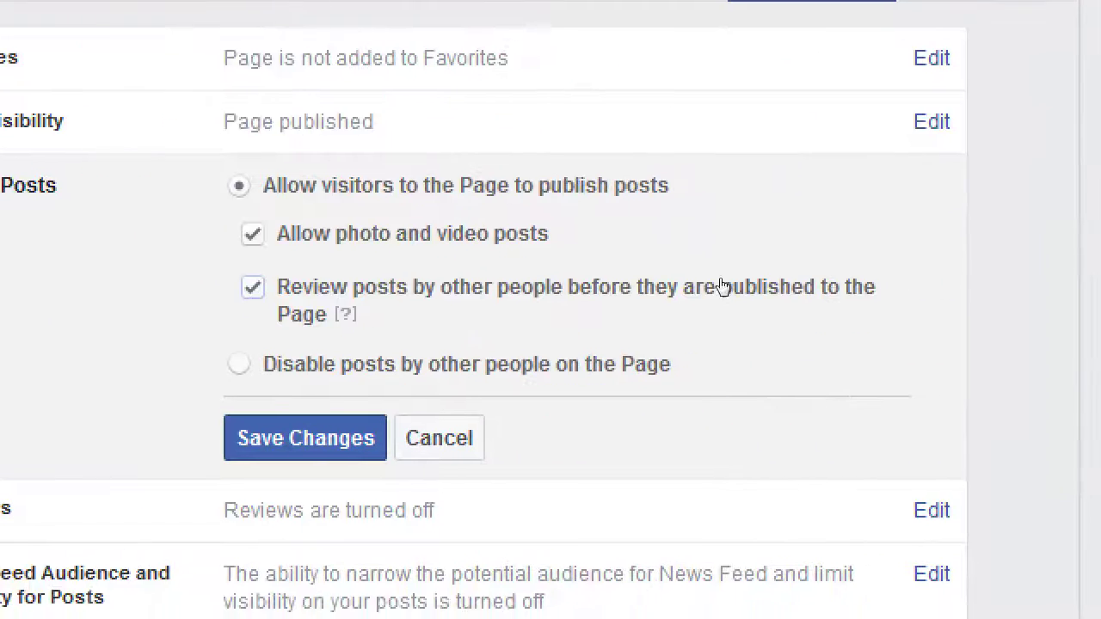
{"action": "key", "text": "Down"}
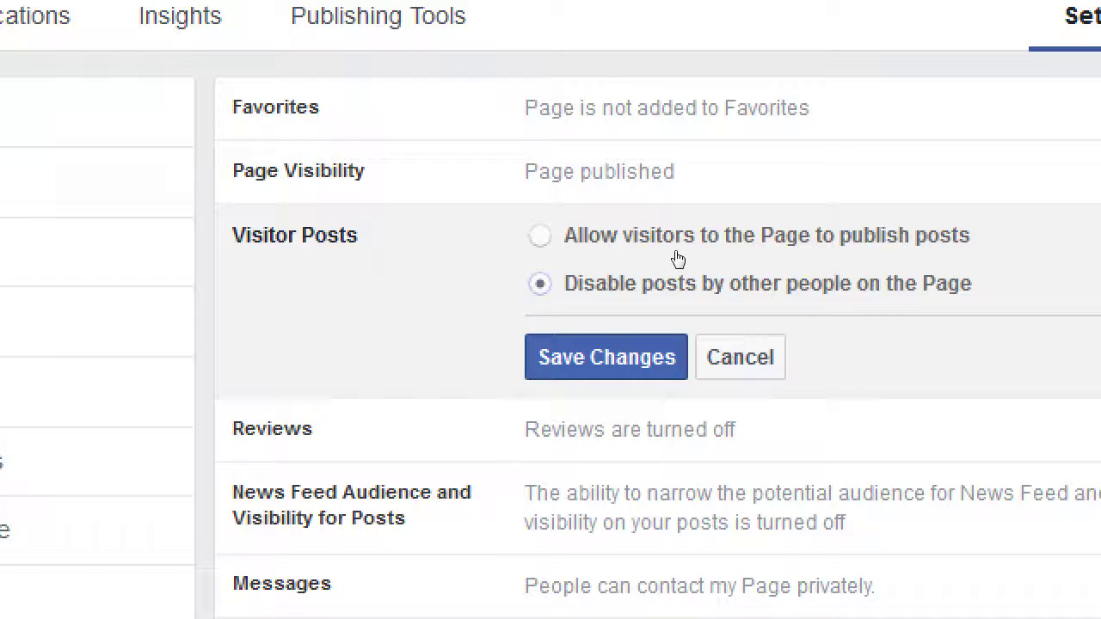
{"action": "left_click", "coordinate": [673, 238]}
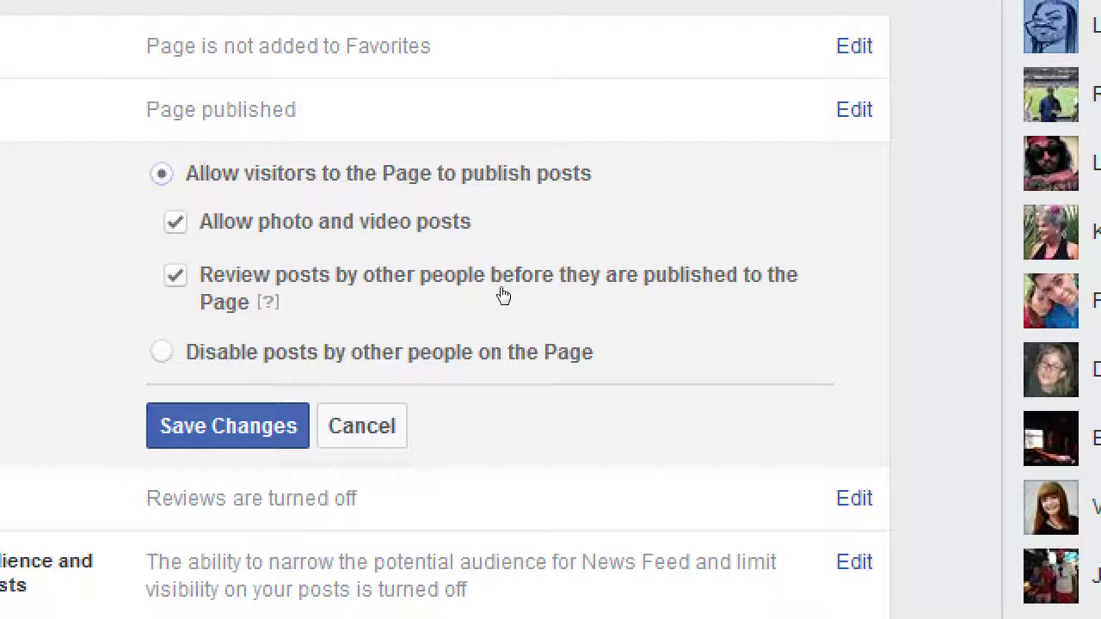
{"action": "left_click", "coordinate": [481, 352]}
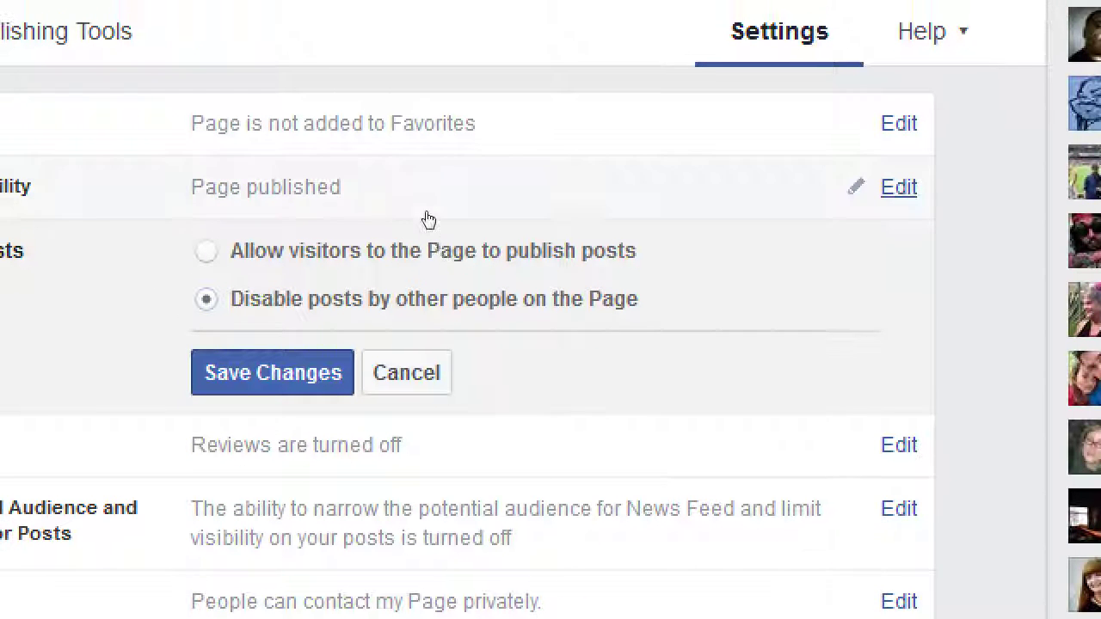
{"action": "left_click", "coordinate": [482, 236]}
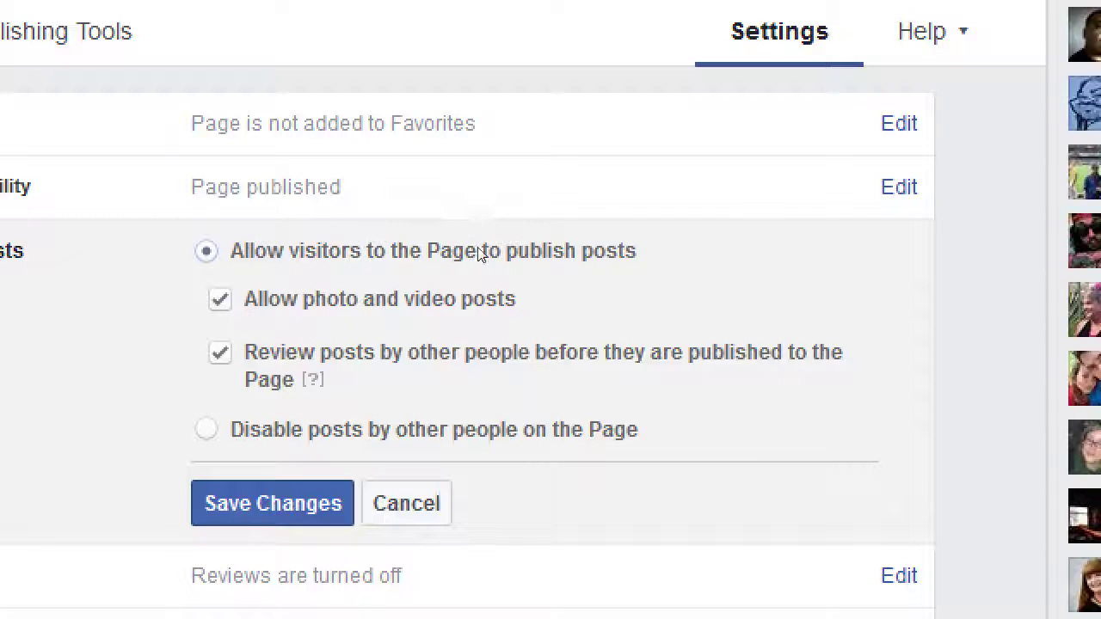
{"action": "key", "text": "space"}
{"action": "left_click", "coordinate": [503, 262]}
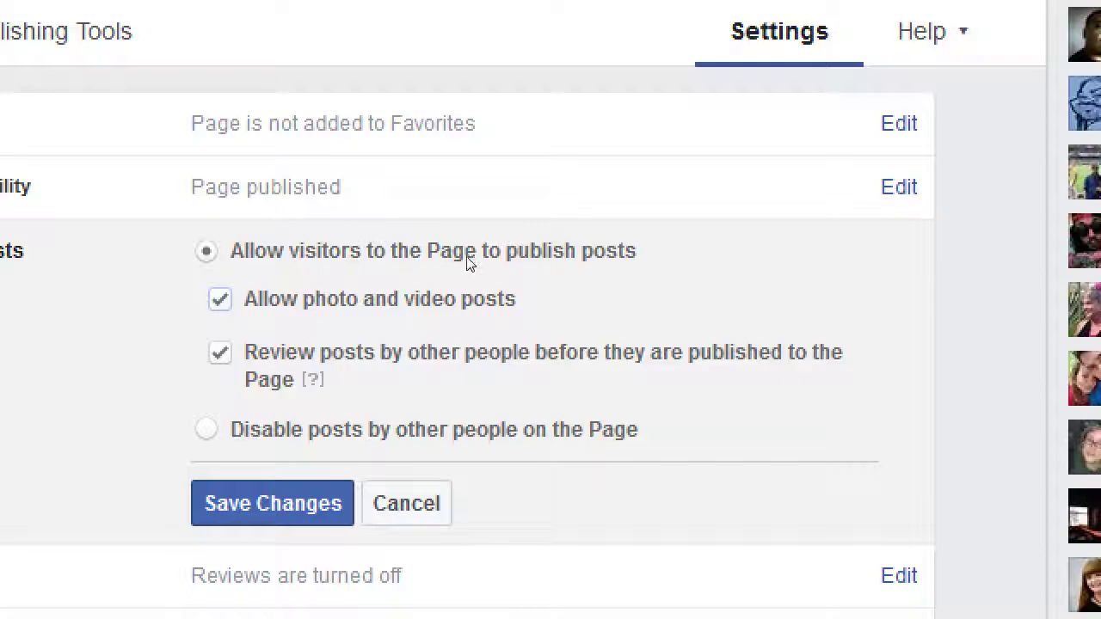
{"action": "mouse_move", "coordinate": [309, 376]}
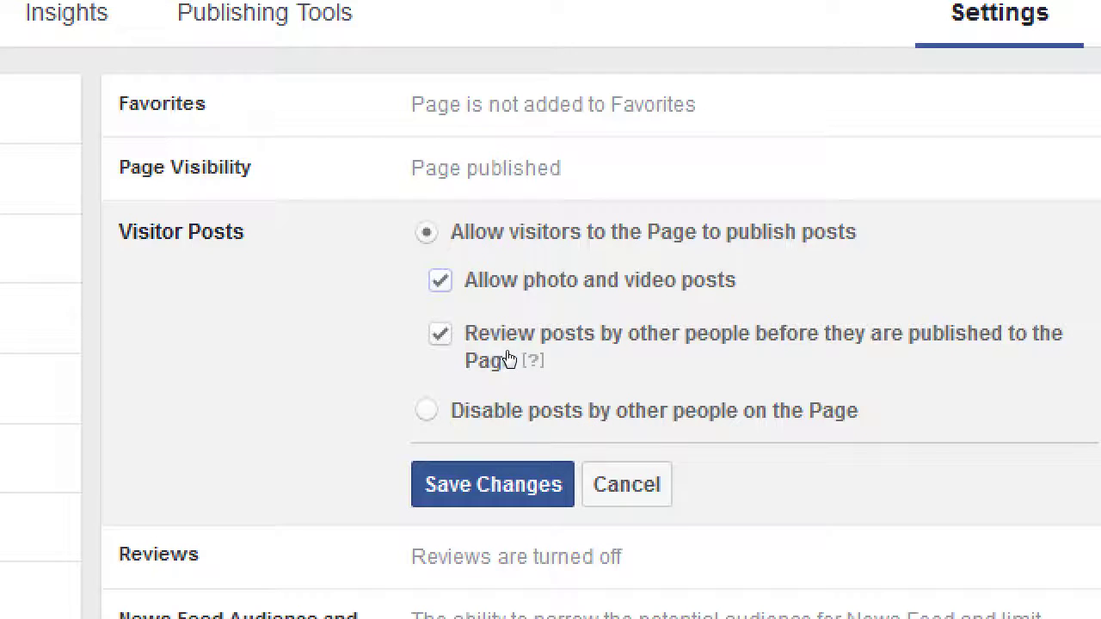
{"action": "key", "text": "Tab"}
{"action": "key", "text": "Return"}
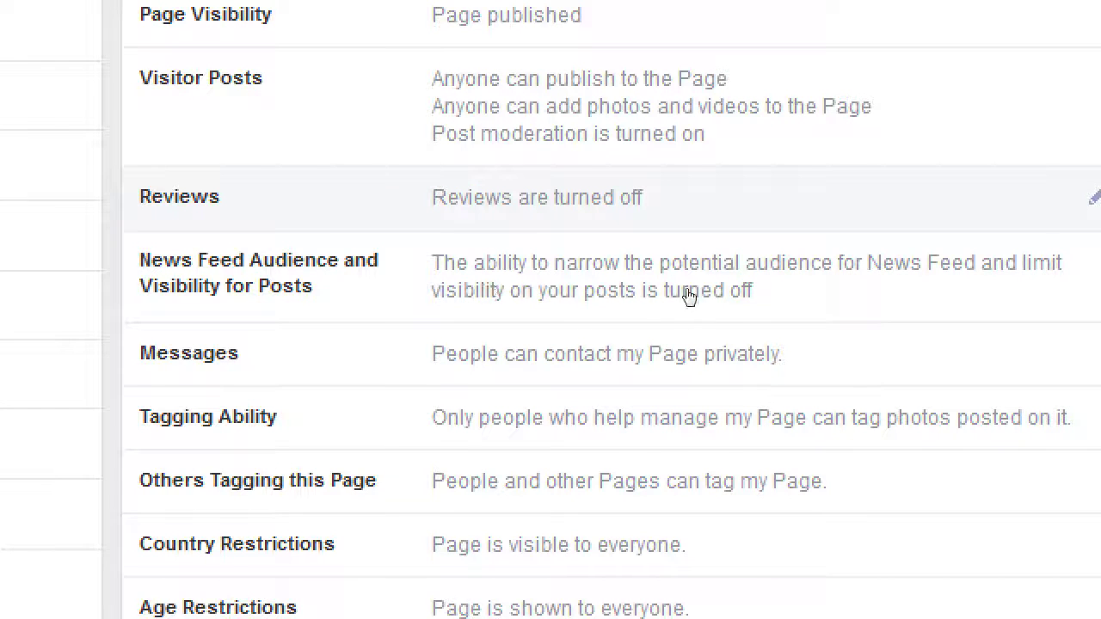
Choose Allow visitors to review this Page in the Reviews setting and save it
{"action": "left_click", "coordinate": [800, 294]}
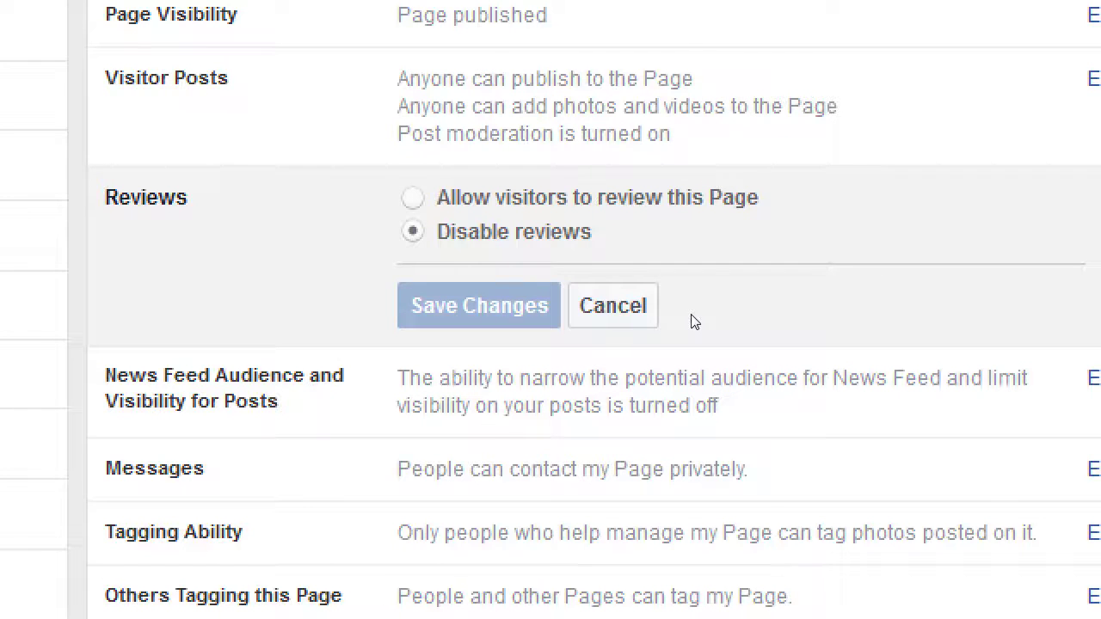
{"action": "key", "text": "Up"}
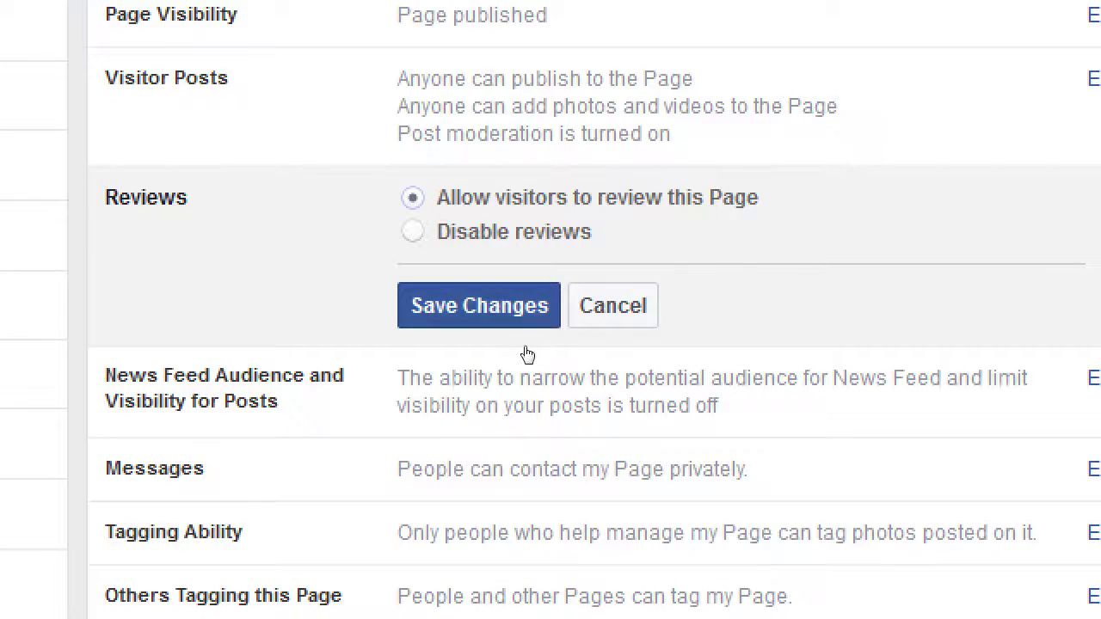
{"action": "key", "text": "Return"}
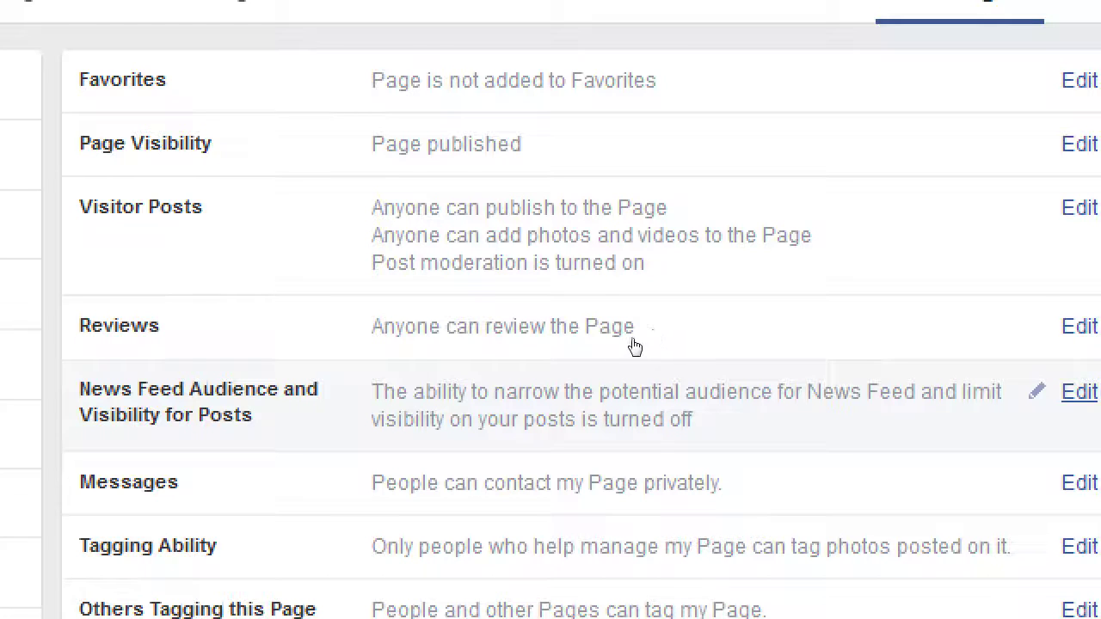
Tick Allow for News Feed Audience and Visibility for Posts and save the change
{"action": "key", "text": "Return"}
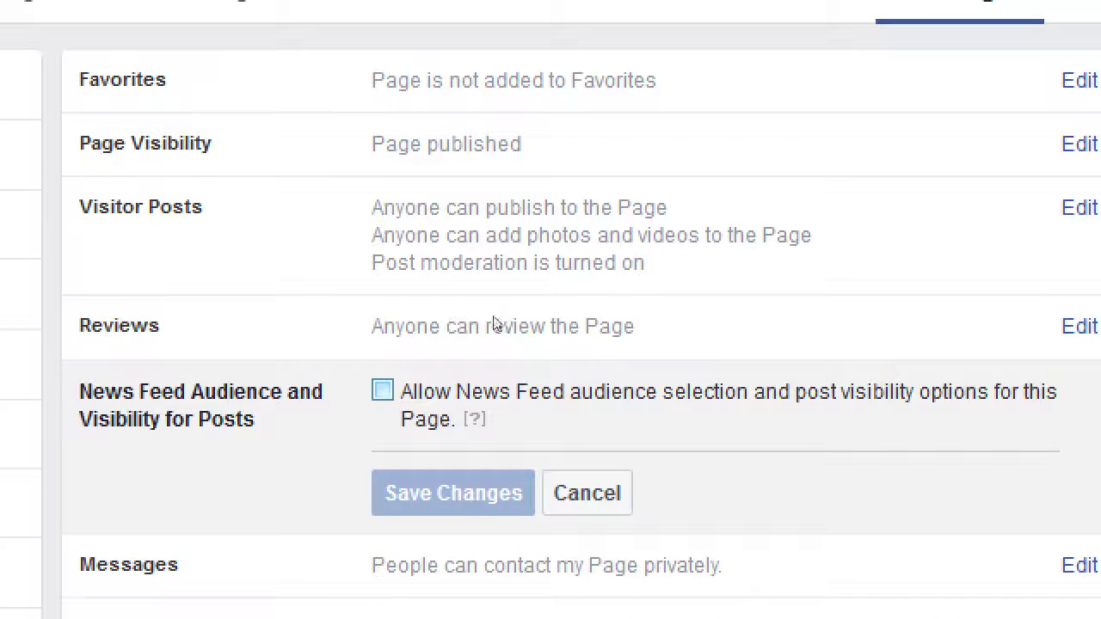
{"action": "key", "text": "space"}
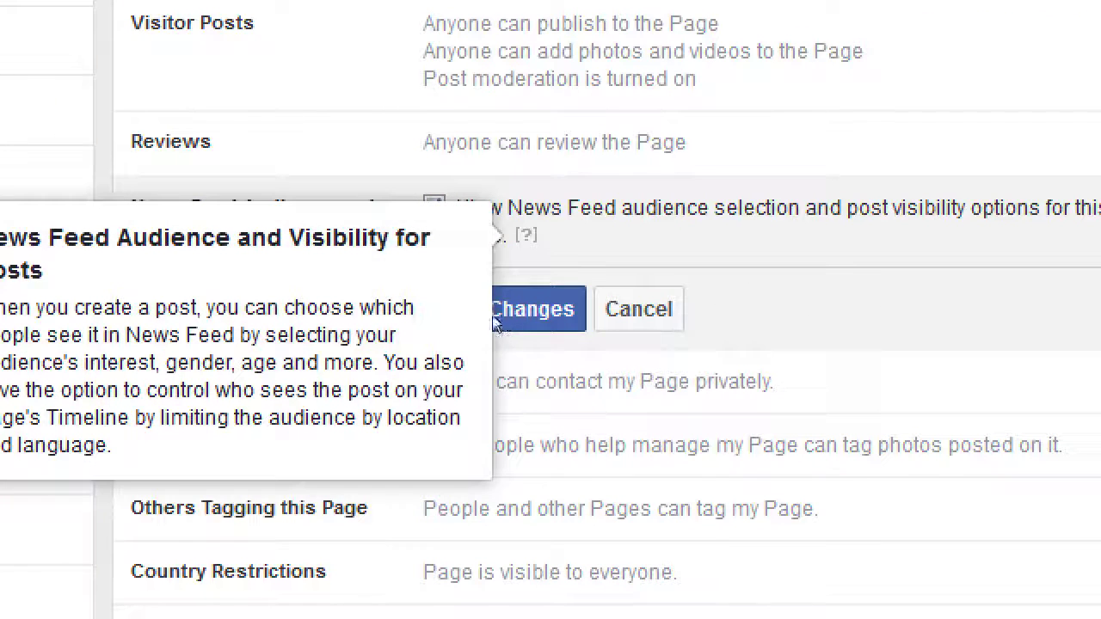
{"action": "left_click", "coordinate": [484, 317]}
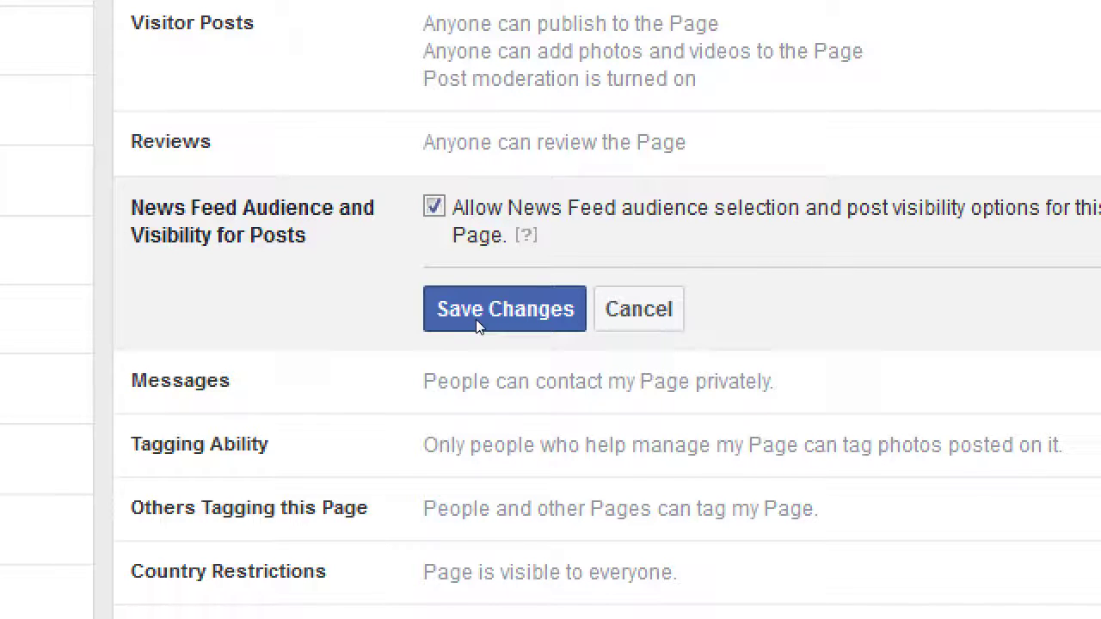
{"action": "left_click", "coordinate": [479, 325]}
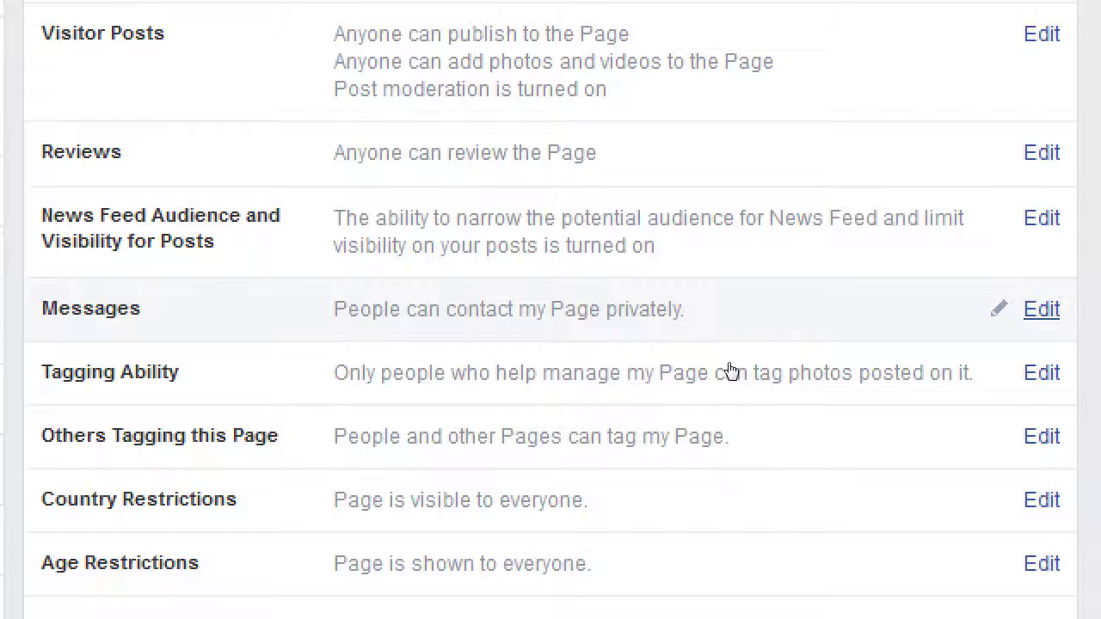
{"action": "left_click", "coordinate": [747, 366]}
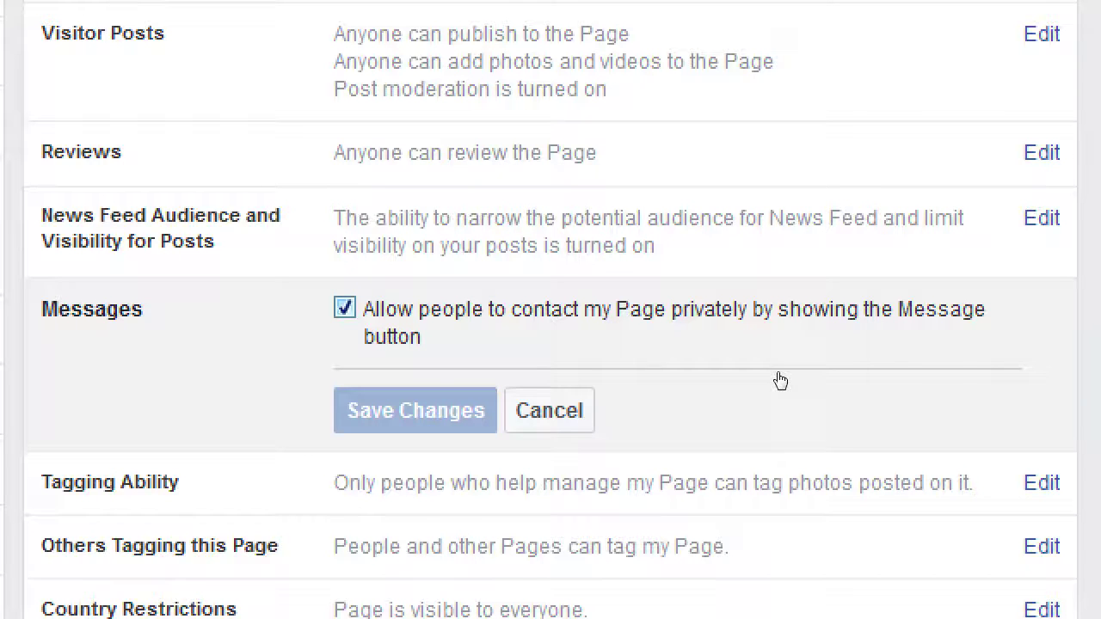
{"action": "key", "text": "space"}
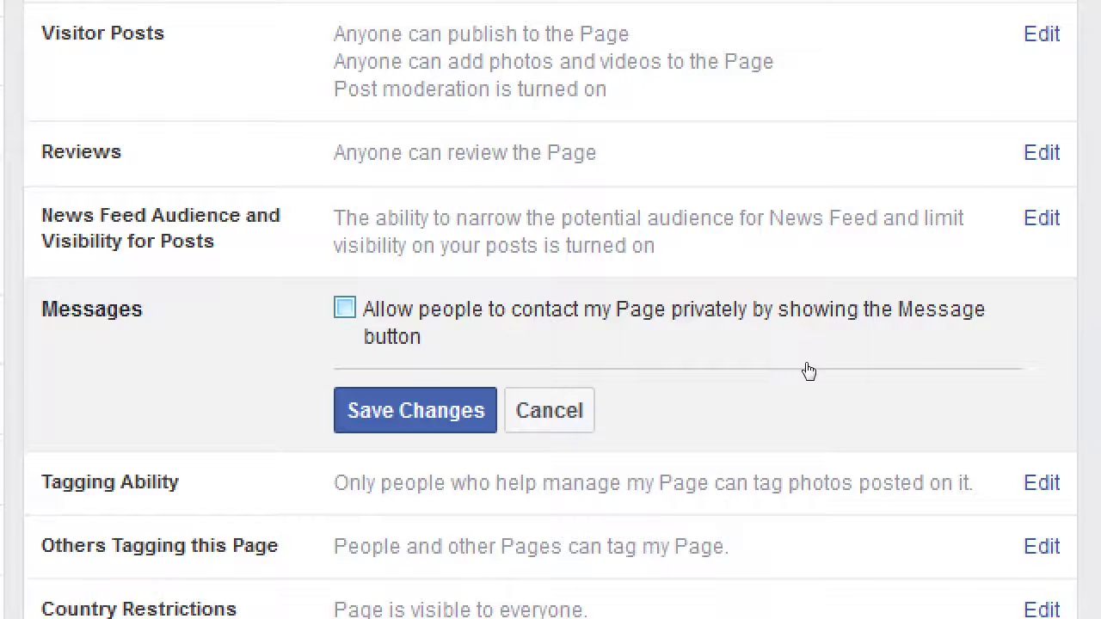
{"action": "key", "text": "space"}
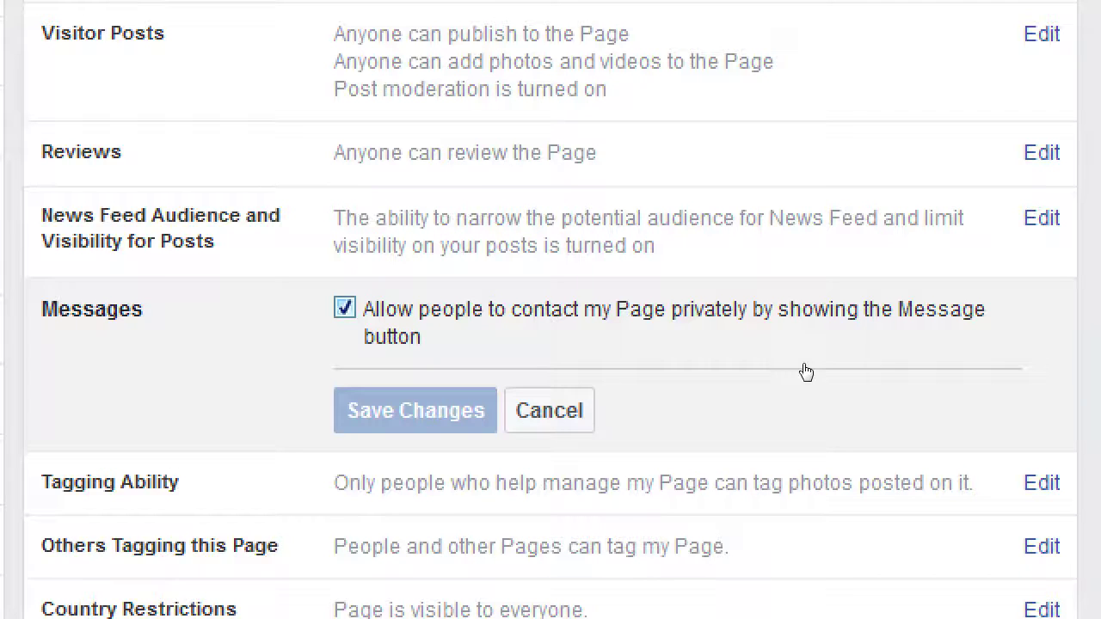
{"action": "left_click", "coordinate": [593, 417]}
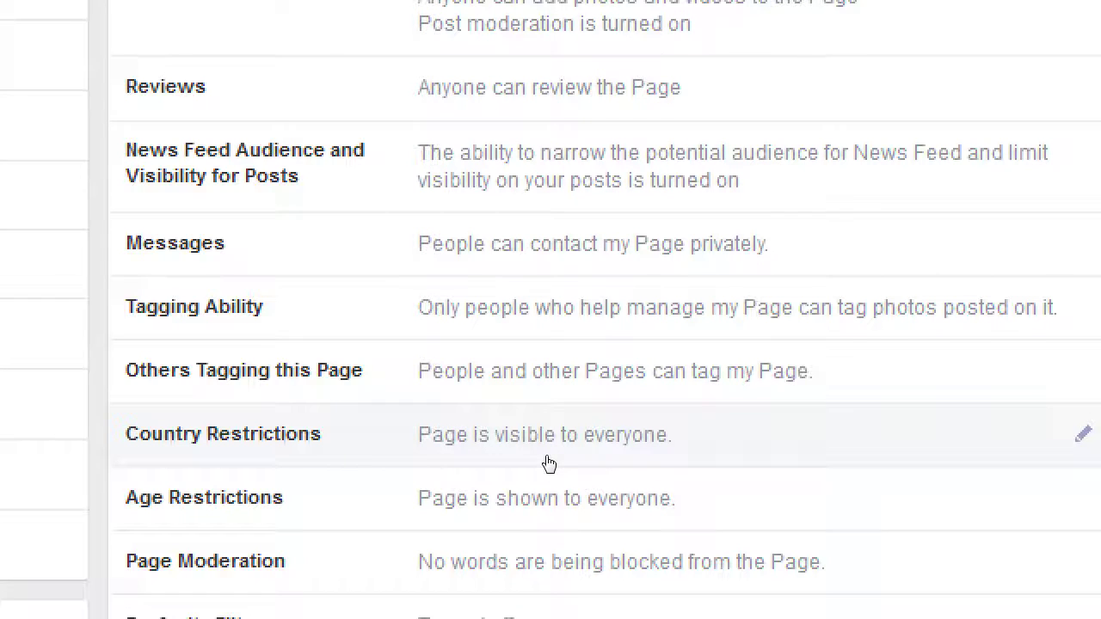
Open and discard Country Restrictions, then scroll down to Page Moderation and Profanity Filter
{"action": "left_click", "coordinate": [548, 463]}
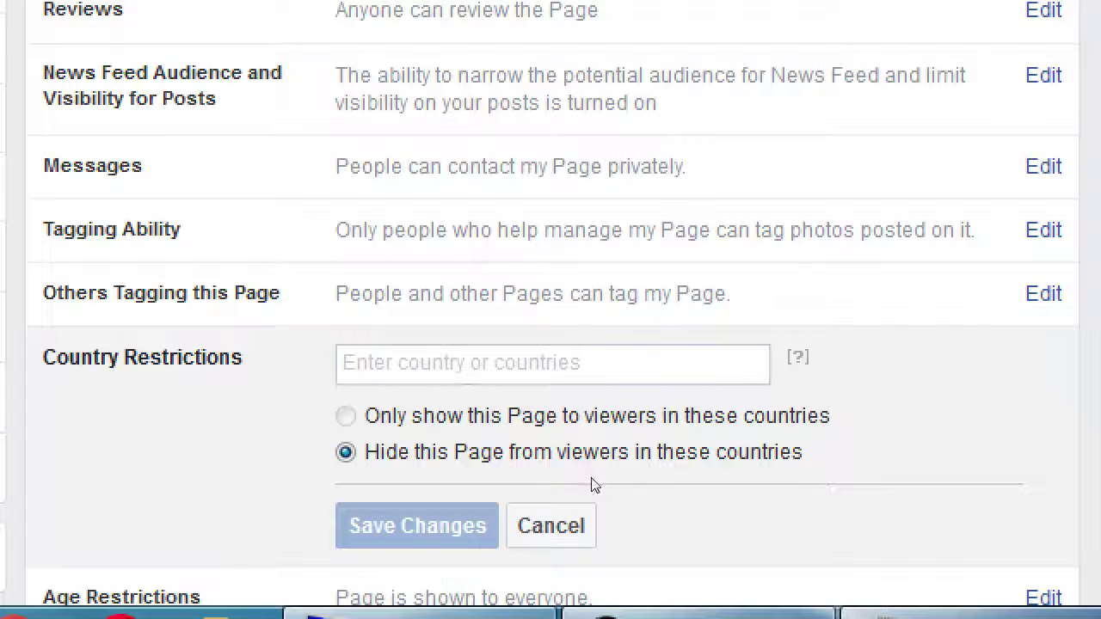
{"action": "left_click", "coordinate": [592, 542]}
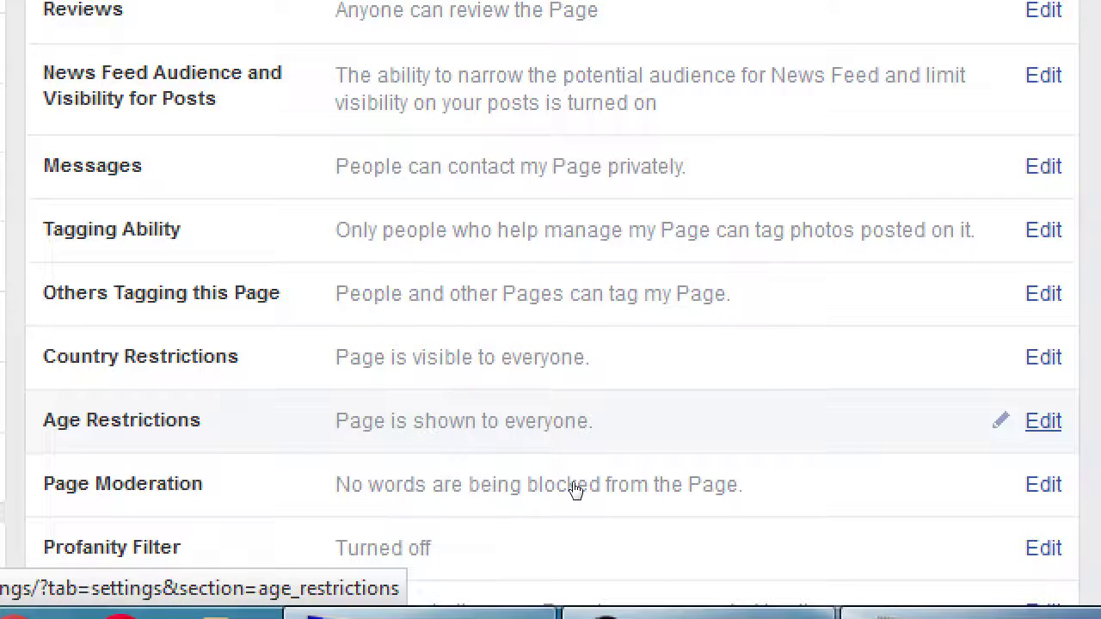
{"action": "scroll", "coordinate": [574, 489], "scroll_direction": "down", "scroll_amount": 2}
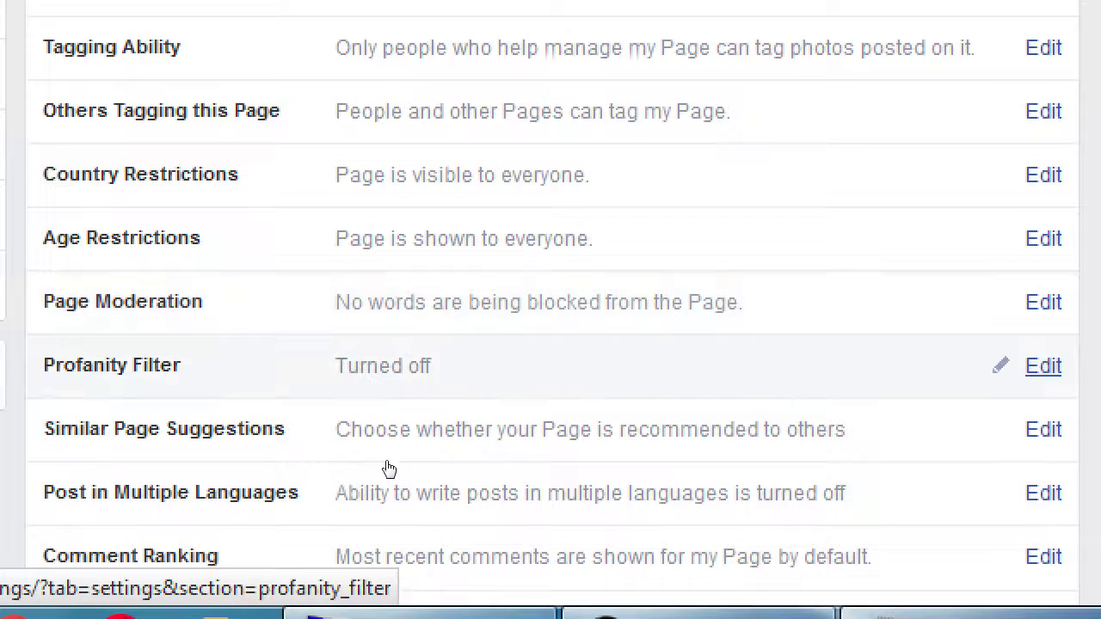
{"action": "left_click", "coordinate": [553, 444]}
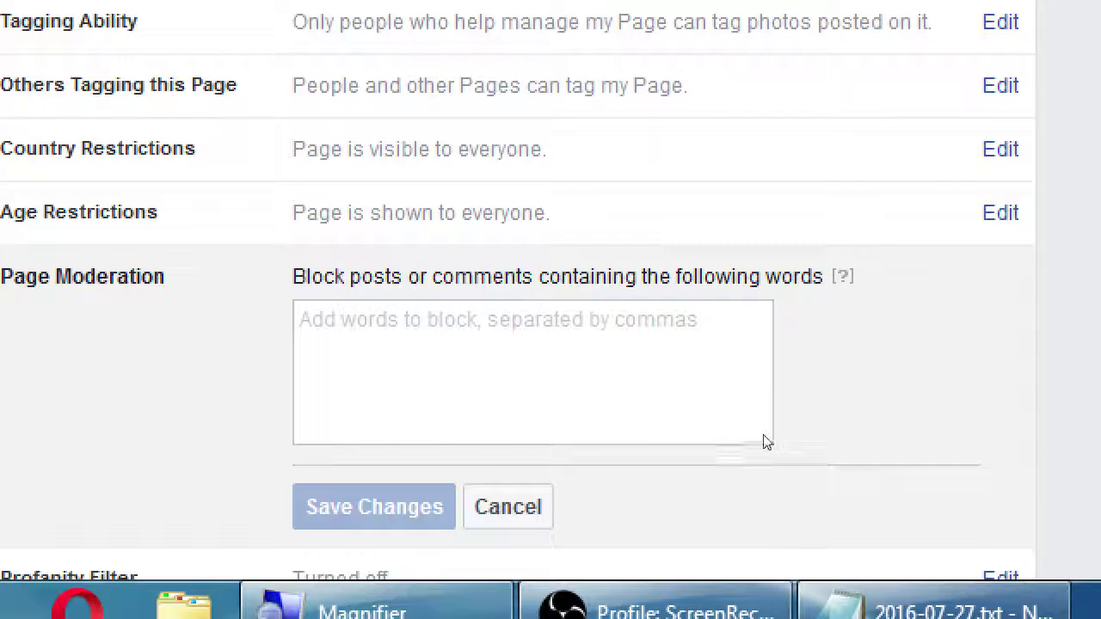
{"action": "mouse_move", "coordinate": [792, 462]}
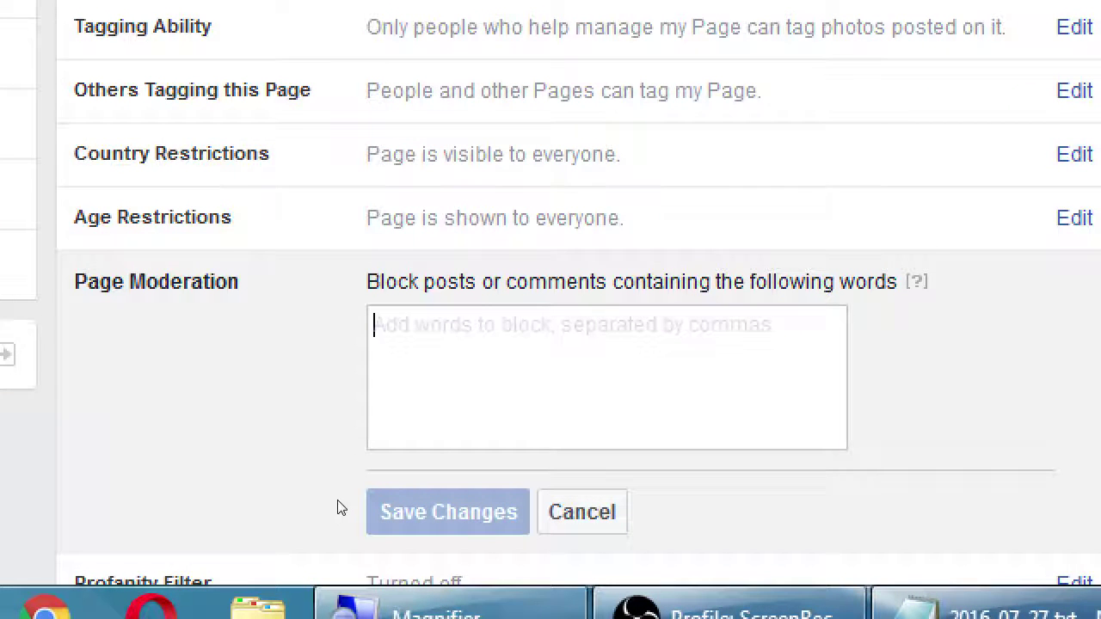
{"action": "type", "text": "her"}
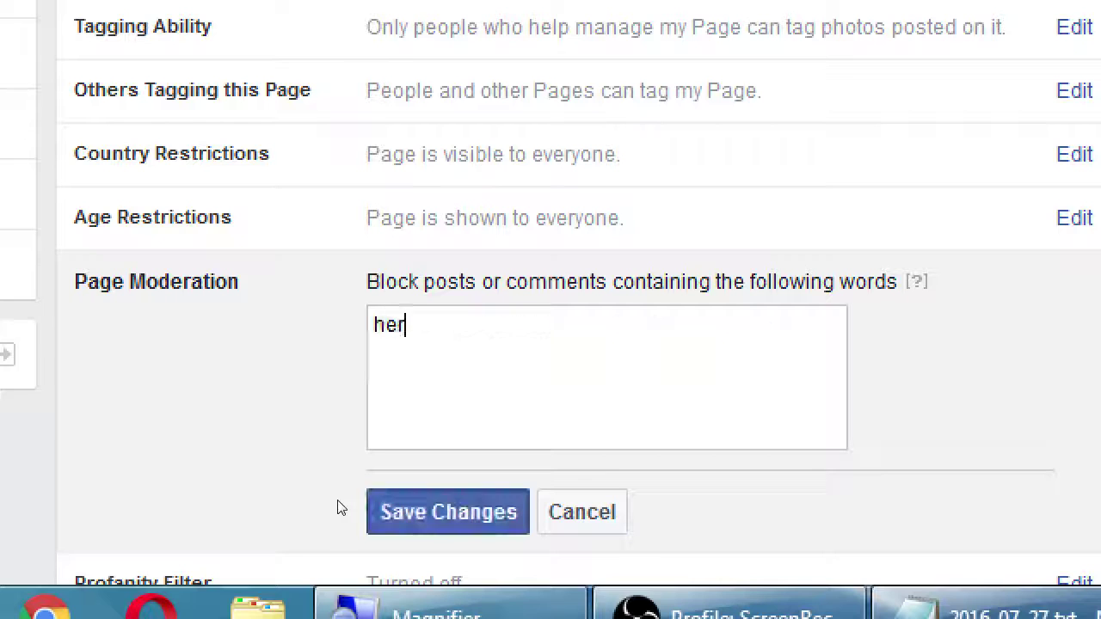
{"action": "type", "text": "bicide"}
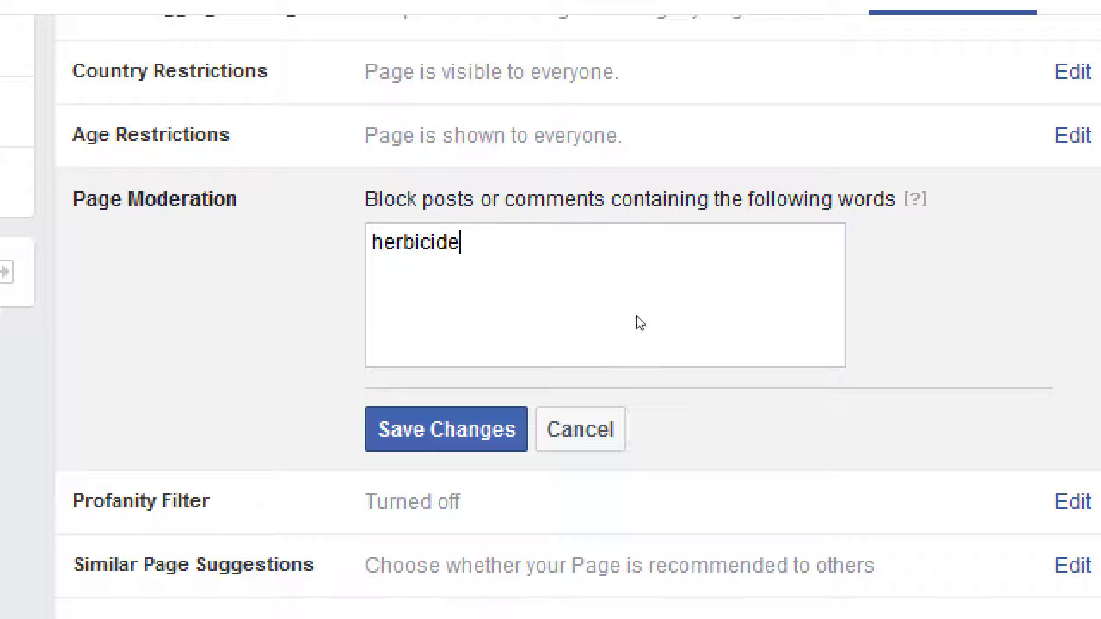
{"action": "key", "text": "Tab"}
{"action": "key", "text": "Tab"}
{"action": "key", "text": "Return"}
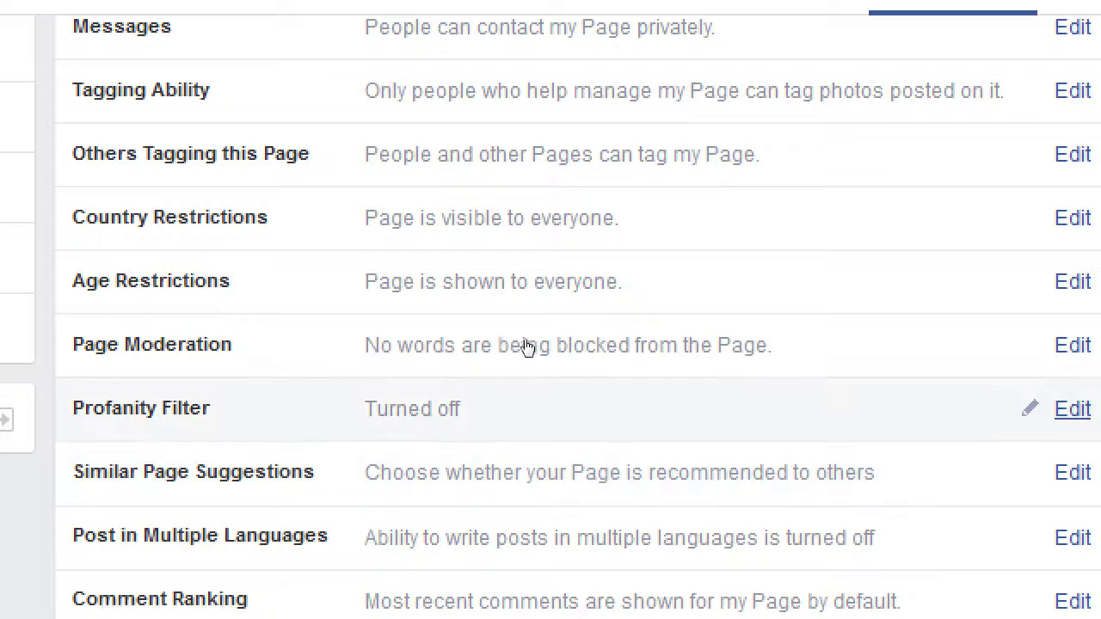
{"action": "key", "text": "Return"}
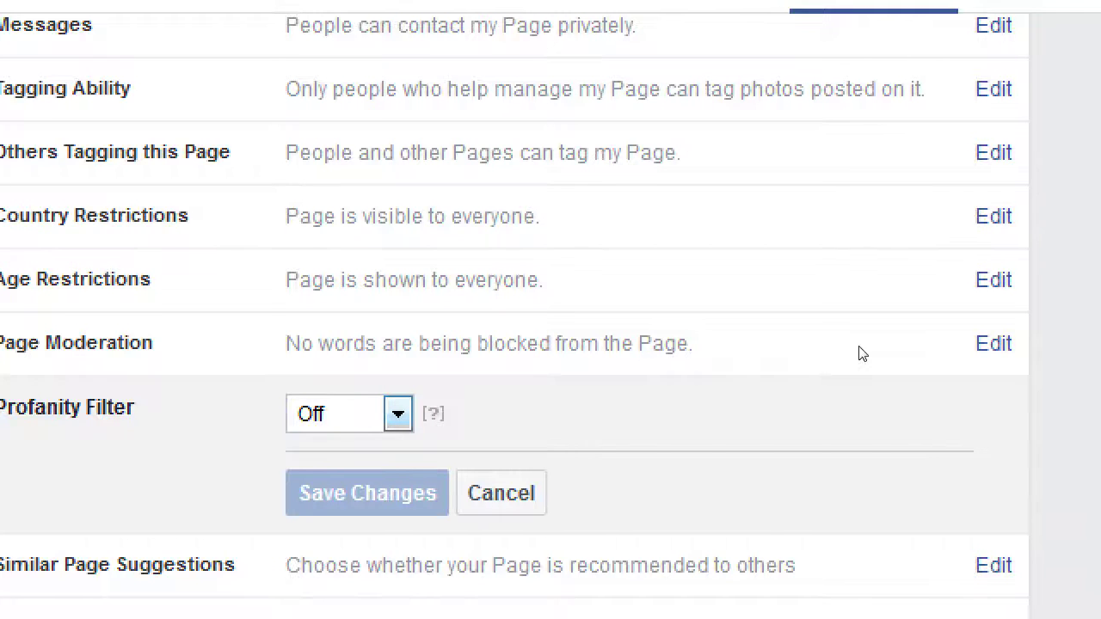
{"action": "key", "text": "alt+Down"}
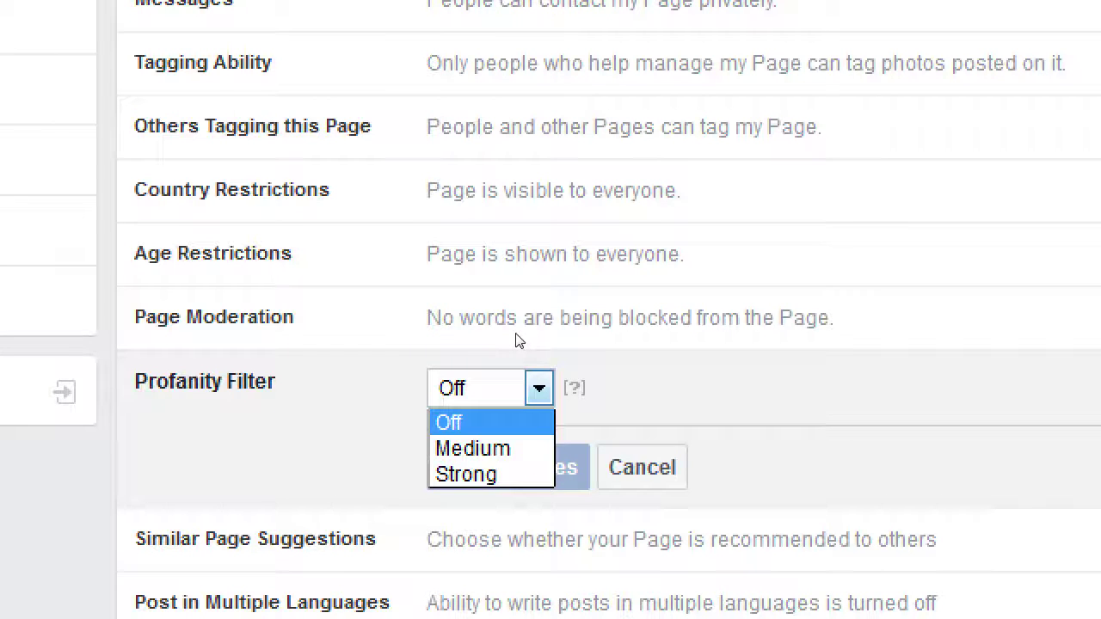
{"action": "left_click", "coordinate": [565, 339]}
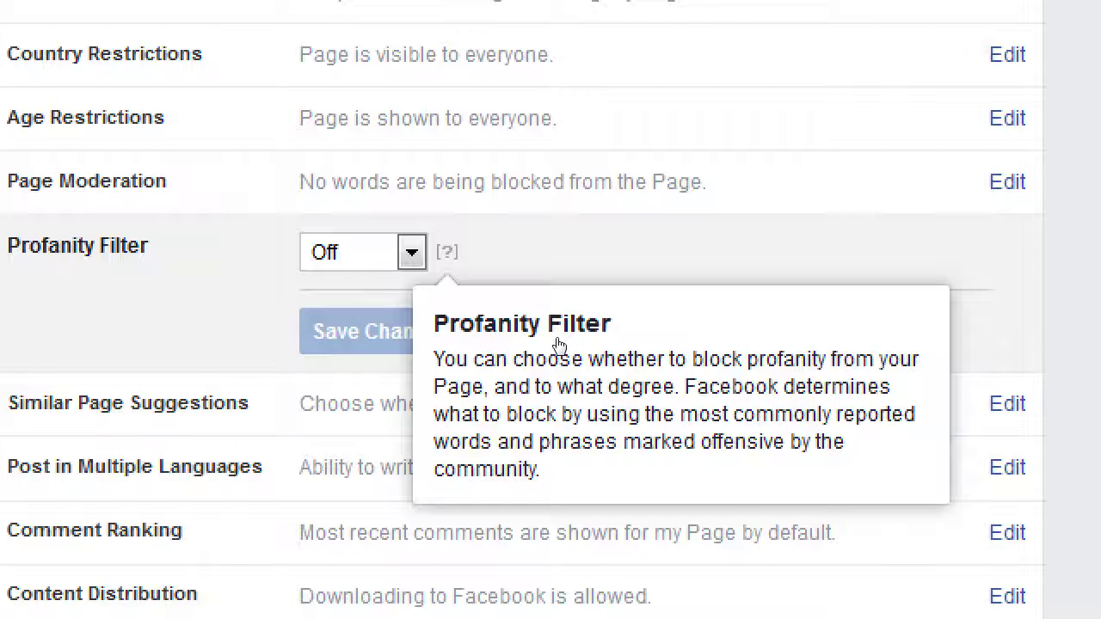
{"action": "key", "text": "alt+Down"}
{"action": "key", "text": "Down"}
{"action": "key", "text": "Down"}
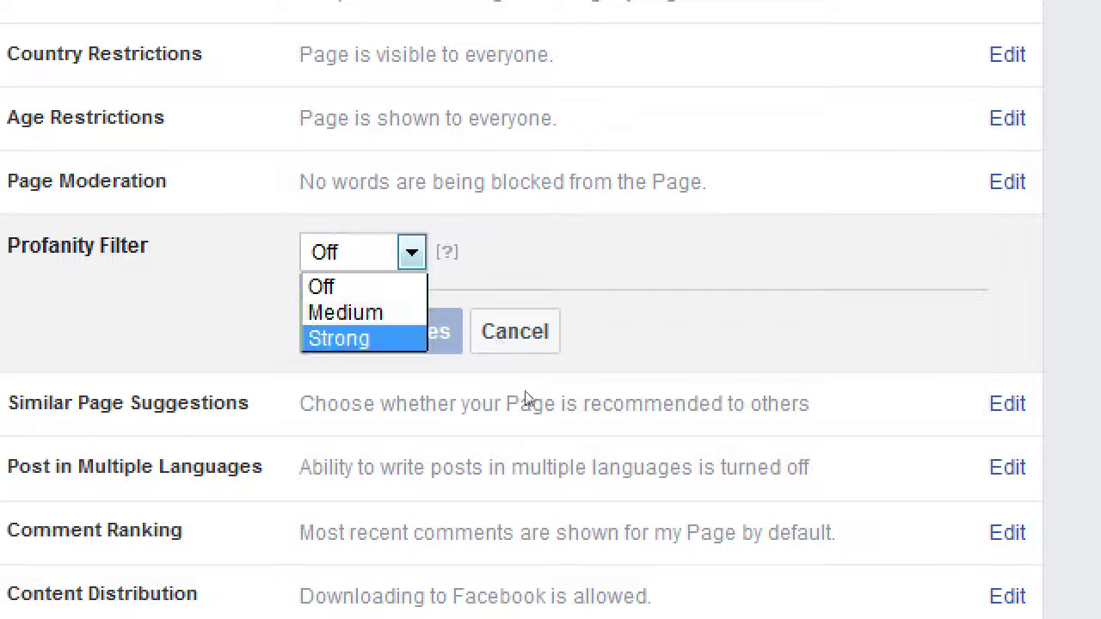
{"action": "key", "text": "Up"}
{"action": "key", "text": "Escape"}
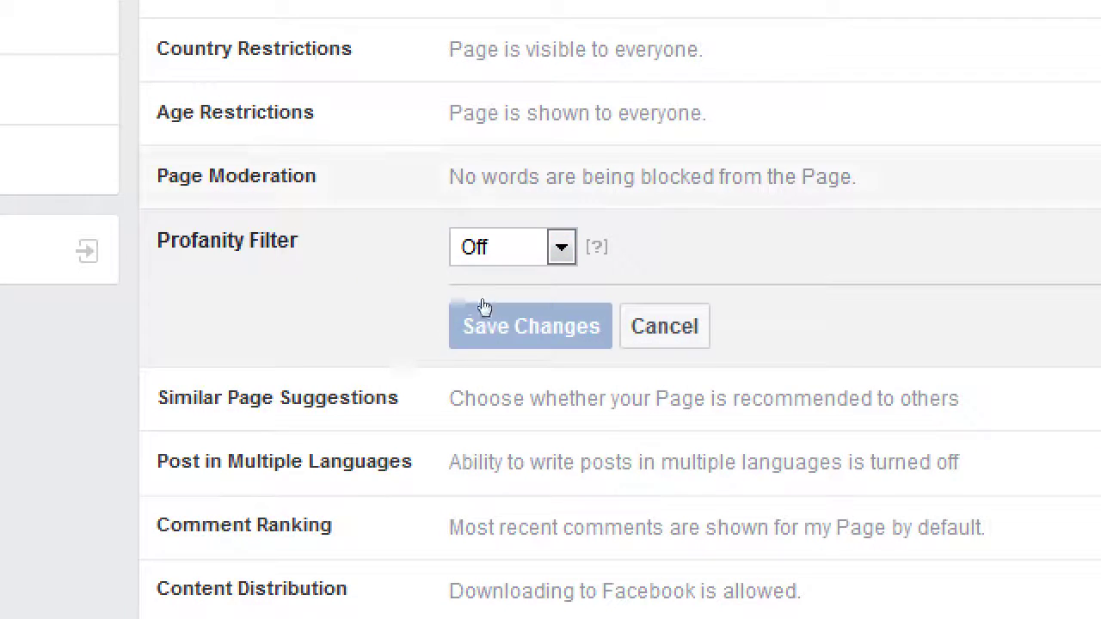
{"action": "left_click", "coordinate": [484, 307]}
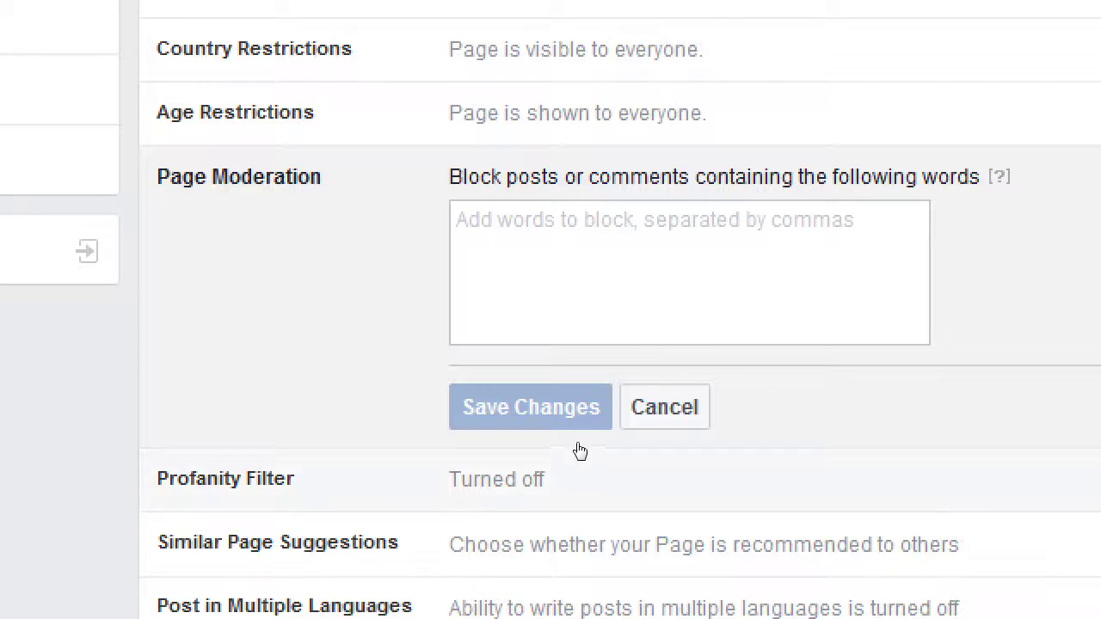
{"action": "left_click", "coordinate": [663, 407]}
{"action": "left_click", "coordinate": [507, 241]}
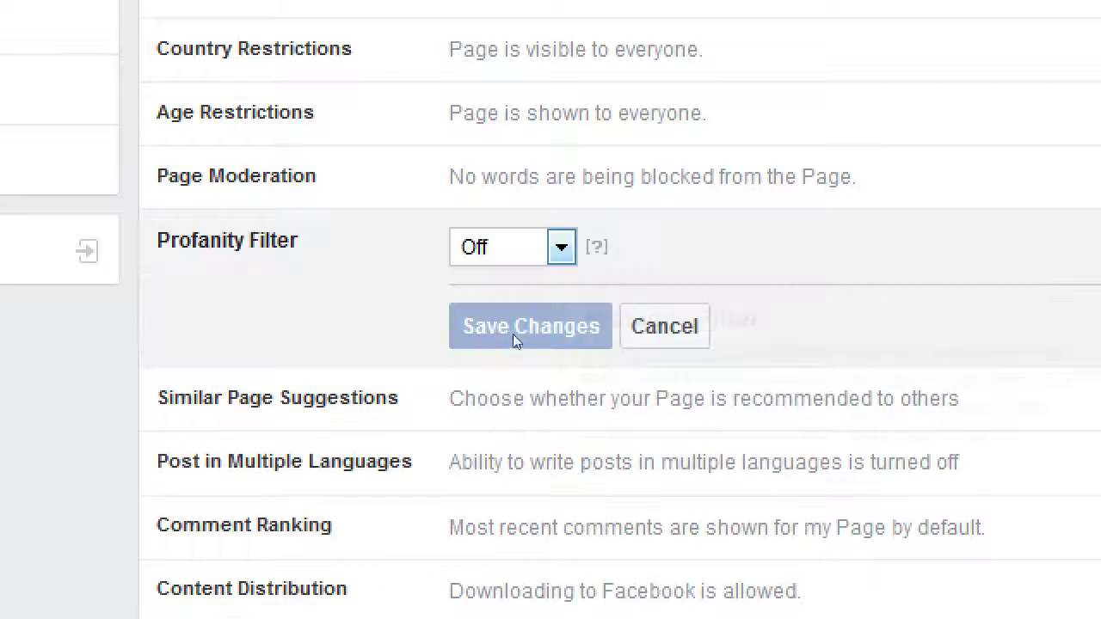
{"action": "key", "text": "alt+Down"}
{"action": "key", "text": "Down"}
{"action": "key", "text": "Down"}
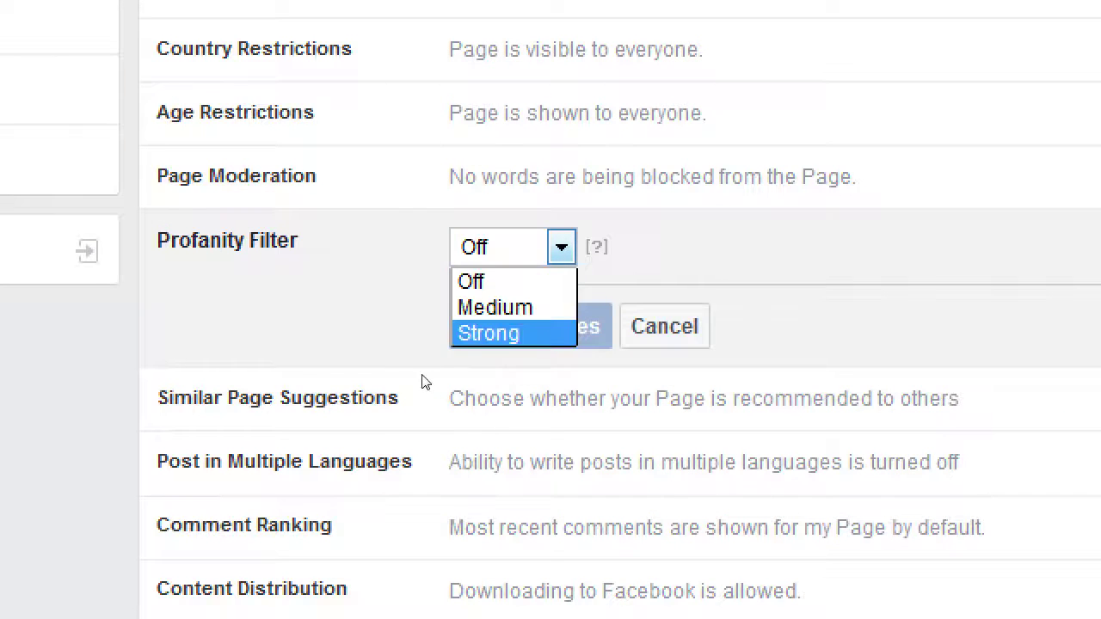
{"action": "key", "text": "Escape"}
{"action": "key", "text": "Tab"}
{"action": "key", "text": "Return"}
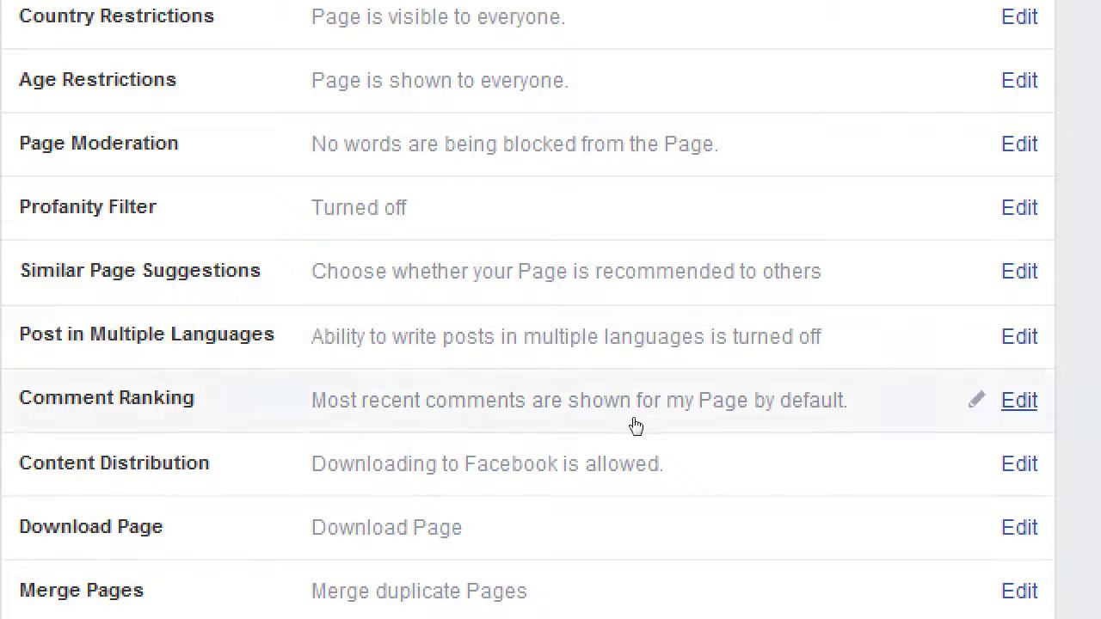
Tick Allow under Post in Multiple Languages and save the change
{"action": "left_click", "coordinate": [619, 357]}
{"action": "left_click", "coordinate": [519, 400]}
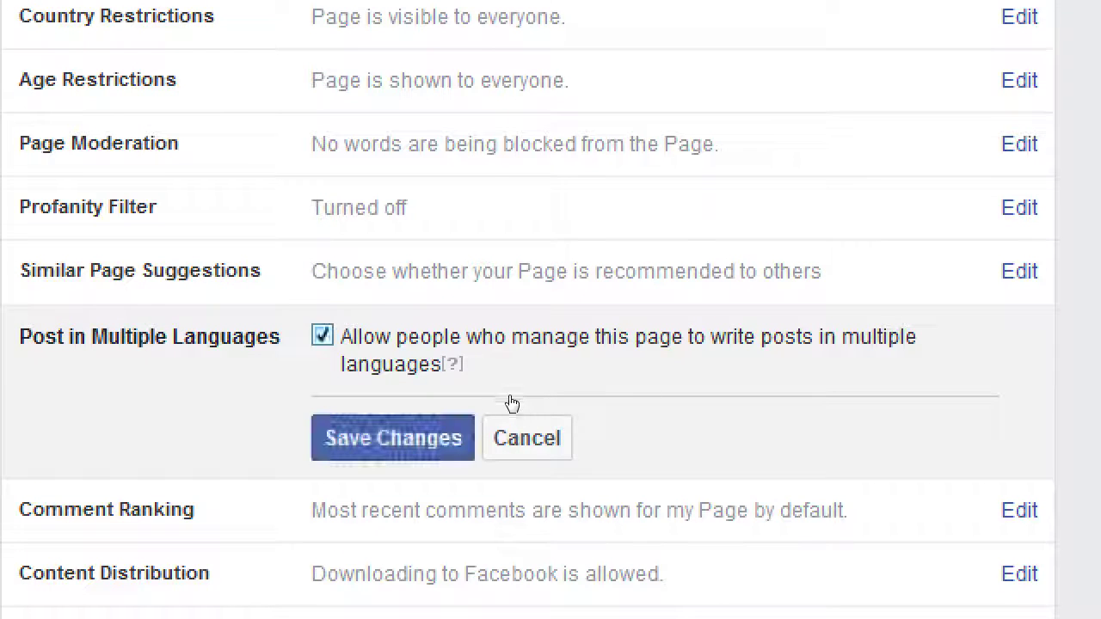
{"action": "key", "text": "Return"}
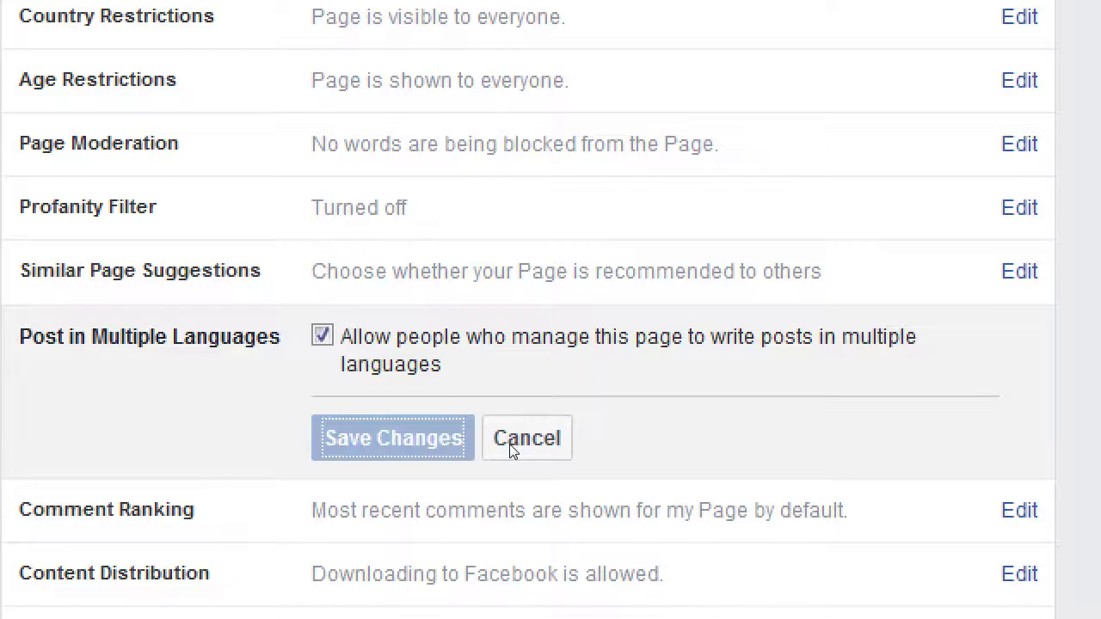
{"action": "scroll", "coordinate": [482, 453], "scroll_direction": "down", "scroll_amount": 5}
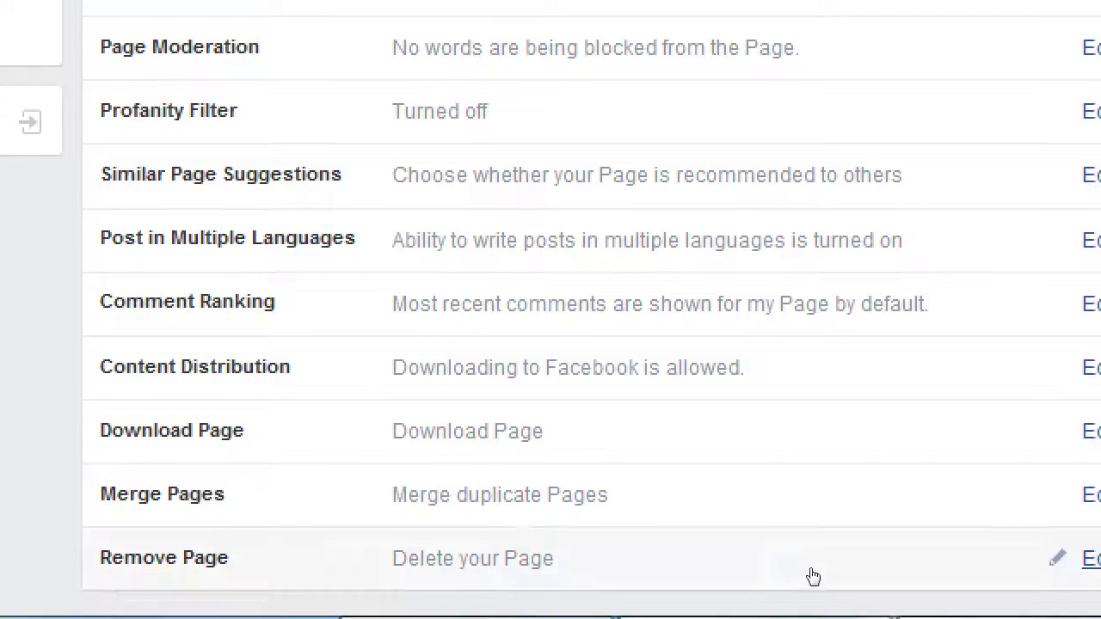
Check Prohibit downloading to Facebook in the Content Distribution setting, leaving it unsaved
{"action": "left_click", "coordinate": [1085, 367]}
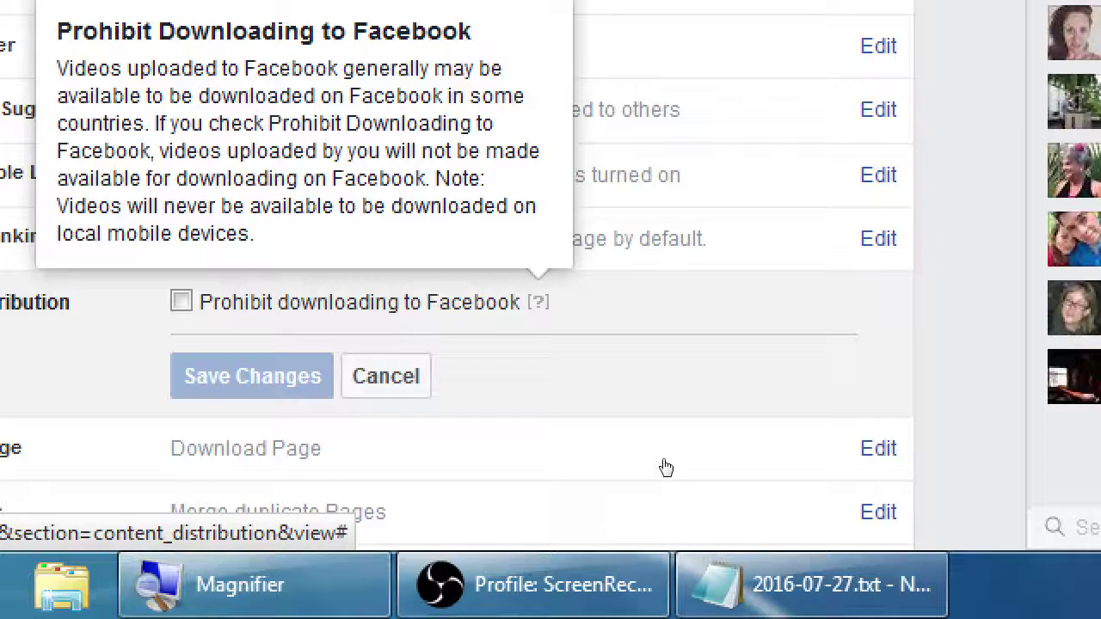
{"action": "left_click", "coordinate": [422, 459]}
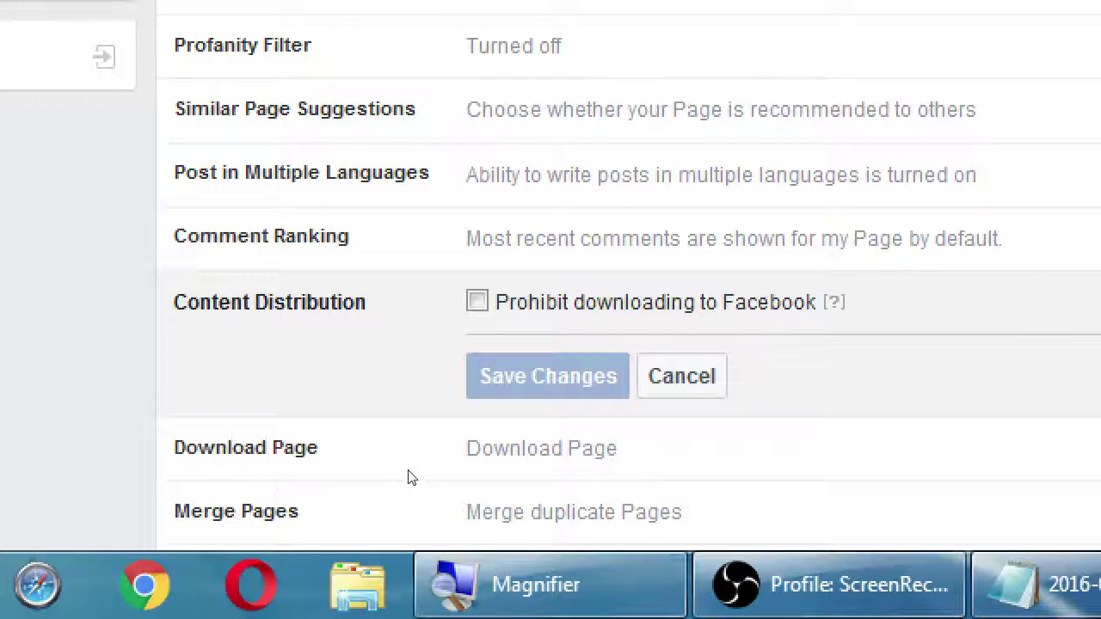
{"action": "key", "text": "Return"}
{"action": "key", "text": "space"}
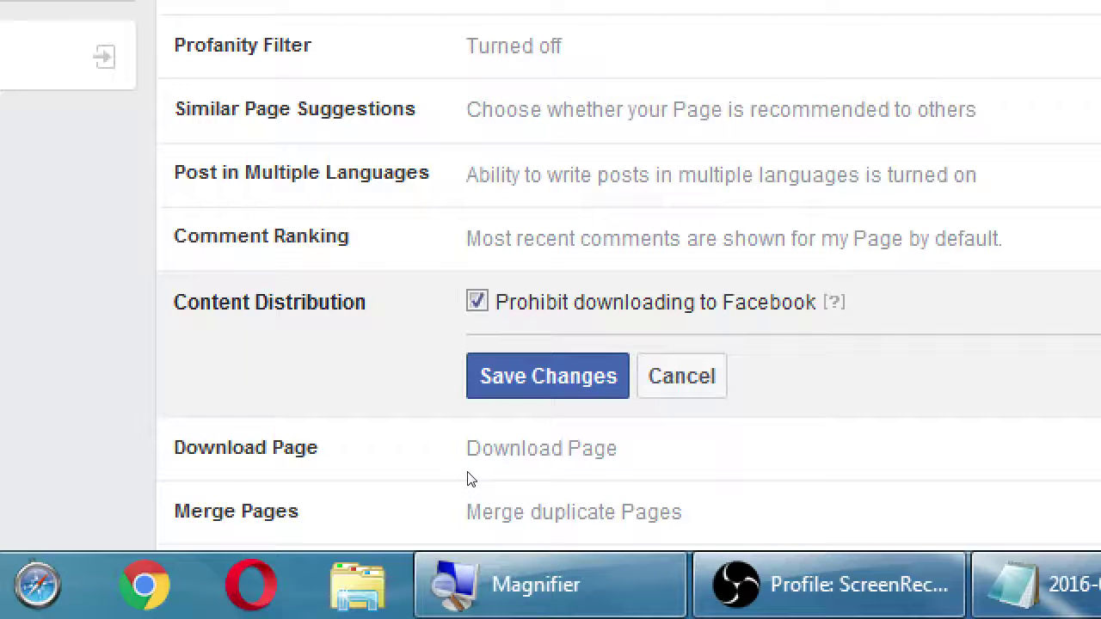
Briefly open a page-source tab and close it, returning to the settings page
{"action": "key", "text": "super+minus"}
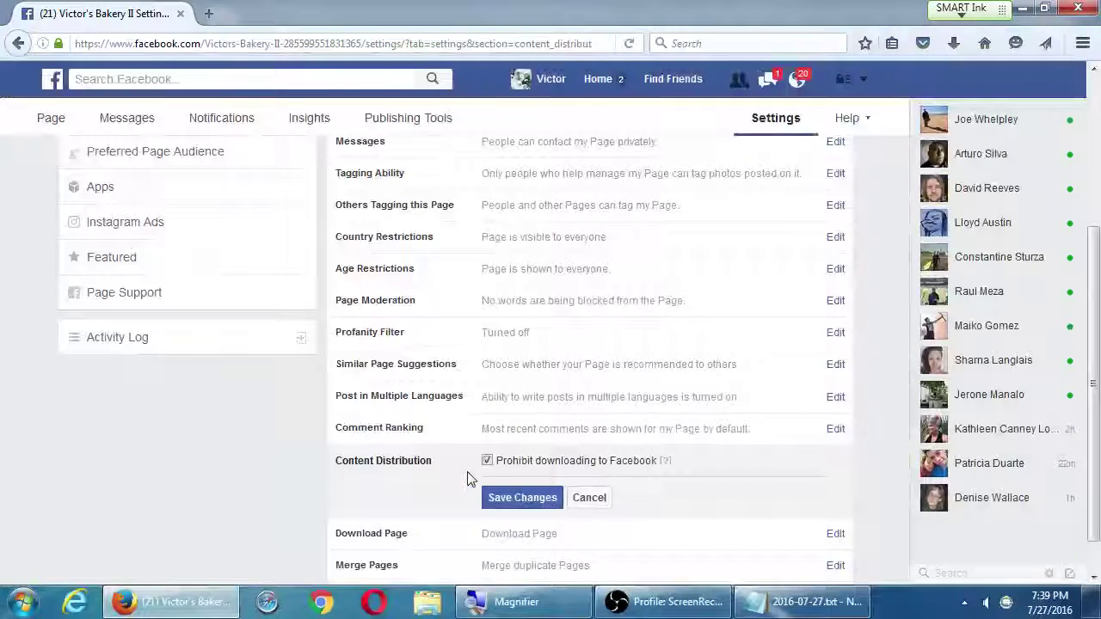
{"action": "key", "text": "ctrl+t"}
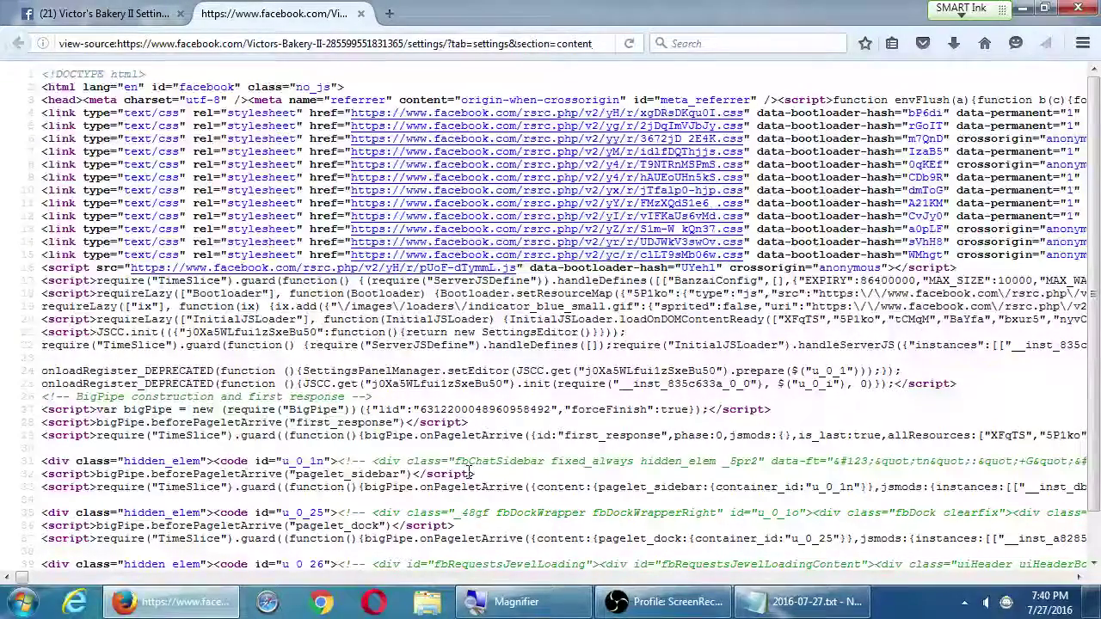
{"action": "key", "text": "ctrl+w"}
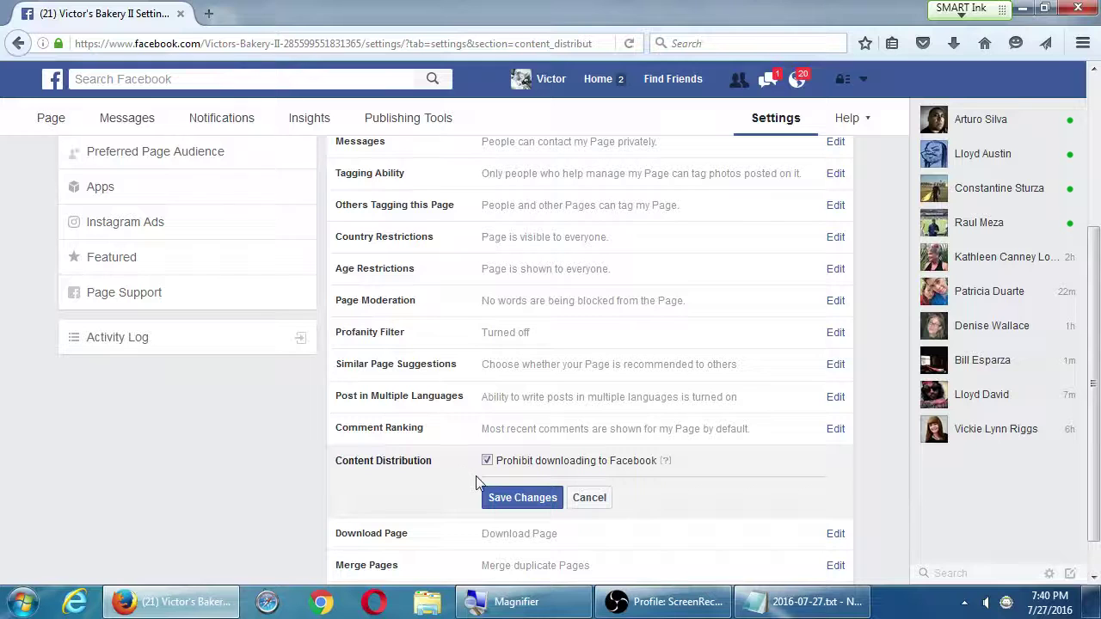
Uncheck Prohibit downloading to Facebook and save the Content Distribution setting
{"action": "left_click", "coordinate": [487, 461]}
{"action": "left_click", "coordinate": [551, 498]}
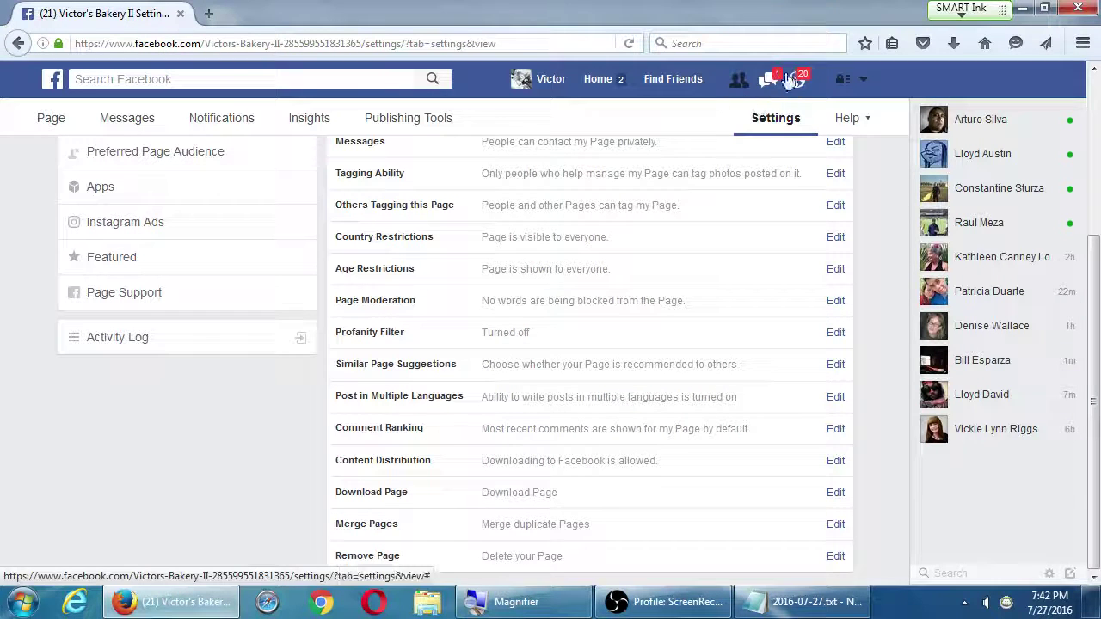
{"action": "left_click", "coordinate": [237, 121]}
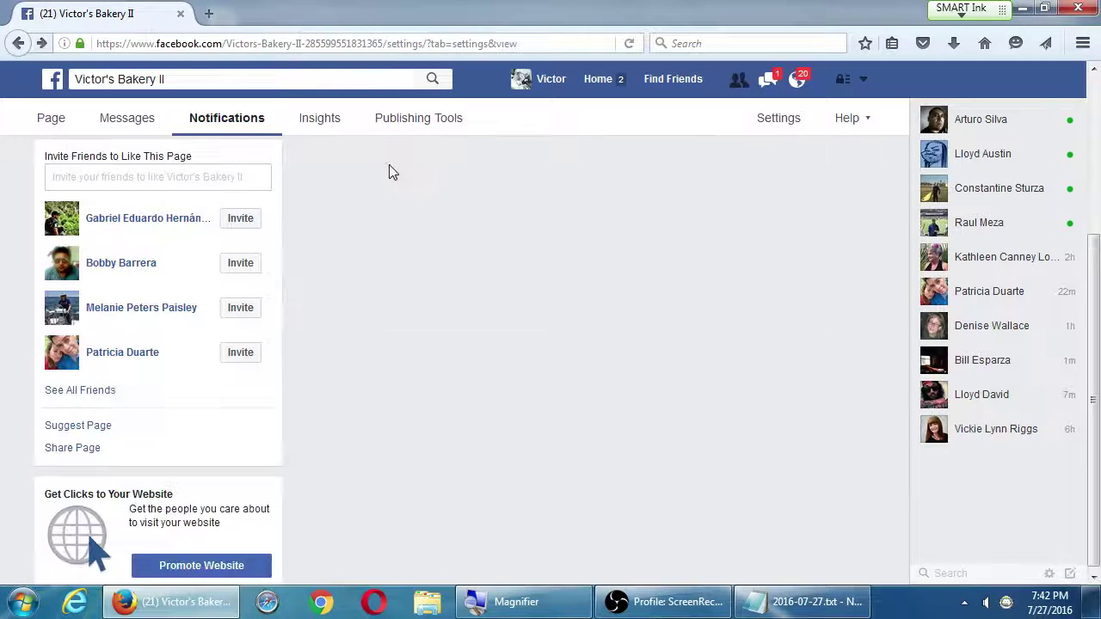
{"action": "left_click", "coordinate": [767, 123]}
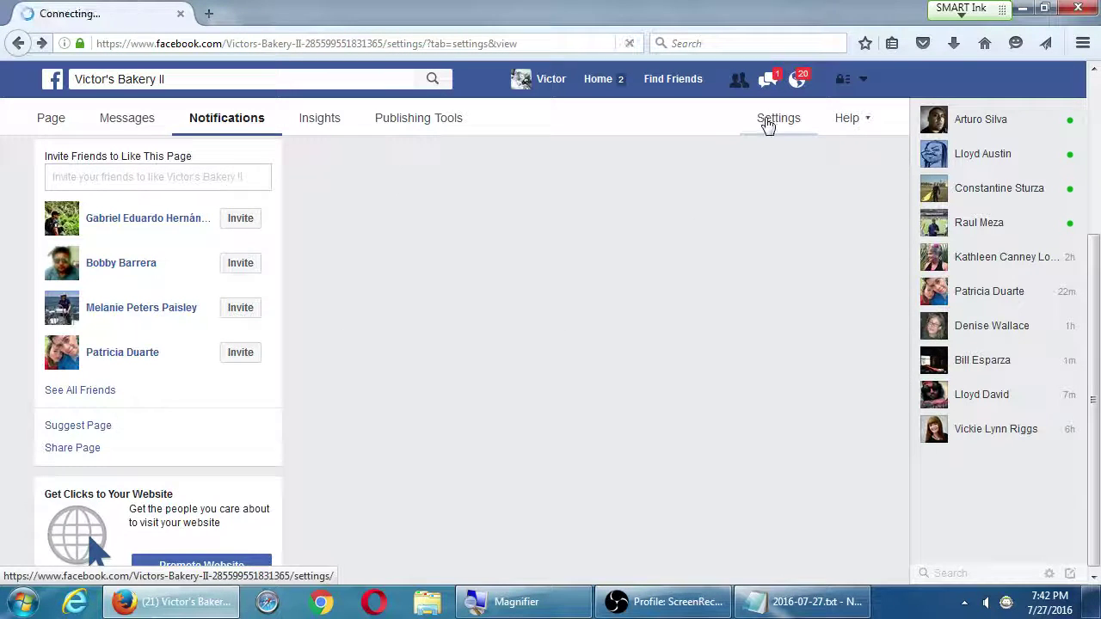
{"action": "scroll", "coordinate": [682, 304], "scroll_direction": "down", "scroll_amount": 5}
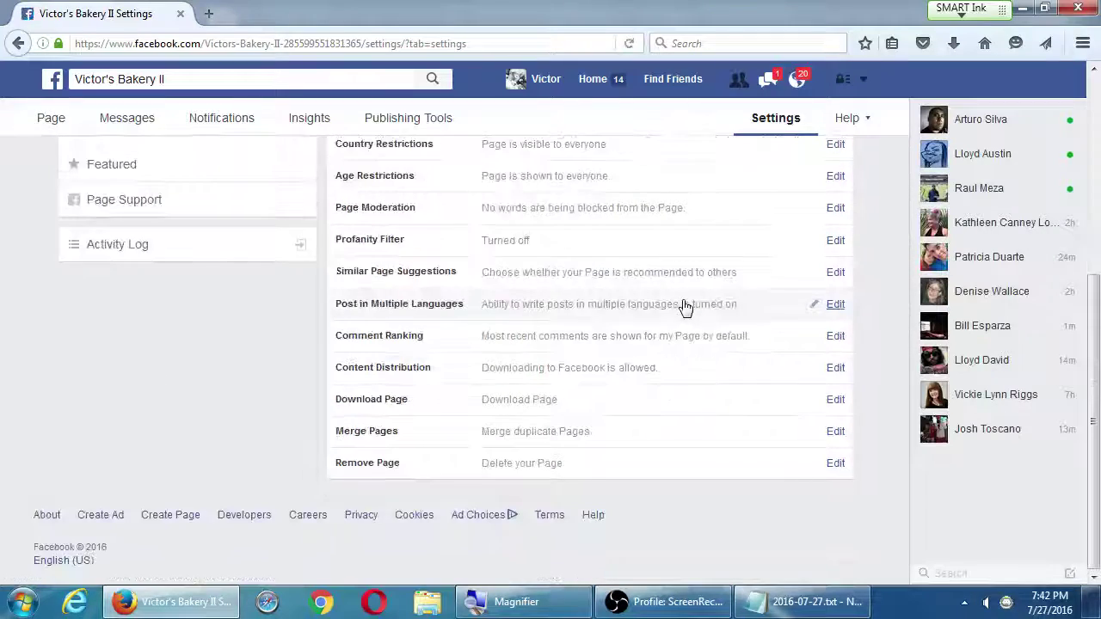
{"action": "scroll", "coordinate": [216, 445], "scroll_direction": "up", "scroll_amount": 3}
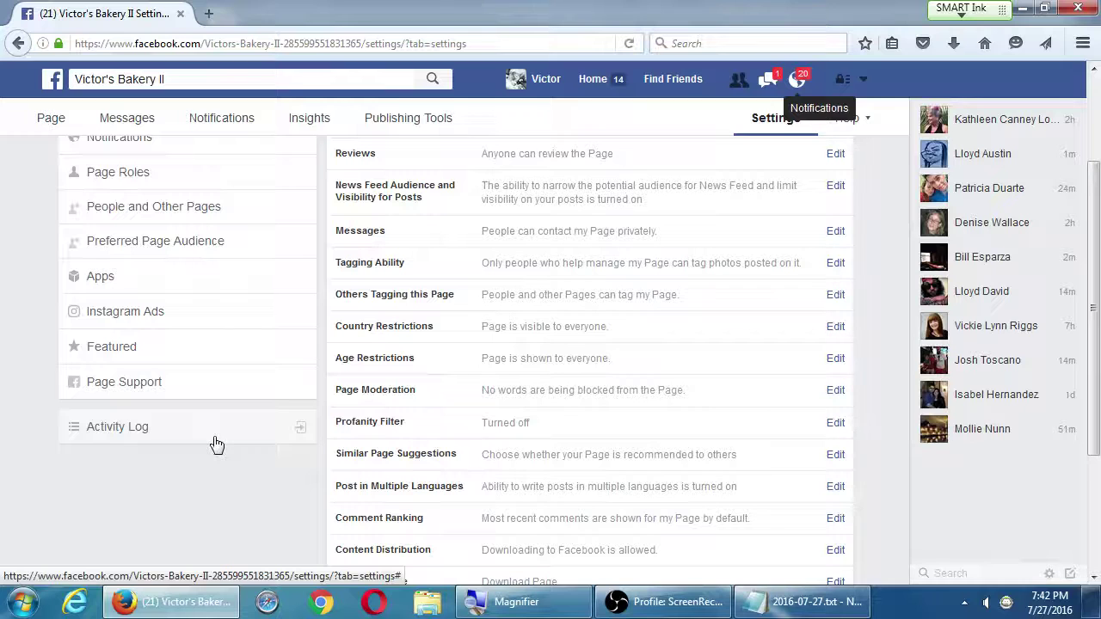
{"action": "left_click", "coordinate": [163, 79]}
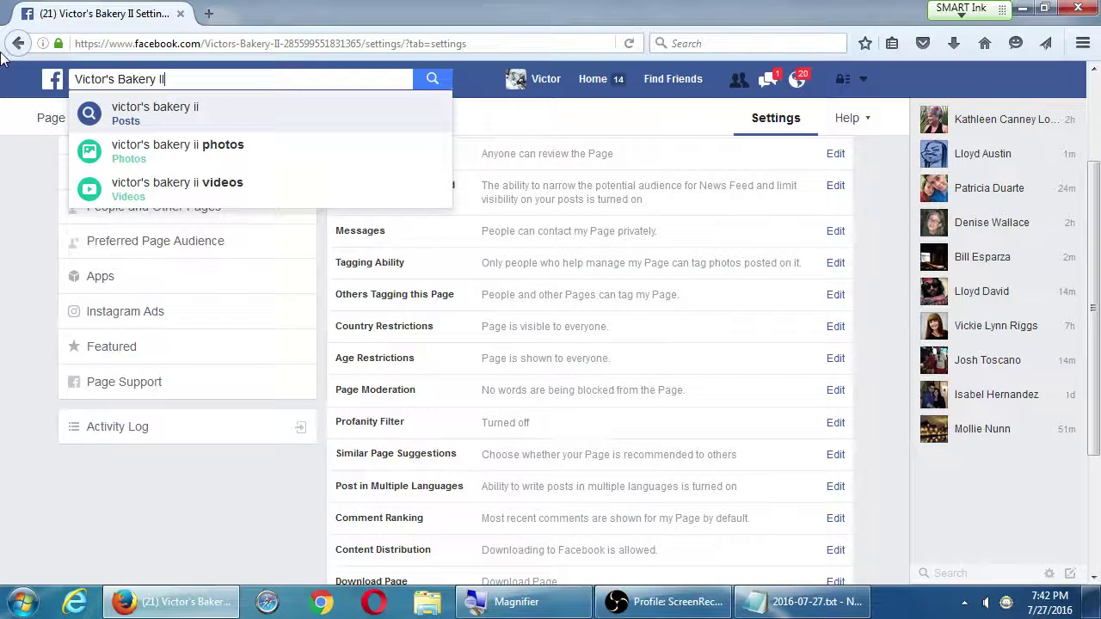
{"action": "key", "text": "ctrl+a"}
{"action": "type", "text": "how to"}
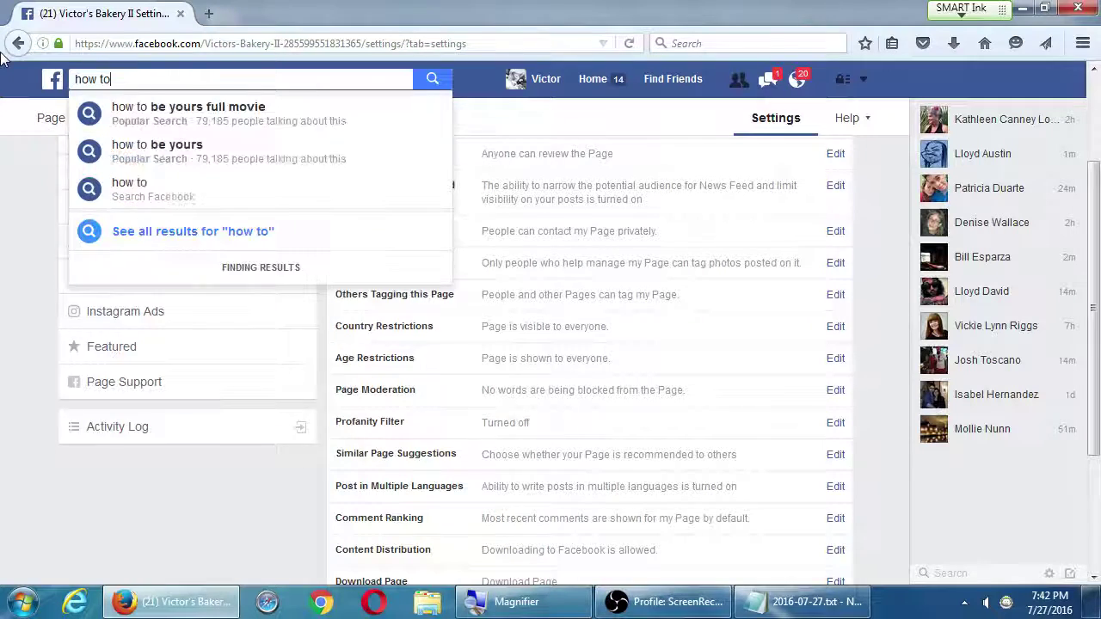
{"action": "type", "text": " convert"}
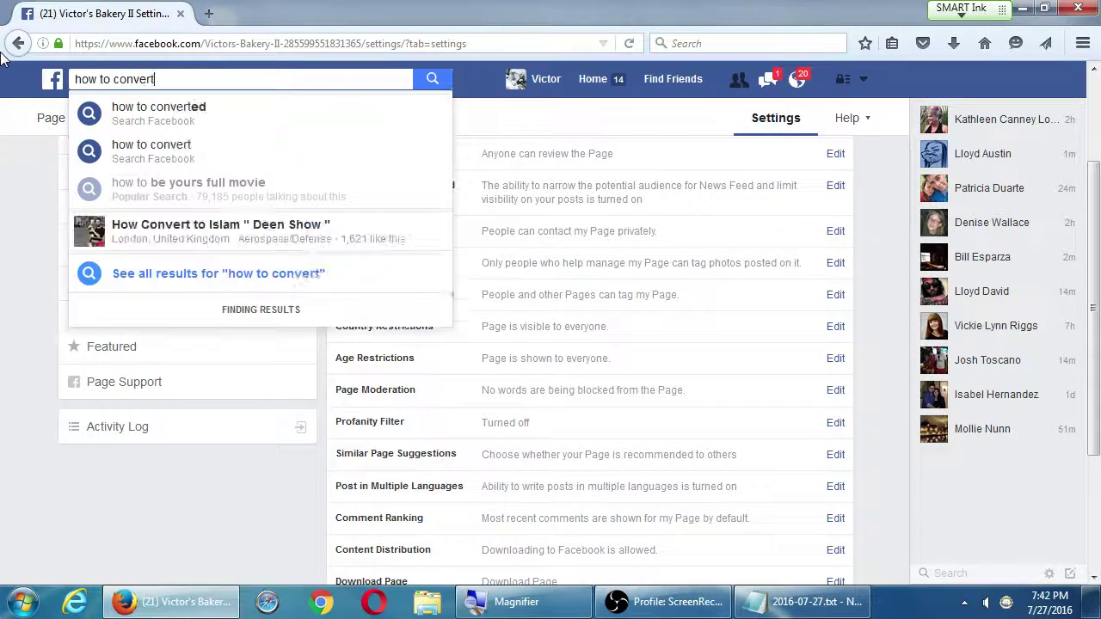
{"action": "type", "text": " personal"}
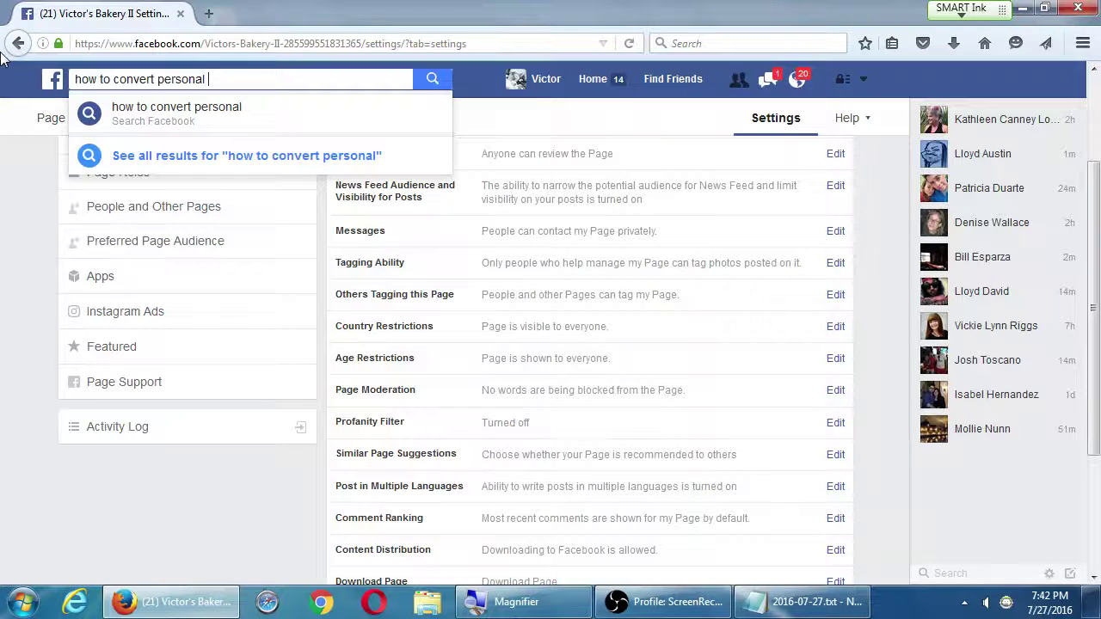
{"action": "type", "text": " profile to busine"}
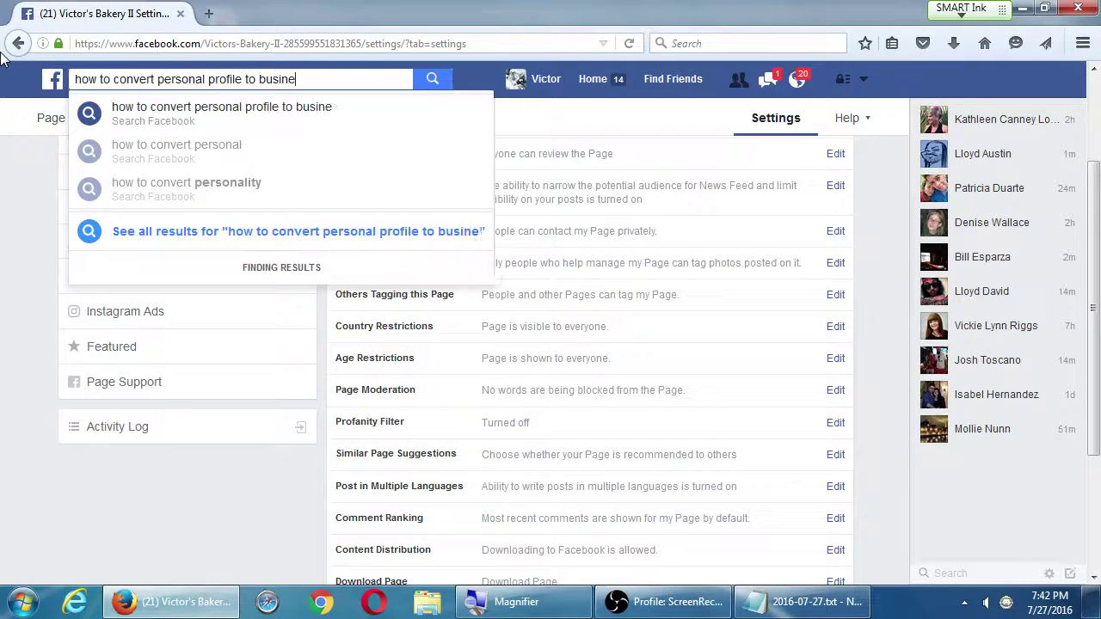
{"action": "type", "text": "ss page"}
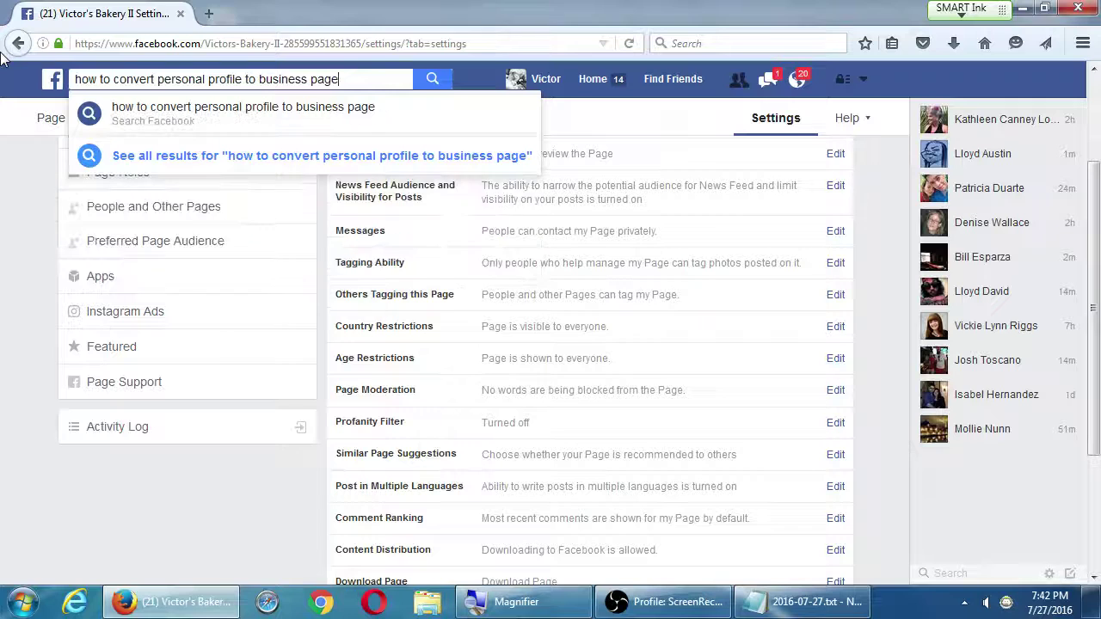
{"action": "left_click", "coordinate": [163, 109]}
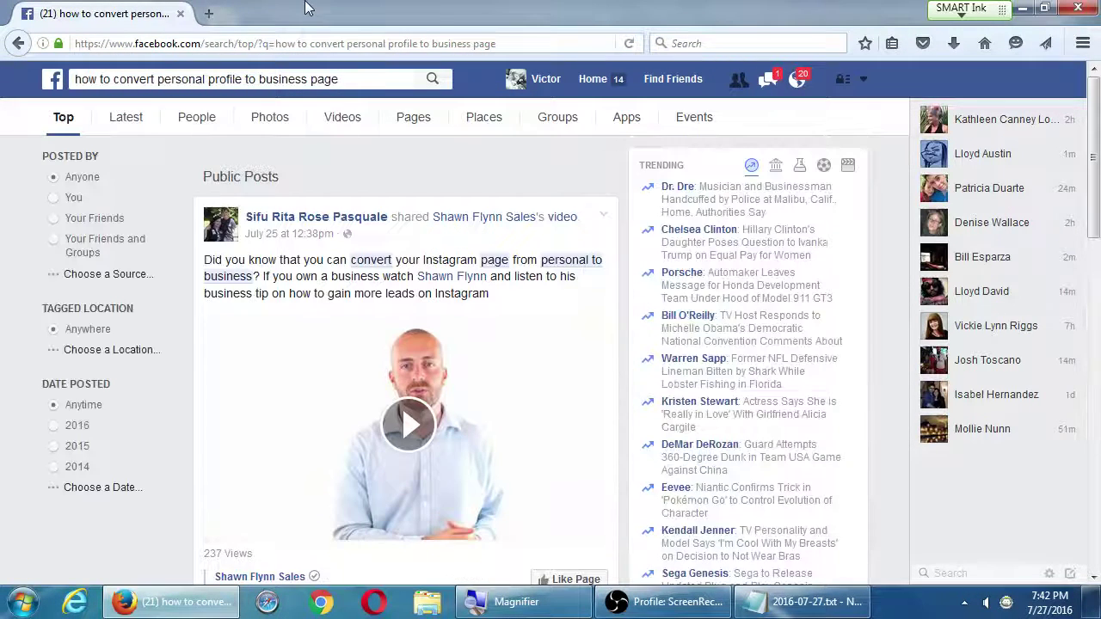
{"action": "scroll", "coordinate": [592, 181], "scroll_direction": "down", "scroll_amount": 4}
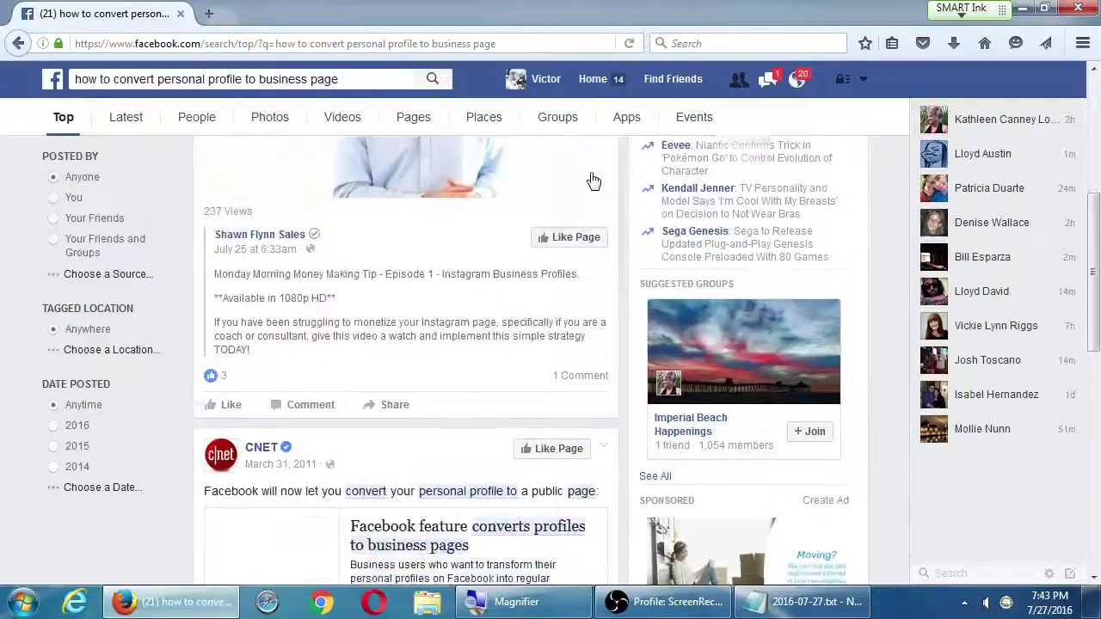
{"action": "scroll", "coordinate": [592, 181], "scroll_direction": "down", "scroll_amount": 4}
{"action": "scroll", "coordinate": [590, 178], "scroll_direction": "up", "scroll_amount": 8}
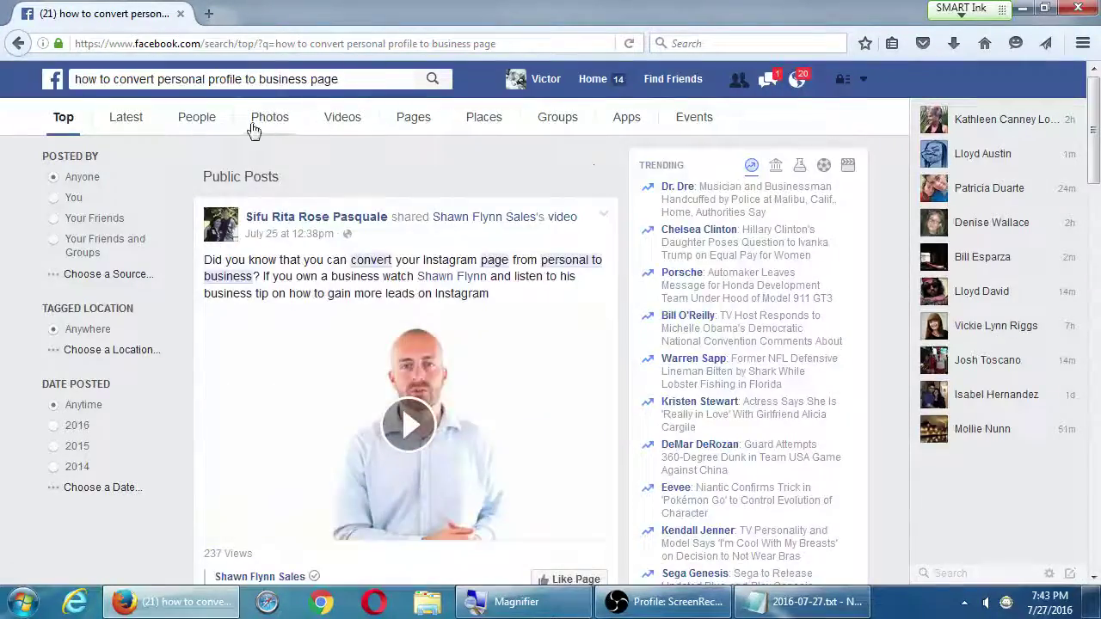
{"action": "key", "text": "alt+Left"}
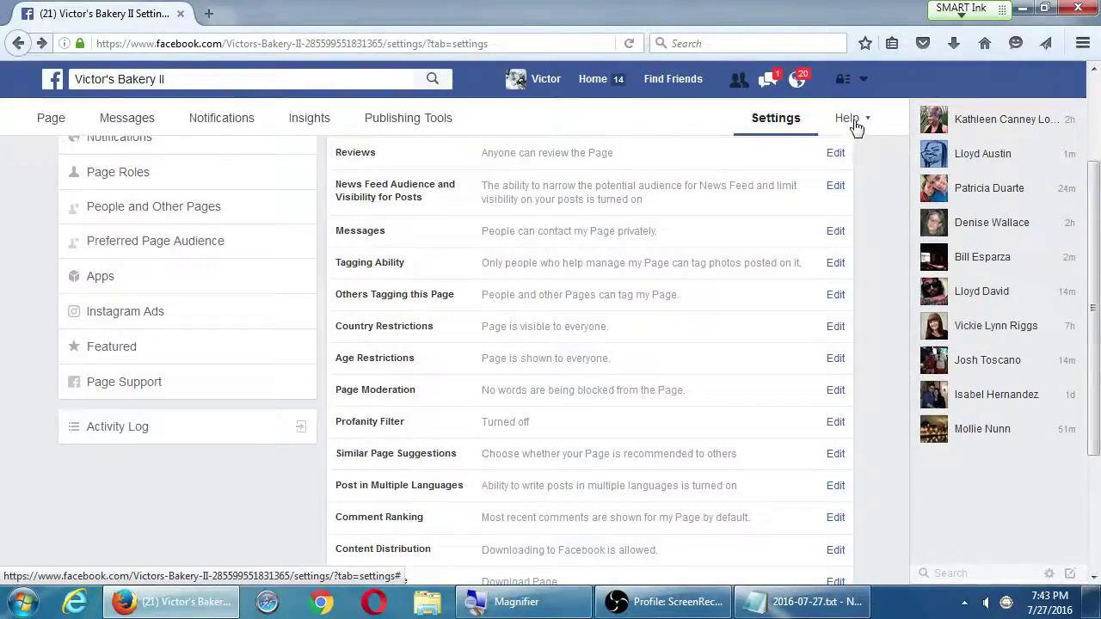
Search the Facebook Help Center for 'how to convert personal', then back out of the search
{"action": "left_click", "coordinate": [851, 120]}
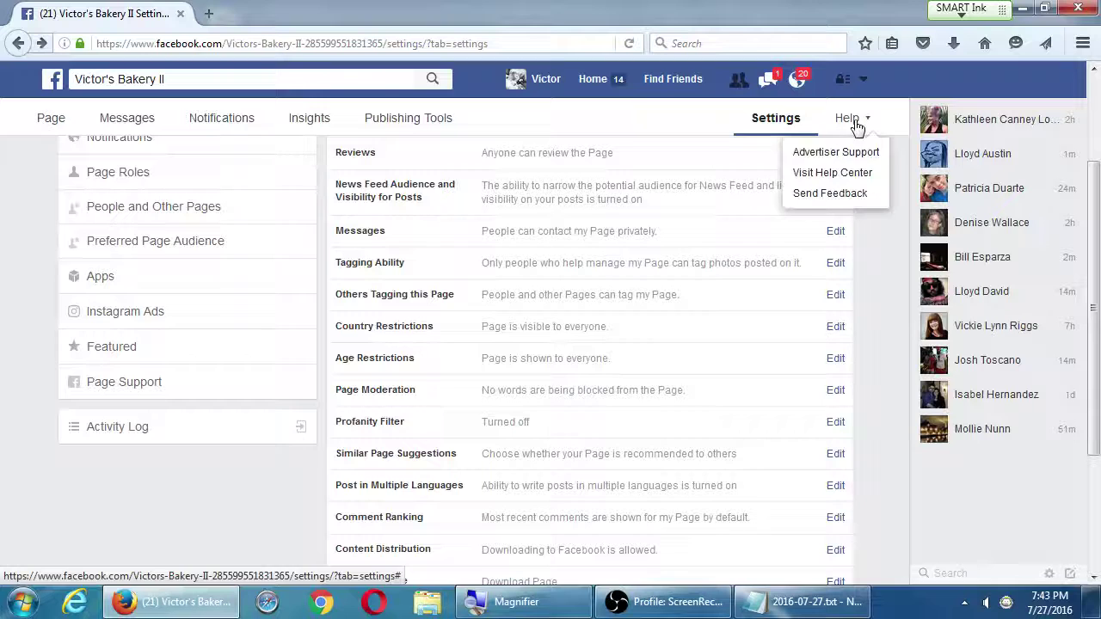
{"action": "left_click", "coordinate": [864, 175]}
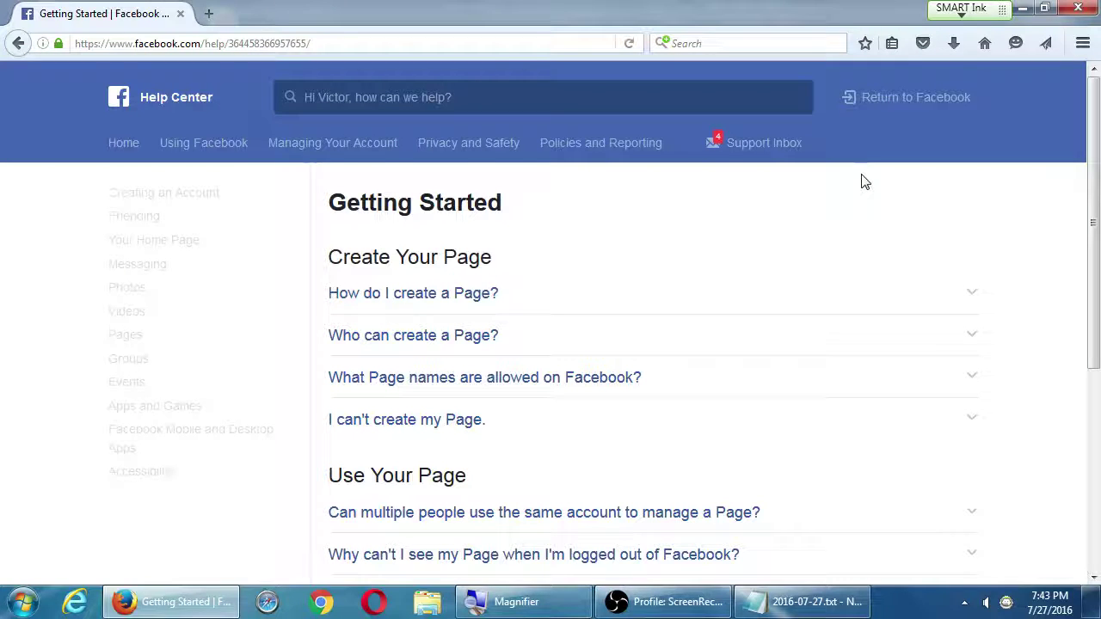
{"action": "left_click", "coordinate": [644, 91]}
{"action": "type", "text": "how to conver"}
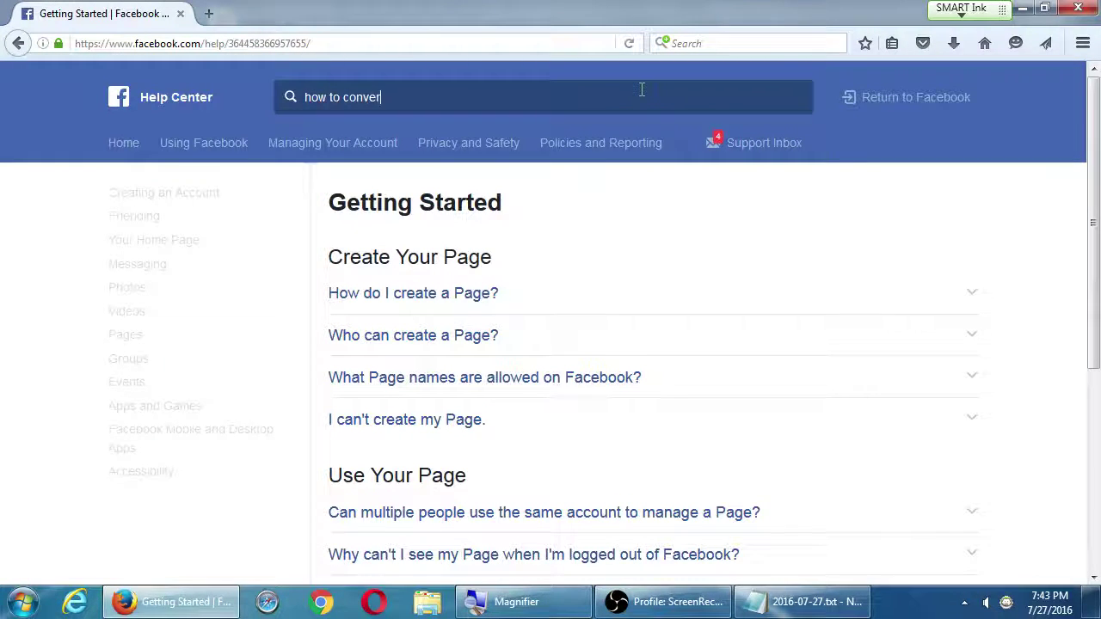
{"action": "type", "text": "t personal"}
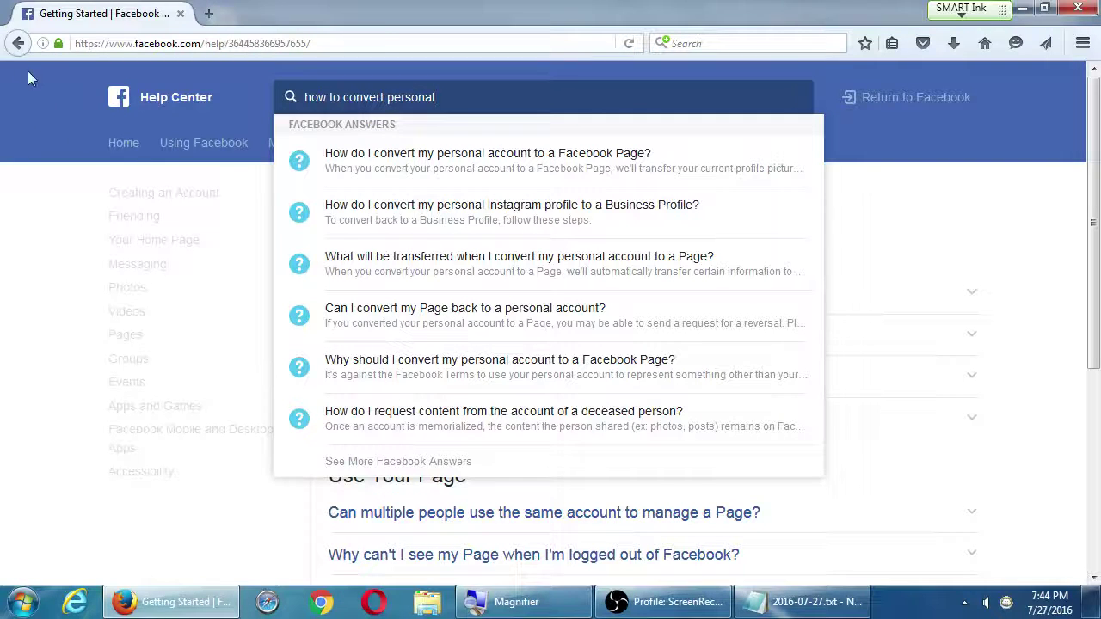
{"action": "left_click", "coordinate": [20, 45]}
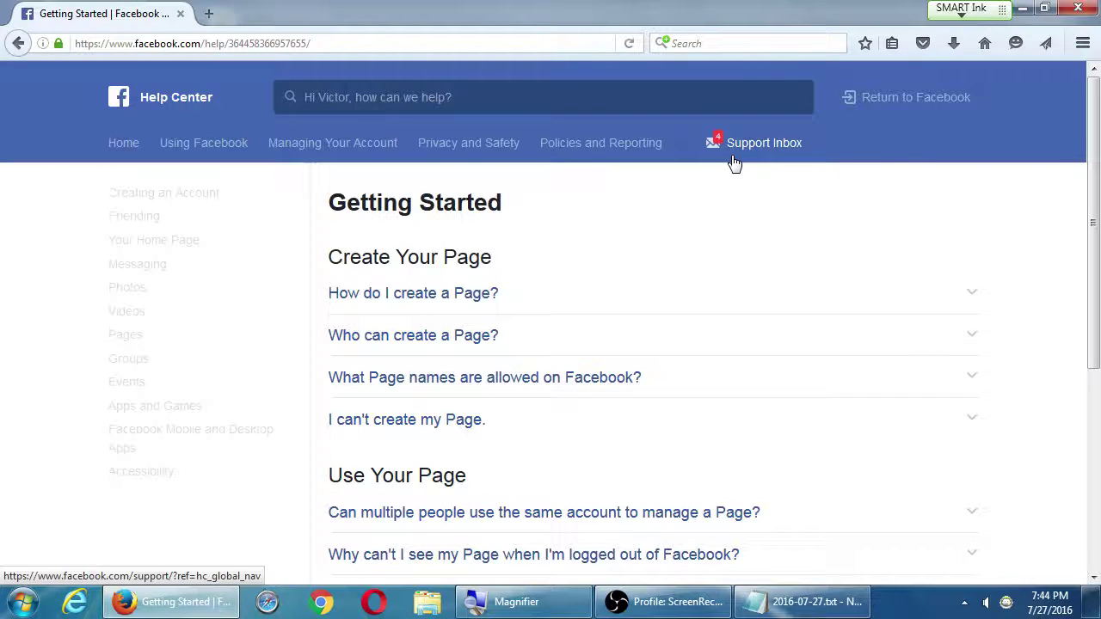
Search the Help Center for 'convert personal page to', then return to the Page settings
{"action": "mouse_move", "coordinate": [639, 120]}
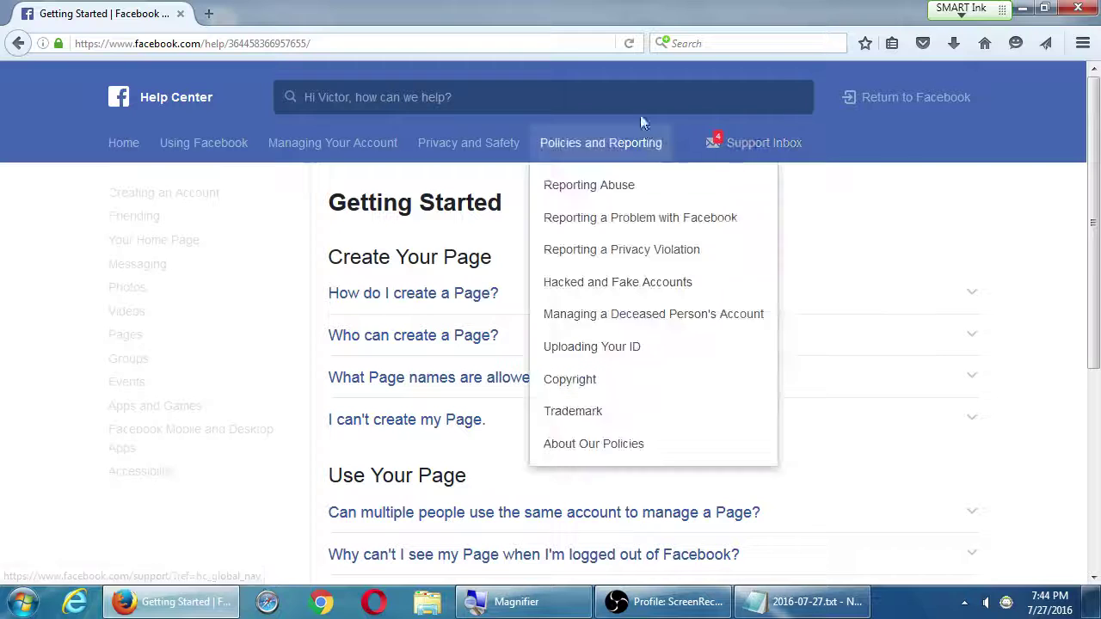
{"action": "left_click", "coordinate": [640, 92]}
{"action": "type", "text": "convert"}
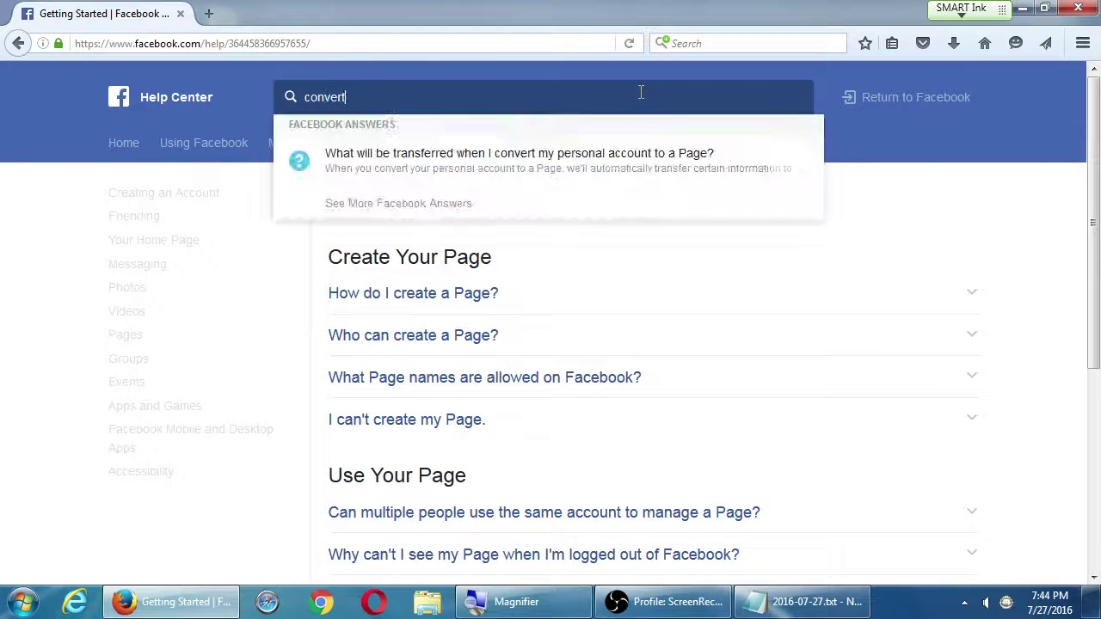
{"action": "type", "text": " personal "}
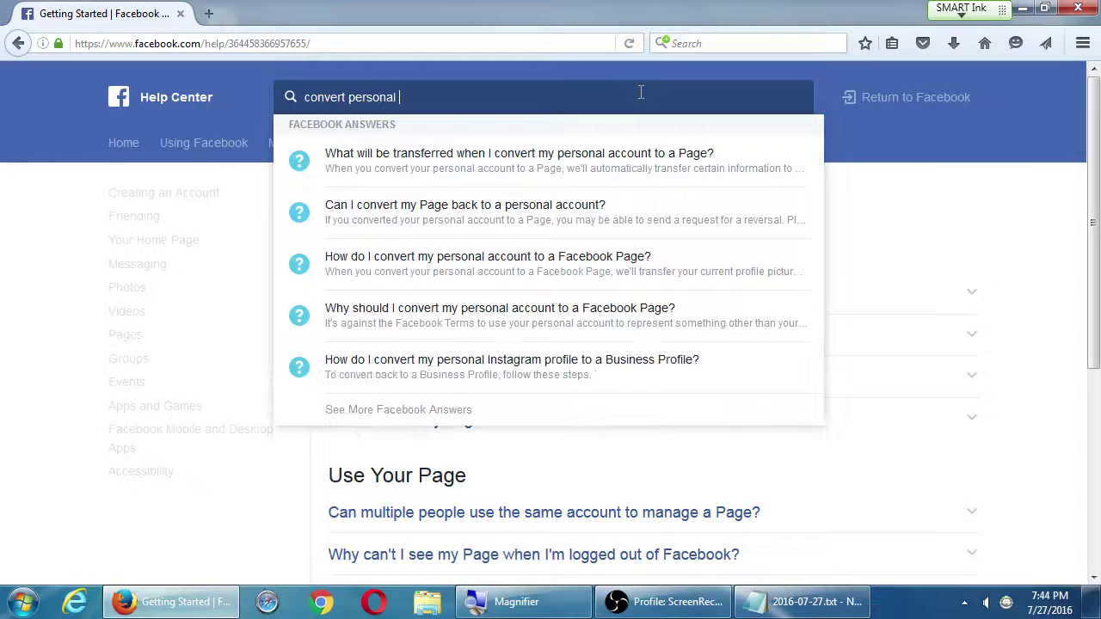
{"action": "type", "text": "page to"}
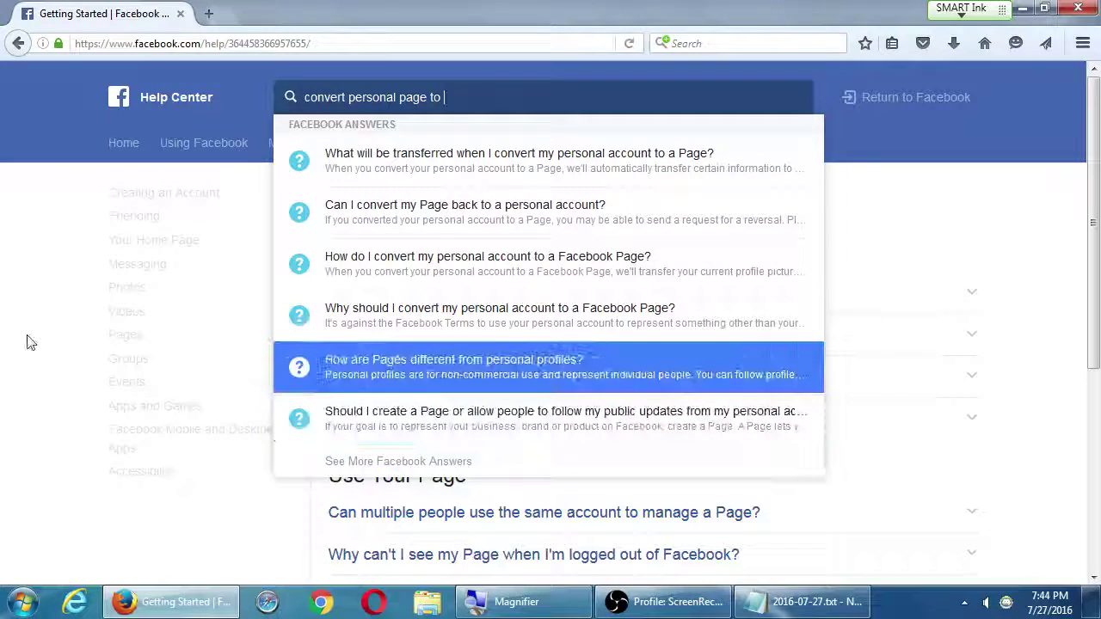
{"action": "left_click", "coordinate": [29, 339]}
{"action": "left_click", "coordinate": [16, 44]}
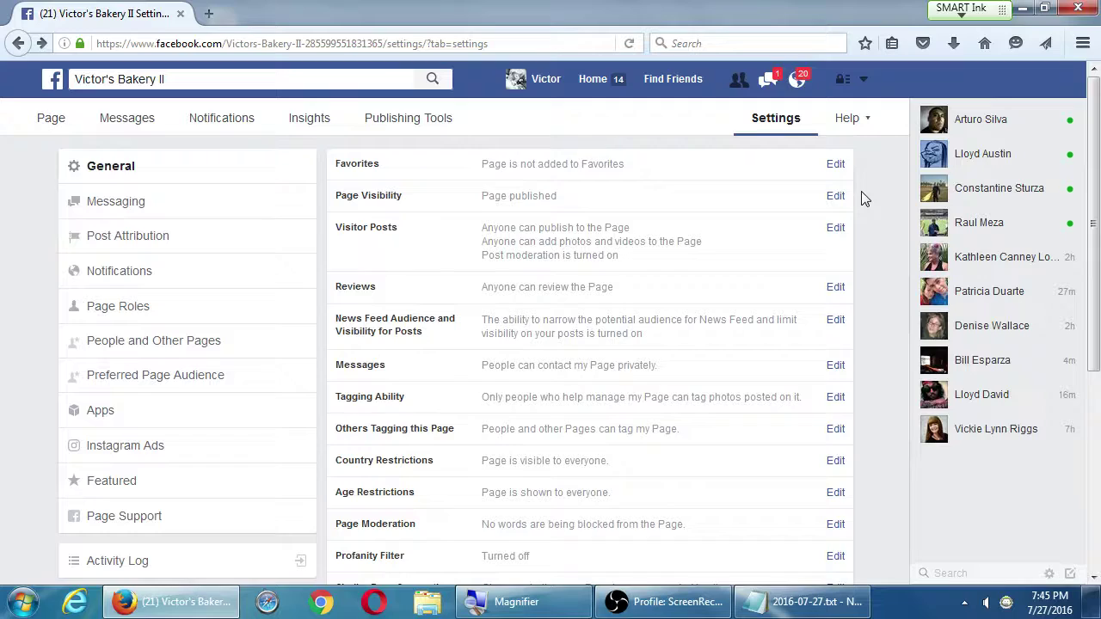
Review the General settings list and open the Preferred Page Audience section
{"action": "scroll", "coordinate": [553, 550], "scroll_direction": "down", "scroll_amount": 4}
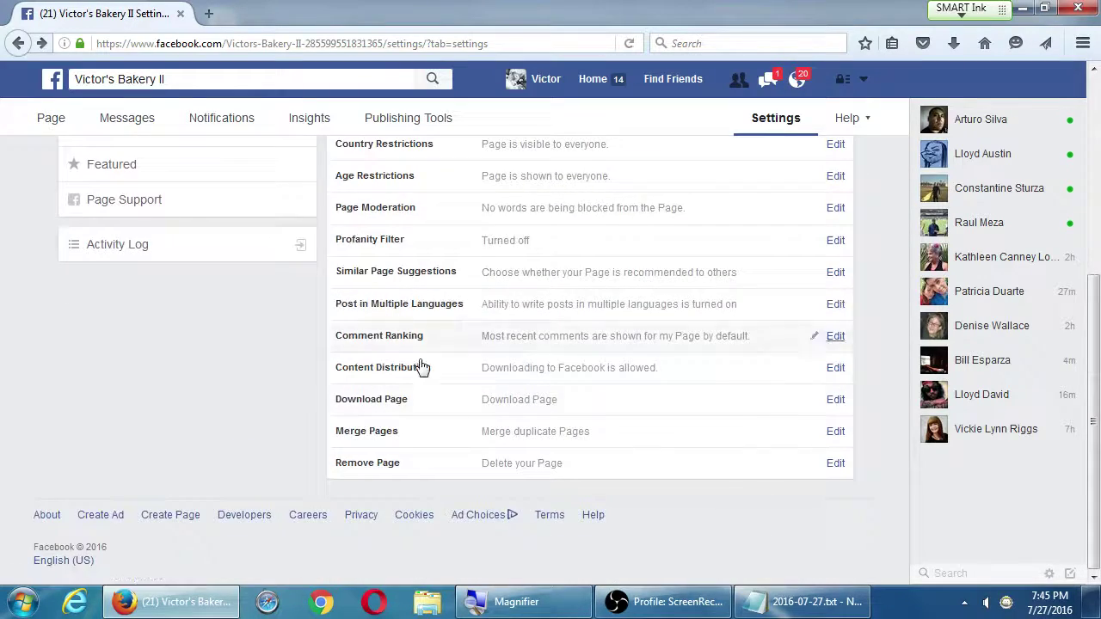
{"action": "scroll", "coordinate": [447, 404], "scroll_direction": "up", "scroll_amount": 3}
{"action": "scroll", "coordinate": [472, 398], "scroll_direction": "up", "scroll_amount": 1}
{"action": "scroll", "coordinate": [816, 421], "scroll_direction": "down", "scroll_amount": 4}
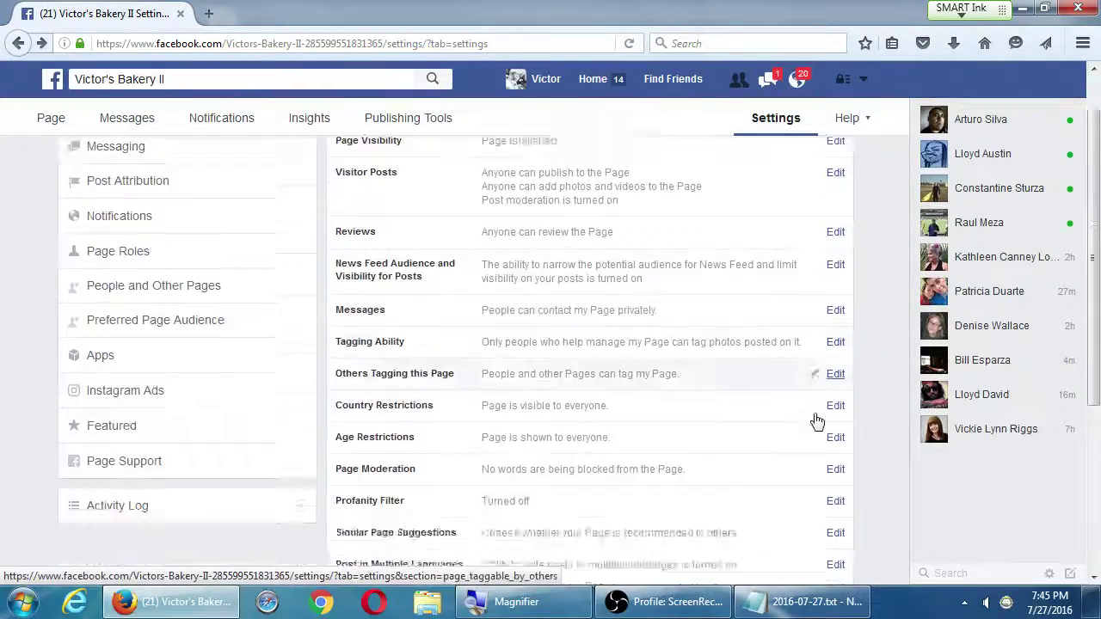
{"action": "scroll", "coordinate": [818, 405], "scroll_direction": "up", "scroll_amount": 4}
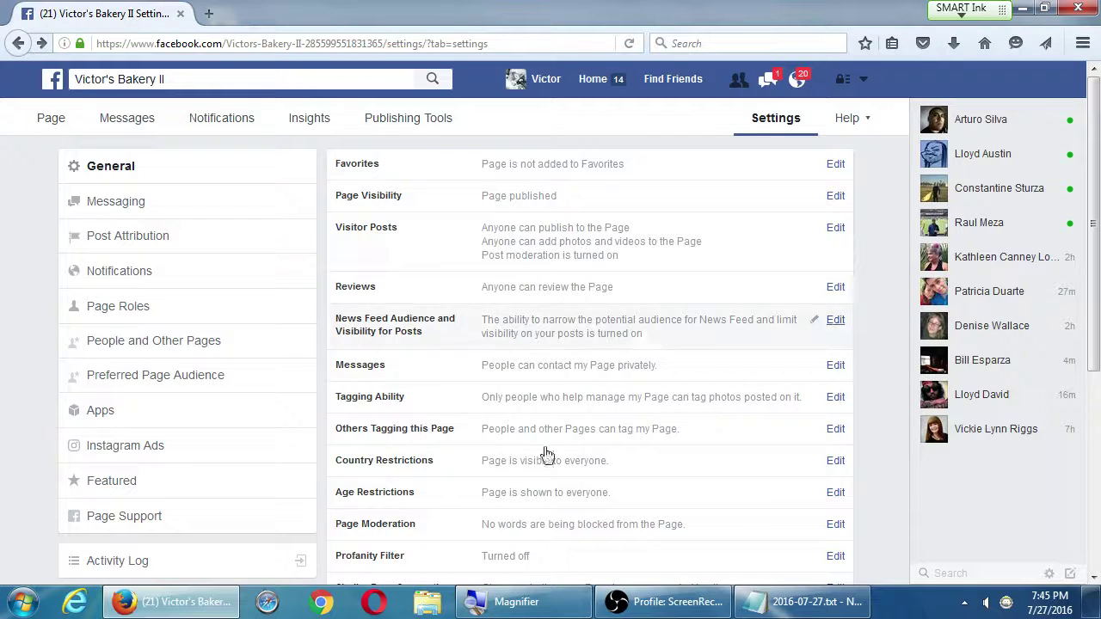
{"action": "left_click", "coordinate": [266, 391]}
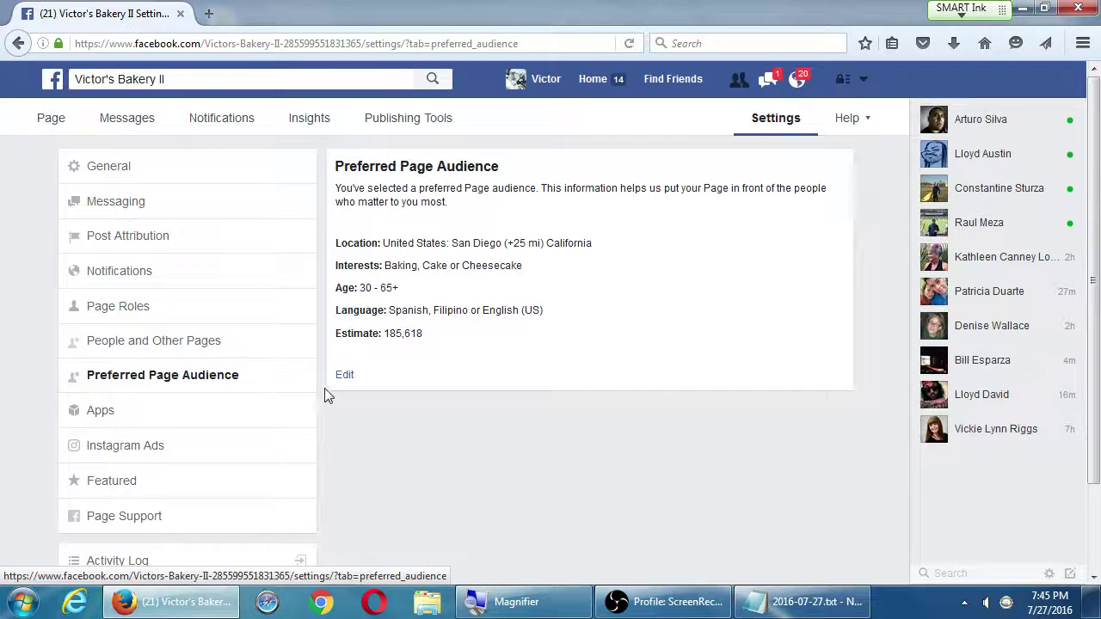
{"action": "left_click", "coordinate": [344, 376]}
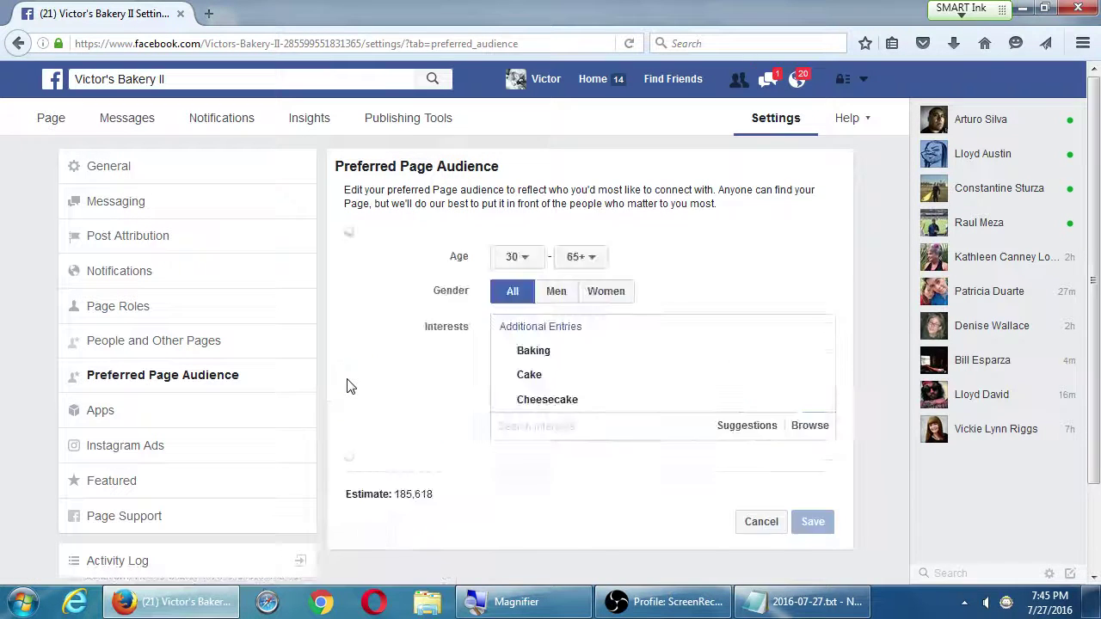
{"action": "scroll", "coordinate": [553, 255], "scroll_direction": "down", "scroll_amount": 4}
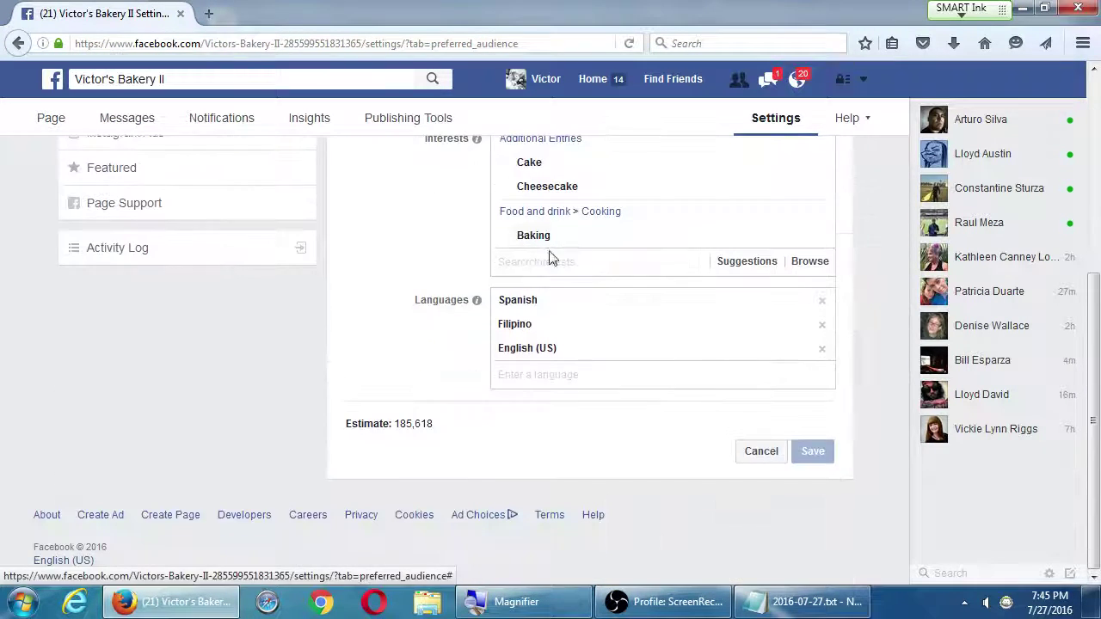
{"action": "left_click", "coordinate": [759, 453]}
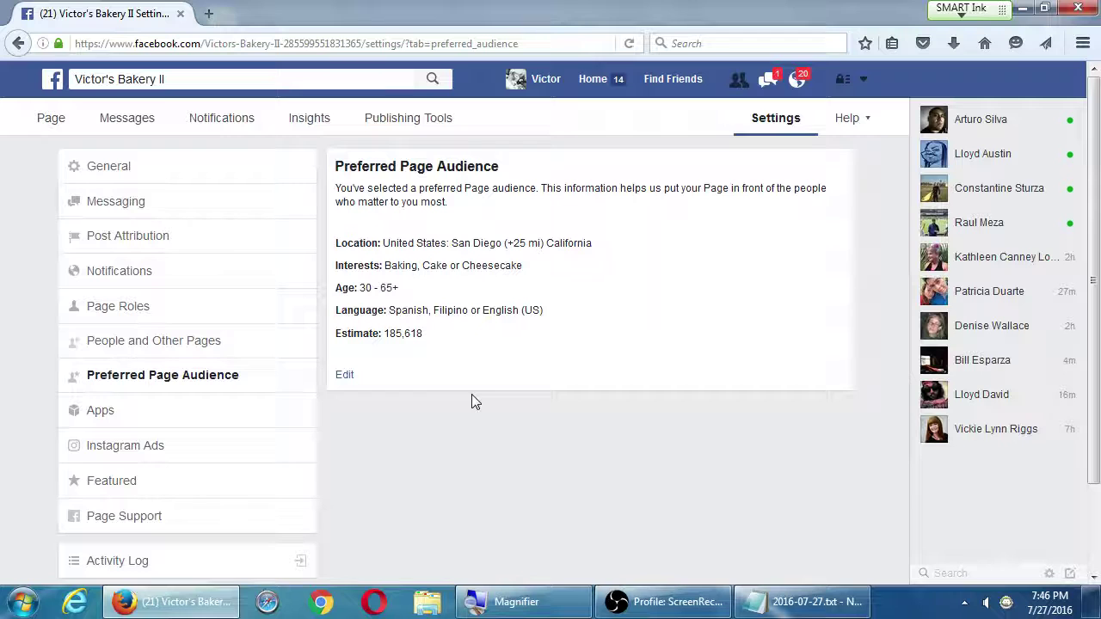
{"action": "left_click", "coordinate": [171, 349]}
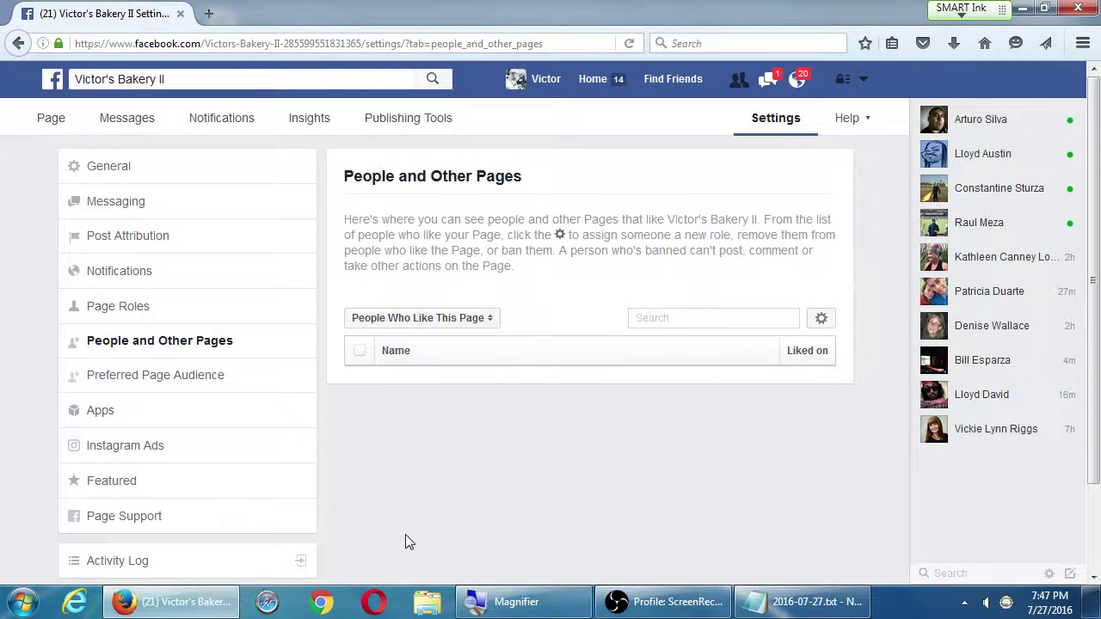
Open the Page's Apps settings, which suggest the Notes app
{"action": "left_click", "coordinate": [178, 414]}
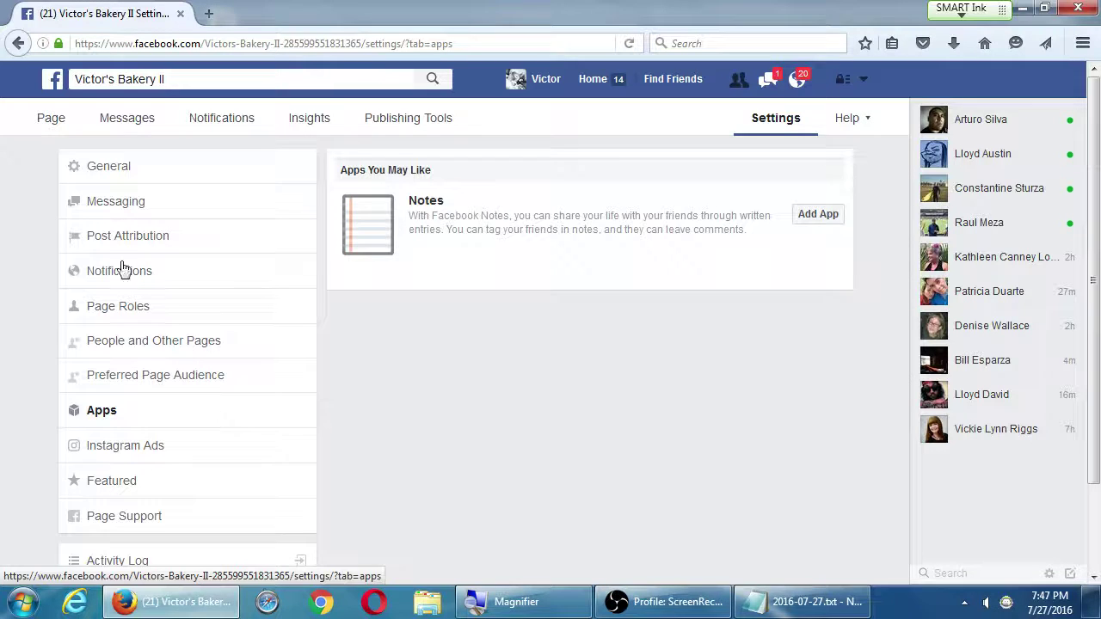
View the Victor's Bakery II Page, then return to its Apps settings and focus Facebook search
{"action": "left_click", "coordinate": [57, 118]}
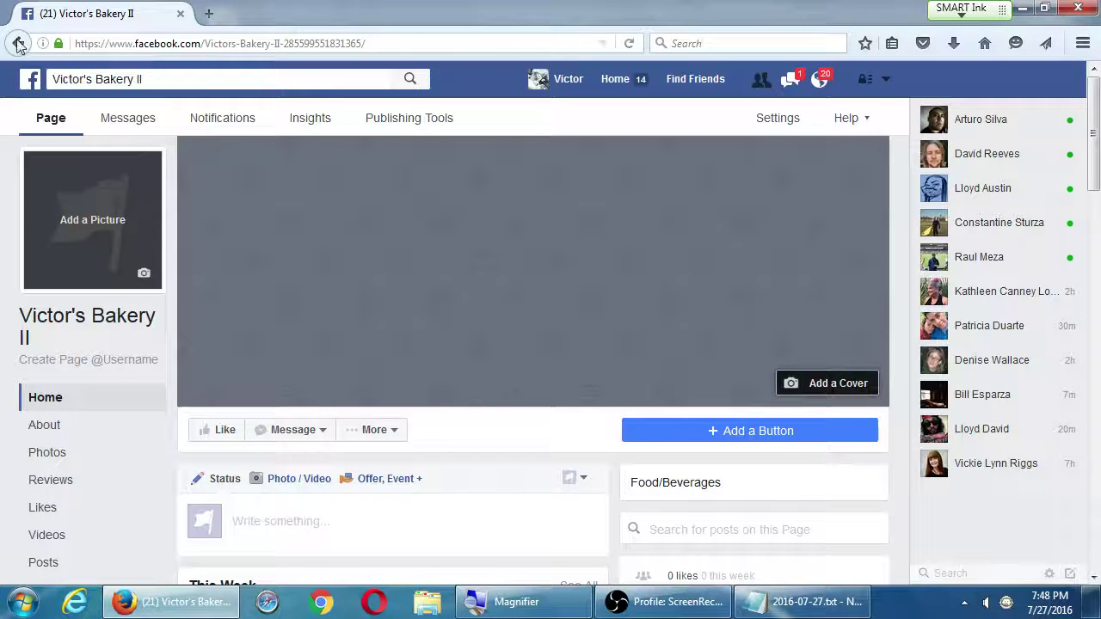
{"action": "left_click", "coordinate": [17, 43]}
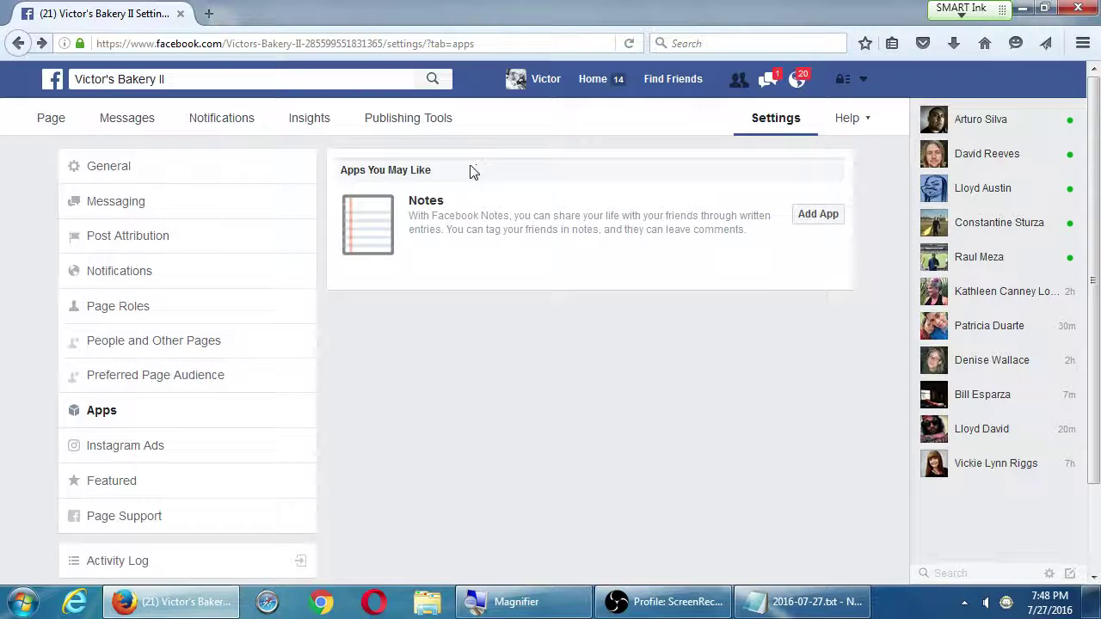
{"action": "left_click", "coordinate": [303, 76]}
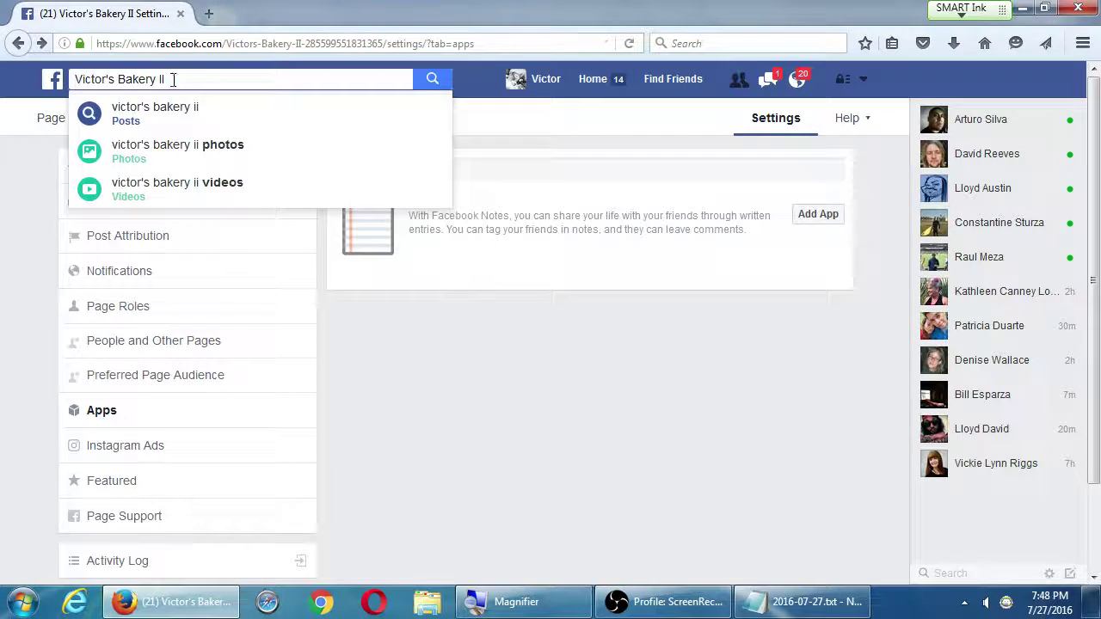
Search Facebook for 'map app' and browse the results filtered to Apps
{"action": "left_click_drag", "start_coordinate": [168, 79], "coordinate": [74, 77]}
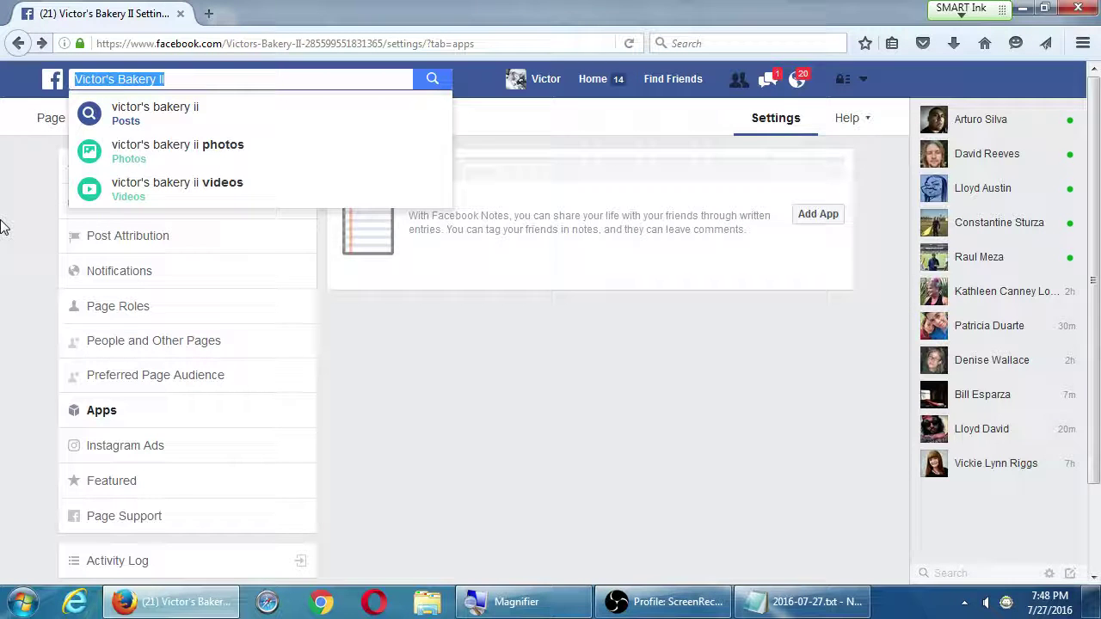
{"action": "type", "text": "map app"}
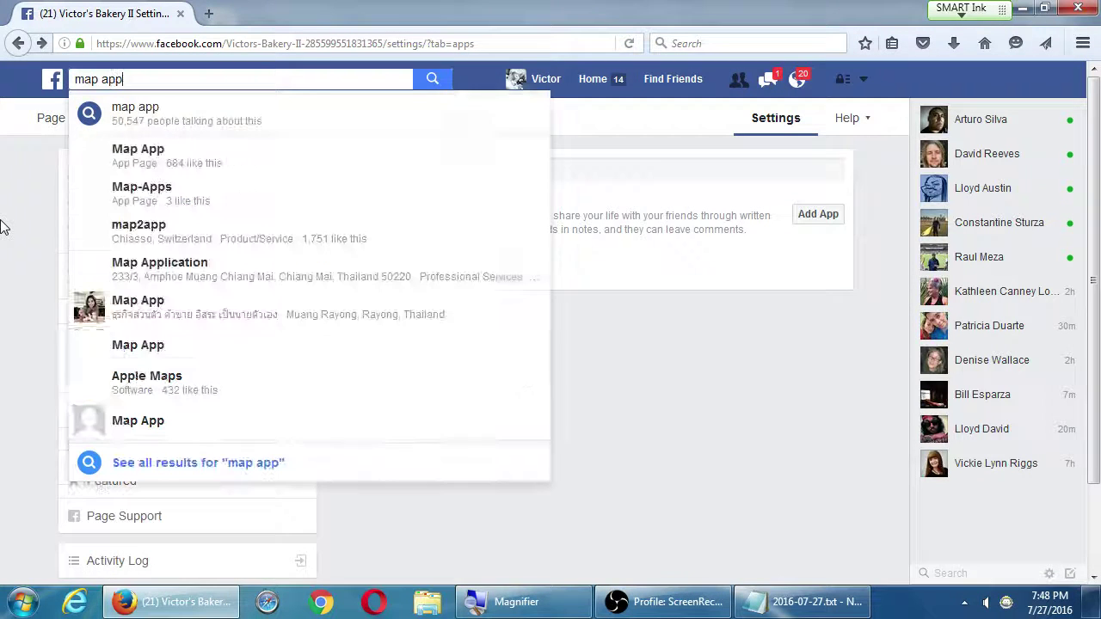
{"action": "key", "text": "Return"}
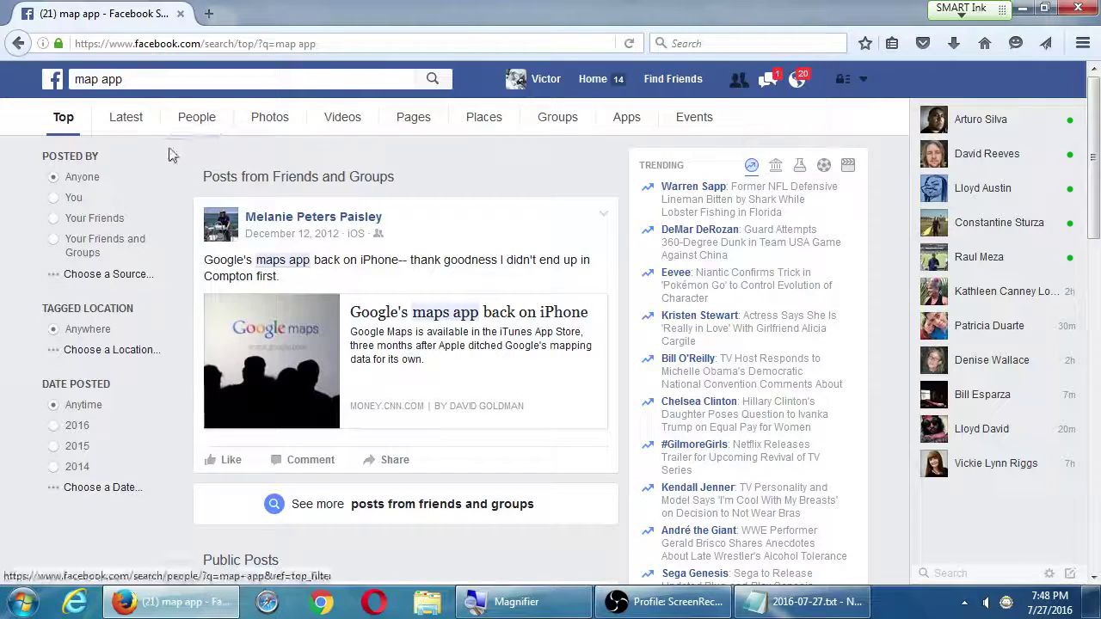
{"action": "left_click", "coordinate": [629, 124]}
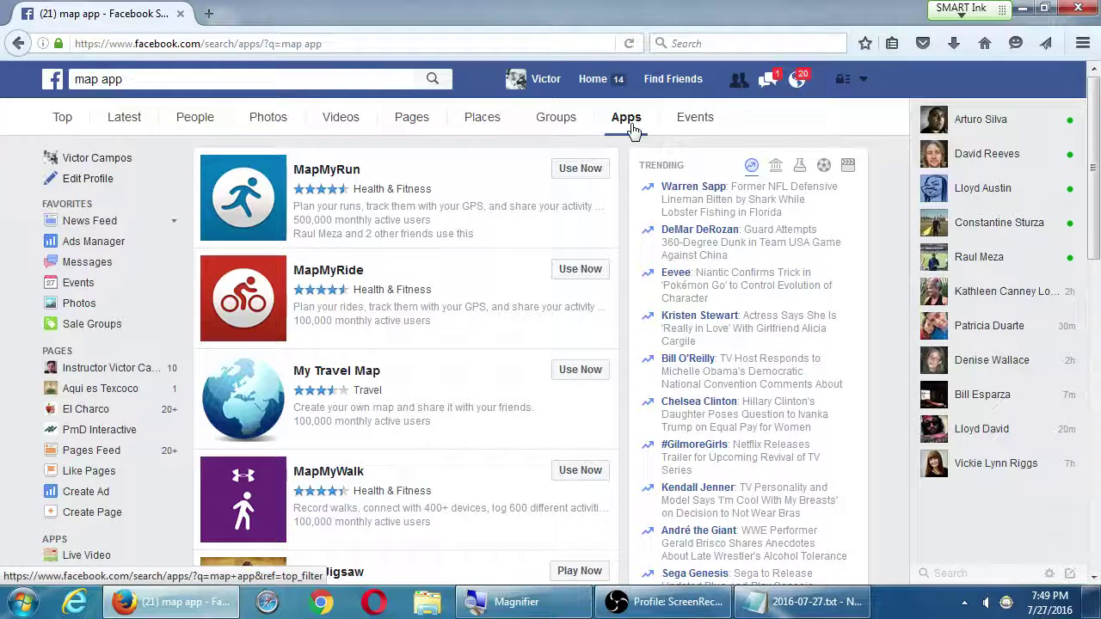
{"action": "scroll", "coordinate": [513, 296], "scroll_direction": "down", "scroll_amount": 5}
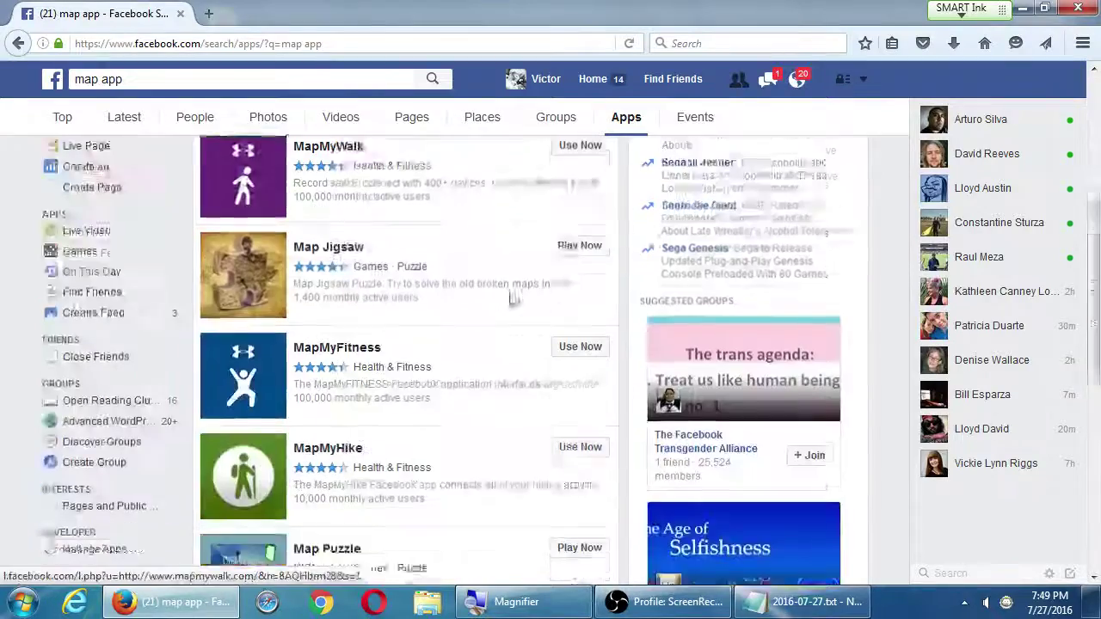
{"action": "scroll", "coordinate": [467, 300], "scroll_direction": "up", "scroll_amount": 5}
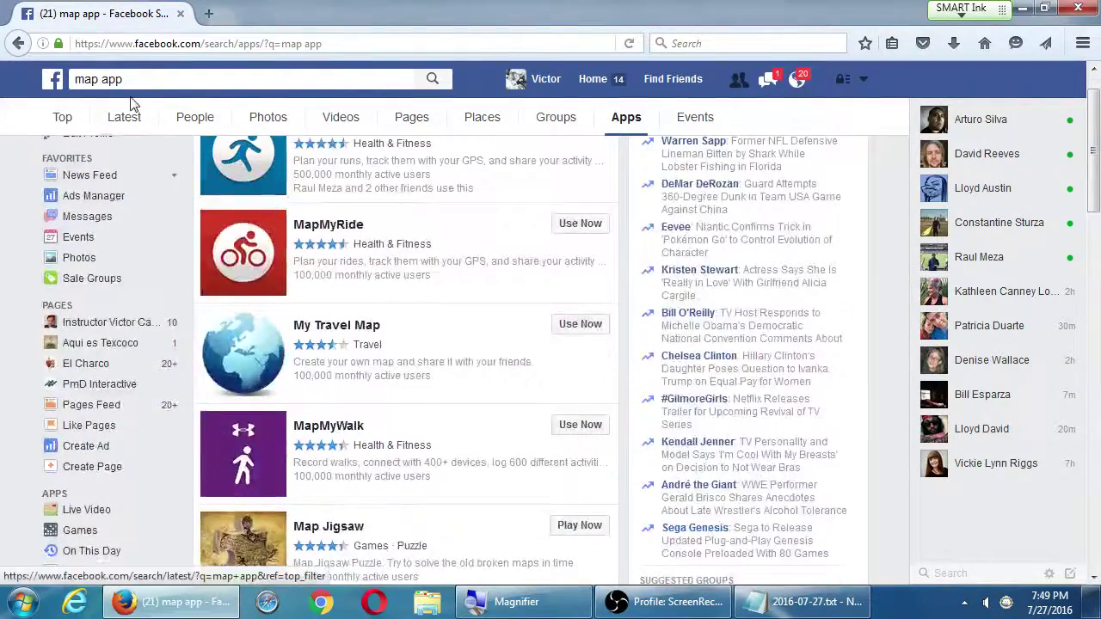
{"action": "scroll", "coordinate": [131, 103], "scroll_direction": "up", "scroll_amount": 1}
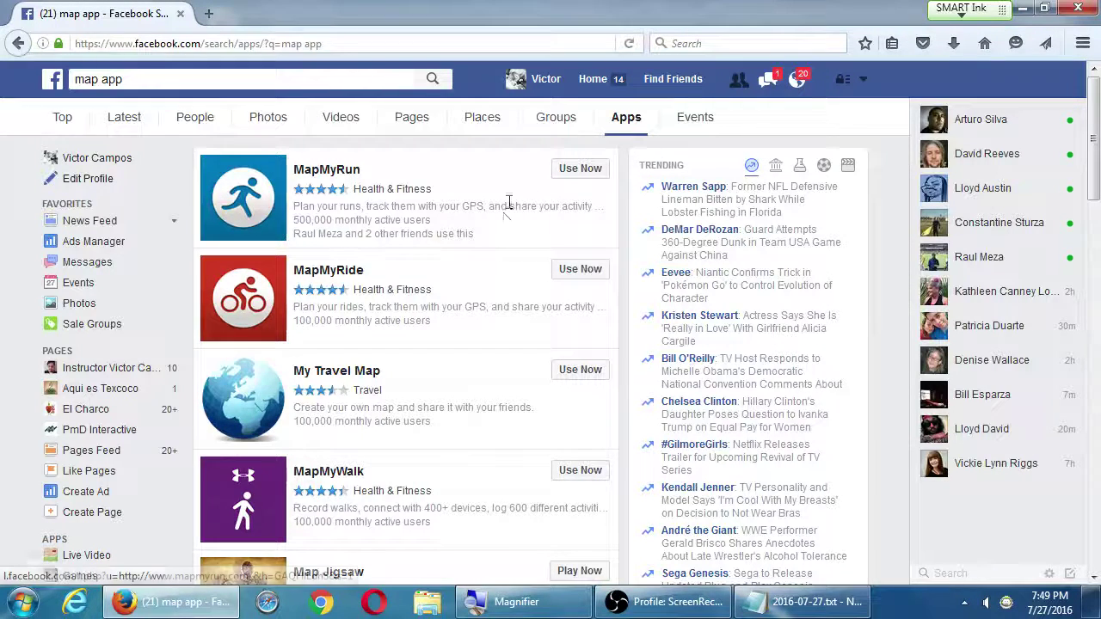
Return to the Page settings and open the Instagram Ads section
{"action": "key", "text": "alt+Left"}
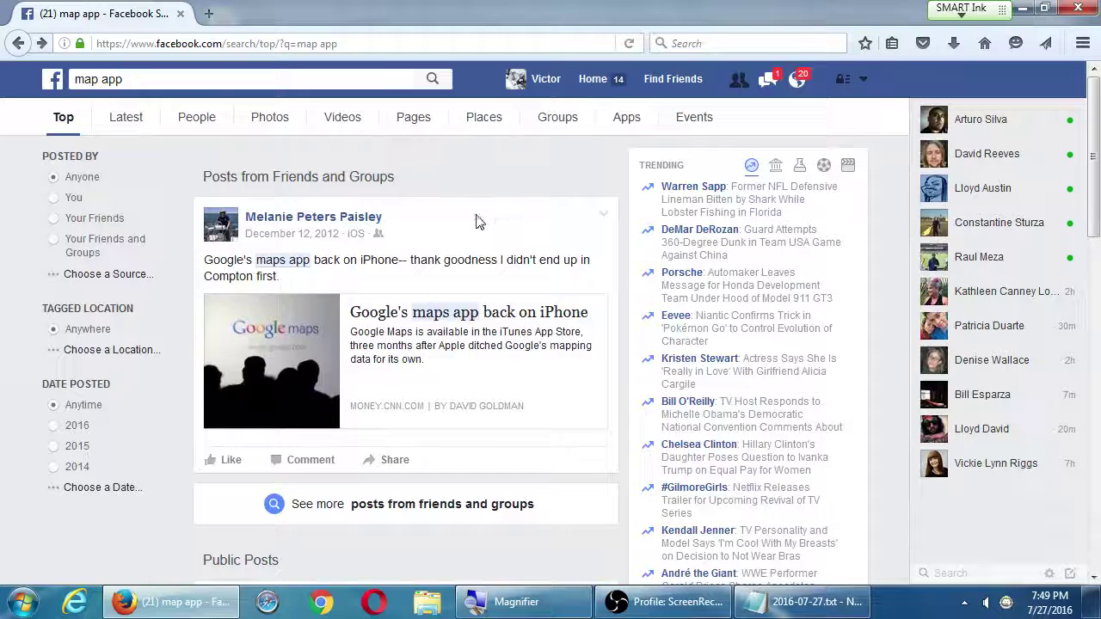
{"action": "key", "text": "alt+Left"}
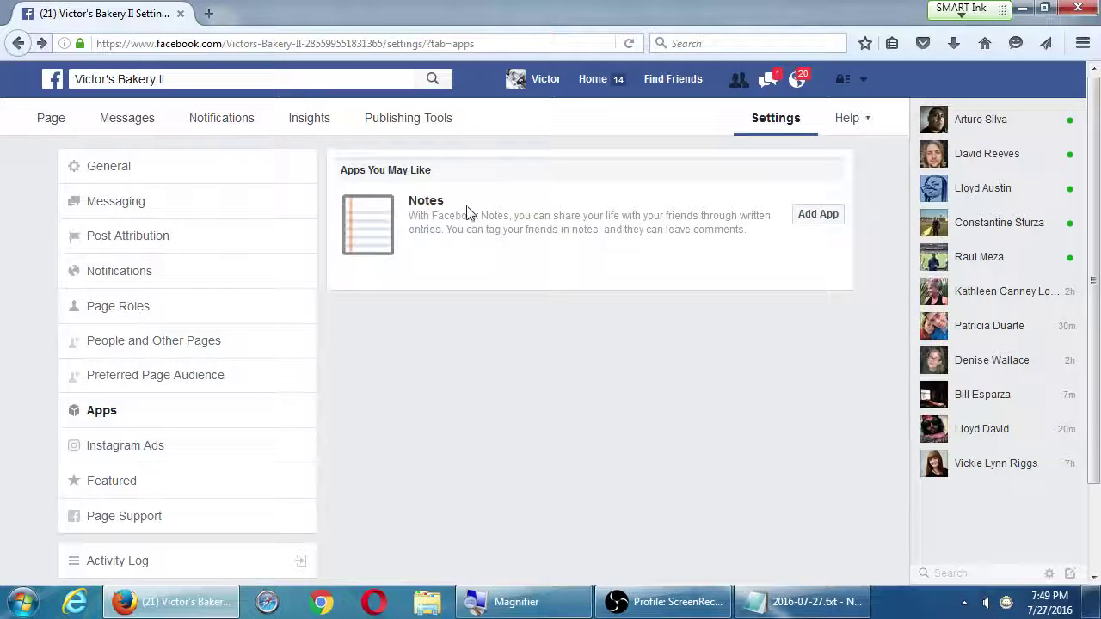
{"action": "left_click", "coordinate": [105, 446]}
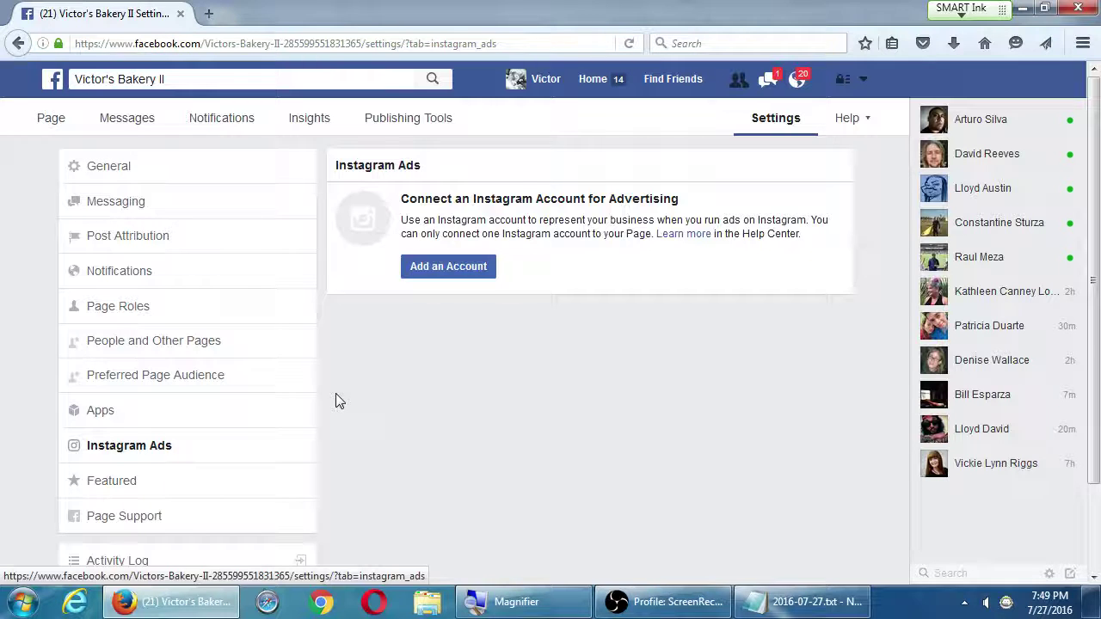
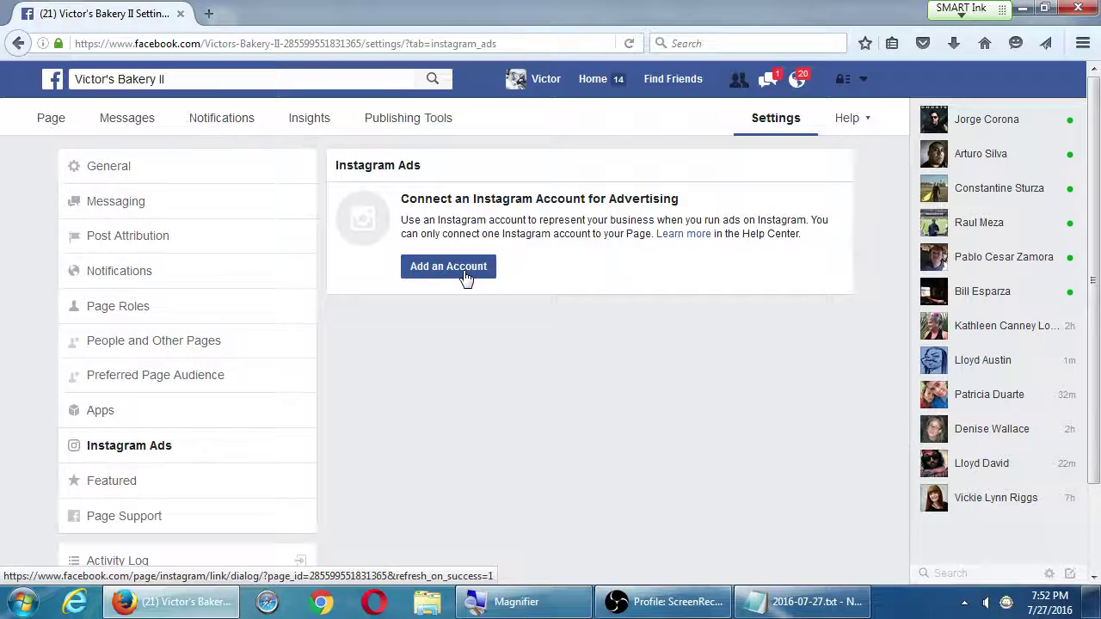
Go through Featured to the Page Support settings for Victor's Bakery II
{"action": "left_click", "coordinate": [182, 485]}
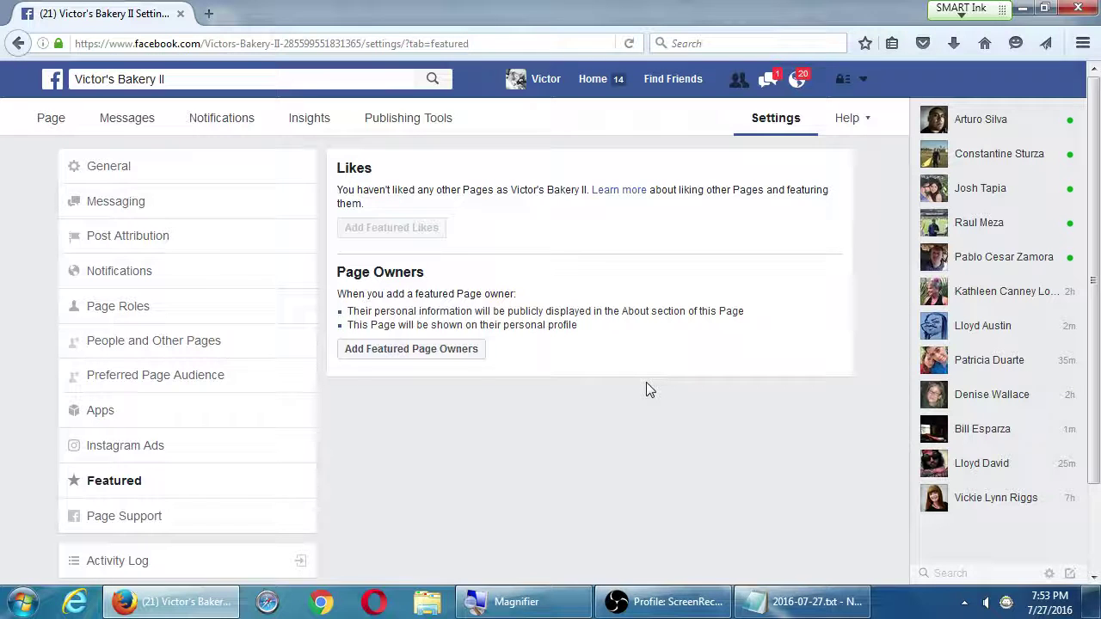
{"action": "left_click", "coordinate": [133, 521]}
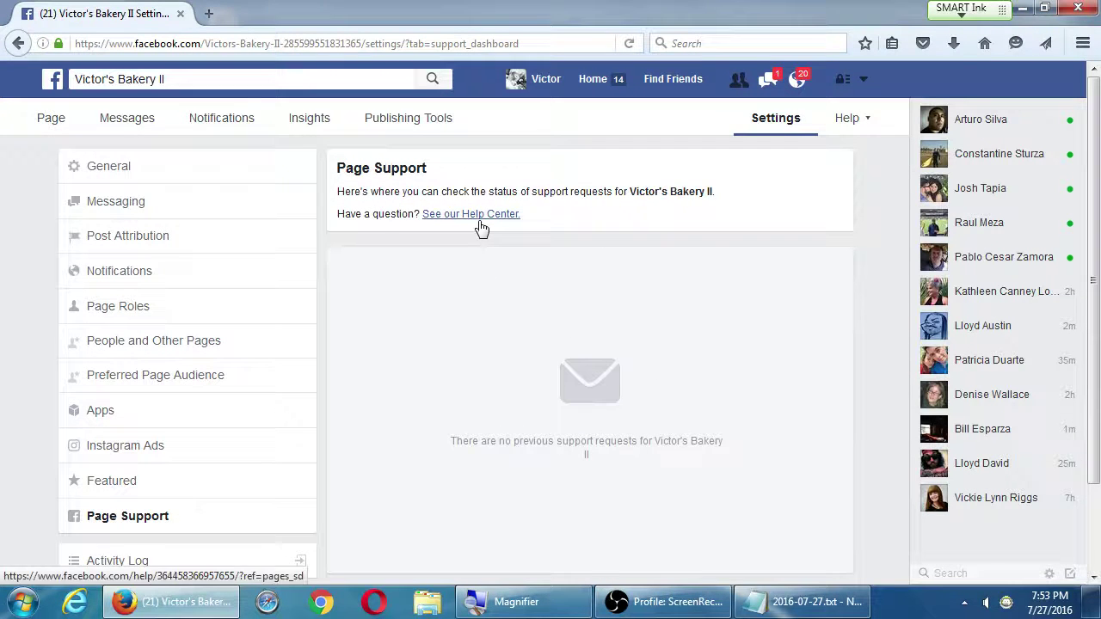
View the empty Activity Log twice, then go to the Instagram Ads settings
{"action": "scroll", "coordinate": [570, 358], "scroll_direction": "down", "scroll_amount": 2}
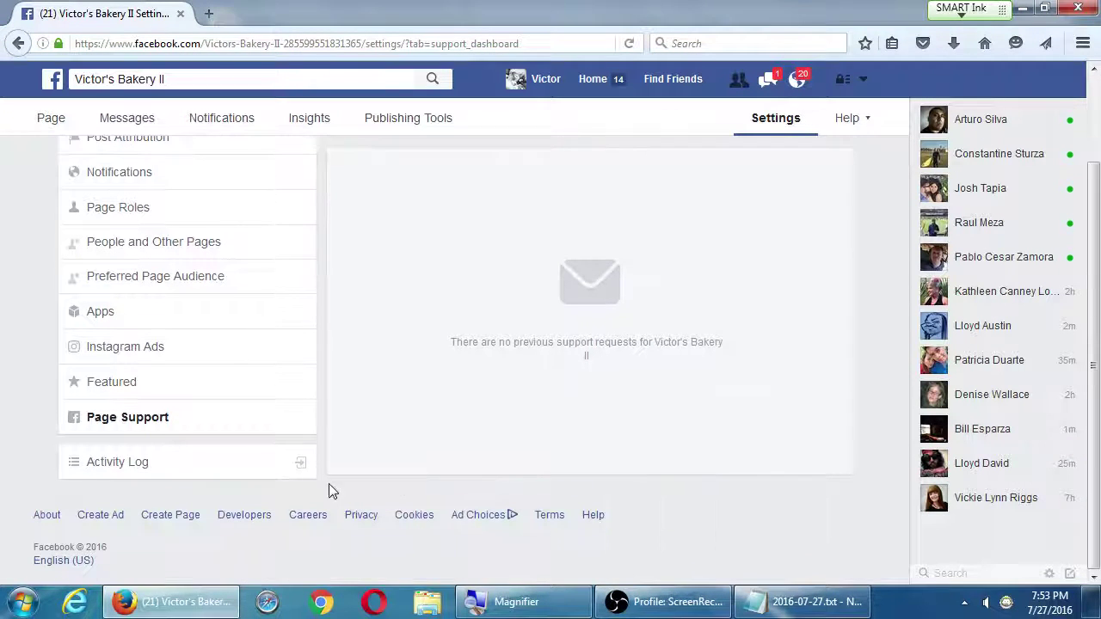
{"action": "left_click", "coordinate": [258, 469]}
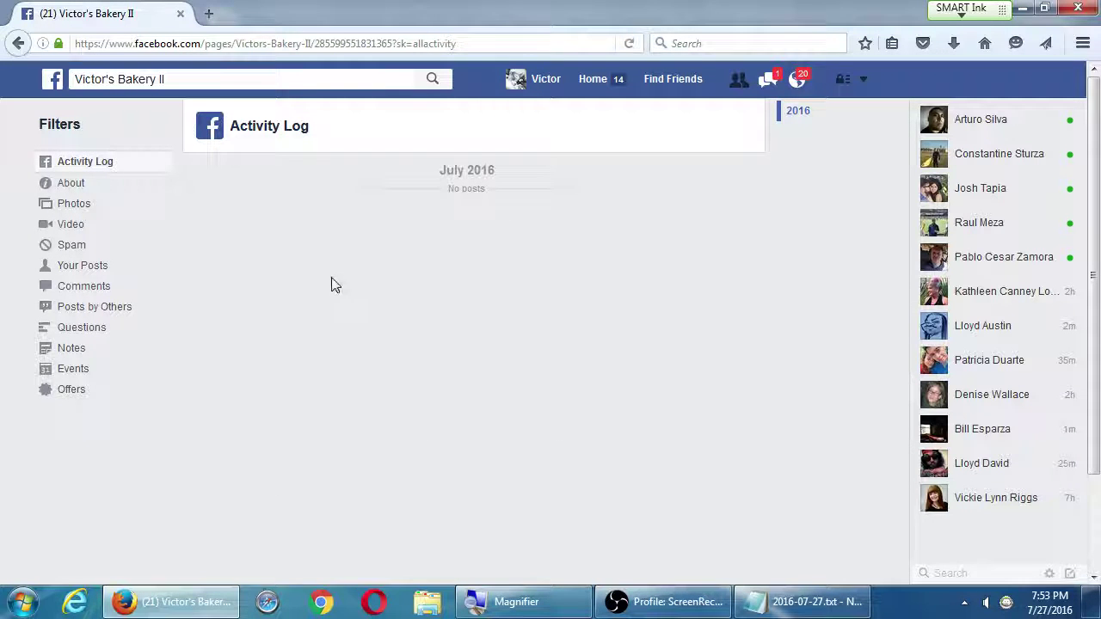
{"action": "key", "text": "alt+Left"}
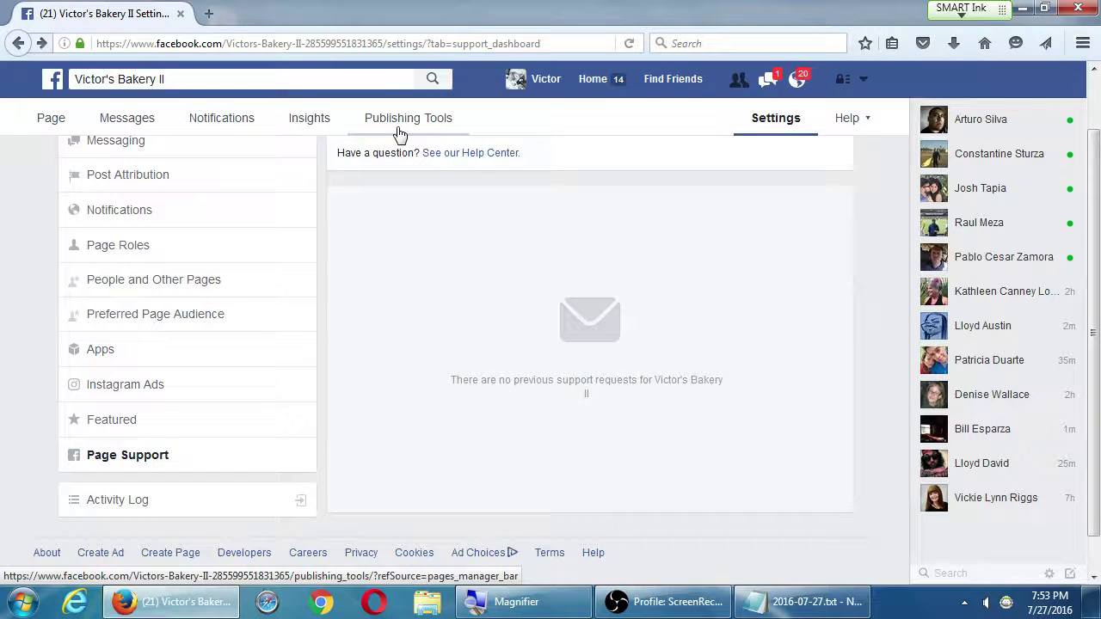
{"action": "left_click", "coordinate": [287, 500]}
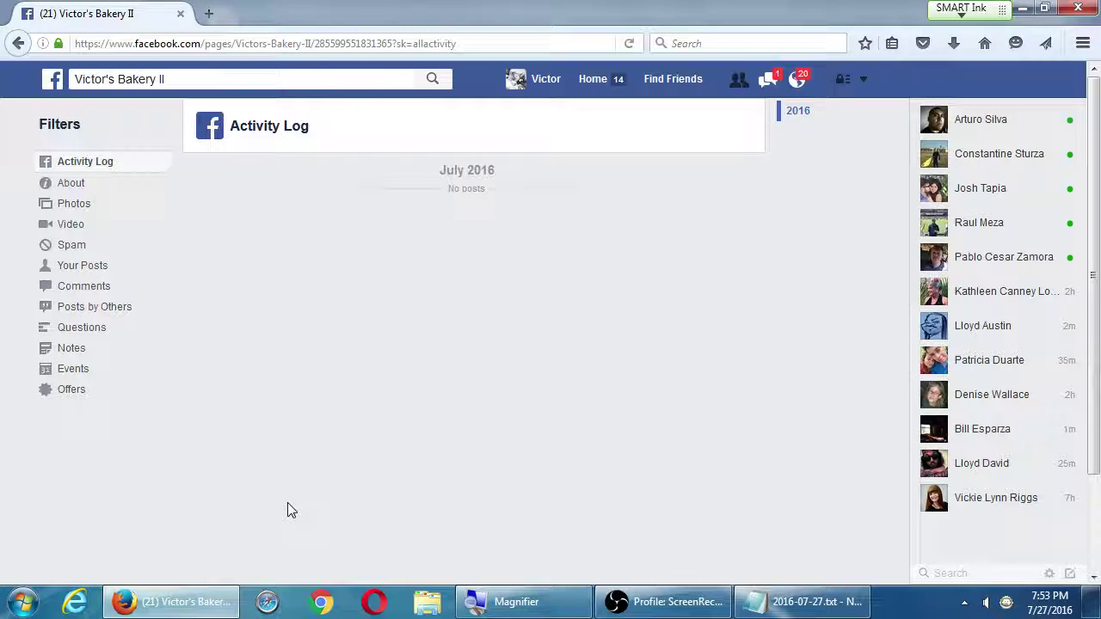
{"action": "key", "text": "alt+Left"}
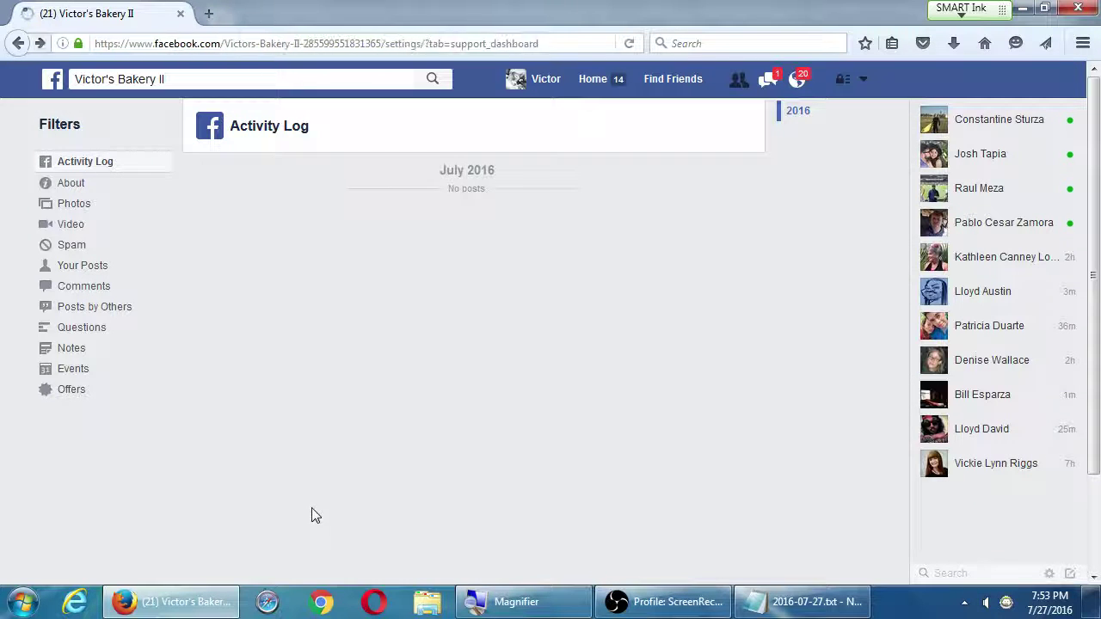
{"action": "left_click", "coordinate": [186, 389]}
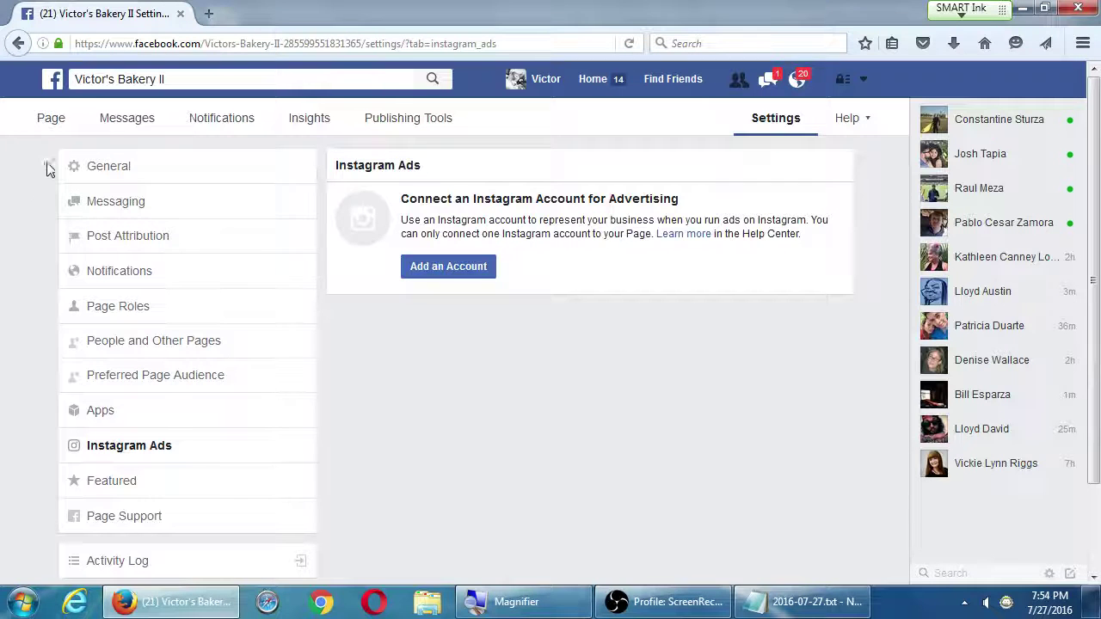
Switch to the Victor's Bakery II Page view and scroll briefly through it
{"action": "left_click", "coordinate": [54, 127]}
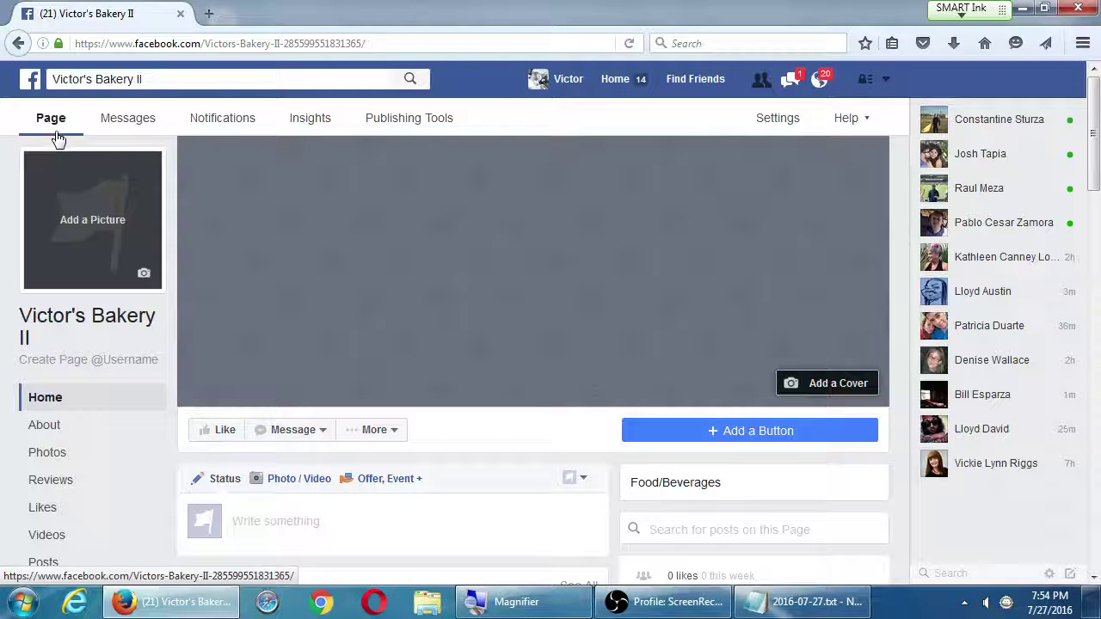
{"action": "scroll", "coordinate": [265, 524], "scroll_direction": "down", "scroll_amount": 3}
{"action": "scroll", "coordinate": [265, 516], "scroll_direction": "up", "scroll_amount": 3}
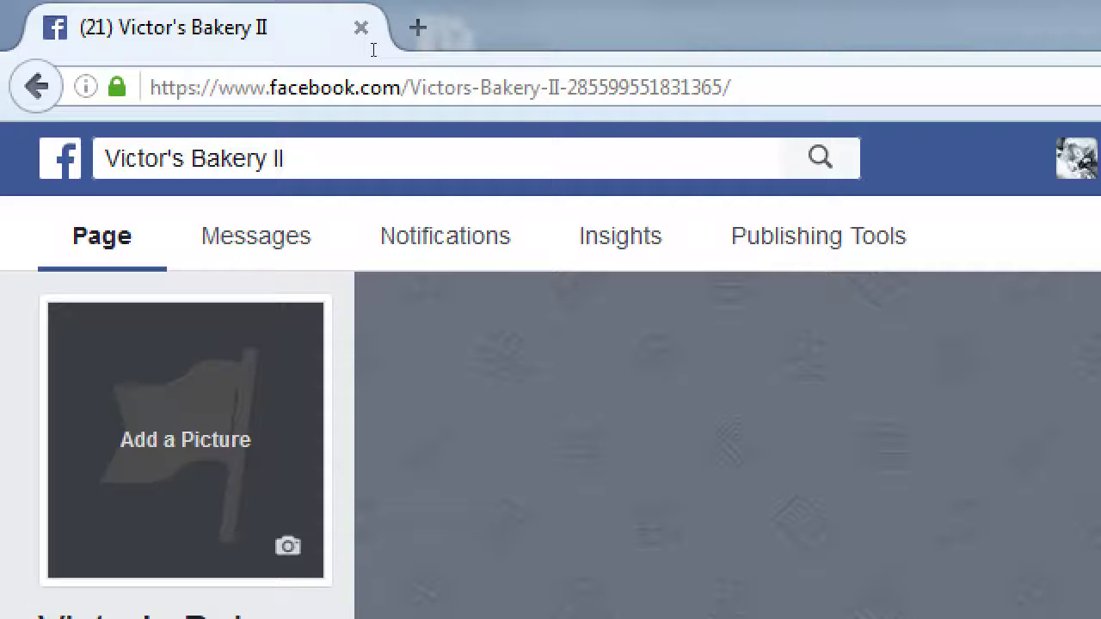
{"action": "key", "text": "ctrl+l"}
{"action": "key", "text": "End"}
{"action": "key", "text": "ctrl+shift+Left"}
{"action": "key", "text": "ctrl+shift+Left"}
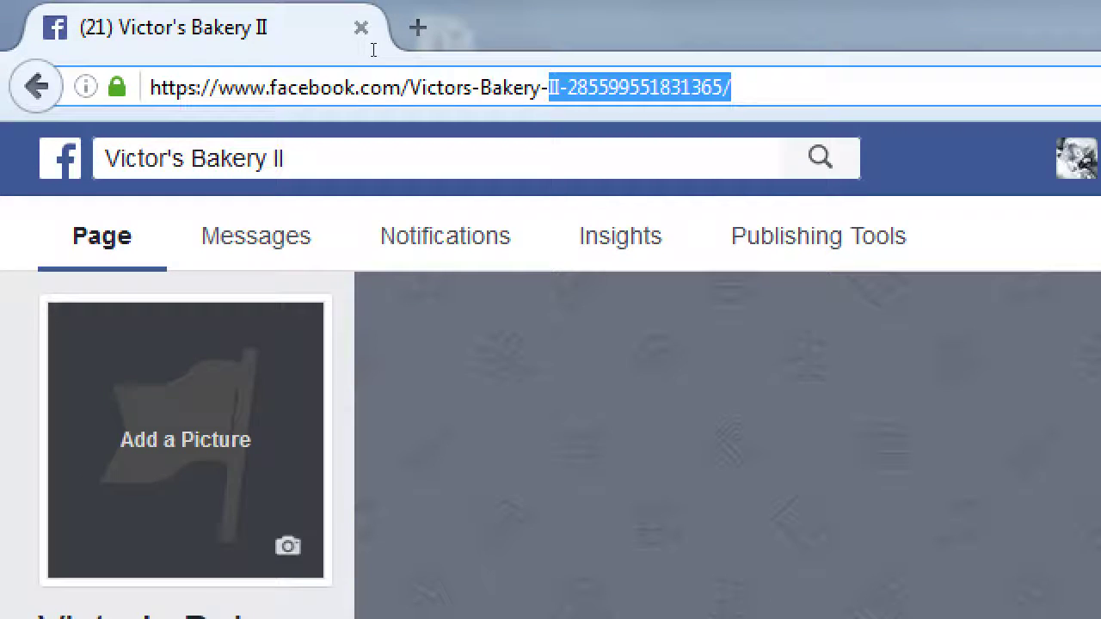
{"action": "key", "text": "BackSpace"}
{"action": "key", "text": "BackSpace"}
{"action": "key", "text": "Left"}
{"action": "key", "text": "Left"}
{"action": "key", "text": "Left"}
{"action": "key", "text": "Left"}
{"action": "key", "text": "Left"}
{"action": "key", "text": "Left"}
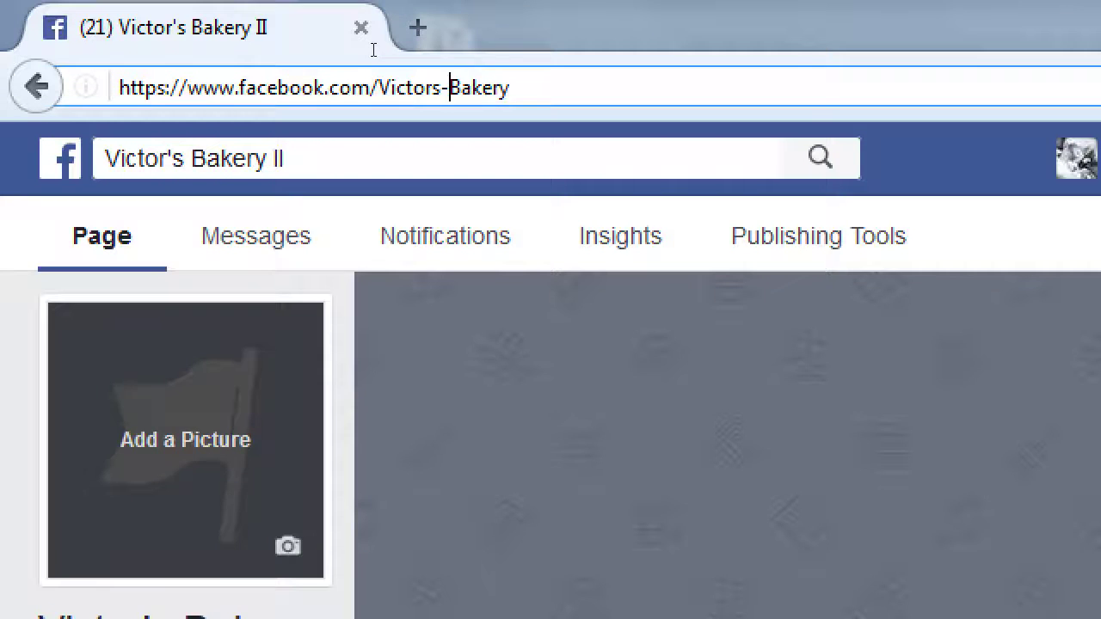
{"action": "key", "text": "BackSpace"}
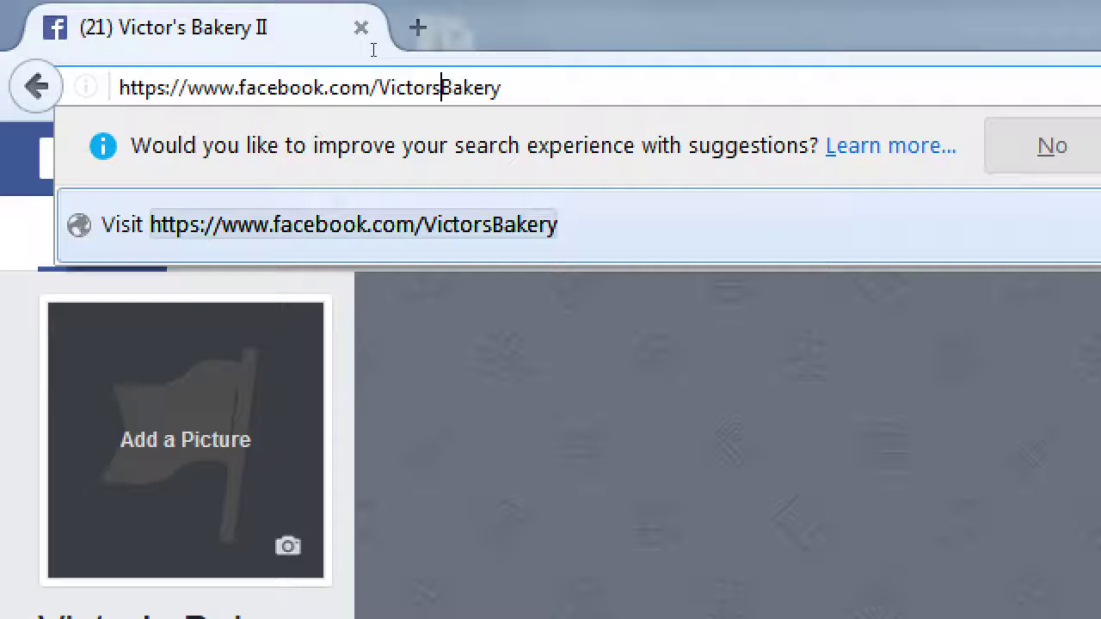
{"action": "key", "text": "Return"}
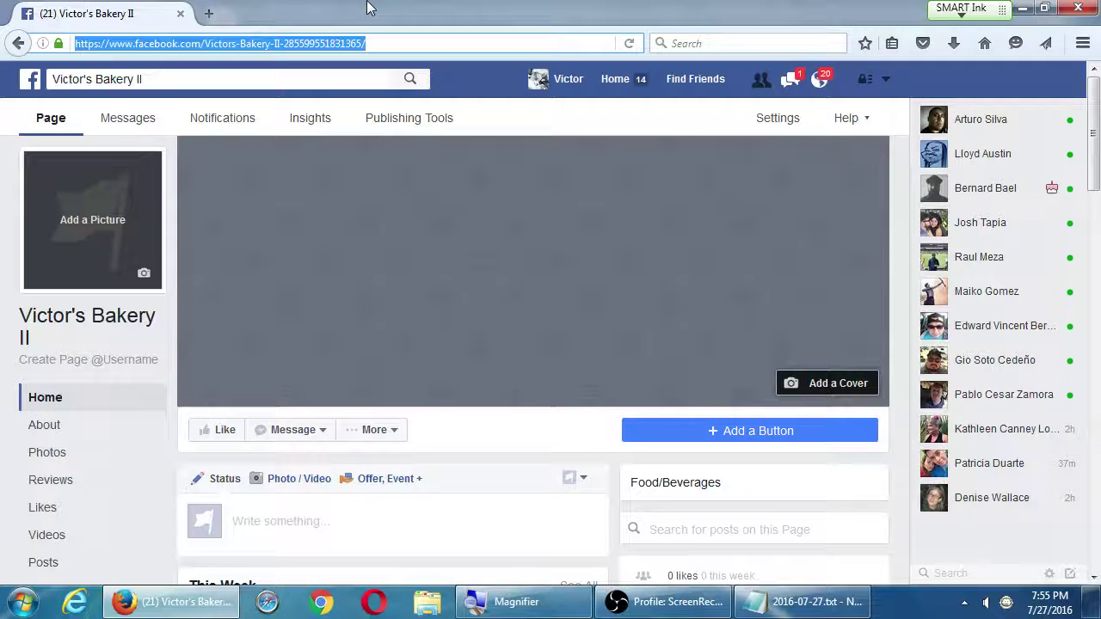
{"action": "scroll", "coordinate": [304, 115], "scroll_direction": "down", "scroll_amount": 2}
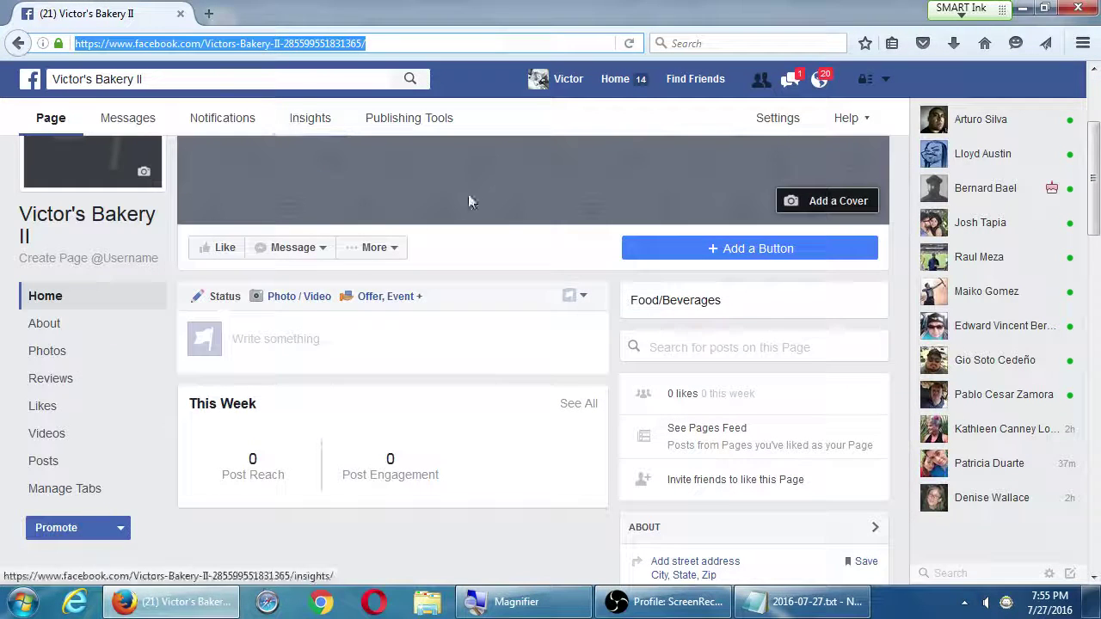
{"action": "scroll", "coordinate": [410, 253], "scroll_direction": "up", "scroll_amount": 2}
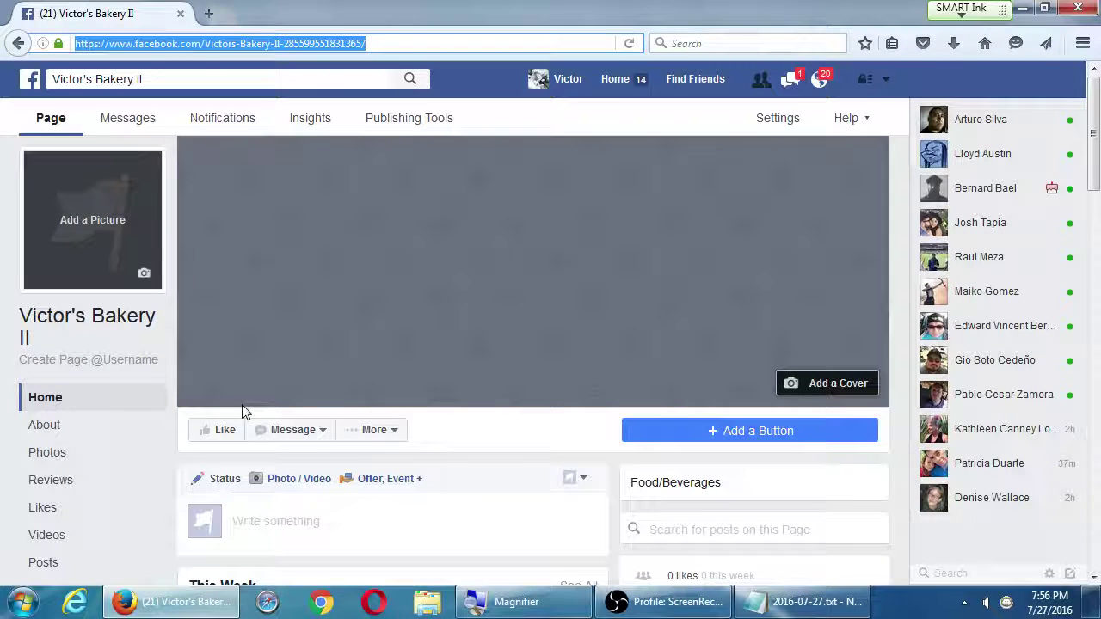
{"action": "left_click", "coordinate": [301, 439]}
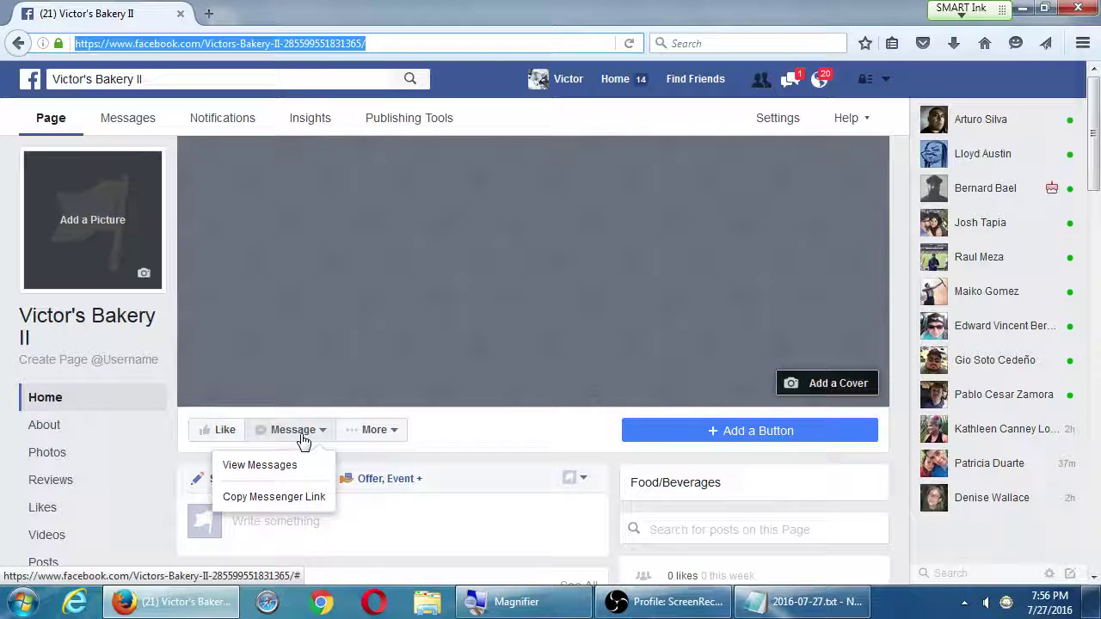
{"action": "left_click", "coordinate": [370, 430]}
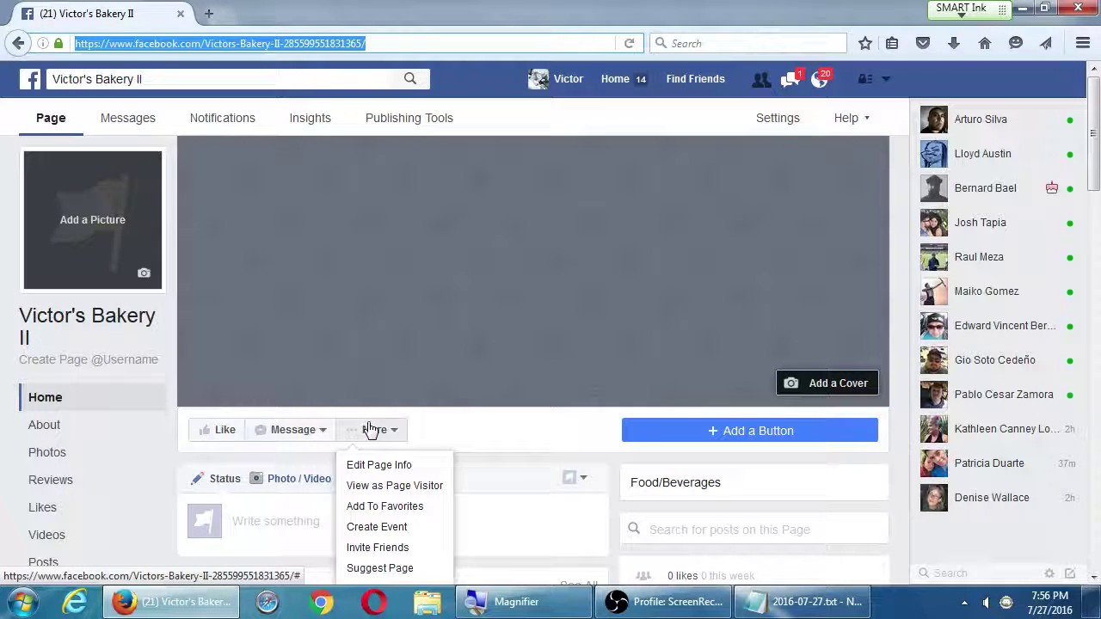
{"action": "scroll", "coordinate": [362, 442], "scroll_direction": "down", "scroll_amount": 3}
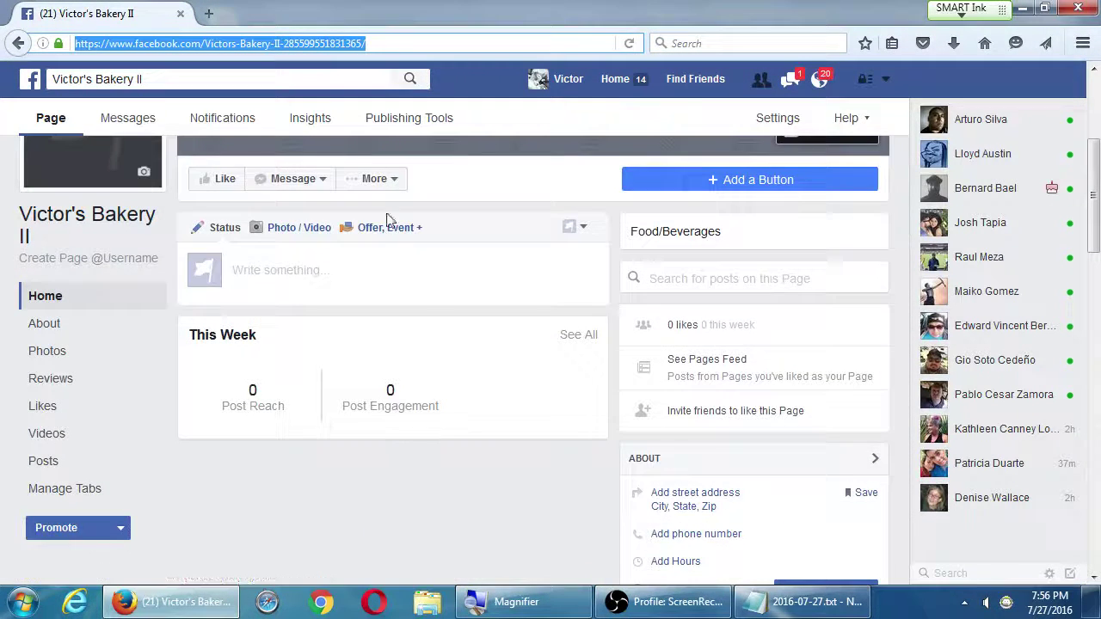
{"action": "left_click", "coordinate": [383, 183]}
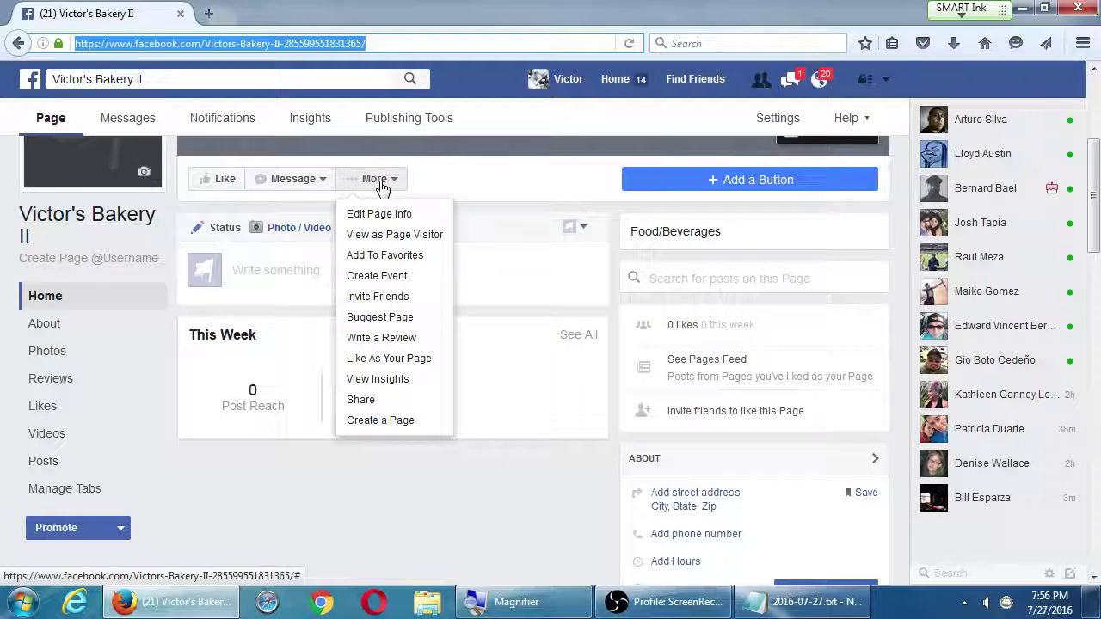
{"action": "left_click", "coordinate": [381, 184]}
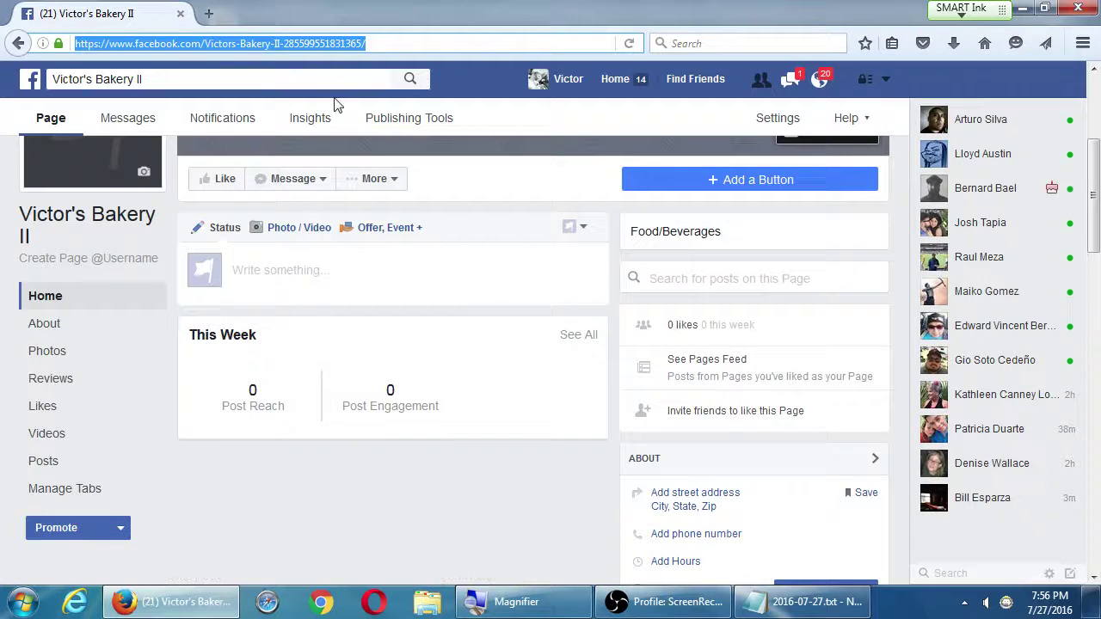
{"action": "left_click", "coordinate": [384, 178]}
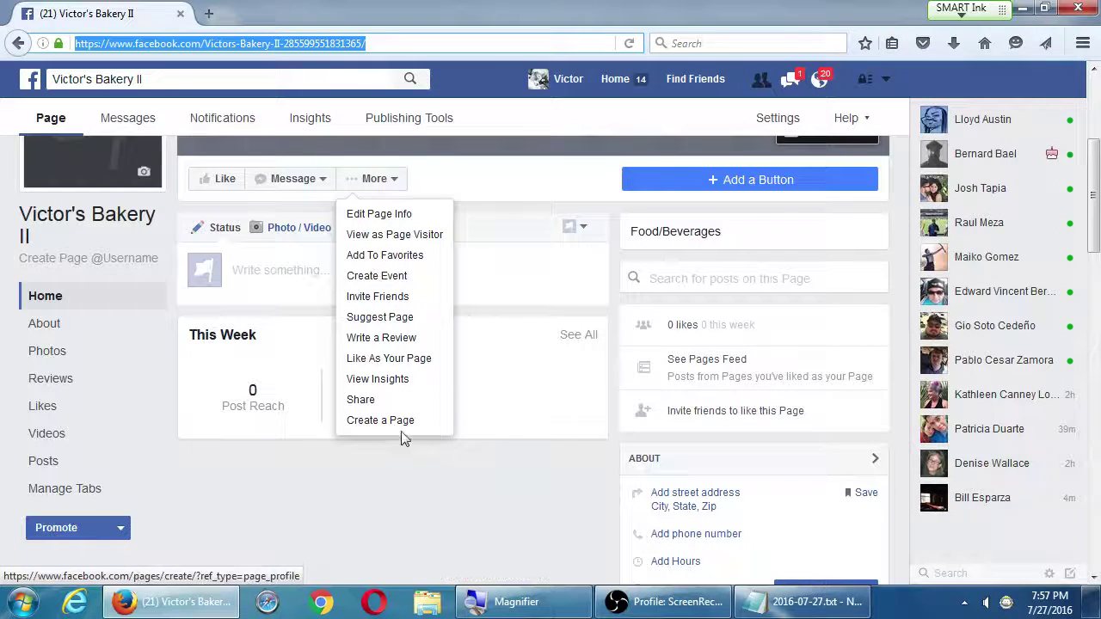
{"action": "left_click", "coordinate": [314, 159]}
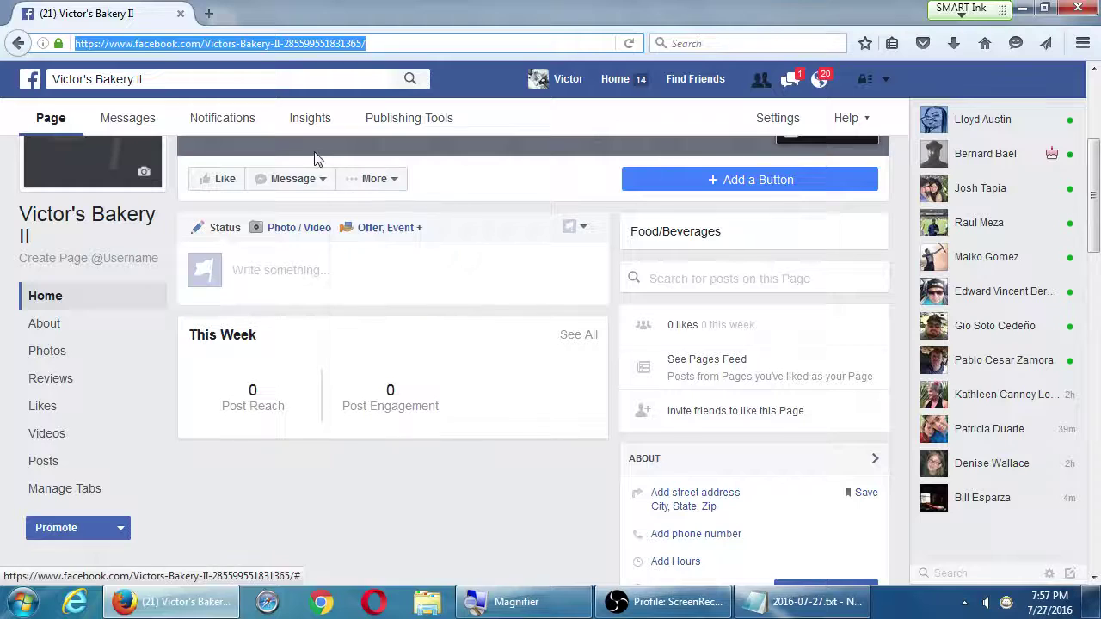
{"action": "left_click", "coordinate": [374, 178]}
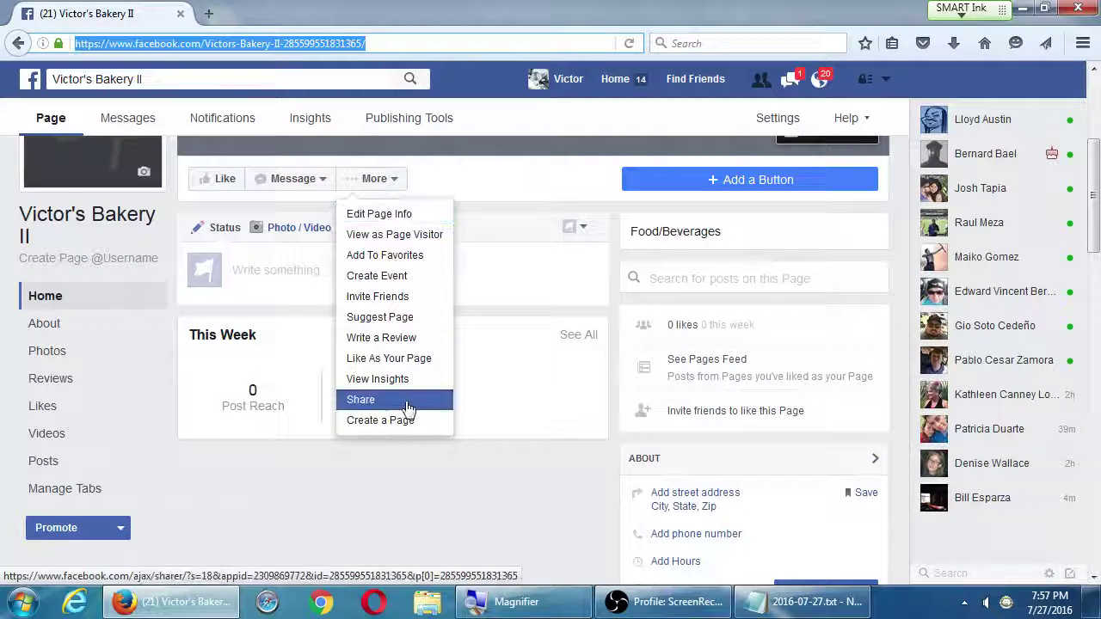
{"action": "key", "text": "Escape"}
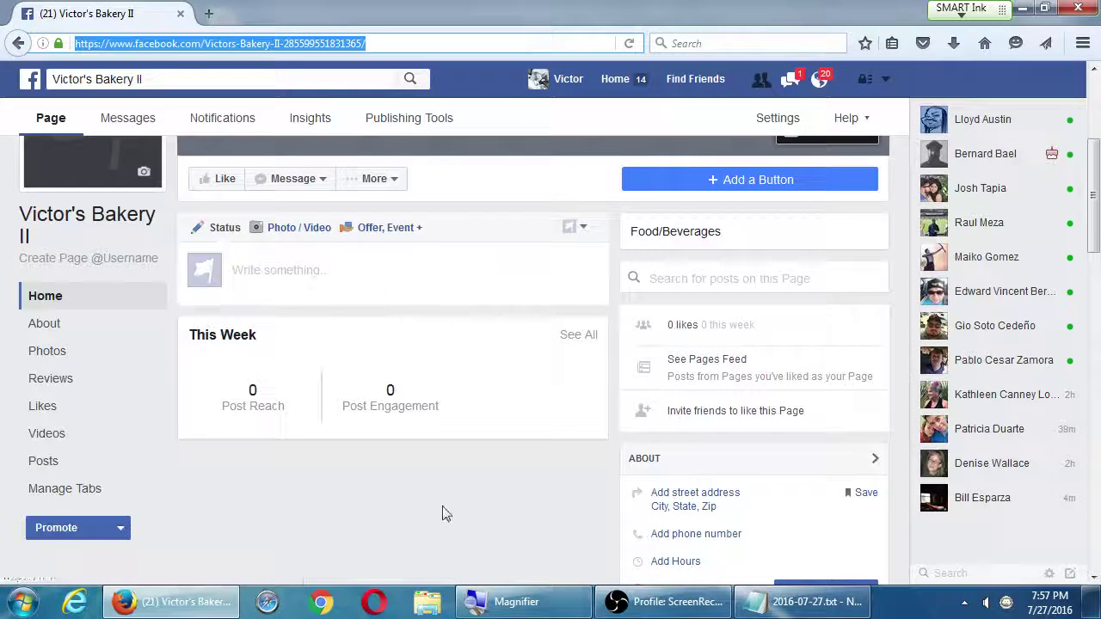
{"action": "left_click", "coordinate": [442, 514]}
{"action": "scroll", "coordinate": [440, 525], "scroll_direction": "up", "scroll_amount": 3}
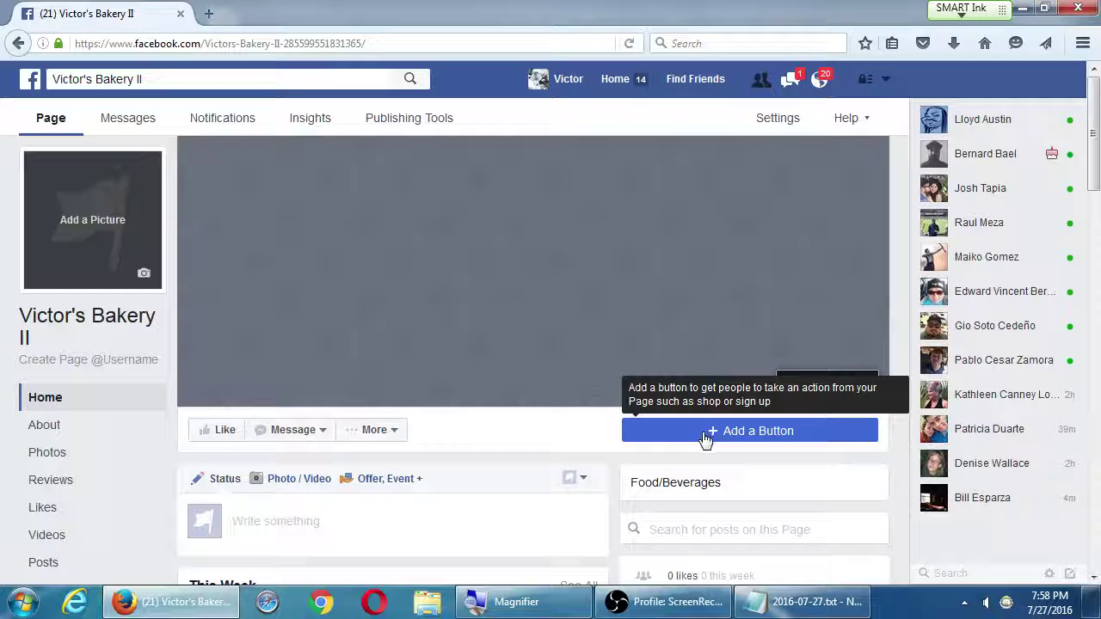
Start adding a page button and keep Contact Us as its type
{"action": "left_click", "coordinate": [703, 437]}
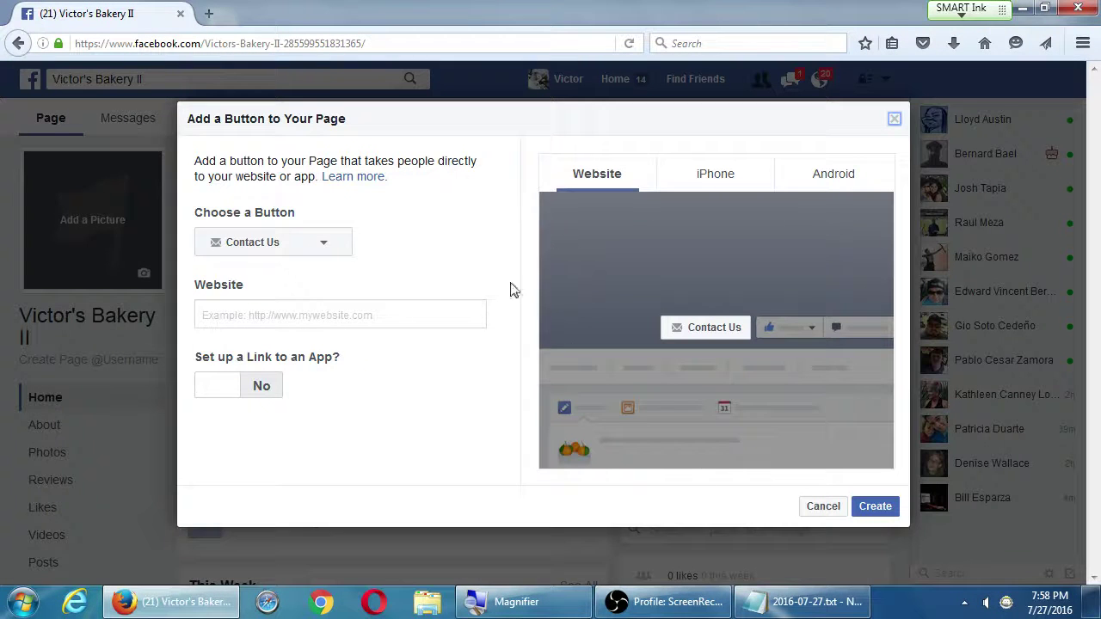
{"action": "left_click", "coordinate": [334, 240]}
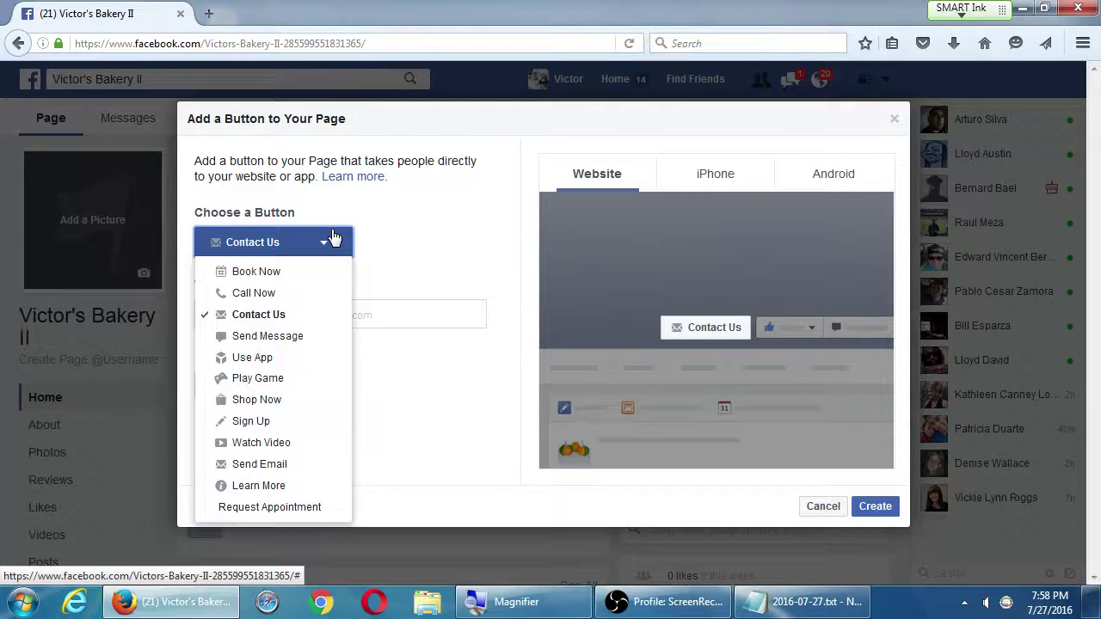
{"action": "left_click", "coordinate": [435, 211]}
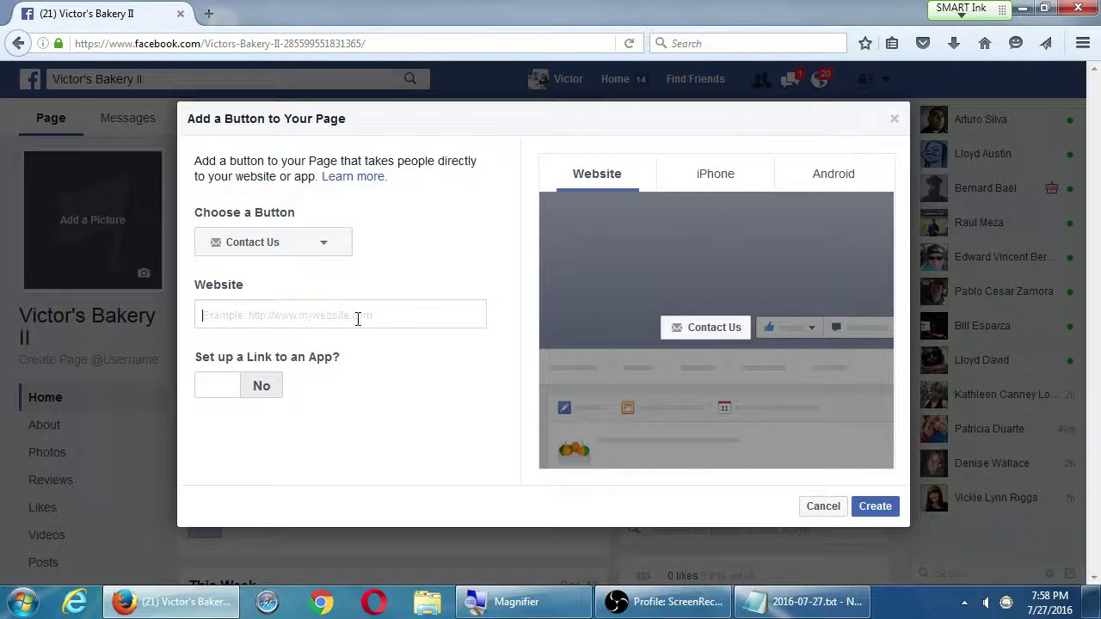
{"action": "type", "text": "http"}
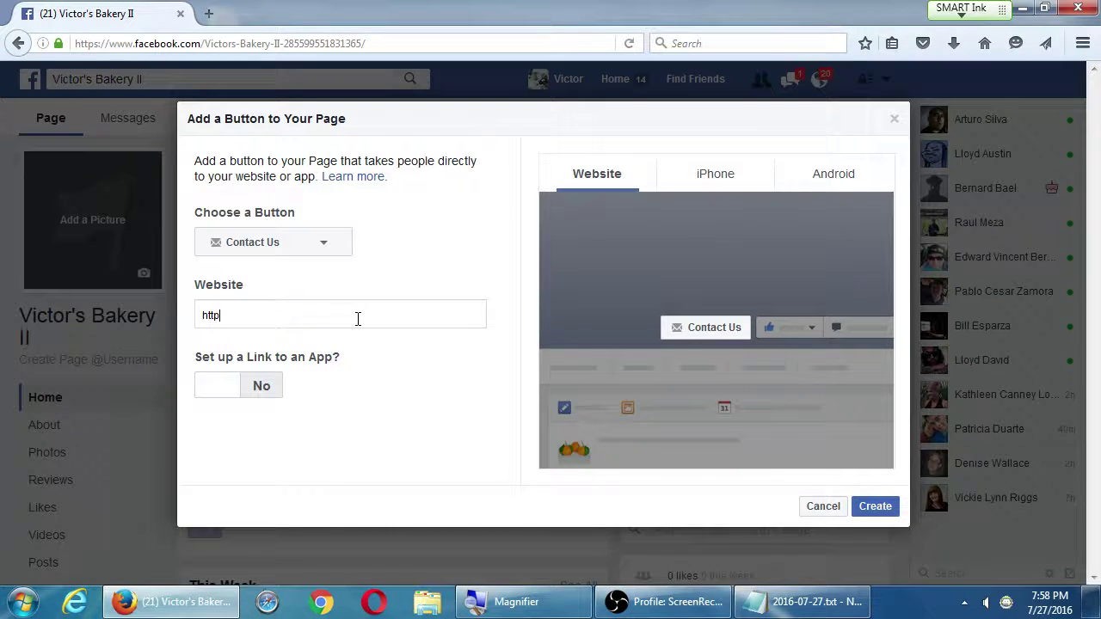
{"action": "type", "text": "://victorsbakery.com/"}
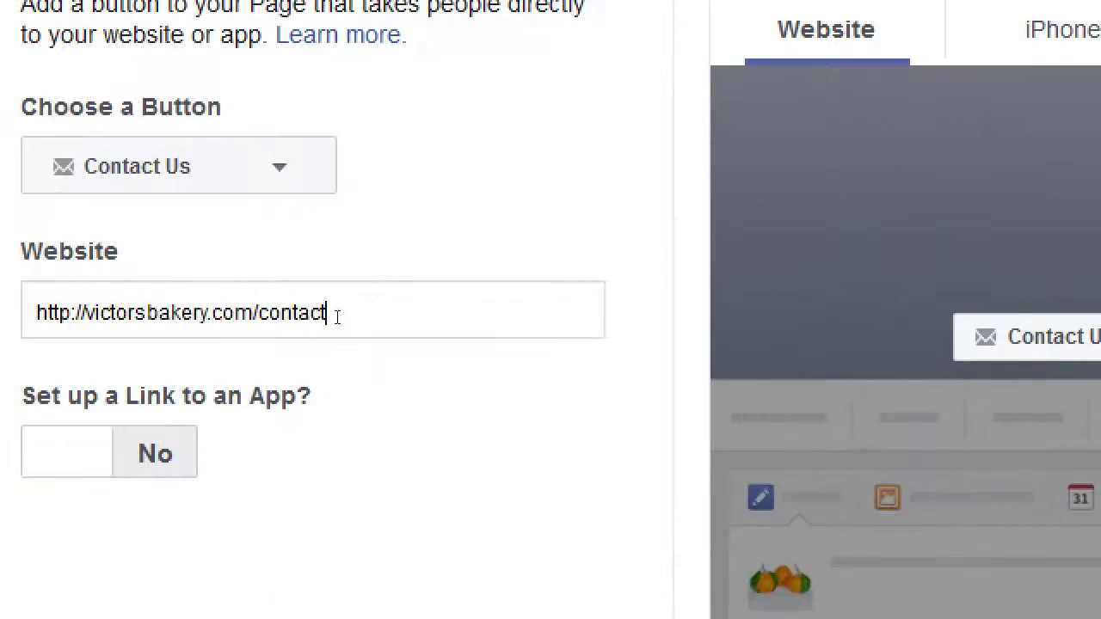
{"action": "type", "text": "contact.html"}
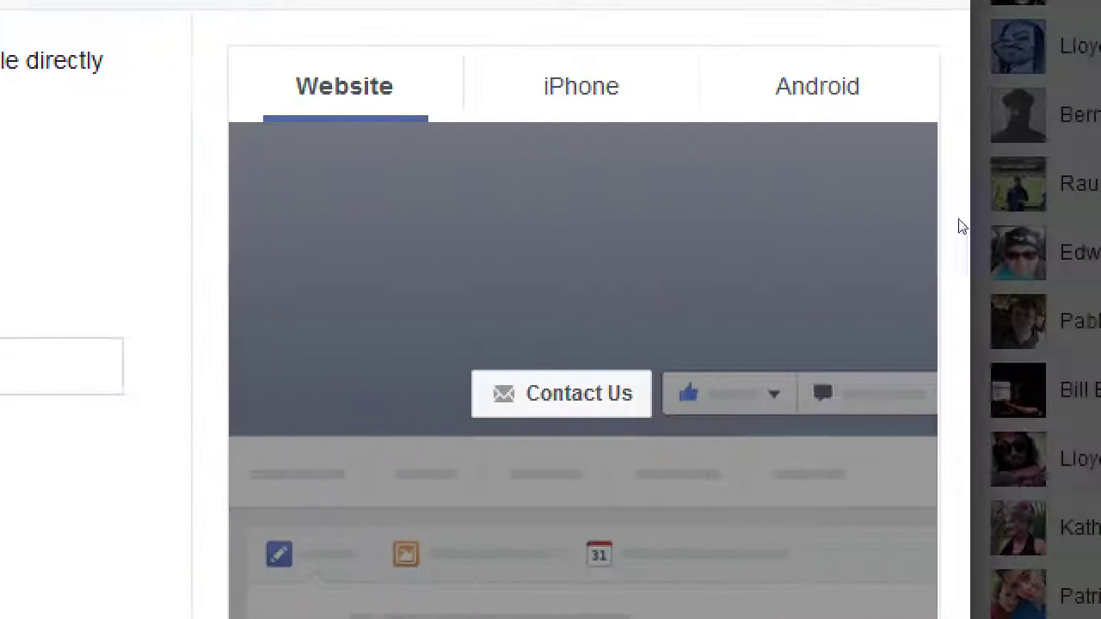
{"action": "left_click", "coordinate": [581, 86]}
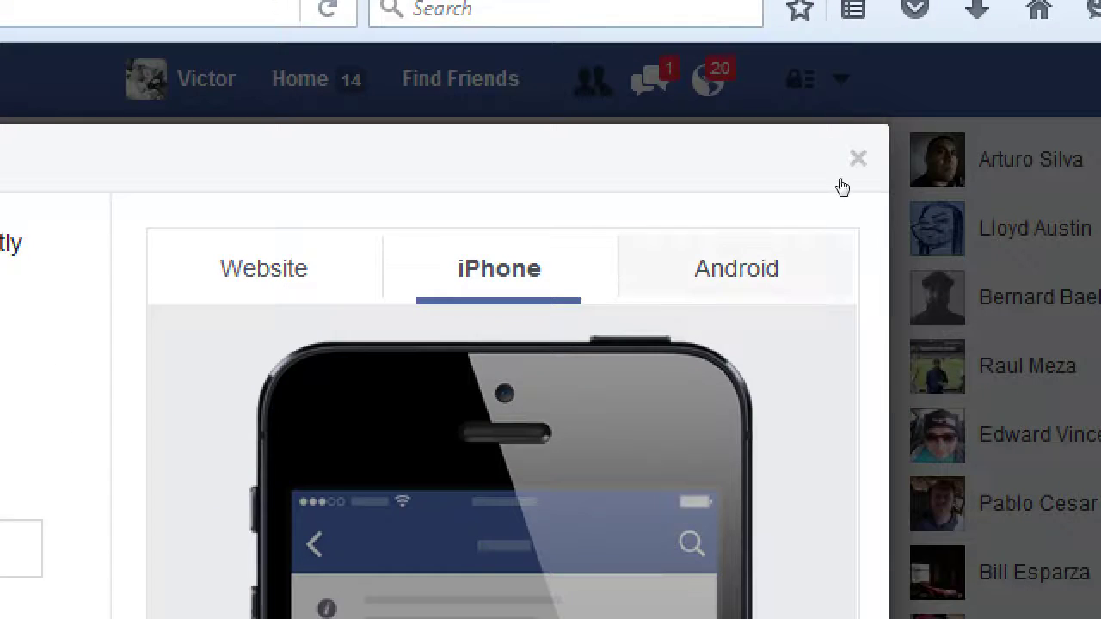
{"action": "left_click", "coordinate": [774, 0]}
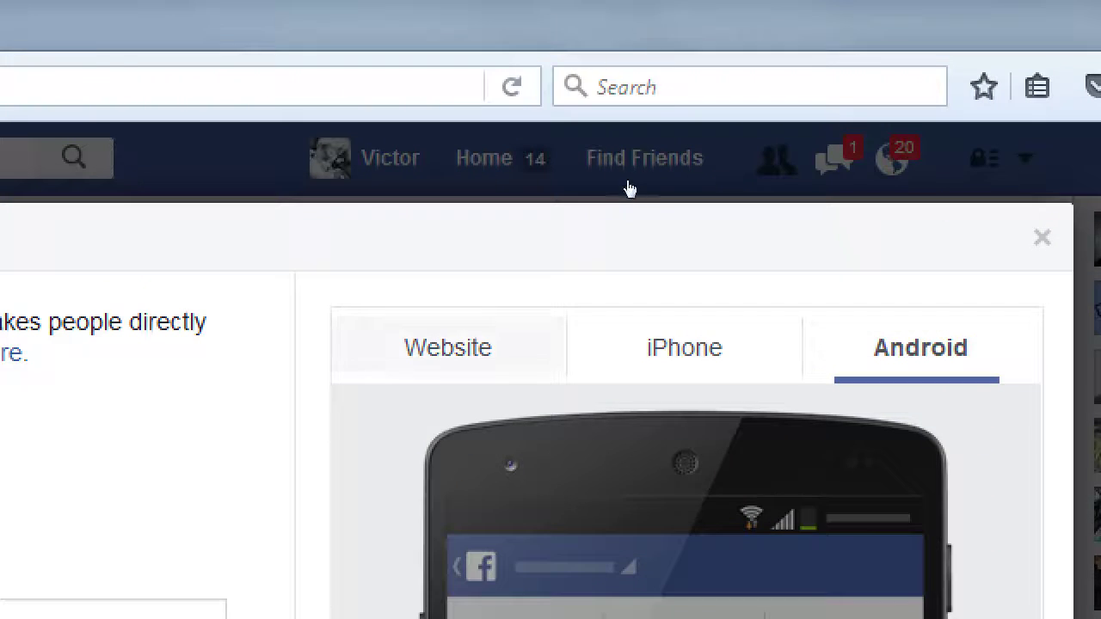
{"action": "left_click", "coordinate": [218, 0]}
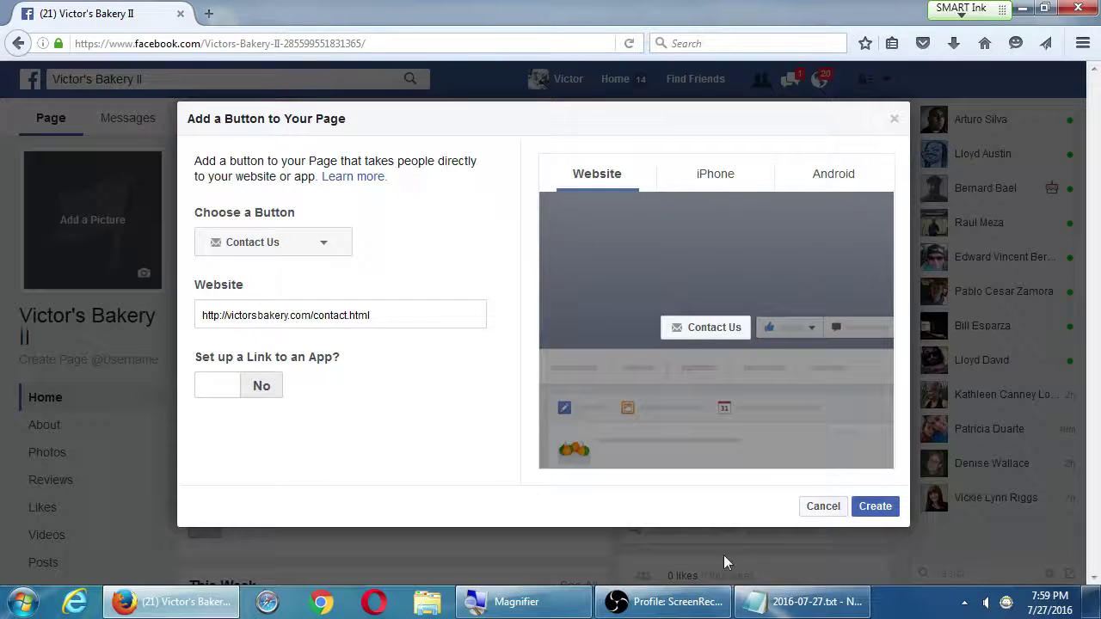
Switch the button type to Use App and reopen the Choose a Button list
{"action": "left_click", "coordinate": [285, 242]}
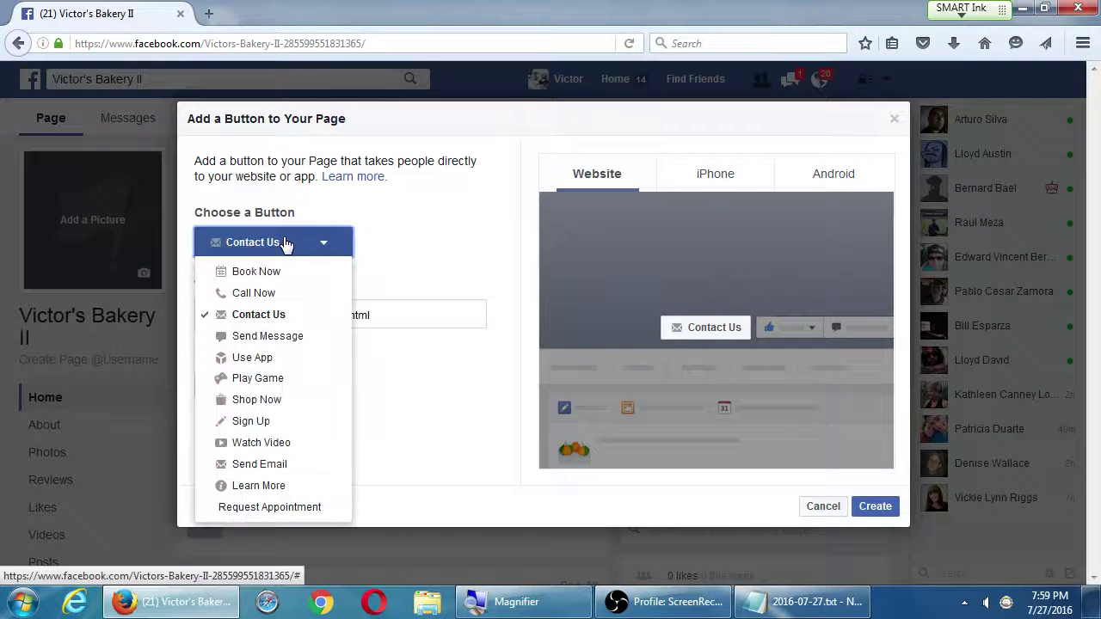
{"action": "left_click", "coordinate": [293, 361]}
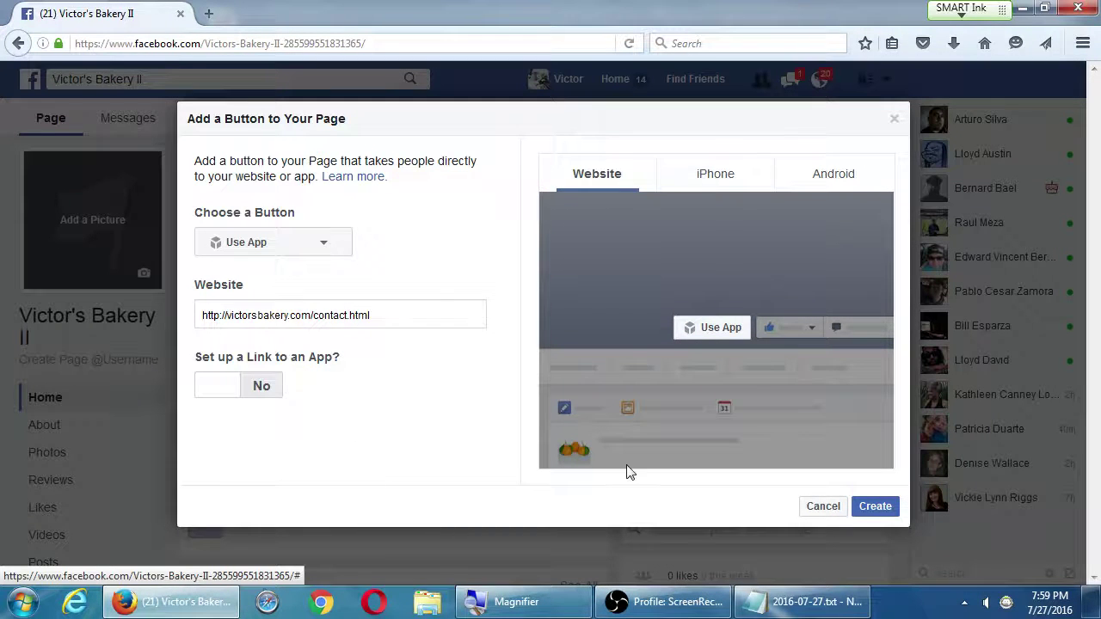
{"action": "left_click", "coordinate": [270, 251]}
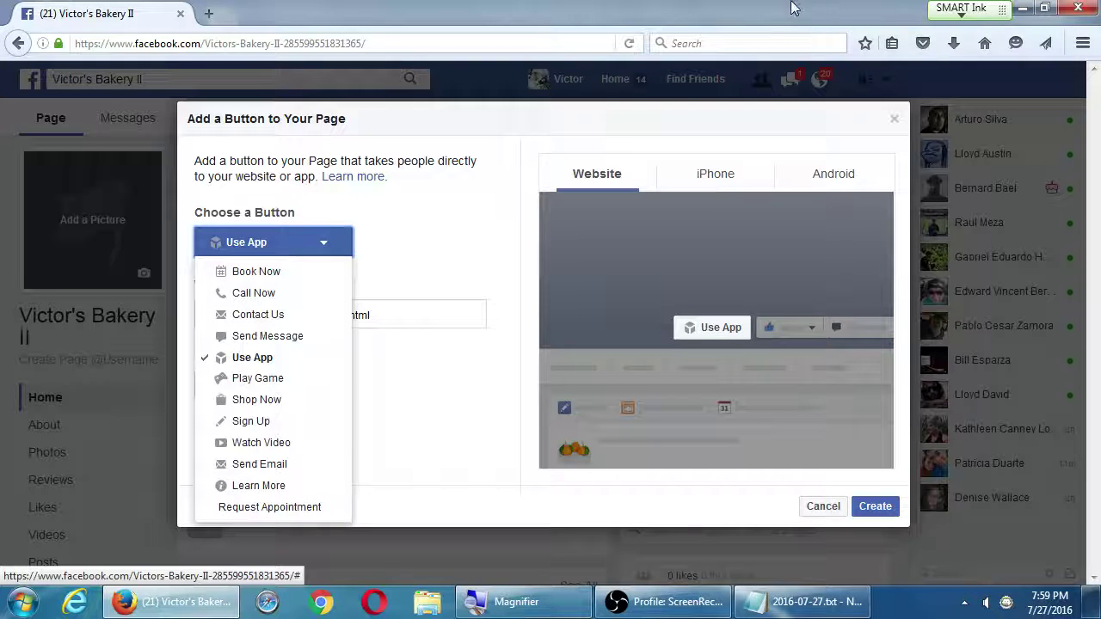
In Notepad, add the line 'Go through all SEtting and review what works or not' at the end
{"action": "left_click", "coordinate": [774, 601]}
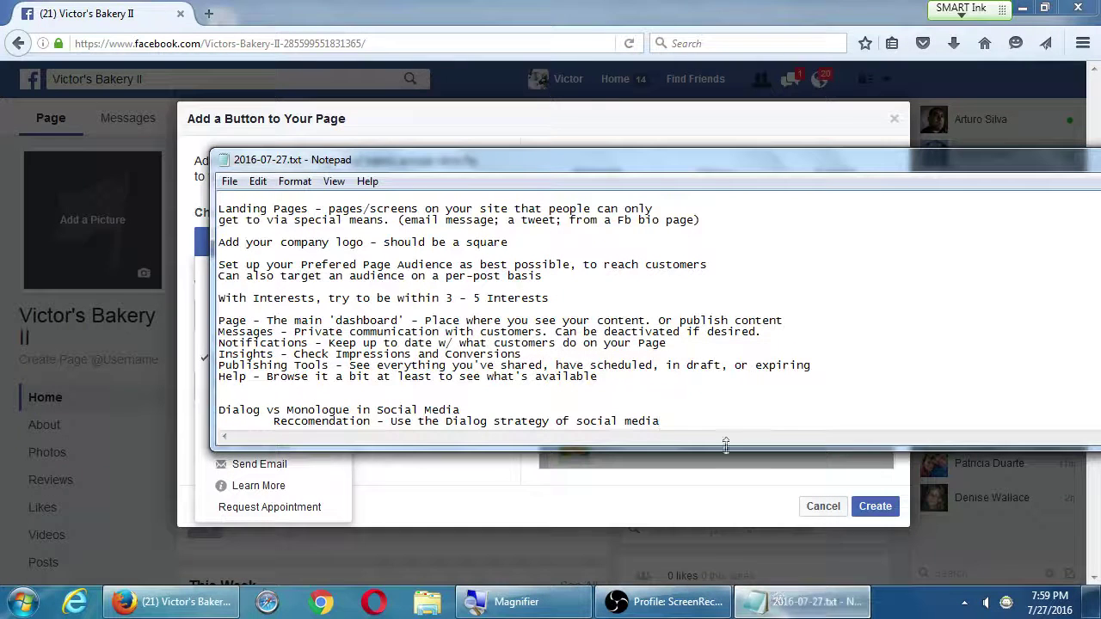
{"action": "left_click_drag", "start_coordinate": [219, 365], "coordinate": [693, 366]}
{"action": "left_click", "coordinate": [660, 420]}
{"action": "key", "text": "Return"}
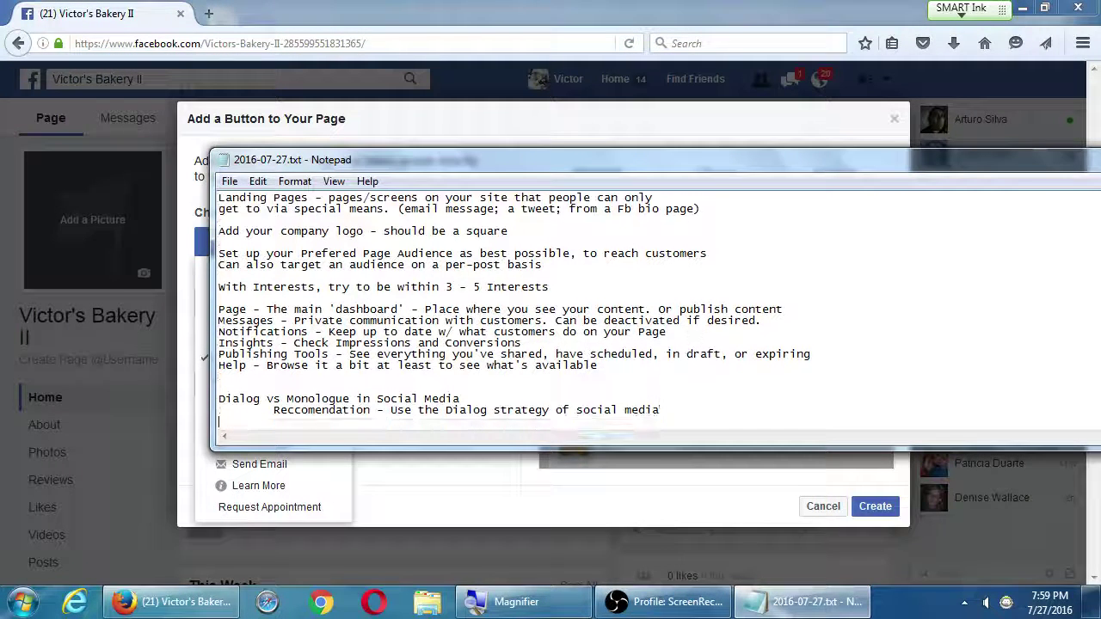
{"action": "key", "text": "Return"}
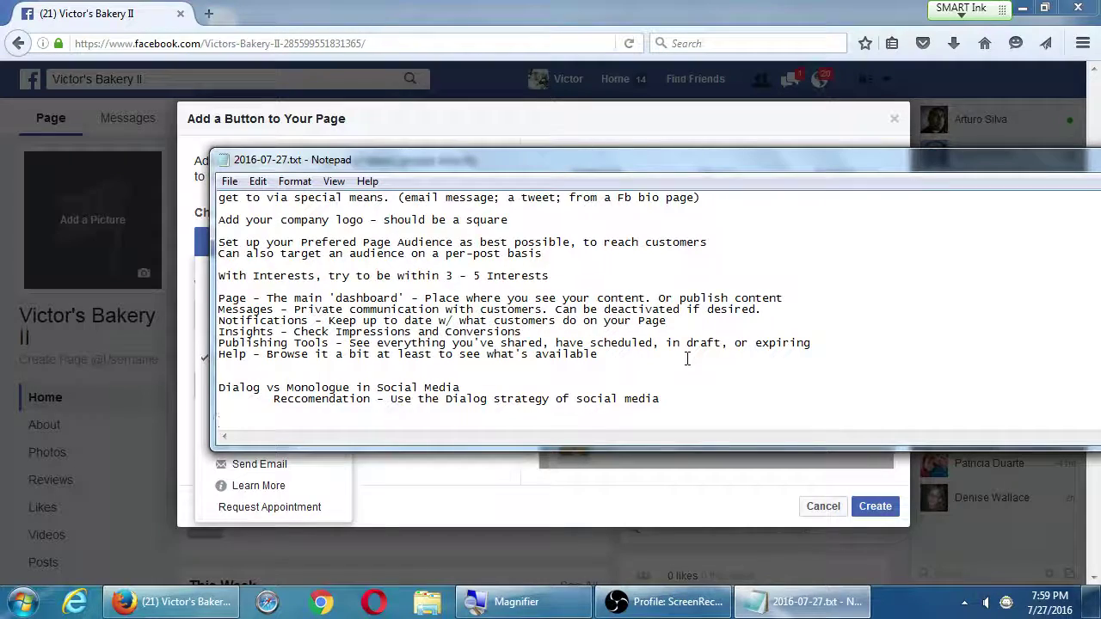
{"action": "key", "text": "super+plus"}
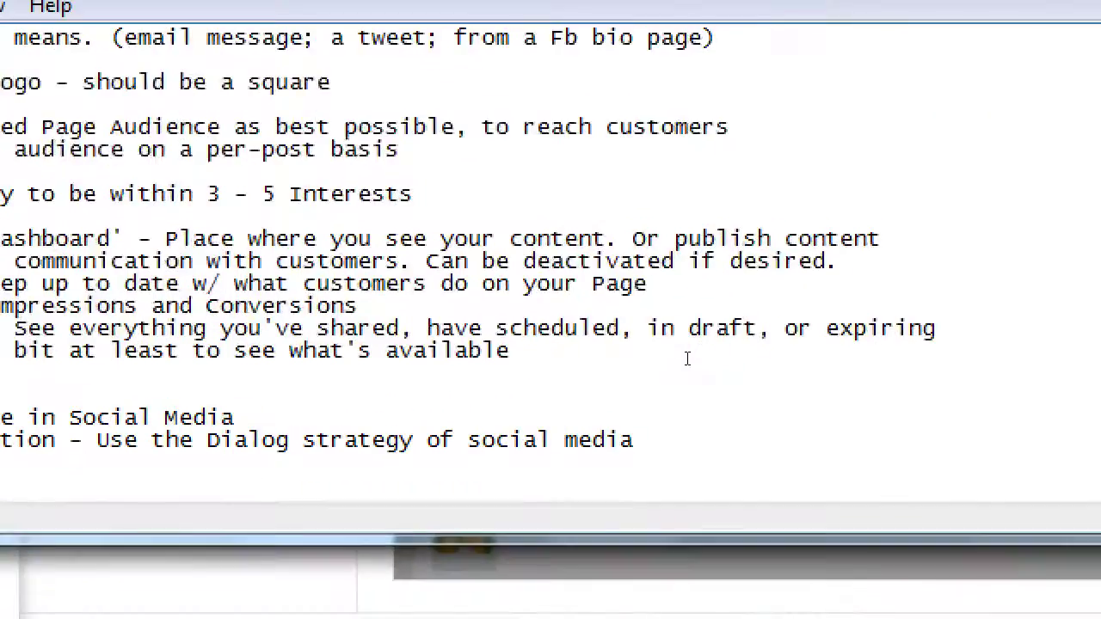
{"action": "type", "text": "G"}
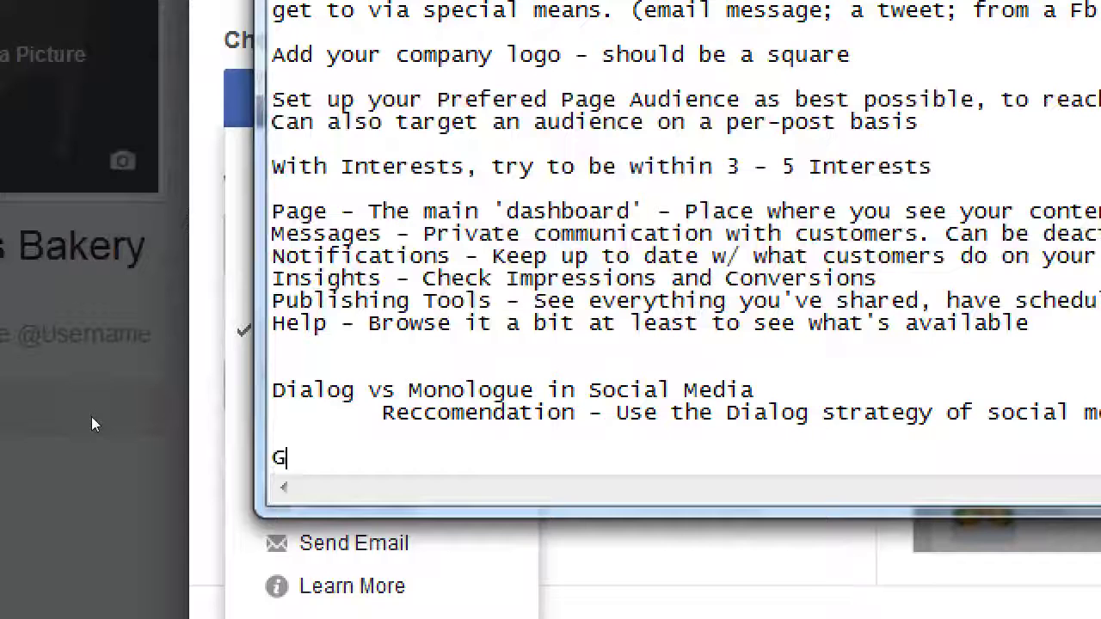
{"action": "type", "text": "o through all sett"}
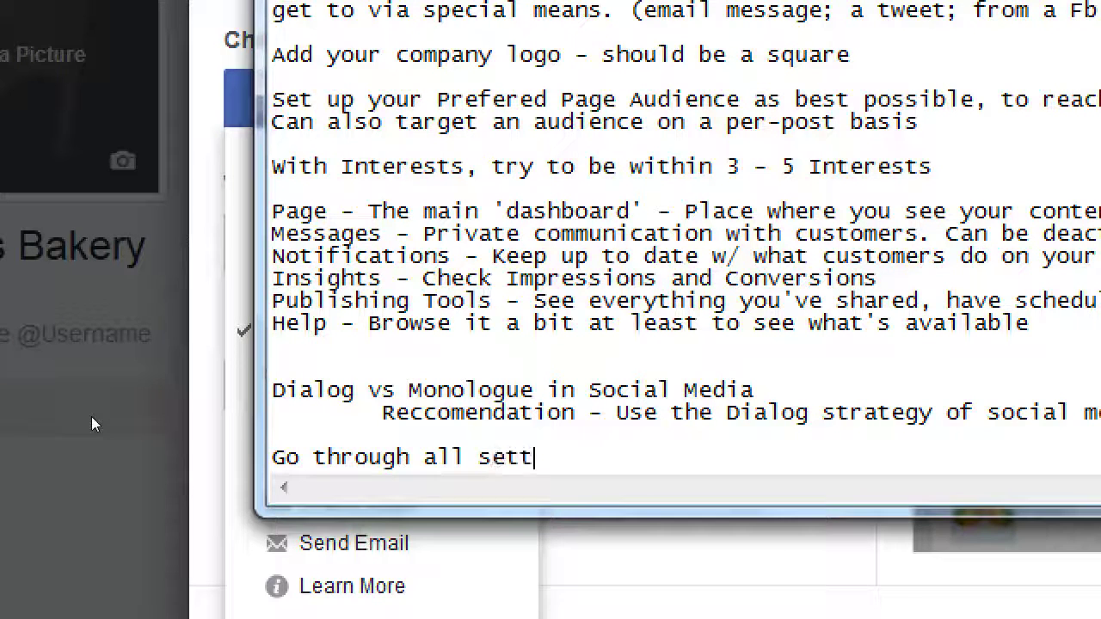
{"action": "key", "text": "BackSpace"}
{"action": "key", "text": "BackSpace"}
{"action": "key", "text": "BackSpace"}
{"action": "key", "text": "BackSpace"}
{"action": "type", "text": "SEtting and r"}
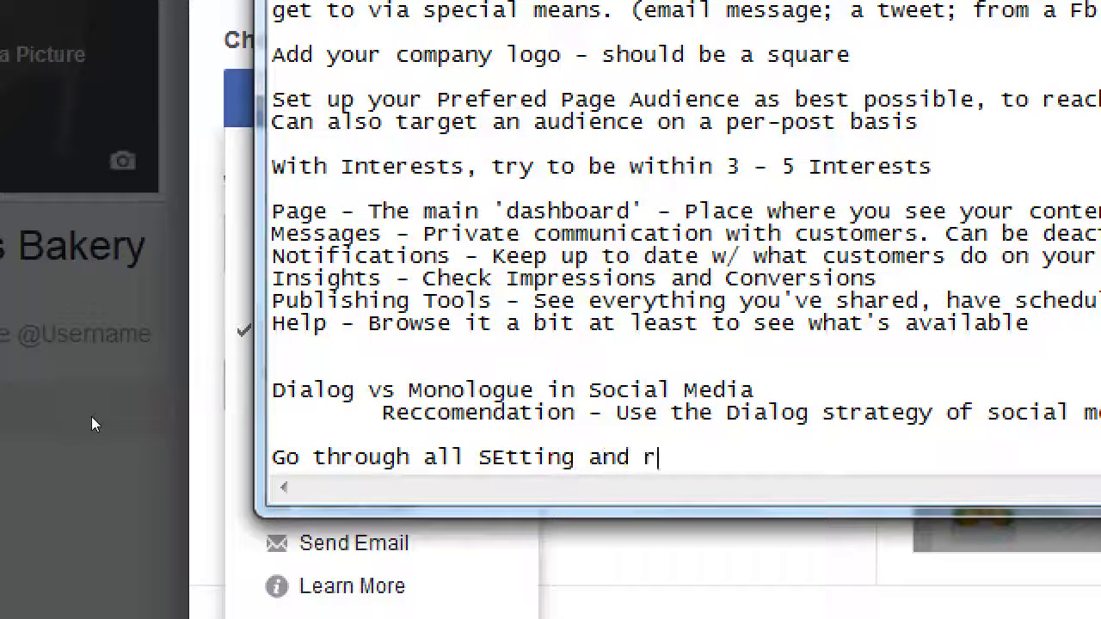
{"action": "type", "text": "eview what wo"}
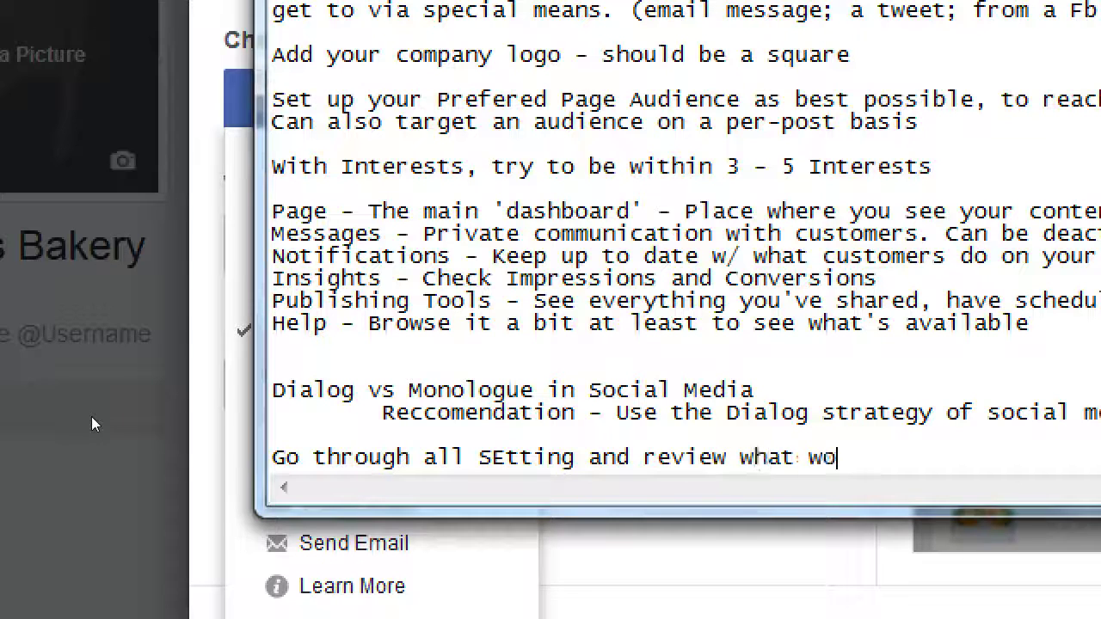
{"action": "type", "text": "rks or not"}
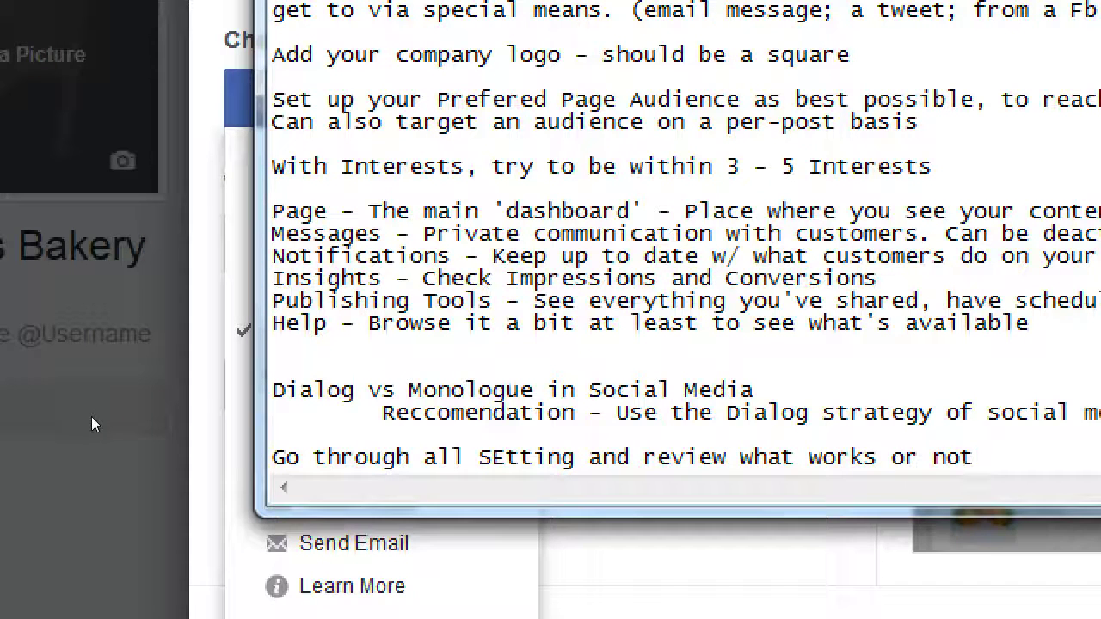
Add the line 'On your home Page, set up a CTA (Call to Action) Button'
{"action": "key", "text": "Return"}
{"action": "key", "text": "Return"}
{"action": "type", "text": "On t"}
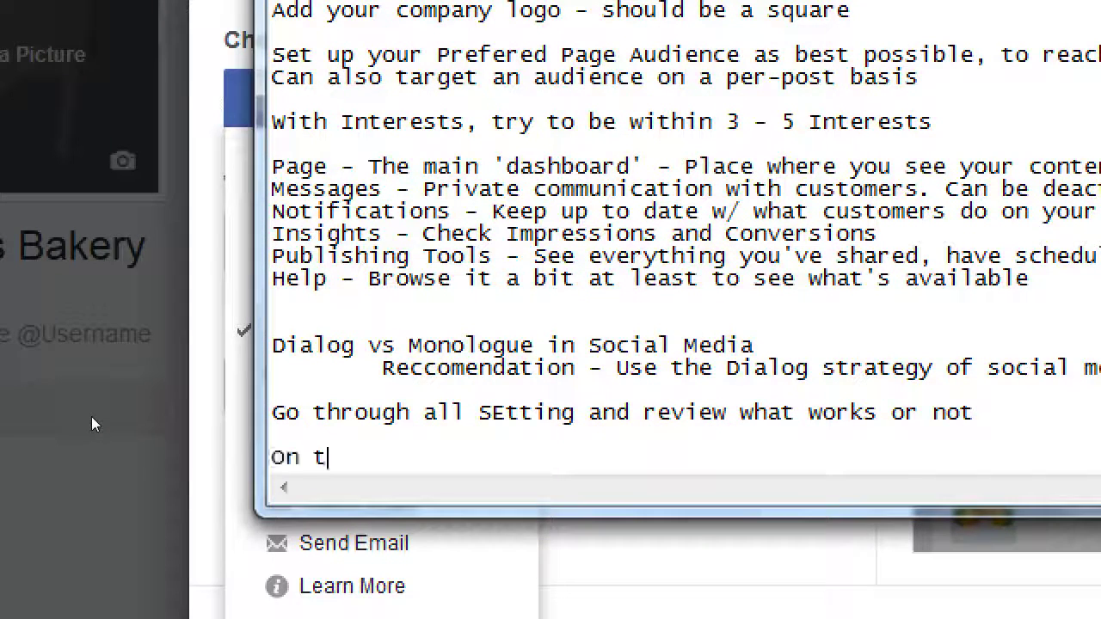
{"action": "key", "text": "BackSpace"}
{"action": "type", "text": "your home "}
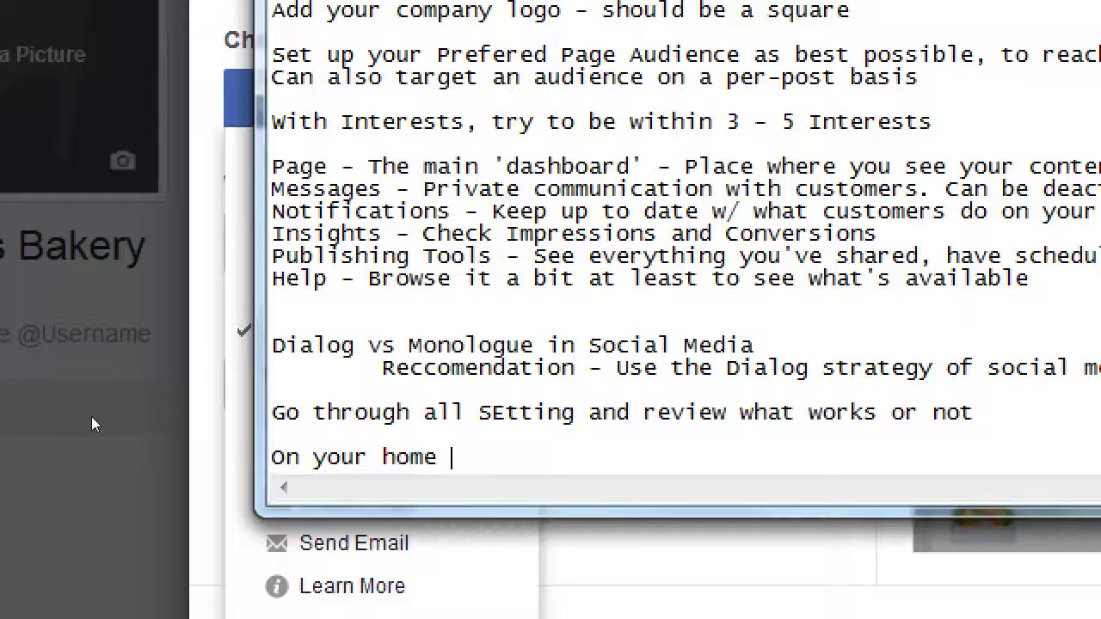
{"action": "type", "text": "Page, set"}
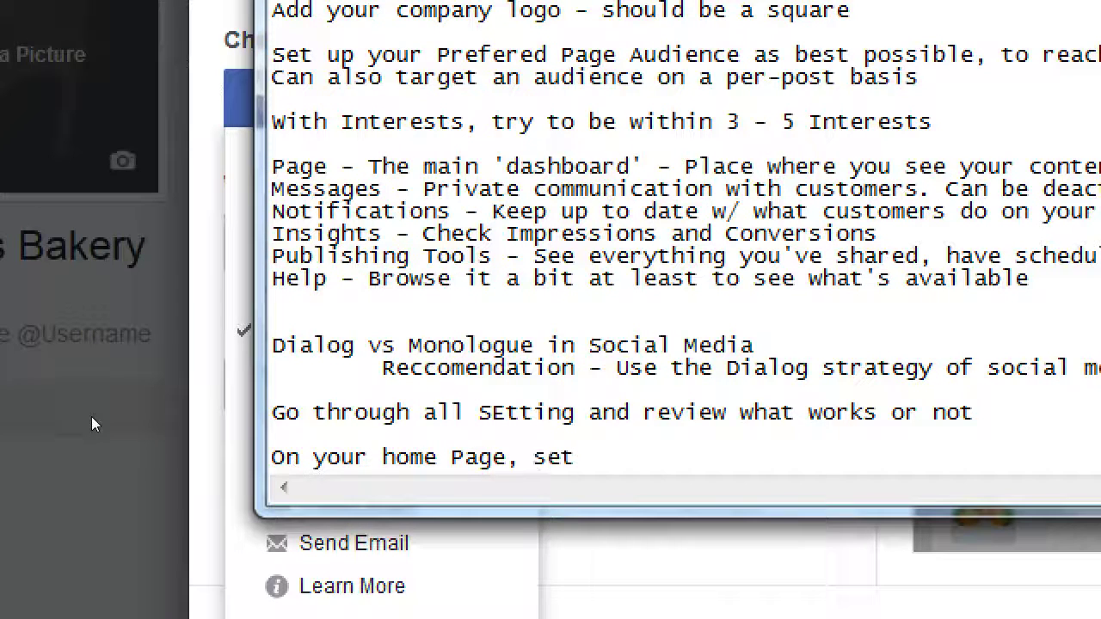
{"action": "type", "text": " up "}
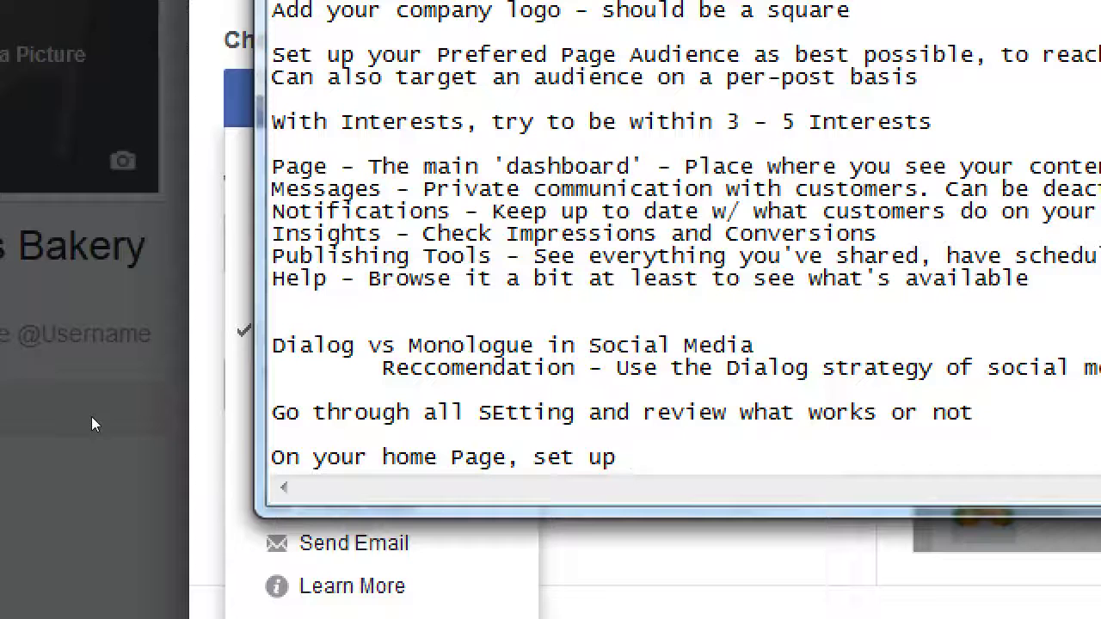
{"action": "type", "text": "a CT"}
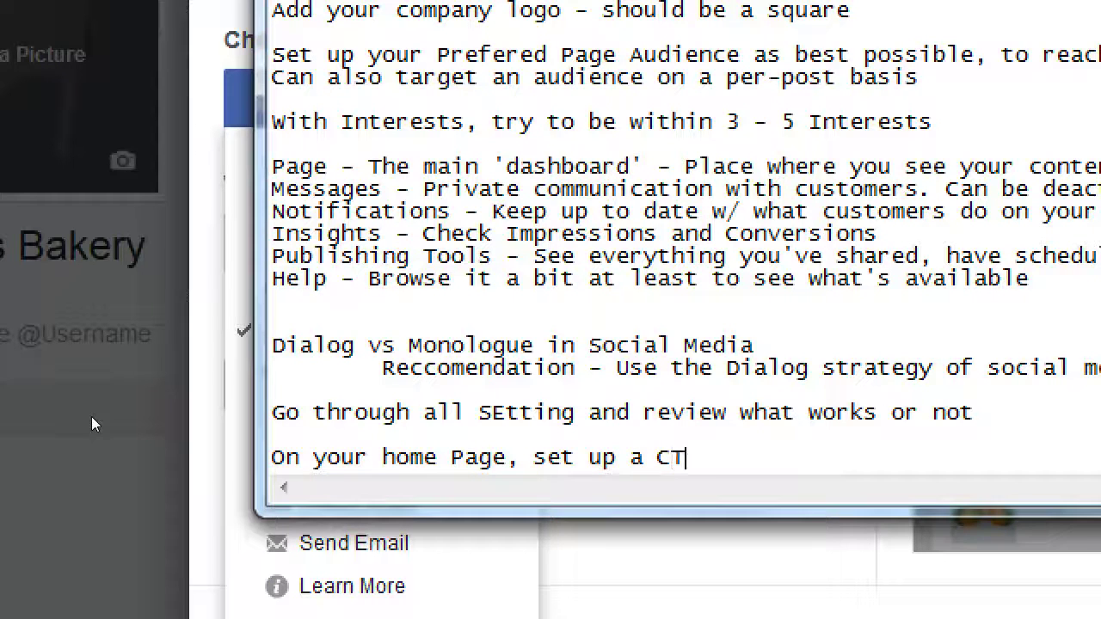
{"action": "type", "text": "A (Call to "}
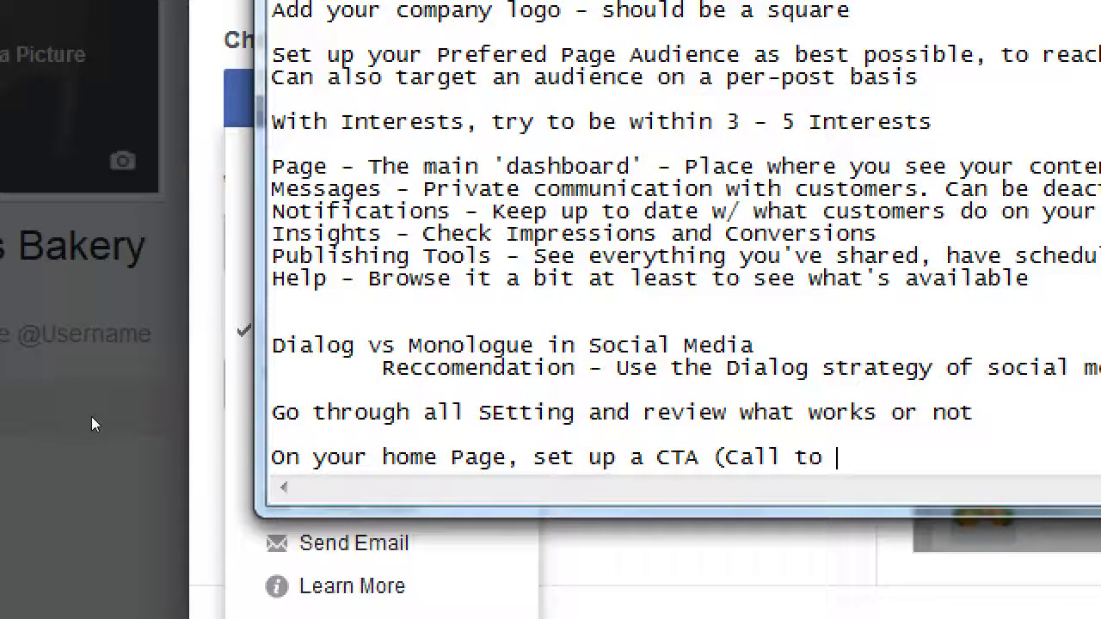
{"action": "type", "text": "Action) But"}
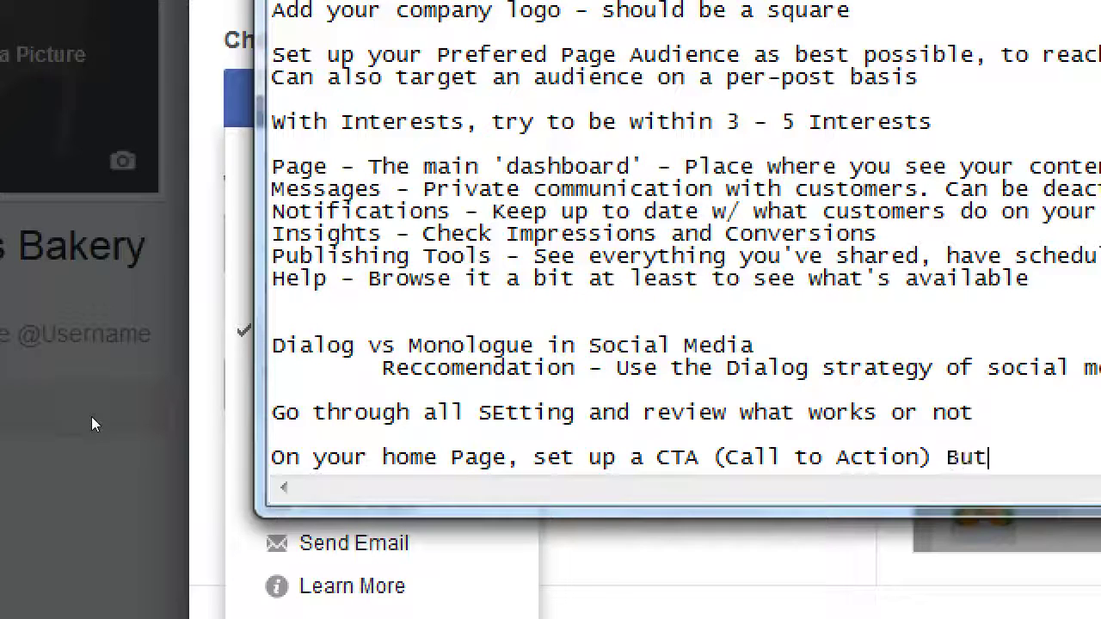
{"action": "type", "text": "ton"}
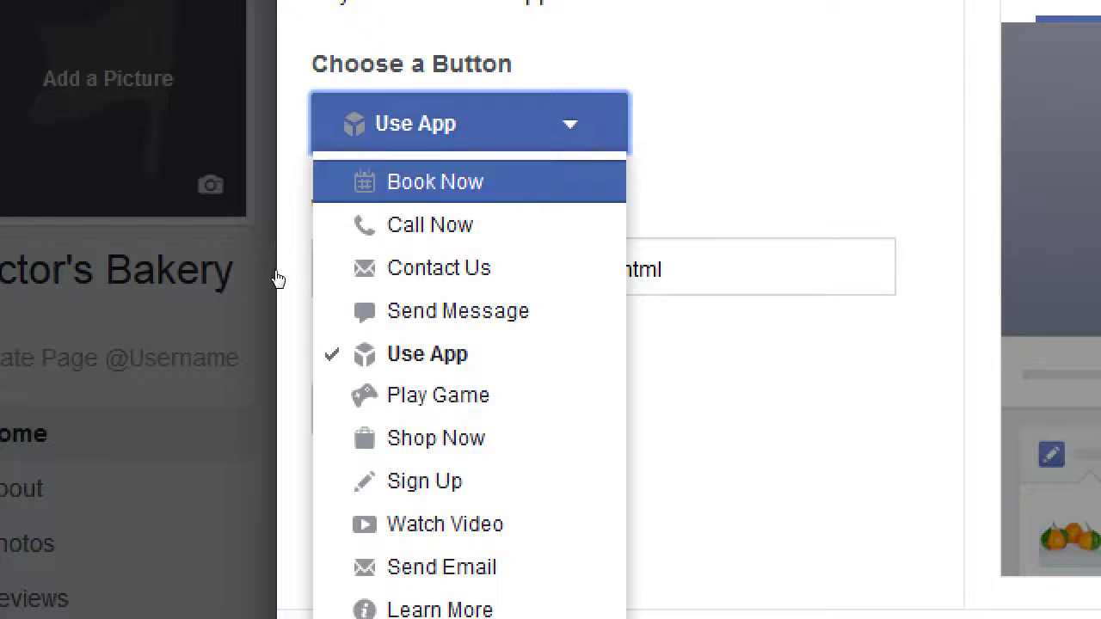
Reselect Contact Us, turn the app link off, then change the button type to Send Email
{"action": "key", "text": "Down"}
{"action": "key", "text": "Down"}
{"action": "key", "text": "Return"}
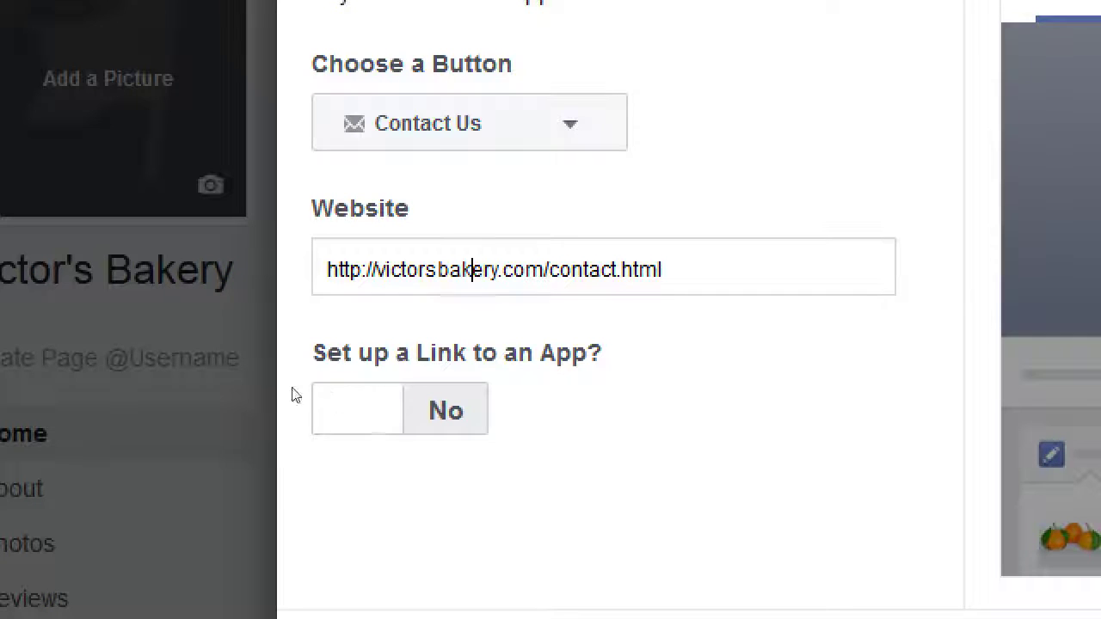
{"action": "left_click", "coordinate": [314, 401]}
{"action": "scroll", "coordinate": [361, 499], "scroll_direction": "down", "scroll_amount": 5}
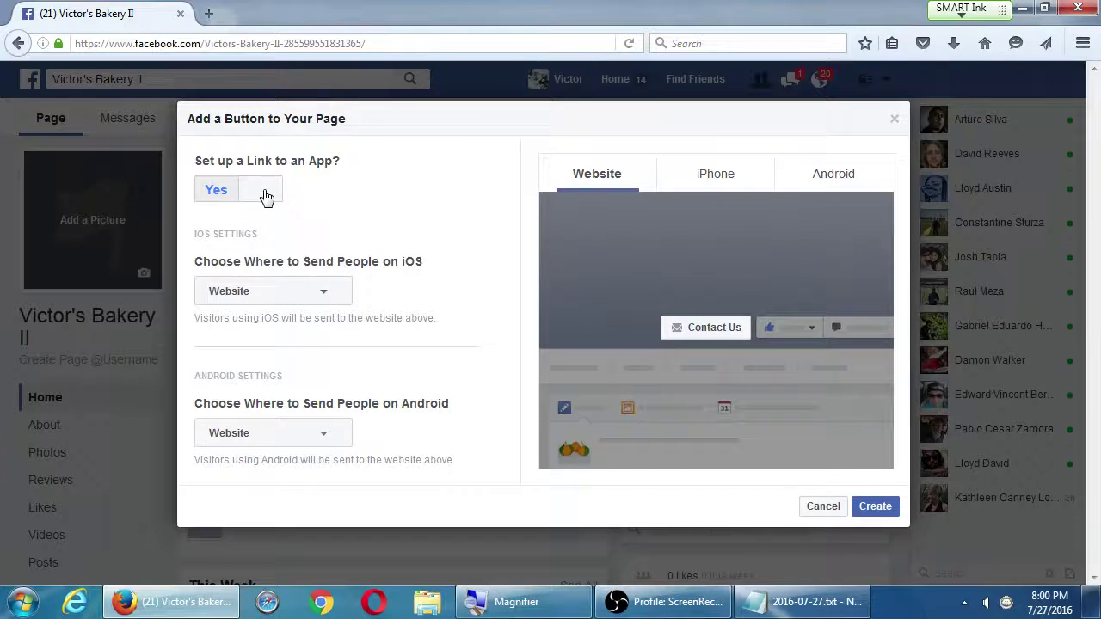
{"action": "left_click", "coordinate": [447, 64]}
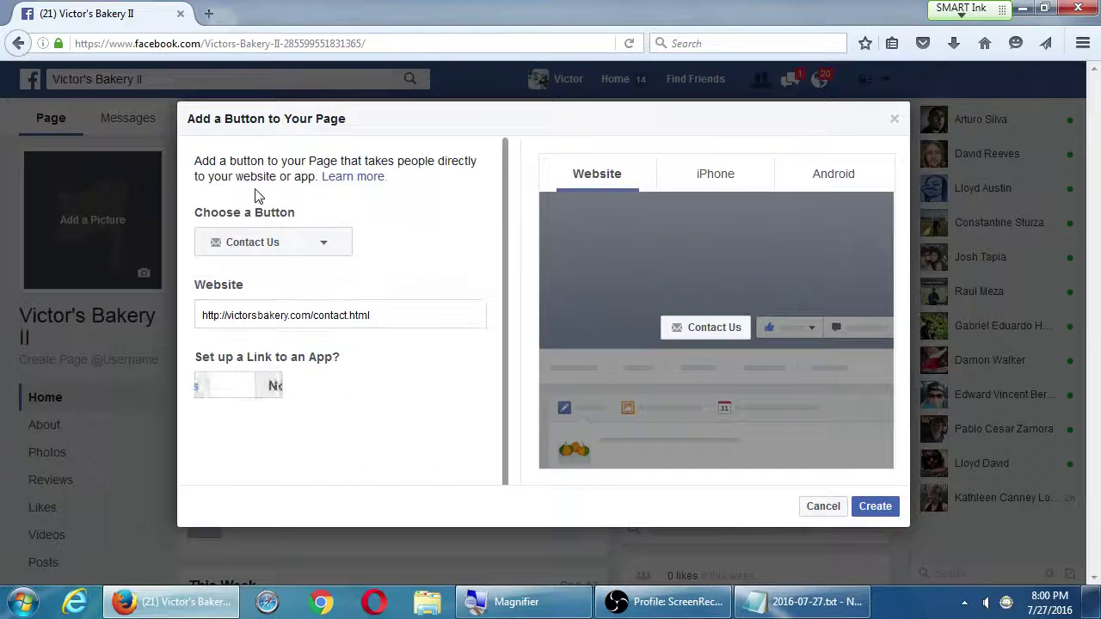
{"action": "left_click", "coordinate": [257, 248]}
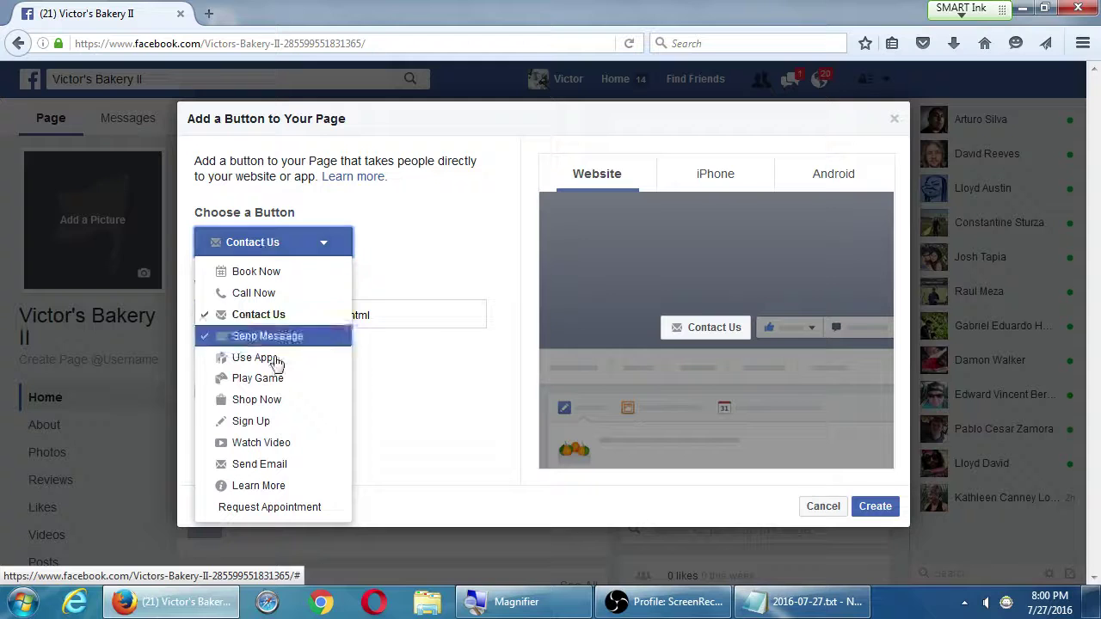
{"action": "left_click", "coordinate": [302, 468]}
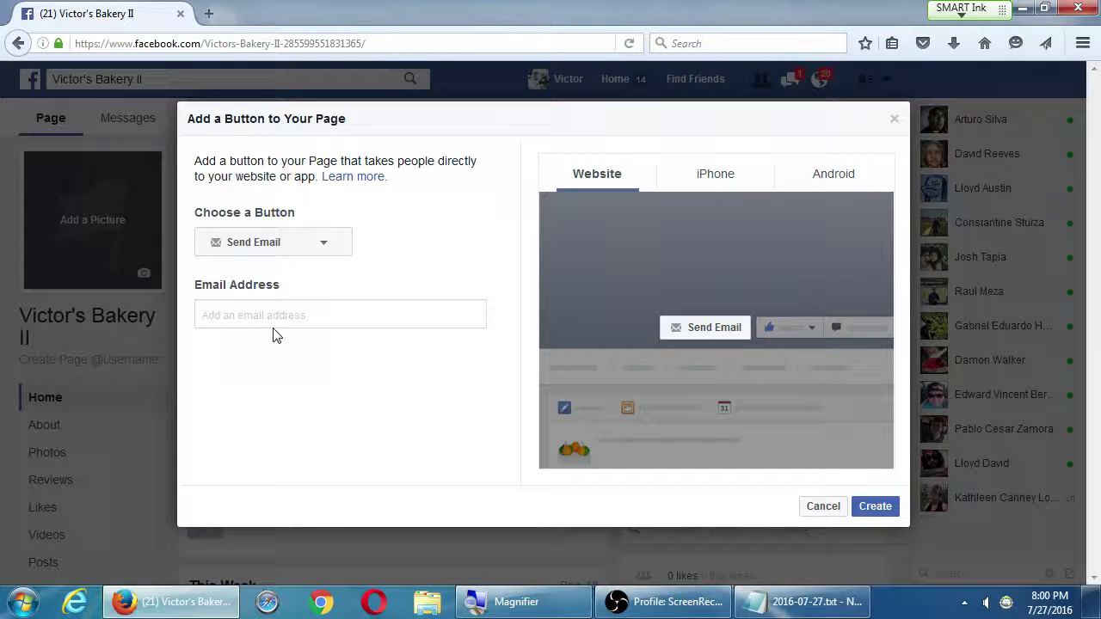
Try Call Now, then settle on Shop Now with the contact.html URL and check the Website preview
{"action": "left_click", "coordinate": [238, 245]}
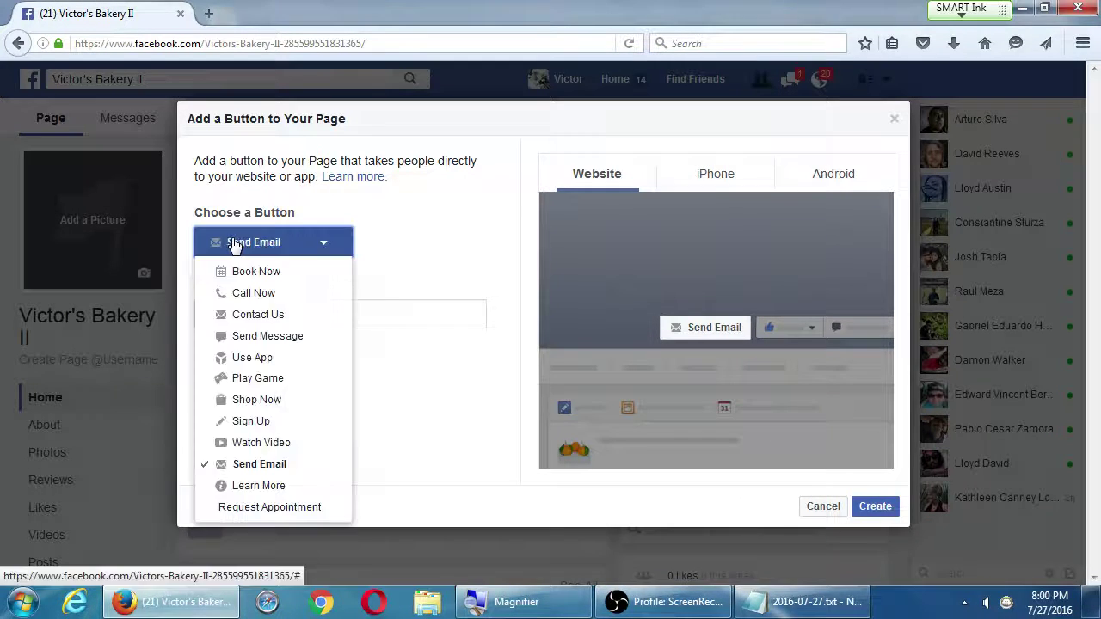
{"action": "left_click", "coordinate": [269, 294]}
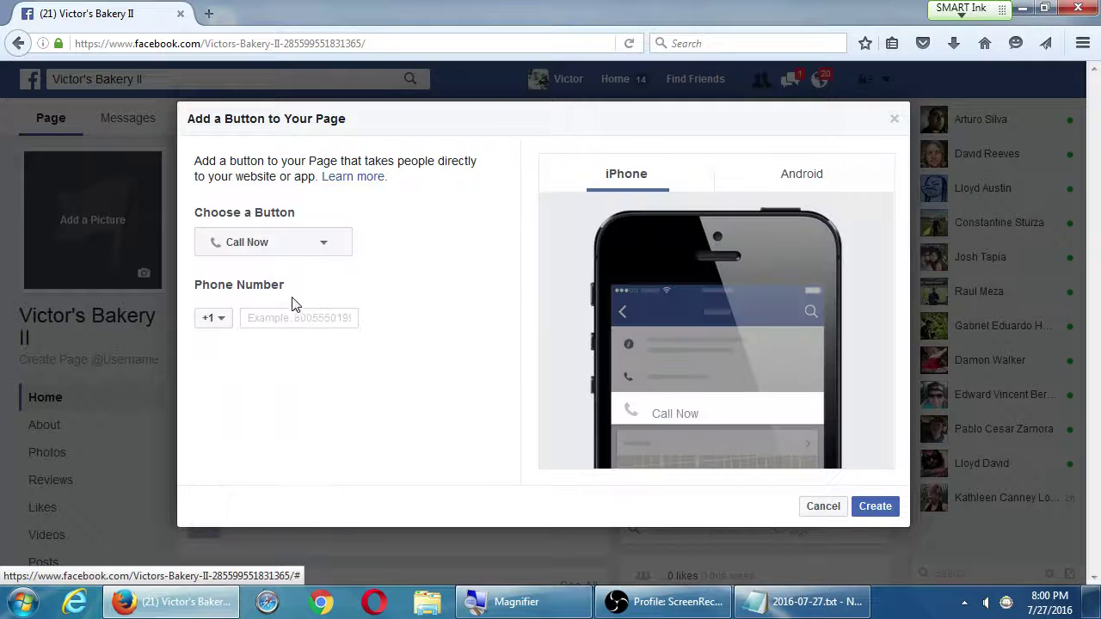
{"action": "left_click", "coordinate": [296, 317]}
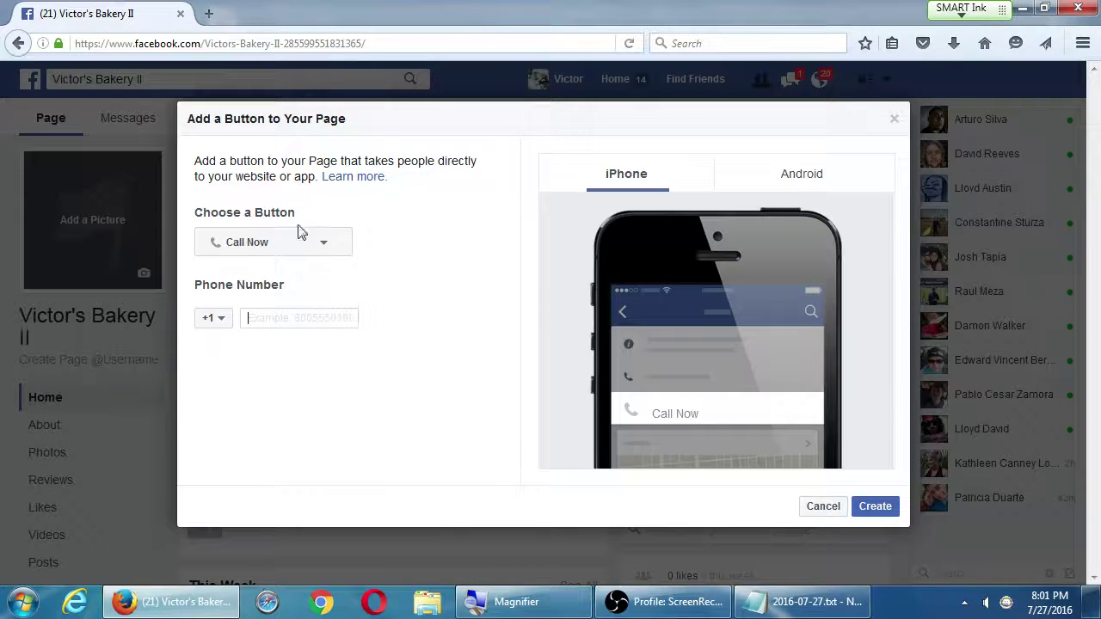
{"action": "left_click", "coordinate": [301, 248]}
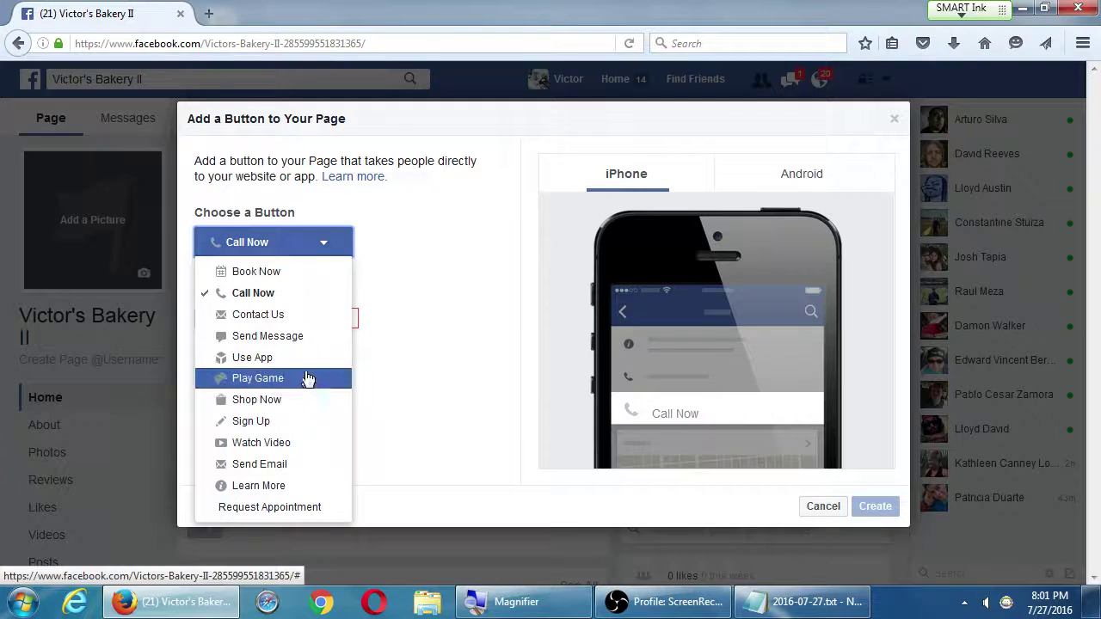
{"action": "left_click", "coordinate": [296, 402]}
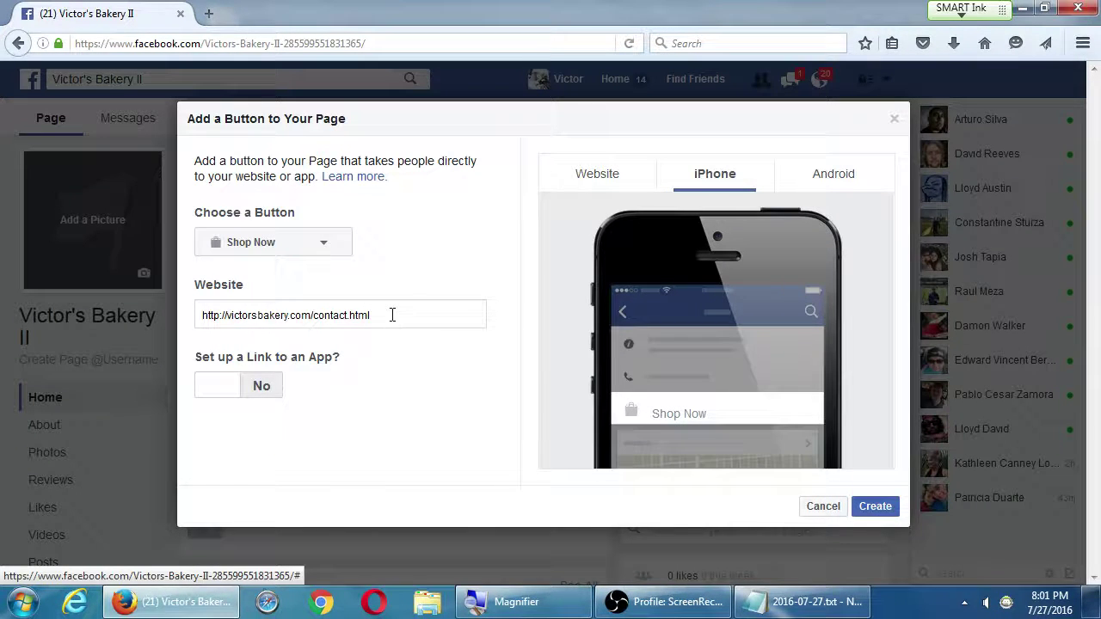
{"action": "left_click_drag", "start_coordinate": [392, 315], "coordinate": [181, 314]}
{"action": "left_click", "coordinate": [585, 178]}
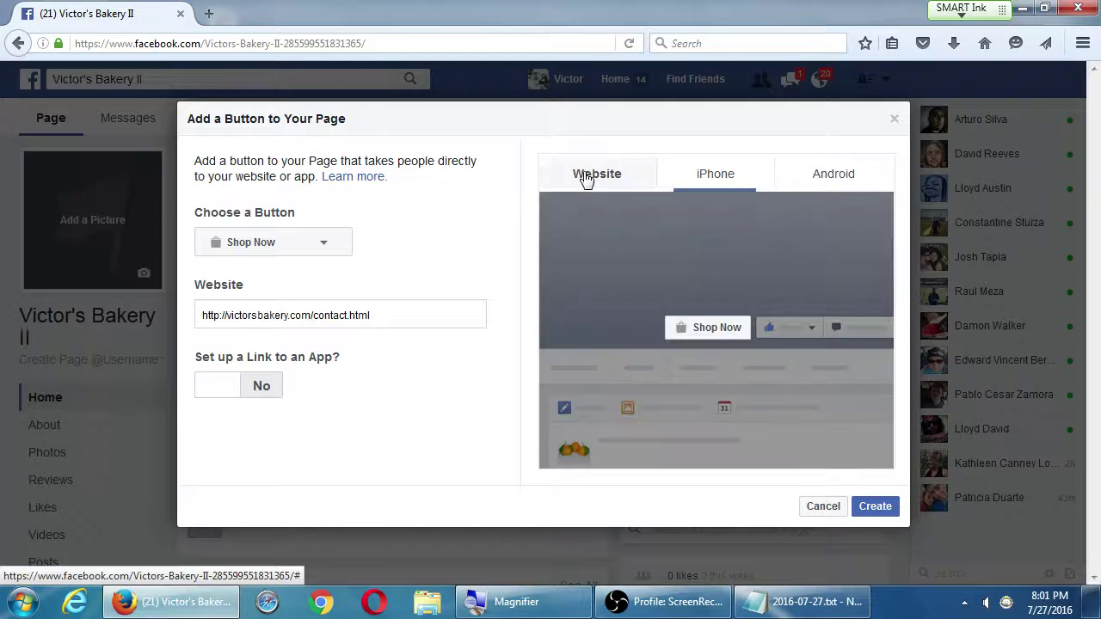
Reopen the button type list several times, keeping Shop Now selected
{"action": "left_click", "coordinate": [260, 239]}
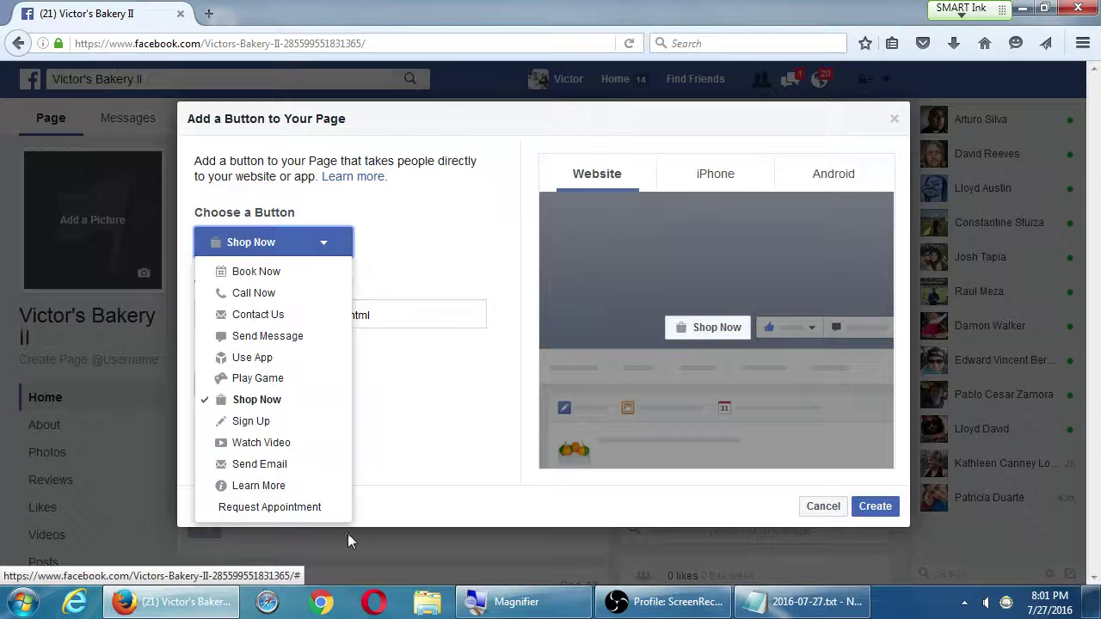
{"action": "left_click", "coordinate": [312, 513]}
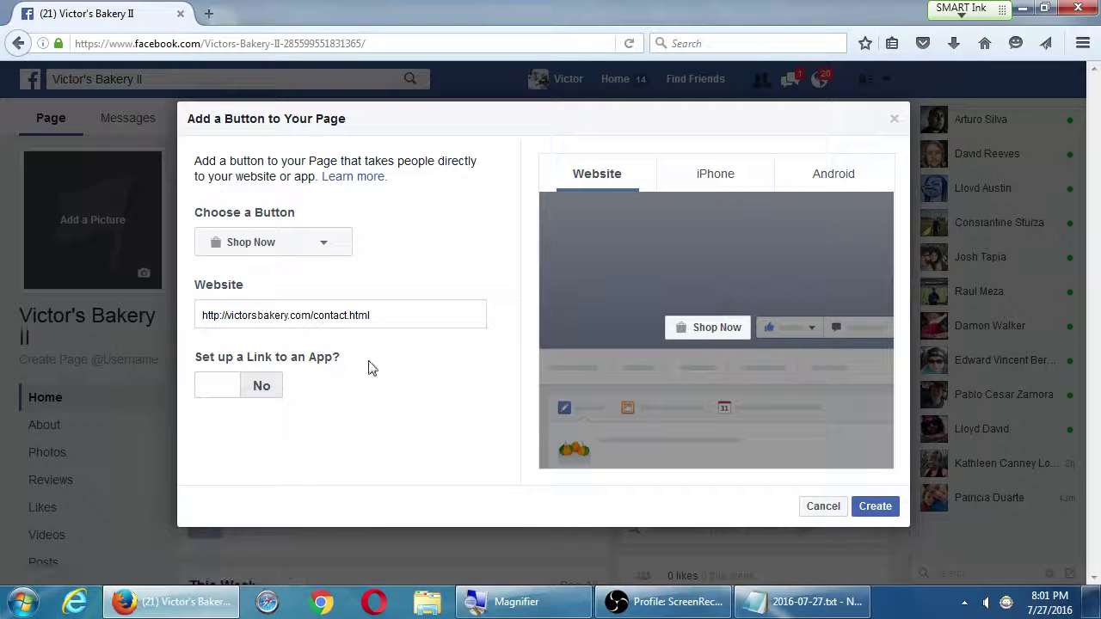
{"action": "left_click", "coordinate": [322, 252]}
{"action": "left_click", "coordinate": [314, 256]}
{"action": "left_click", "coordinate": [331, 250]}
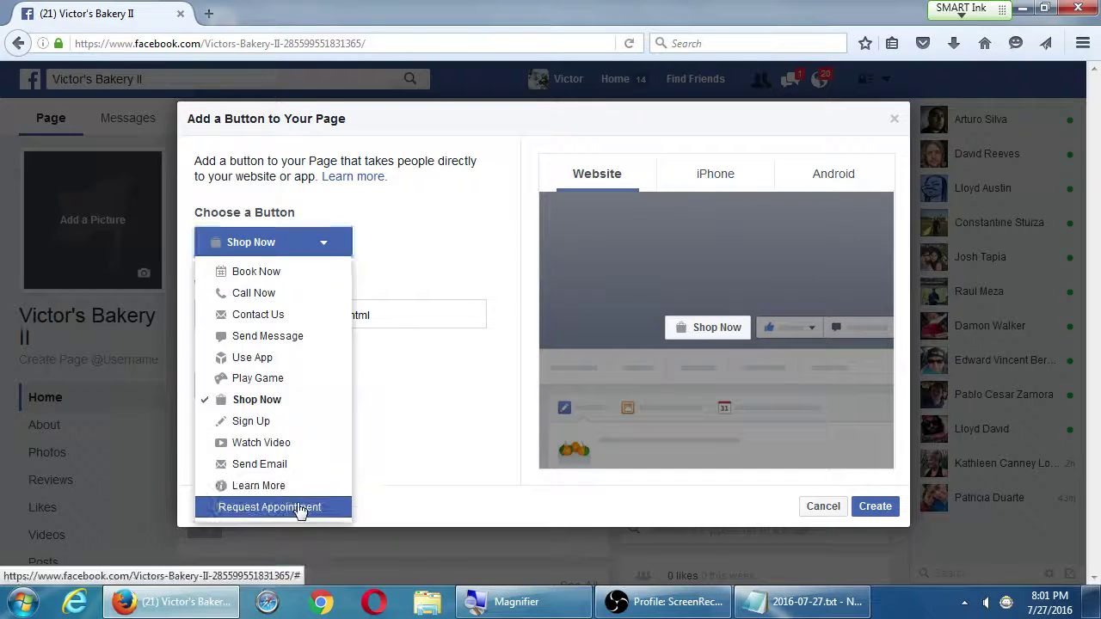
{"action": "left_click", "coordinate": [303, 526]}
{"action": "left_click", "coordinate": [307, 258]}
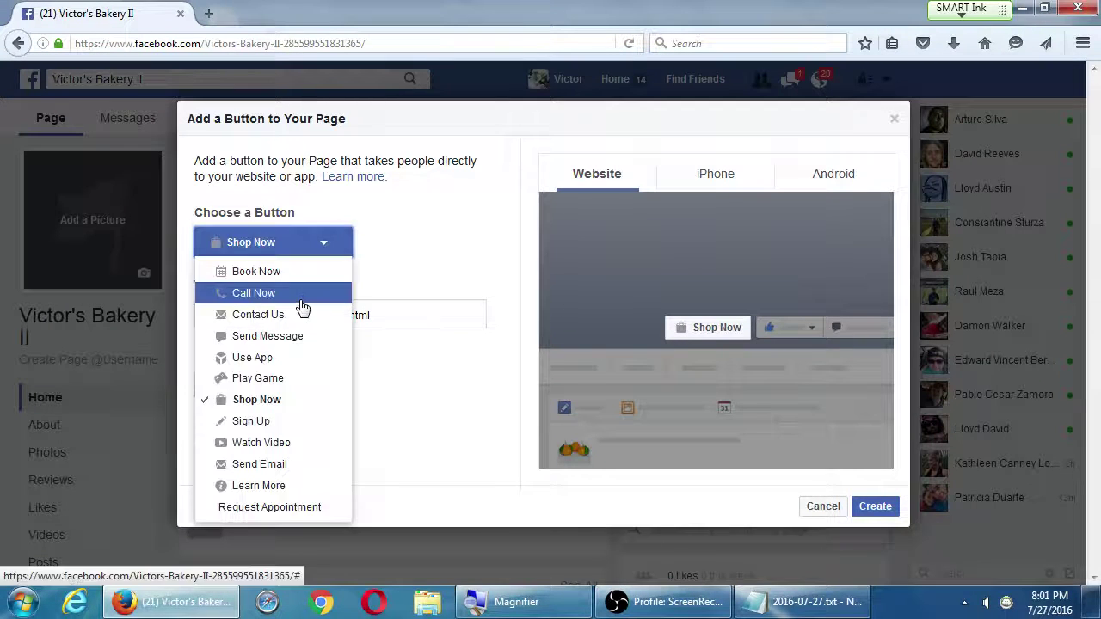
{"action": "left_click", "coordinate": [300, 308]}
{"action": "left_click", "coordinate": [314, 258]}
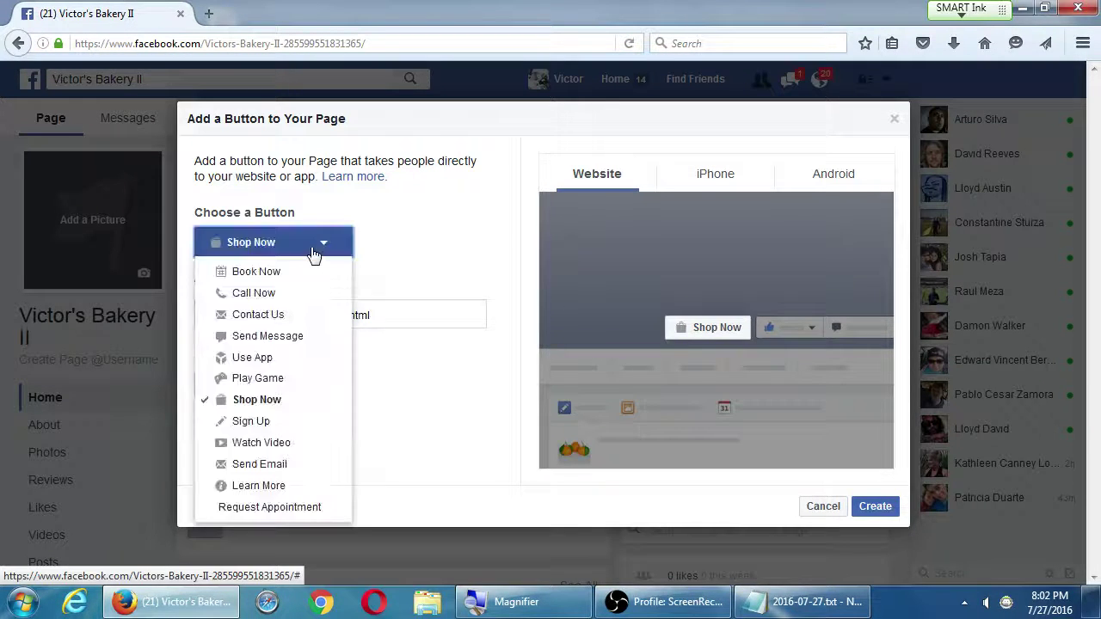
{"action": "left_click", "coordinate": [309, 340]}
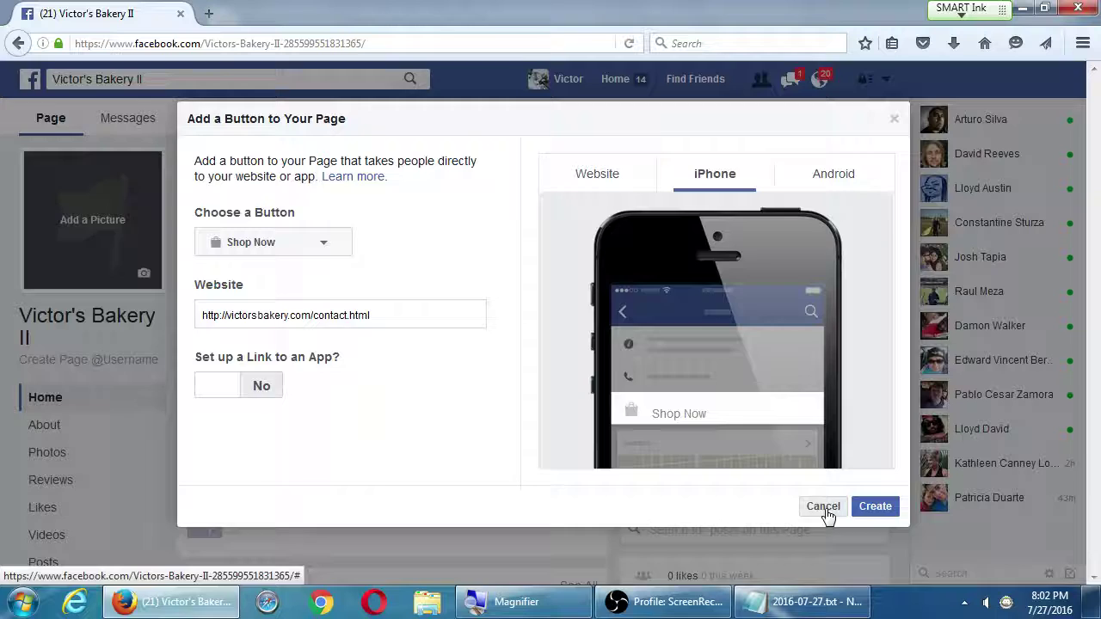
Cancel the button setup, restart Add a Button, and choose Call Now
{"action": "left_click", "coordinate": [822, 508]}
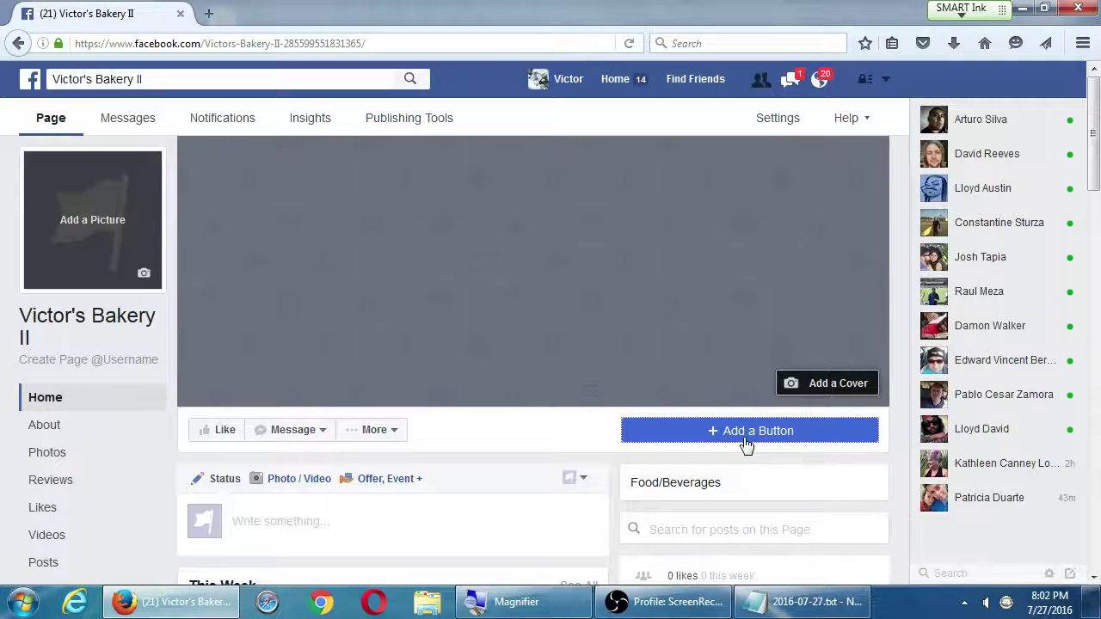
{"action": "left_click", "coordinate": [746, 444]}
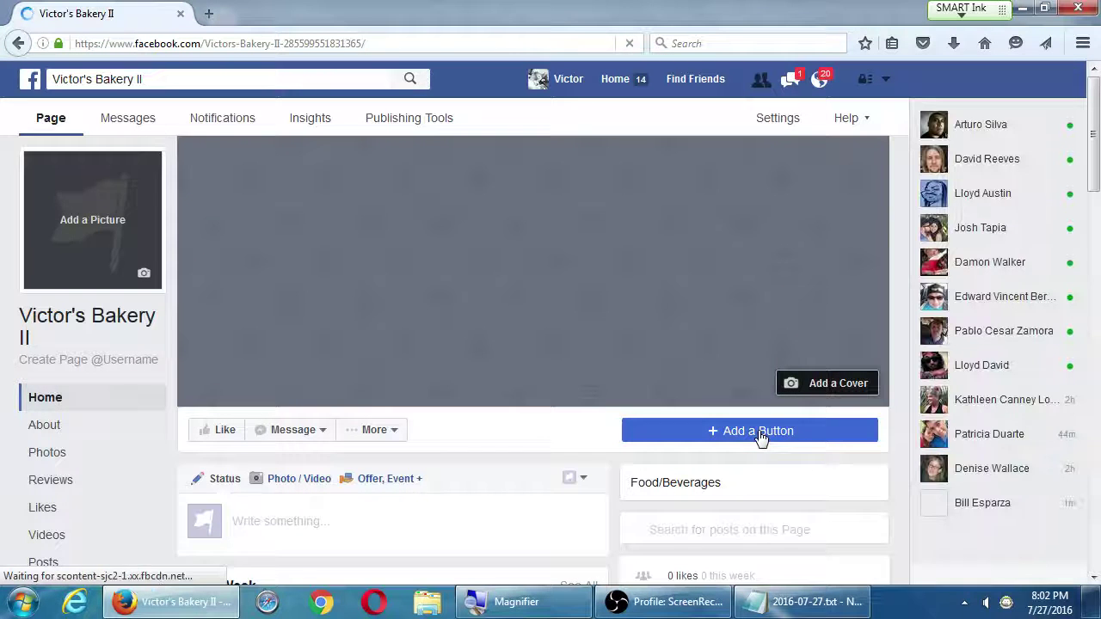
{"action": "left_click", "coordinate": [758, 434]}
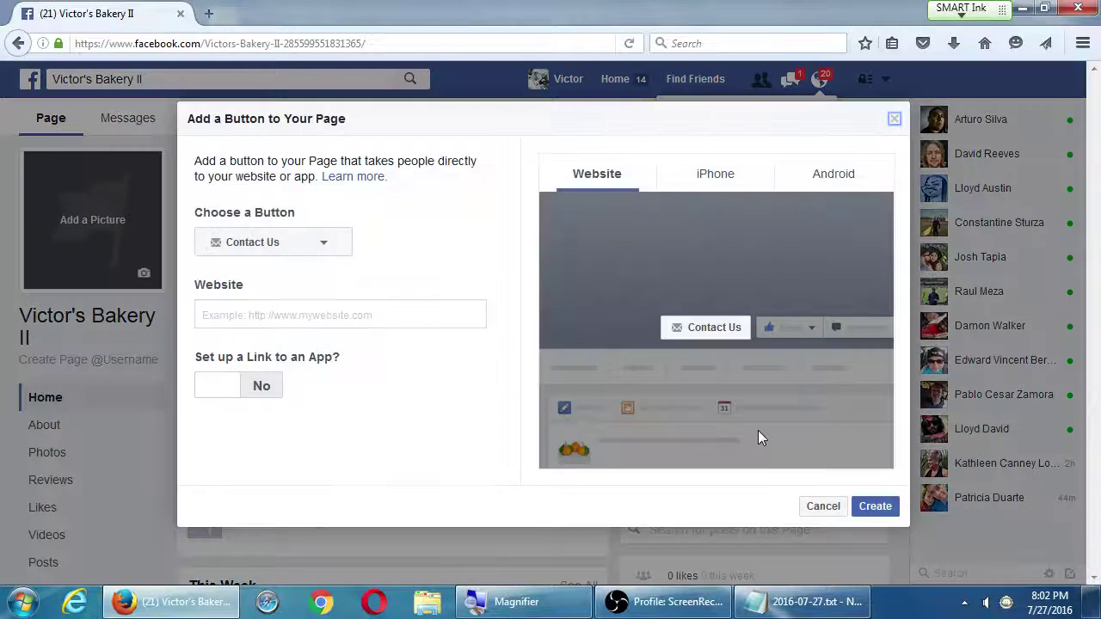
{"action": "left_click", "coordinate": [334, 252]}
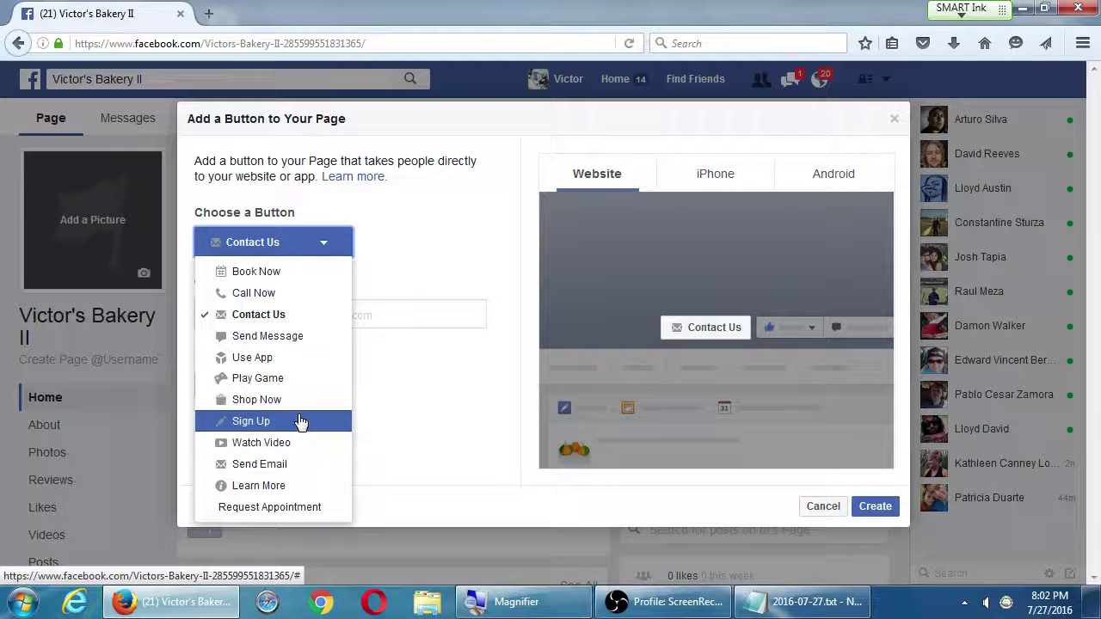
{"action": "left_click", "coordinate": [277, 295]}
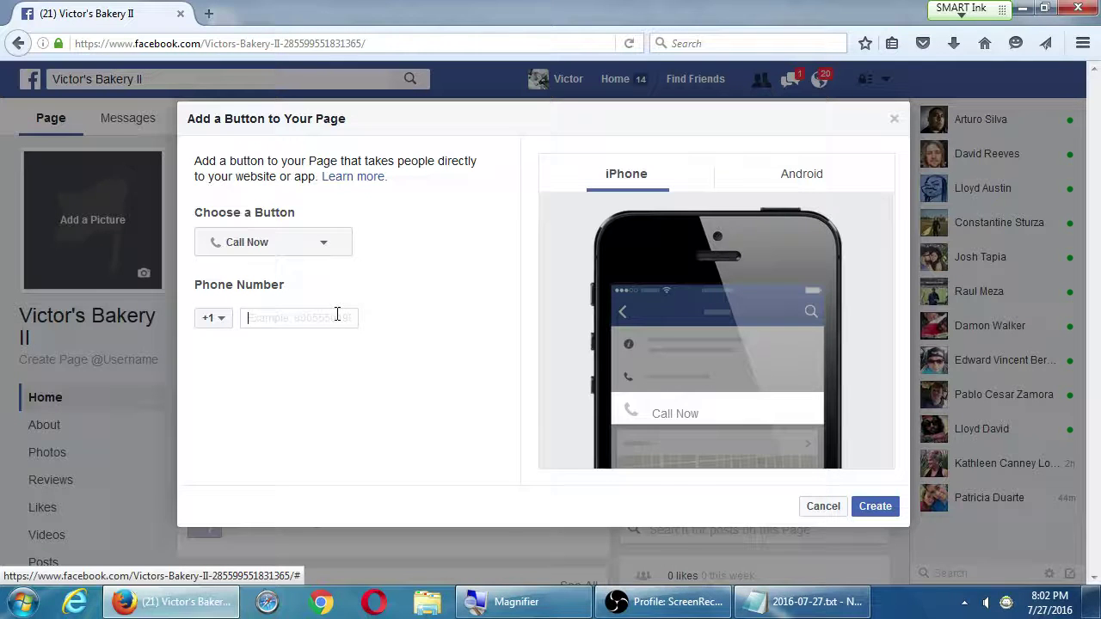
Switch to Send Message with Instant Replies on, then cancel without creating a button
{"action": "left_click", "coordinate": [331, 249]}
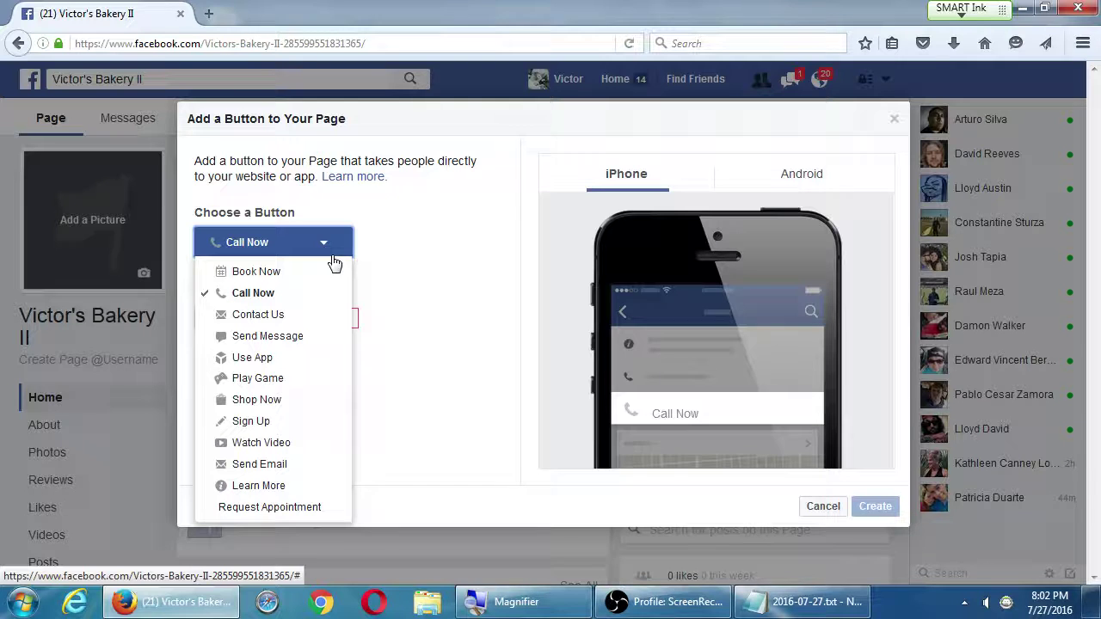
{"action": "left_click", "coordinate": [335, 258]}
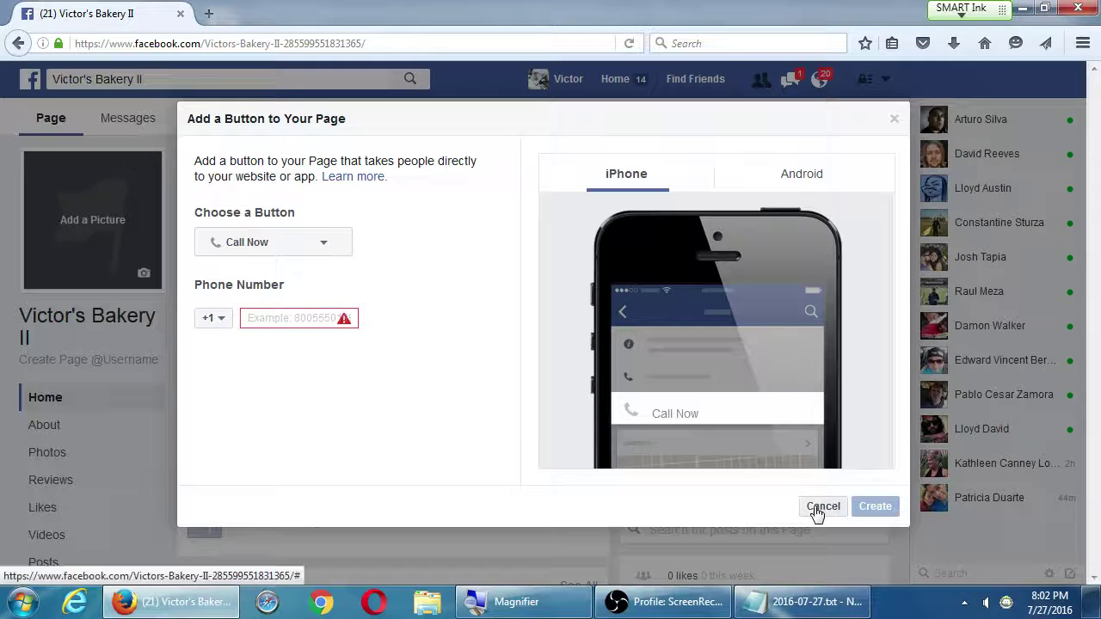
{"action": "left_click", "coordinate": [297, 250]}
{"action": "left_click", "coordinate": [311, 341]}
{"action": "left_click", "coordinate": [268, 324]}
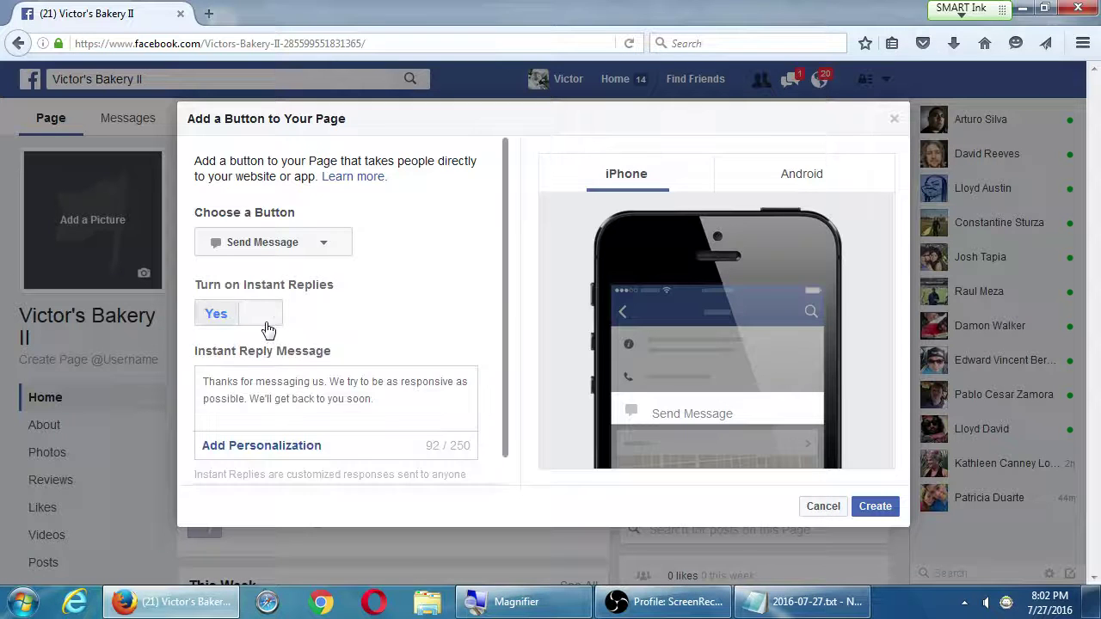
{"action": "scroll", "coordinate": [304, 334], "scroll_direction": "down", "scroll_amount": 1}
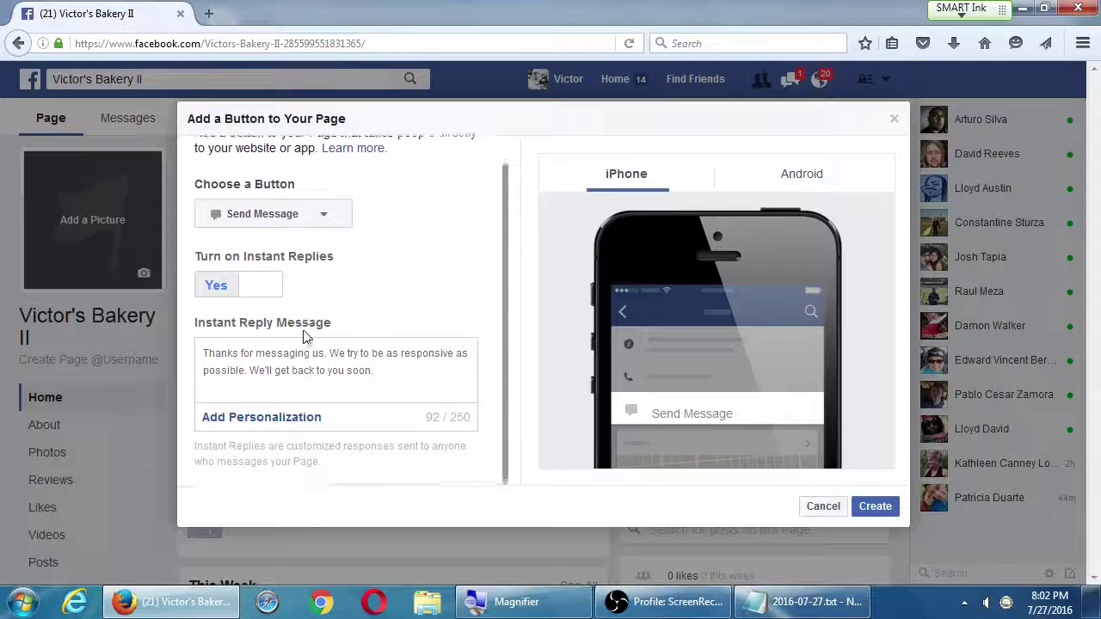
{"action": "left_click", "coordinate": [810, 507]}
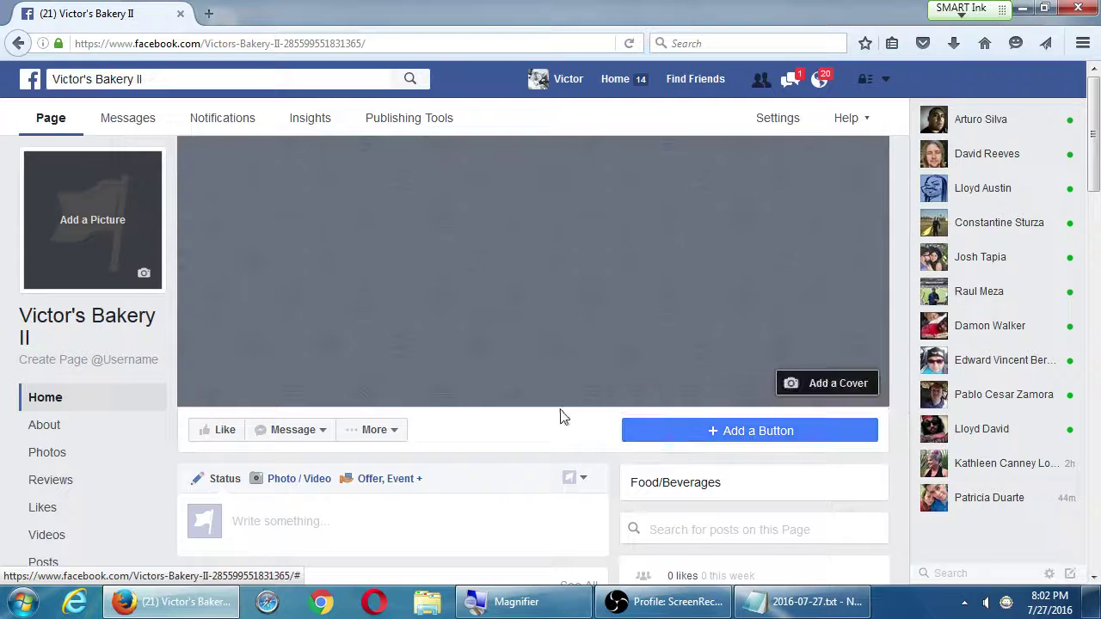
Scroll the Victor's Bakery II timeline, then return to its top via Home in the left navigation
{"action": "scroll", "coordinate": [567, 416], "scroll_direction": "down", "scroll_amount": 3}
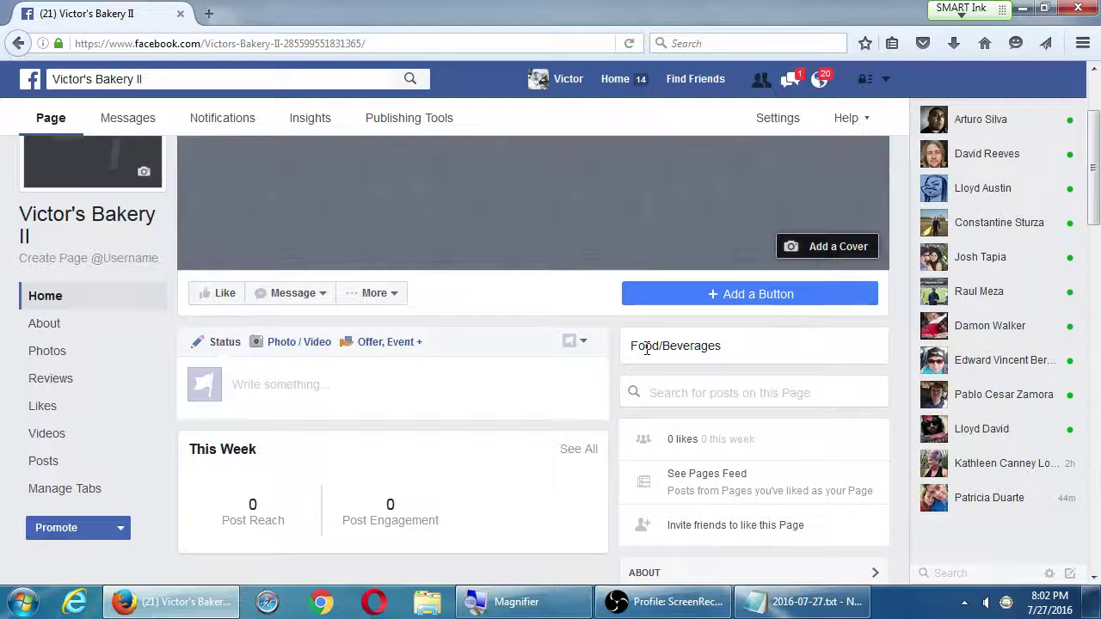
{"action": "scroll", "coordinate": [637, 348], "scroll_direction": "down", "scroll_amount": 4}
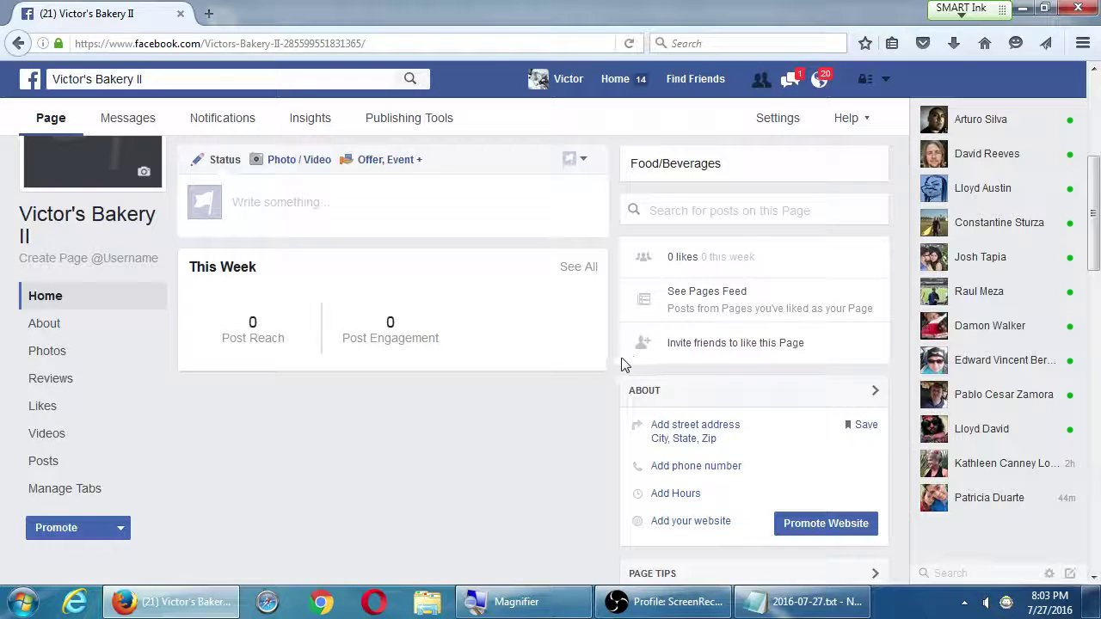
{"action": "scroll", "coordinate": [625, 364], "scroll_direction": "up", "scroll_amount": 7}
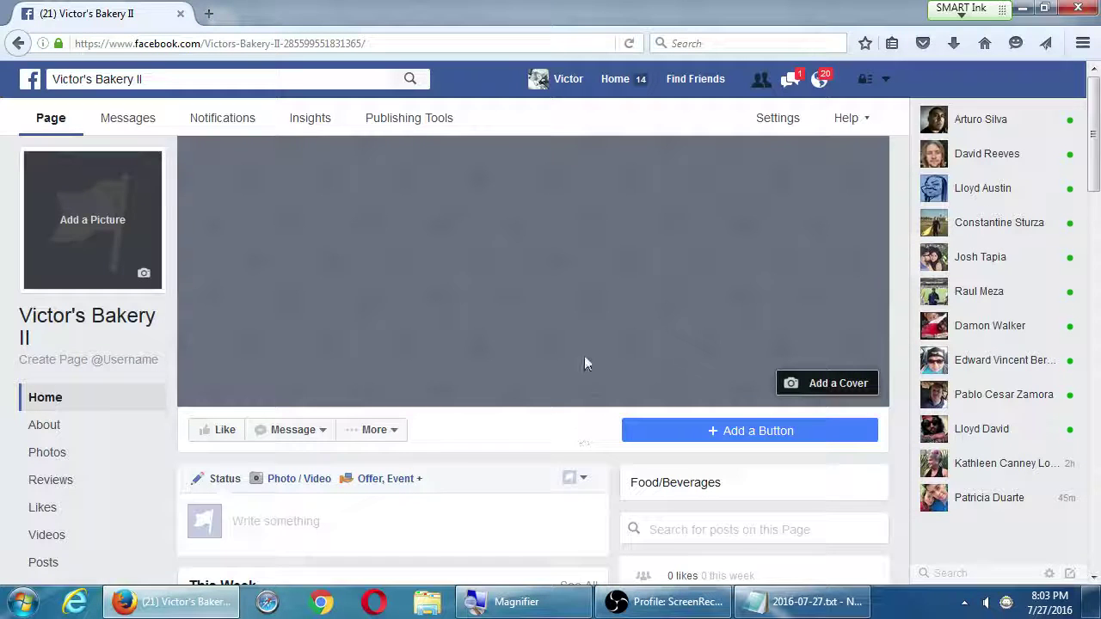
{"action": "scroll", "coordinate": [361, 327], "scroll_direction": "down", "scroll_amount": 3}
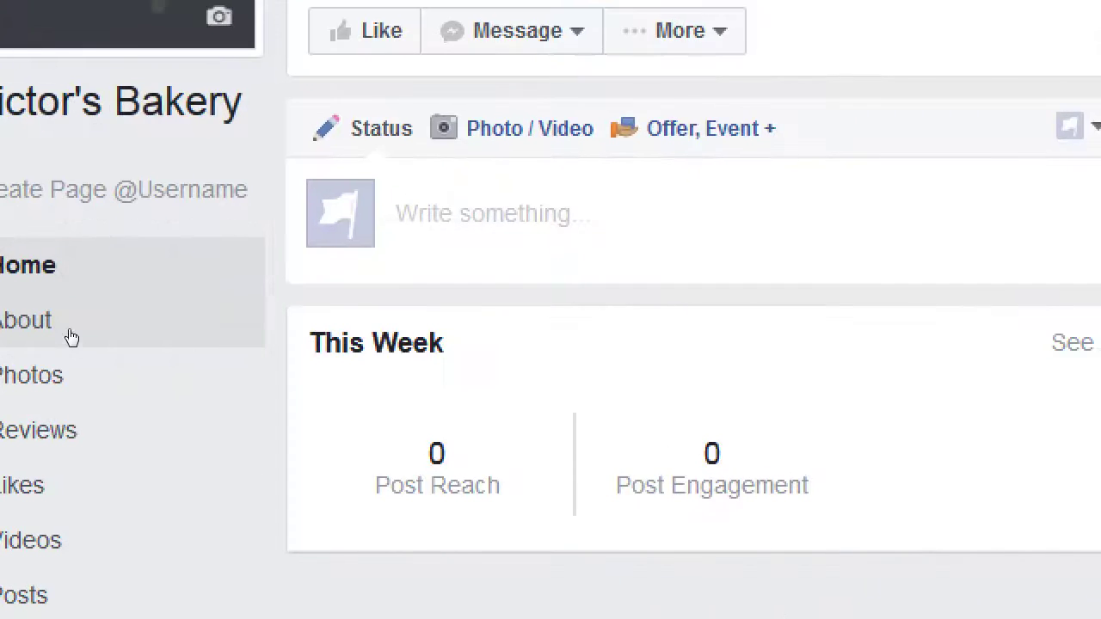
{"action": "scroll", "coordinate": [0, 452], "scroll_direction": "down", "scroll_amount": 1}
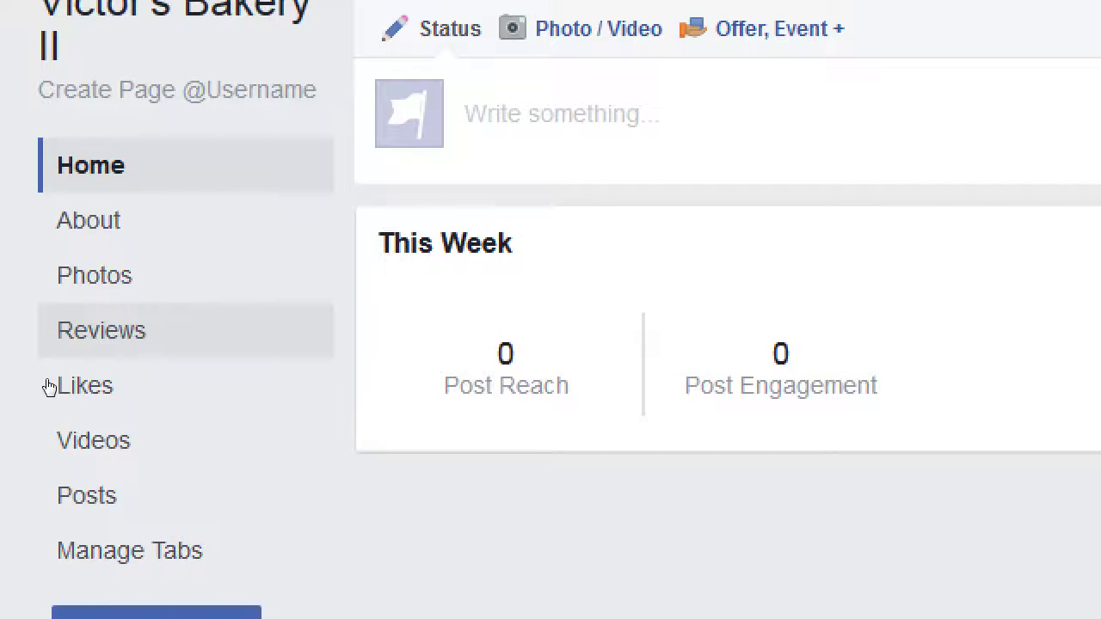
{"action": "left_click", "coordinate": [49, 387]}
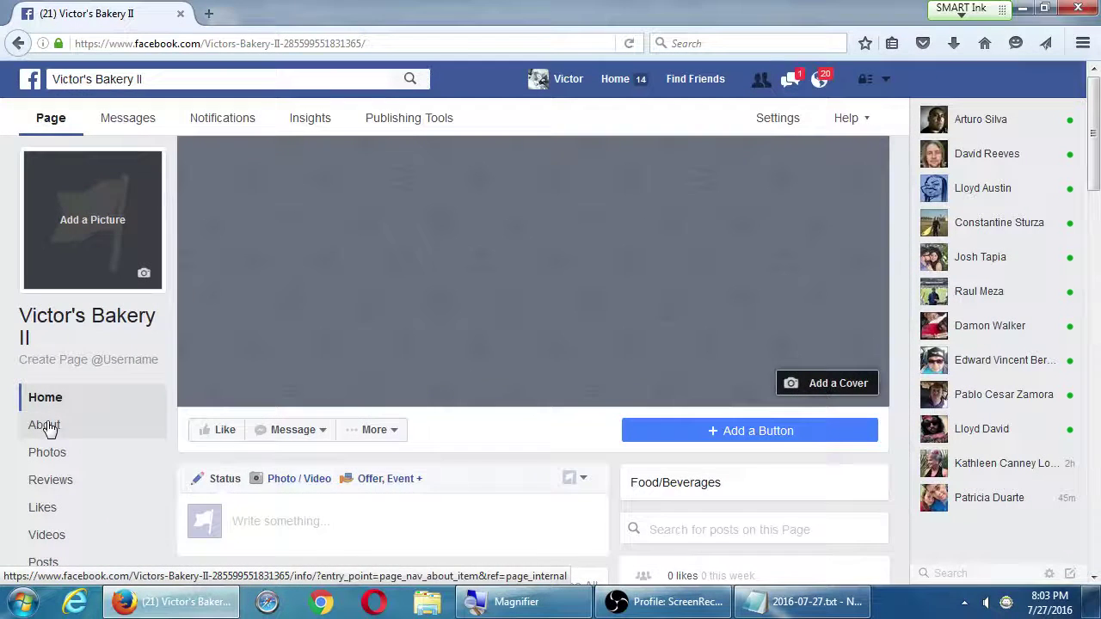
Open the Page's About information and cancel a first attempt at editing the category
{"action": "left_click", "coordinate": [86, 424]}
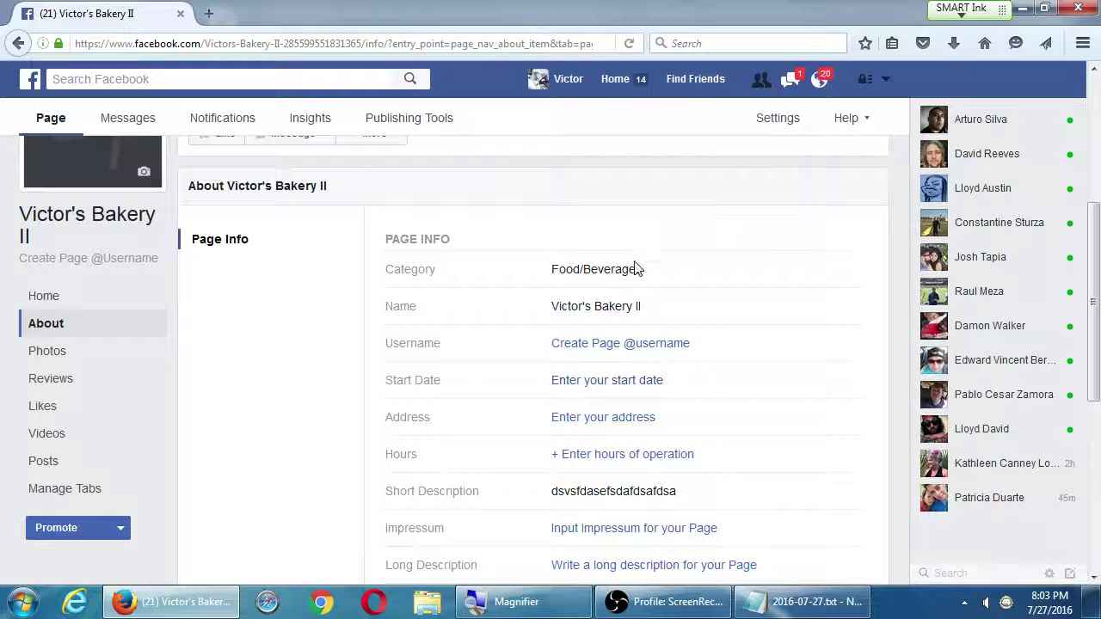
{"action": "left_click", "coordinate": [852, 270]}
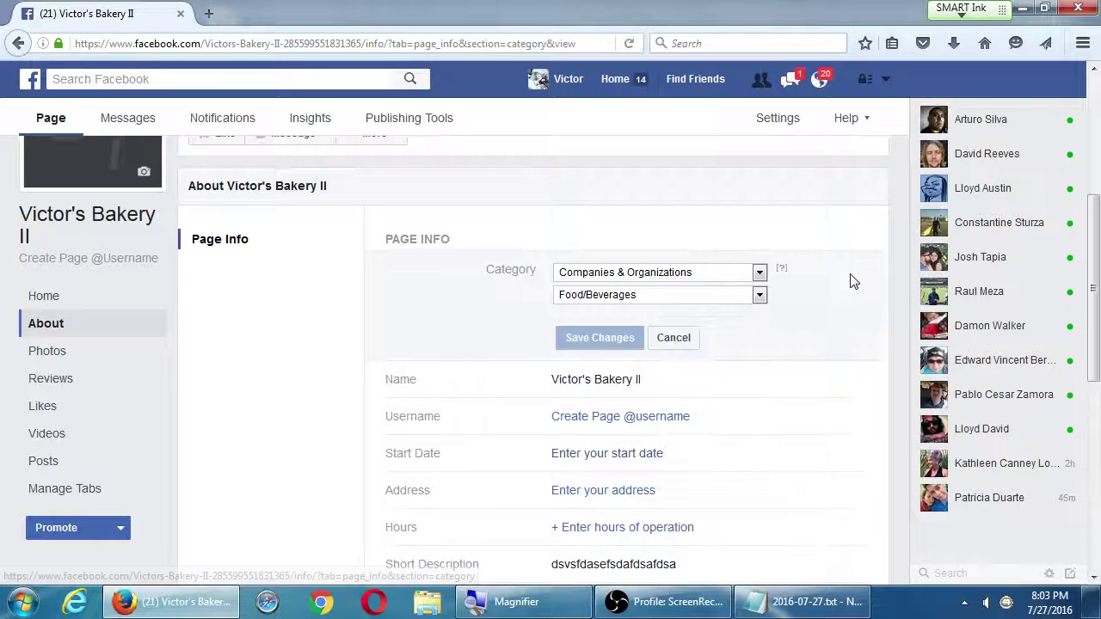
{"action": "mouse_move", "coordinate": [771, 274]}
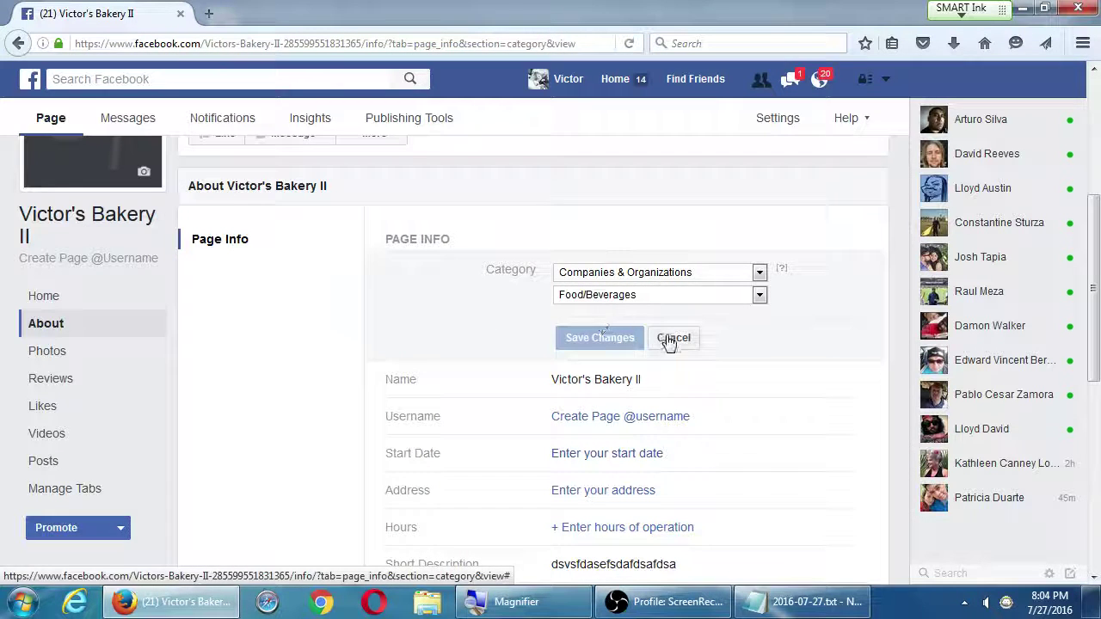
{"action": "left_click", "coordinate": [670, 339]}
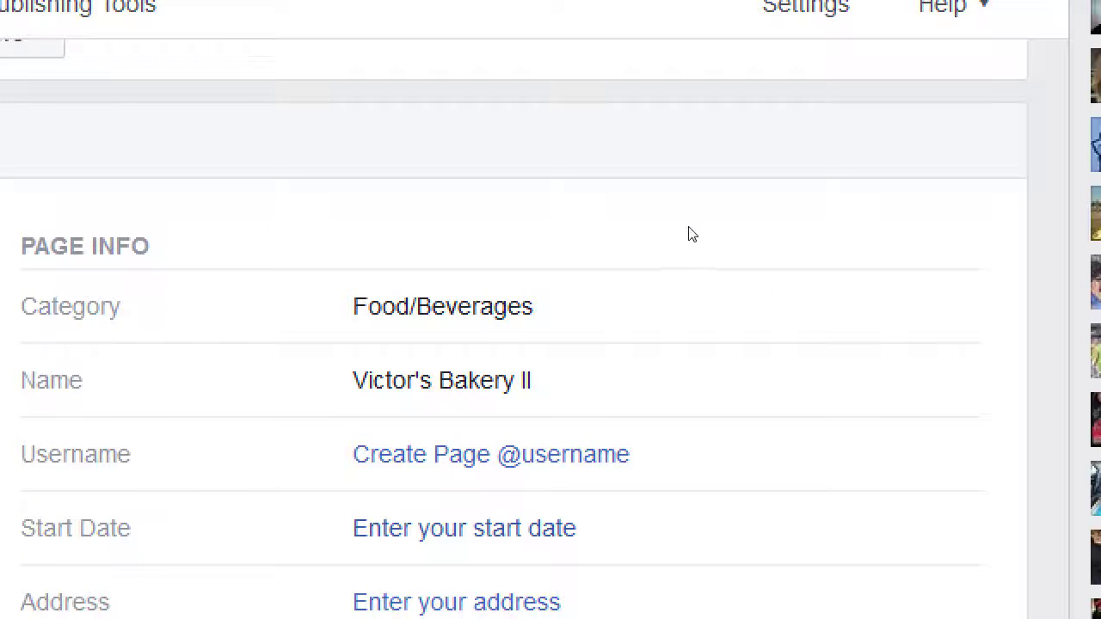
Try Sports > Sports Event as category, discard it keeping Food/Beverages, and open the rename form
{"action": "mouse_move", "coordinate": [718, 279]}
{"action": "left_click", "coordinate": [855, 275]}
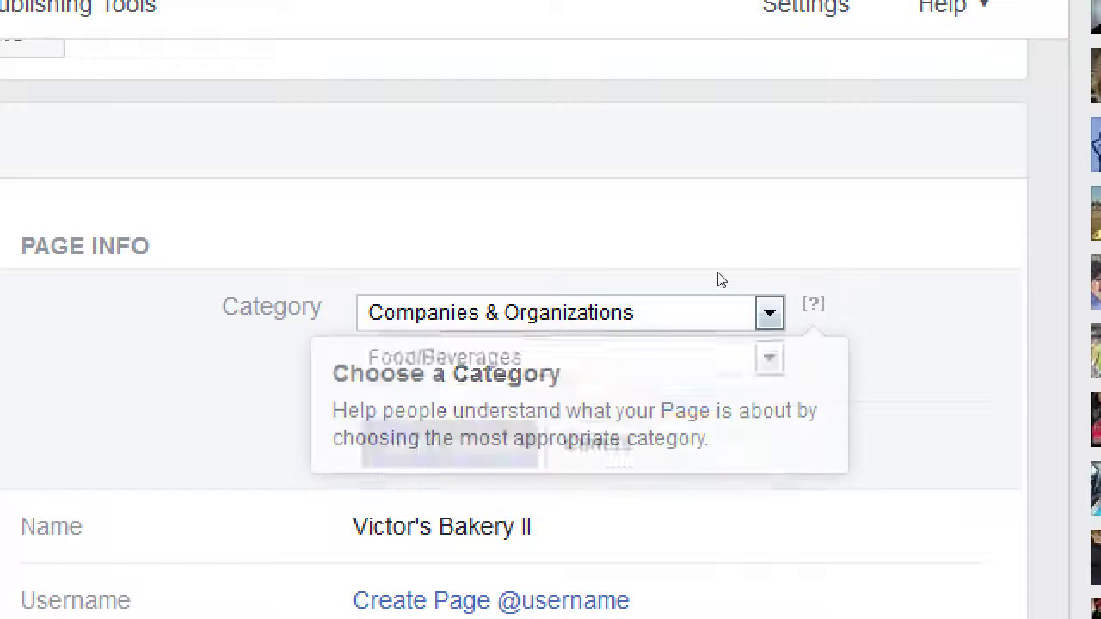
{"action": "key", "text": "alt+Down"}
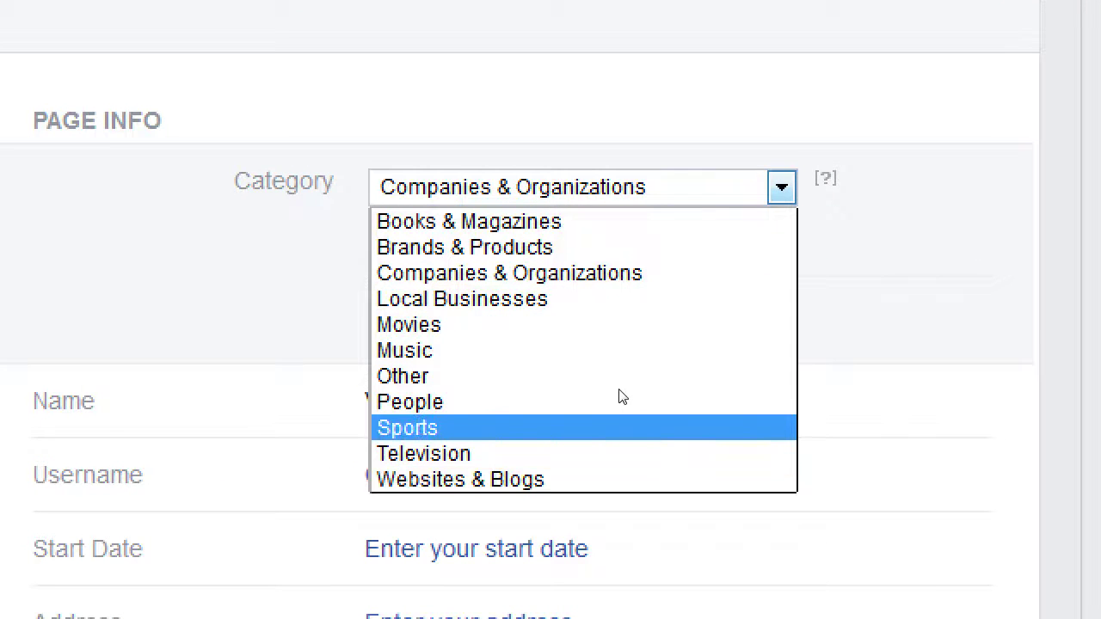
{"action": "left_click", "coordinate": [585, 486]}
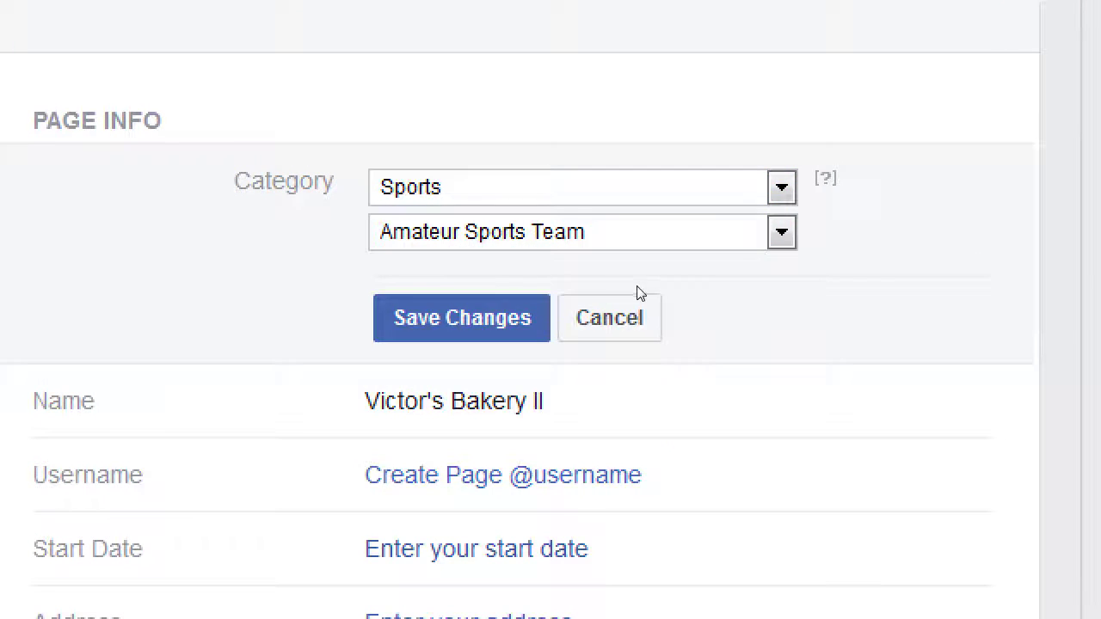
{"action": "key", "text": "alt+Down"}
{"action": "key", "text": "Down"}
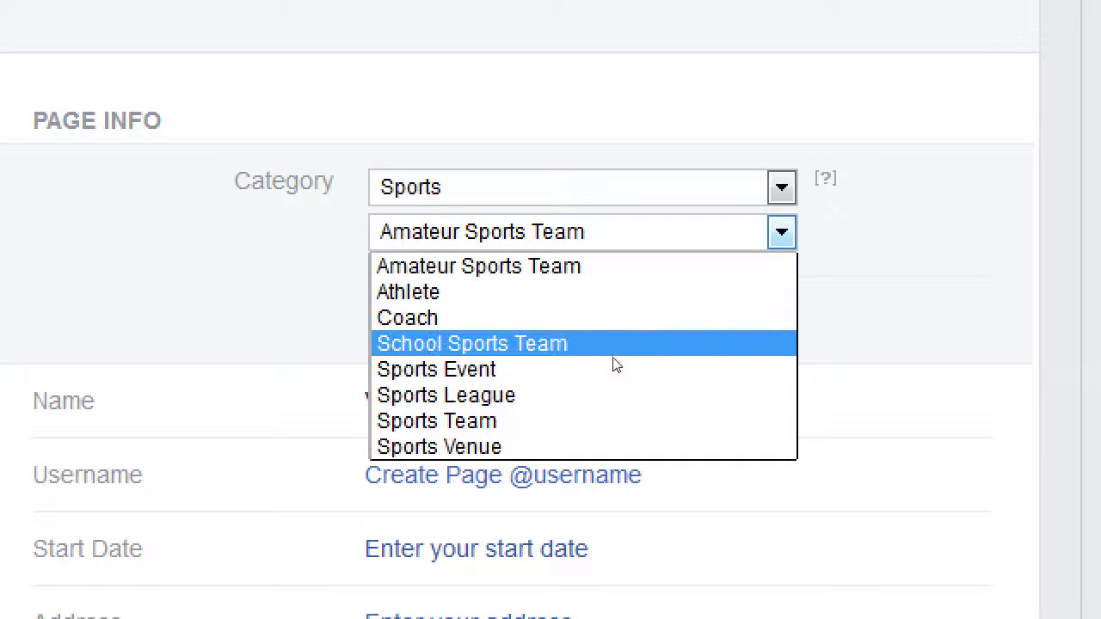
{"action": "left_click", "coordinate": [628, 367]}
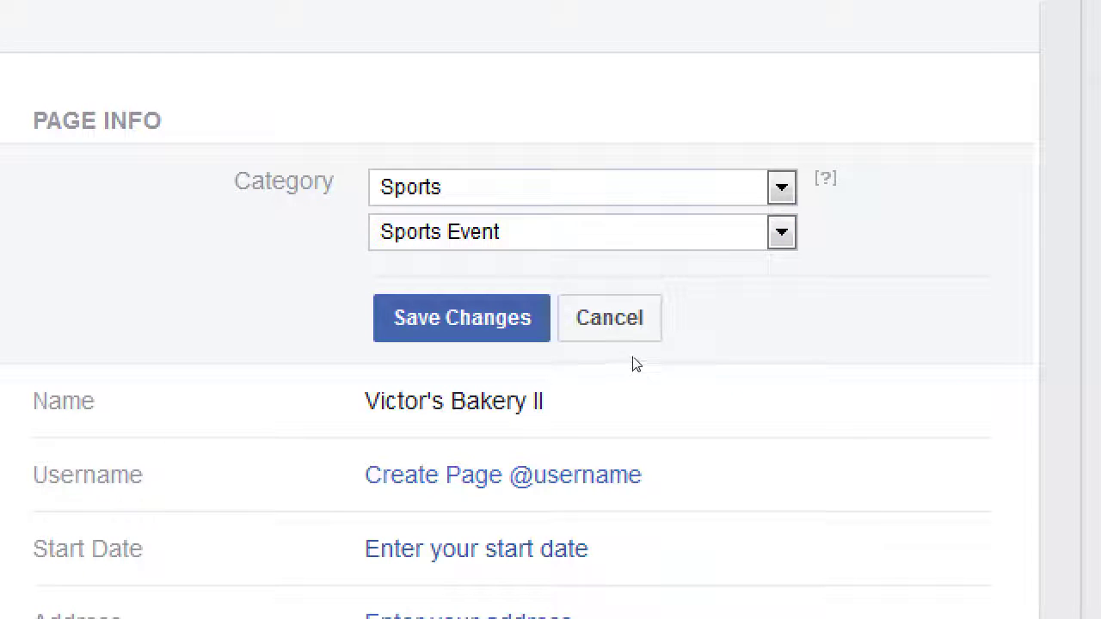
{"action": "left_click", "coordinate": [659, 338]}
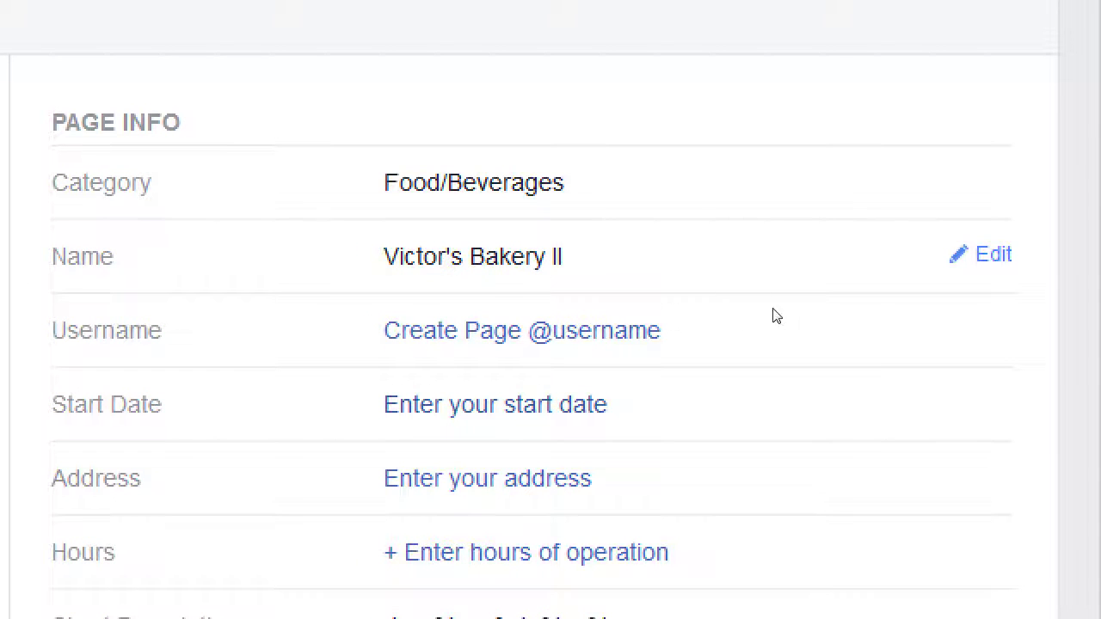
{"action": "left_click", "coordinate": [847, 314]}
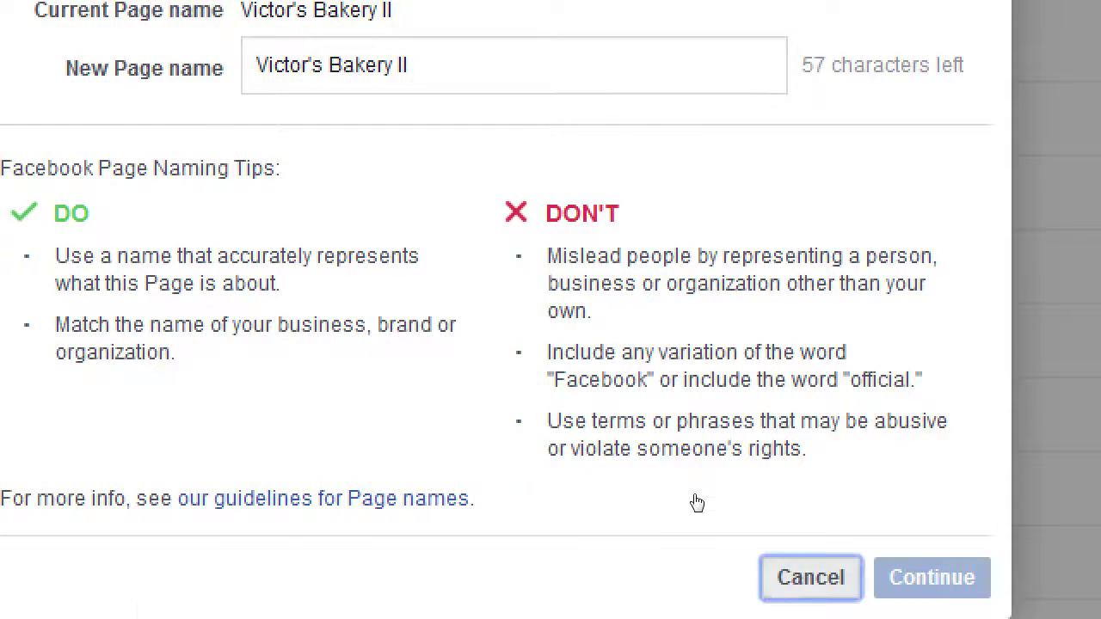
Dismiss the rename dialog without changes and look over the Page Info rows
{"action": "key", "text": "Escape"}
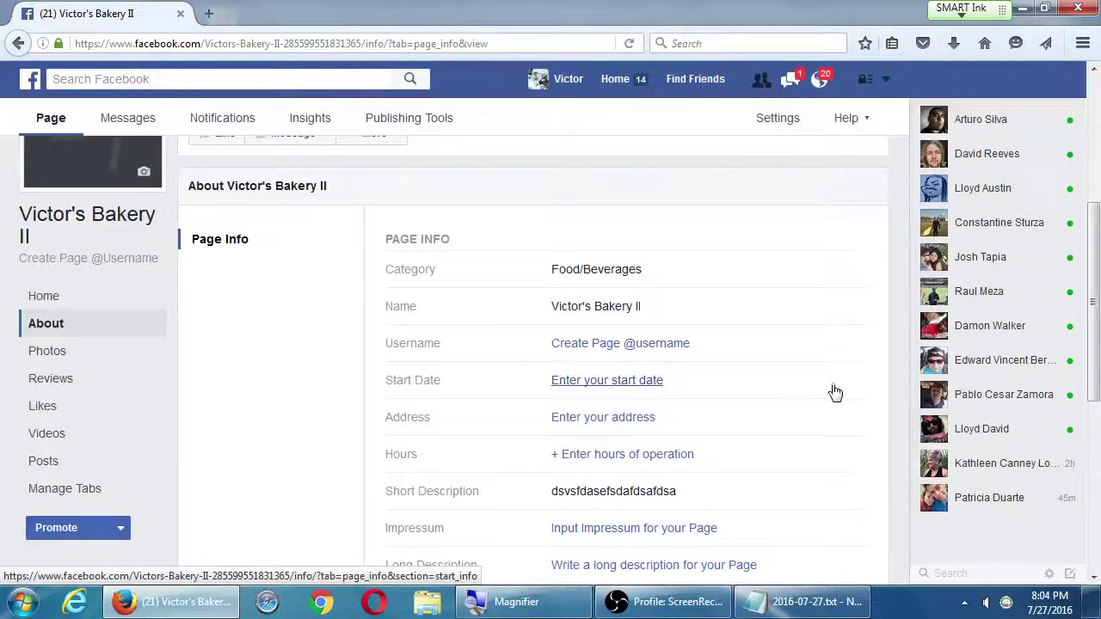
{"action": "scroll", "coordinate": [939, 378], "scroll_direction": "down", "scroll_amount": 2}
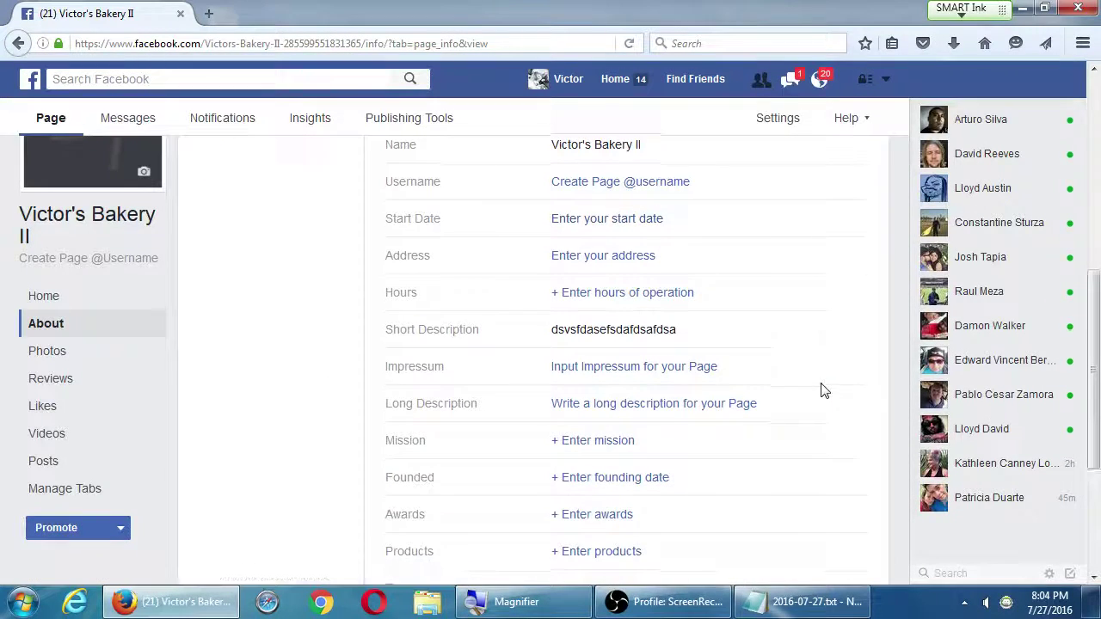
{"action": "scroll", "coordinate": [822, 388], "scroll_direction": "down", "scroll_amount": 3}
{"action": "scroll", "coordinate": [823, 387], "scroll_direction": "up", "scroll_amount": 5}
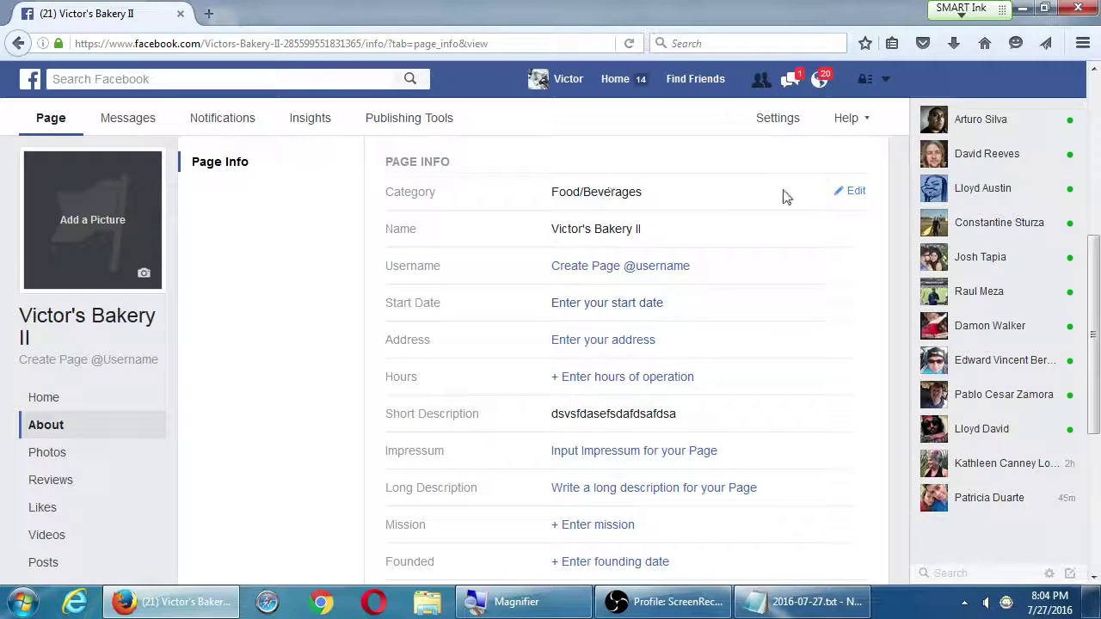
{"action": "left_click", "coordinate": [846, 196]}
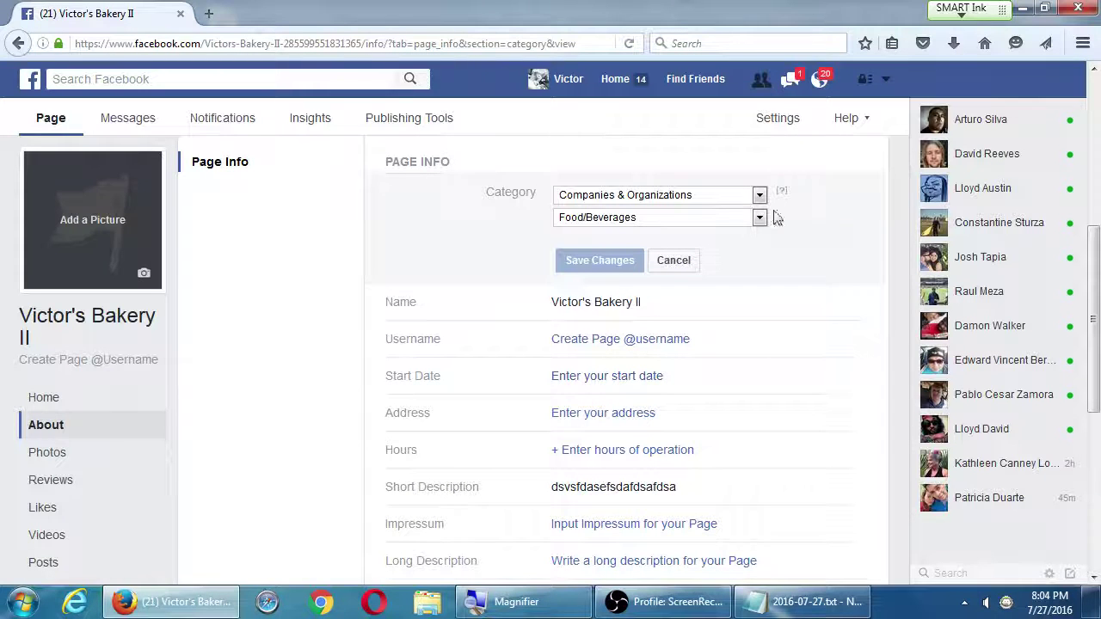
{"action": "left_click", "coordinate": [759, 194]}
{"action": "left_click", "coordinate": [866, 271]}
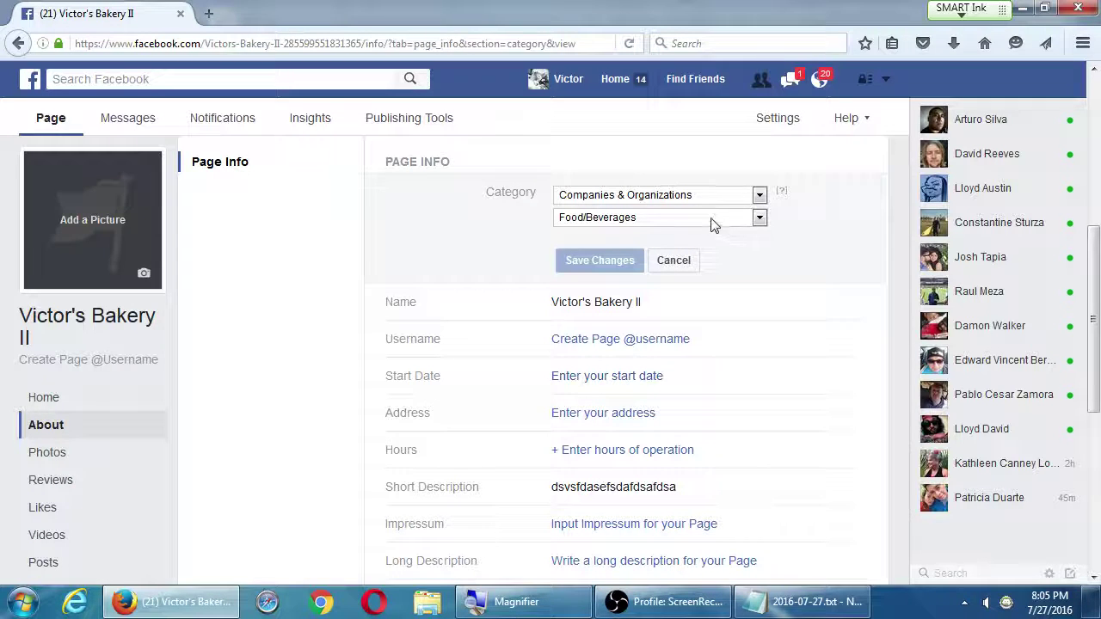
{"action": "left_click", "coordinate": [711, 195]}
{"action": "left_click", "coordinate": [451, 260]}
{"action": "left_click", "coordinate": [675, 260]}
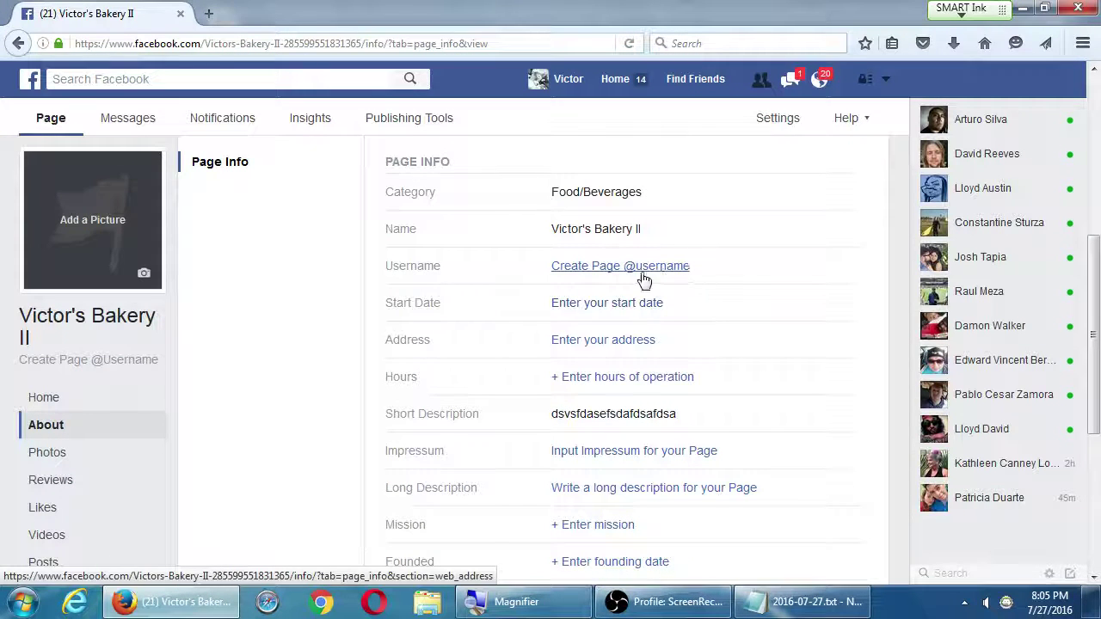
{"action": "left_click", "coordinate": [572, 268]}
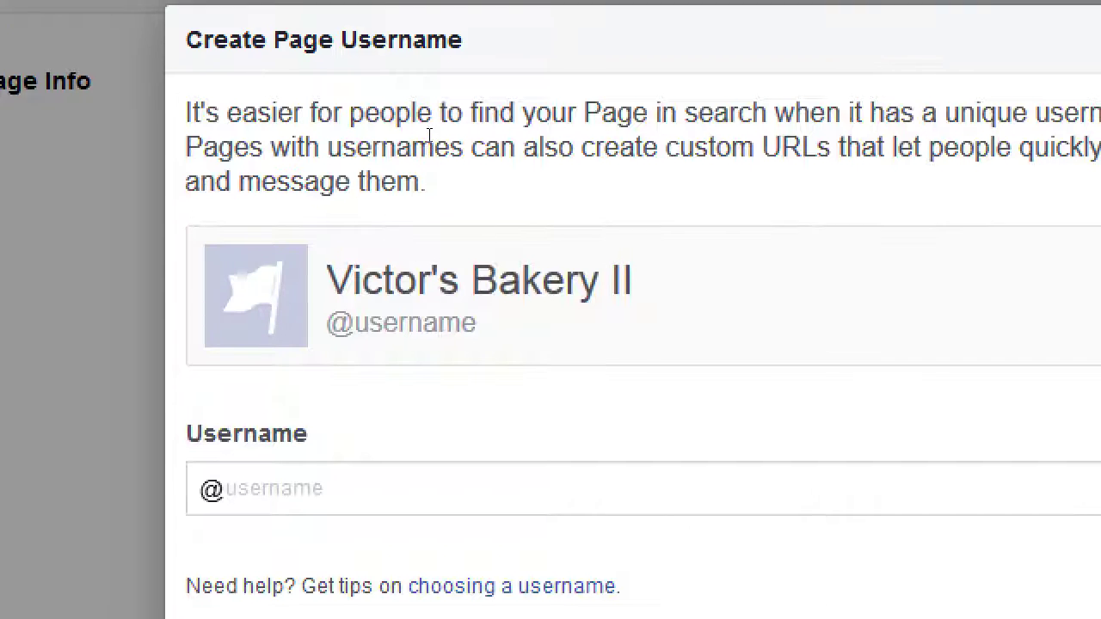
{"action": "left_click_drag", "start_coordinate": [713, 146], "coordinate": [801, 146]}
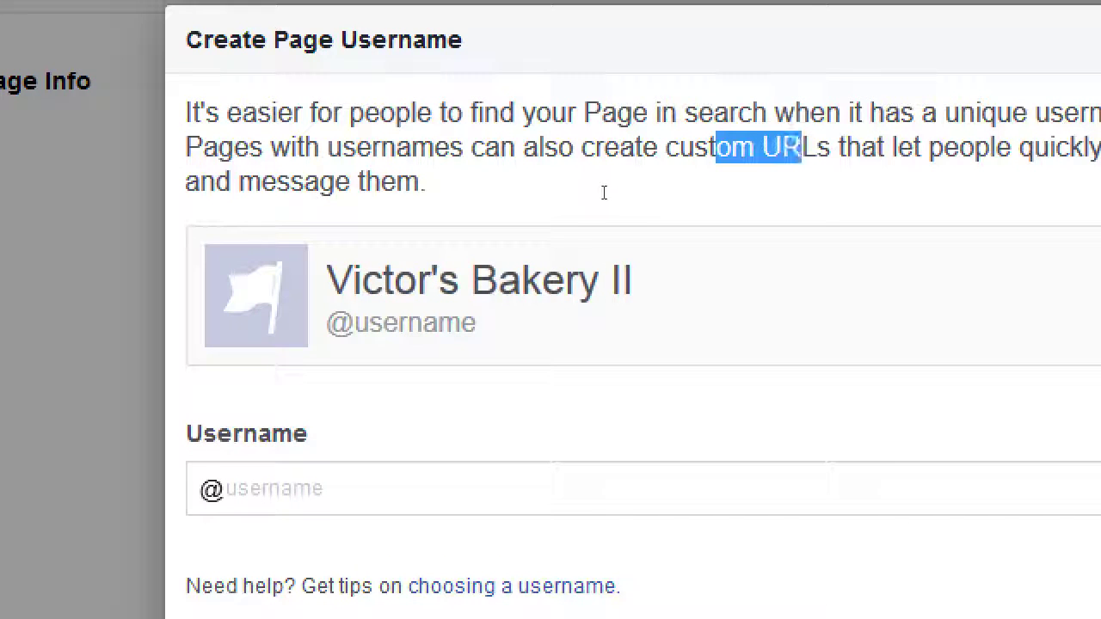
{"action": "key", "text": "Tab"}
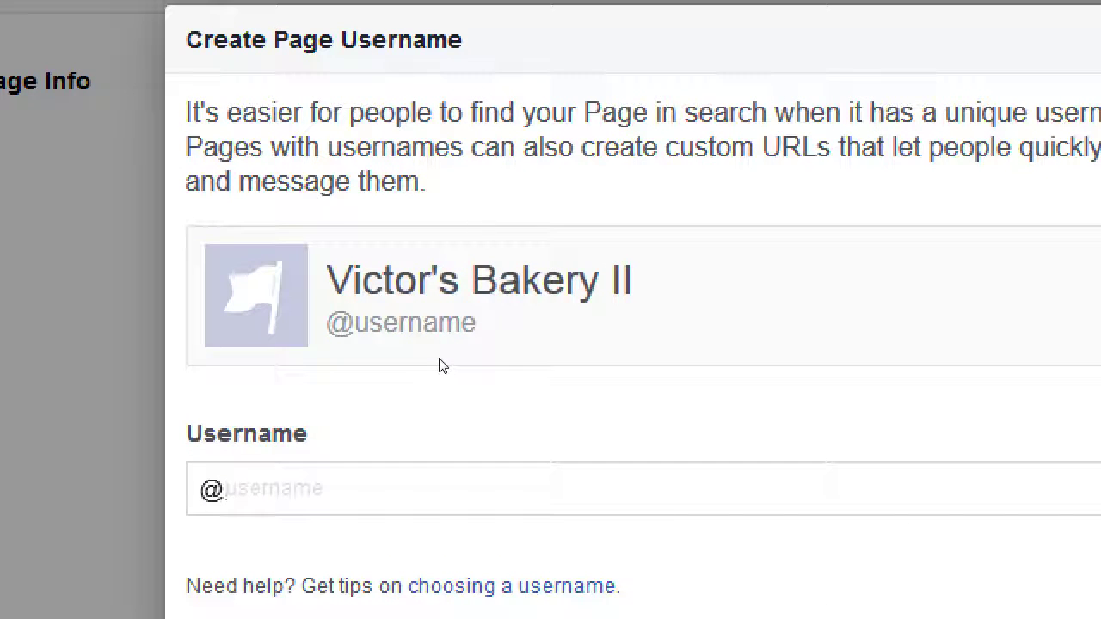
{"action": "type", "text": "victorsbakery"}
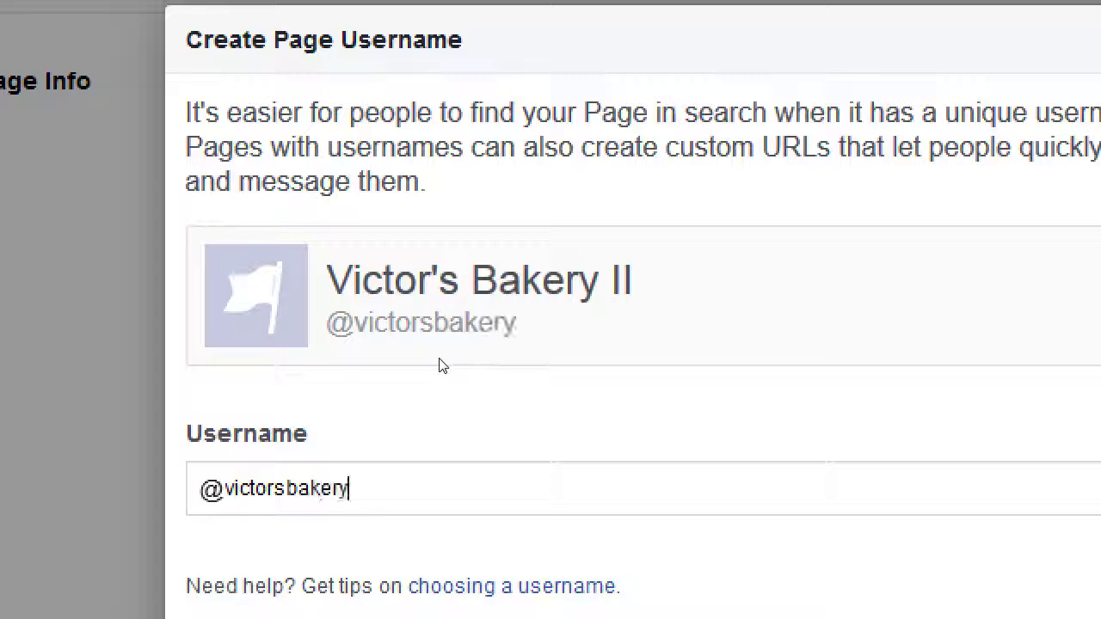
{"action": "key", "text": "Tab"}
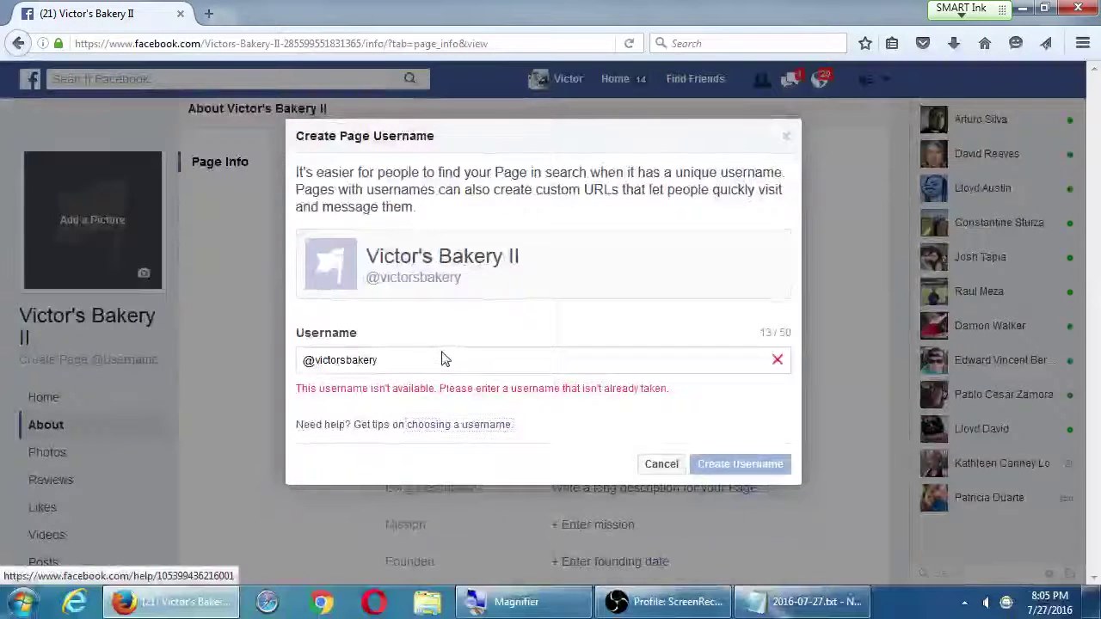
{"action": "double_click", "coordinate": [492, 476]}
{"action": "left_click", "coordinate": [453, 358]}
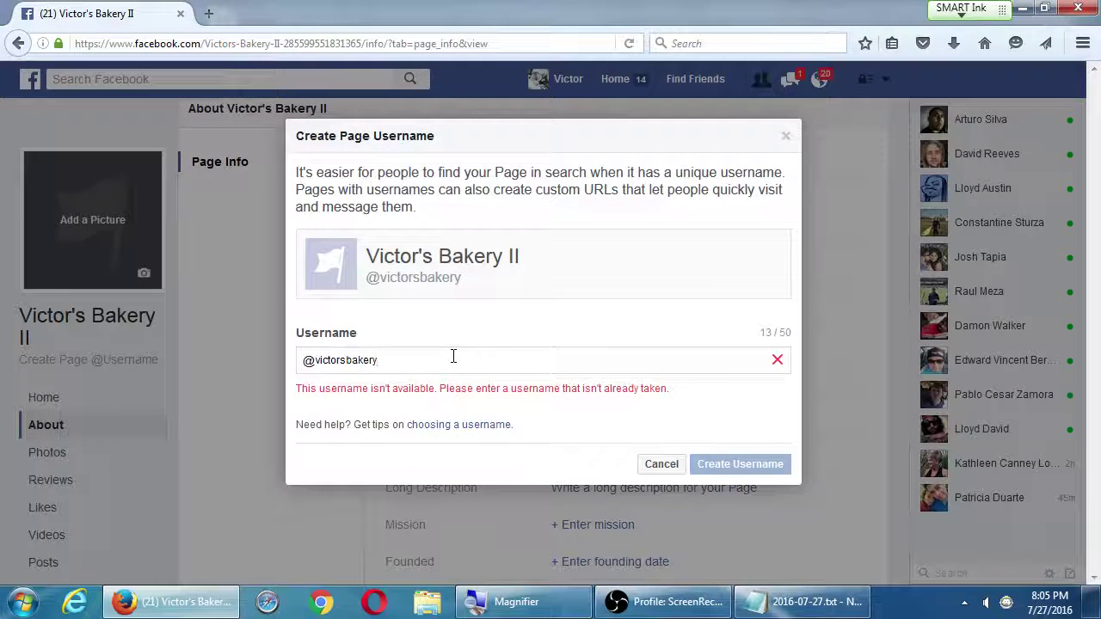
{"action": "type", "text": "123"}
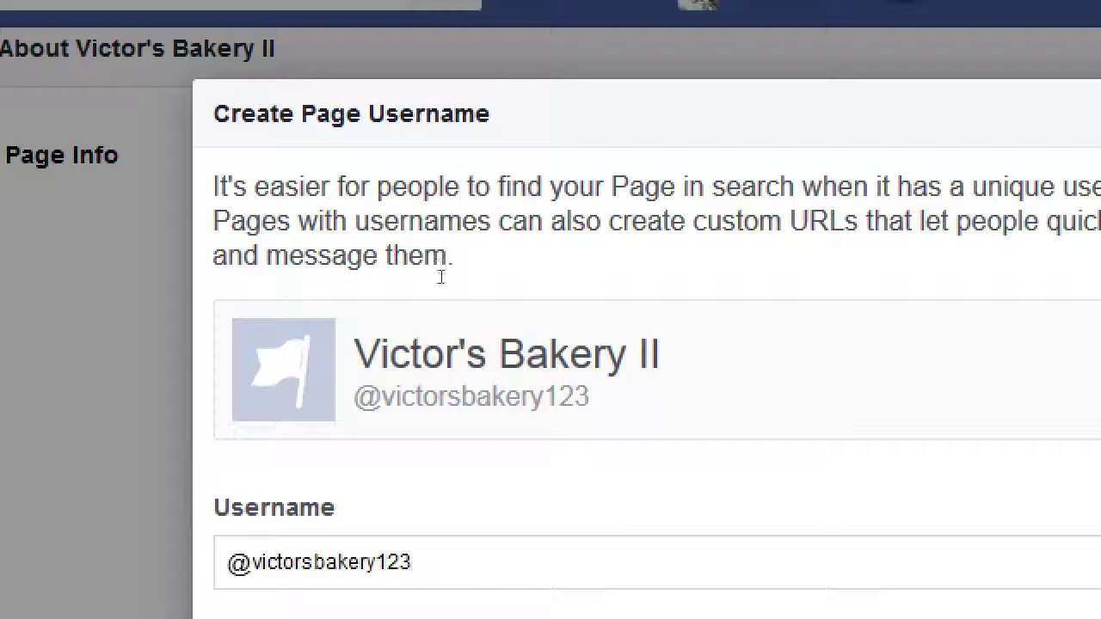
{"action": "left_click_drag", "start_coordinate": [261, 221], "coordinate": [570, 191]}
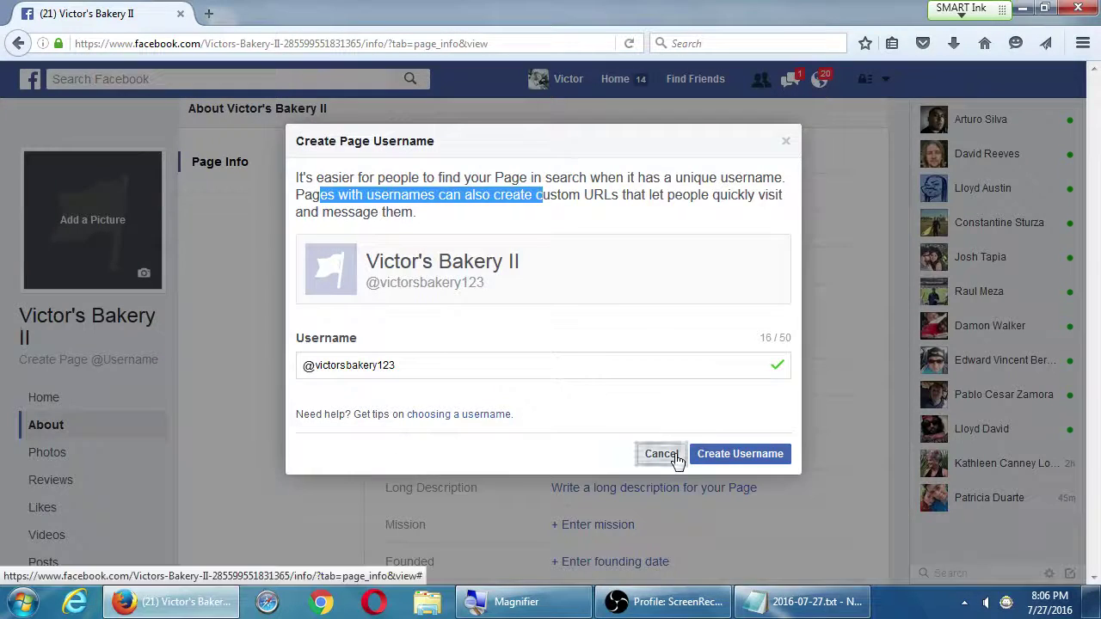
{"action": "left_click", "coordinate": [674, 456]}
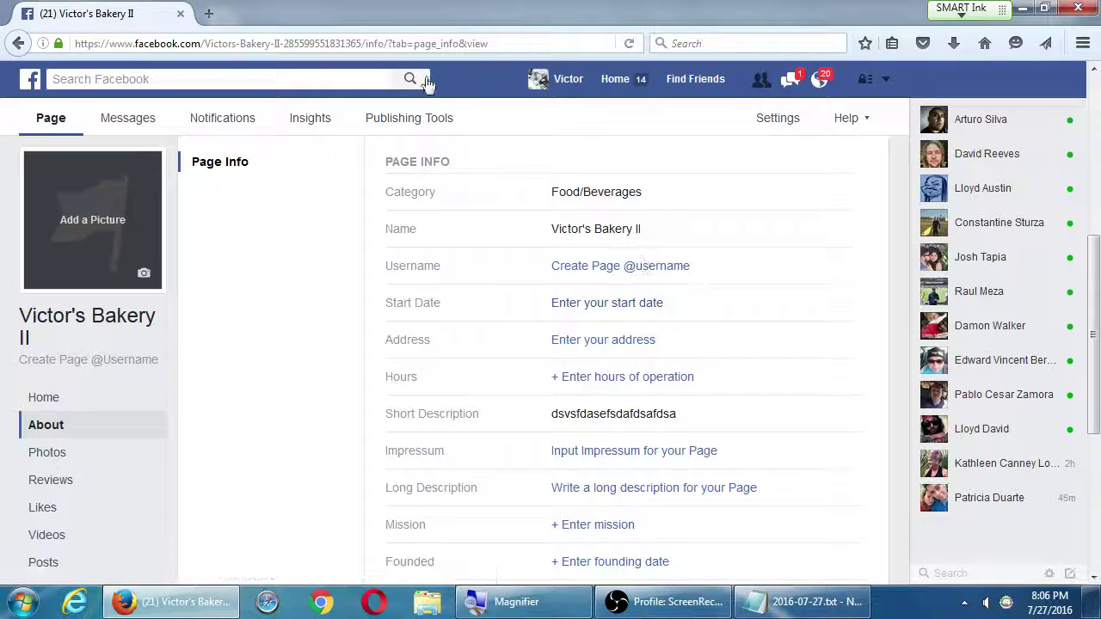
{"action": "key", "text": "super+plus"}
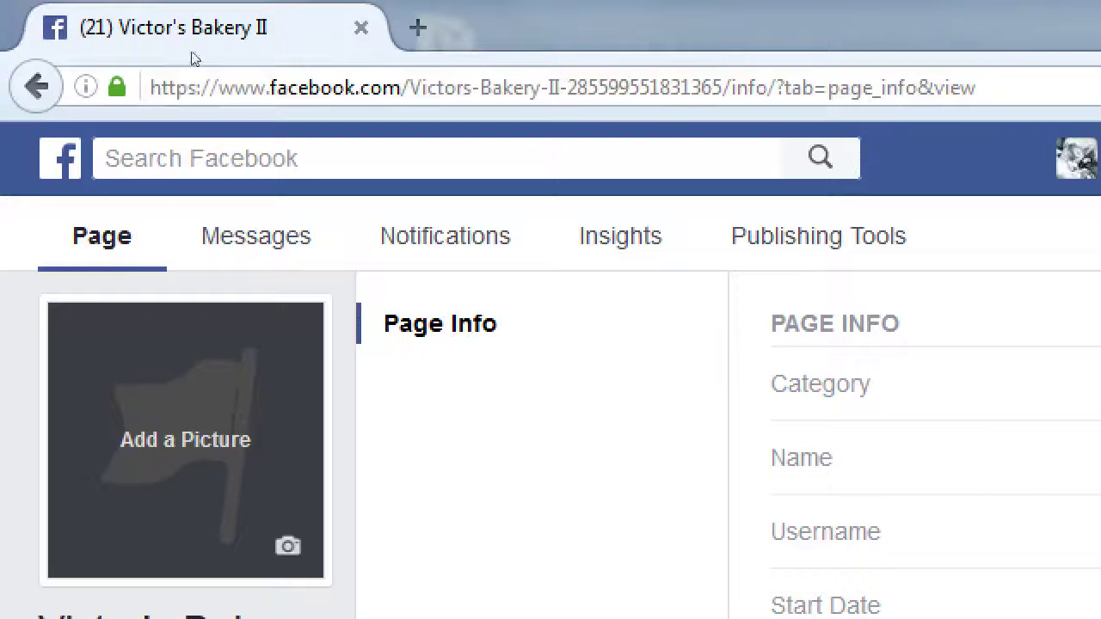
{"action": "left_click_drag", "start_coordinate": [34, 14], "coordinate": [363, 14]}
{"action": "left_click", "coordinate": [295, 37]}
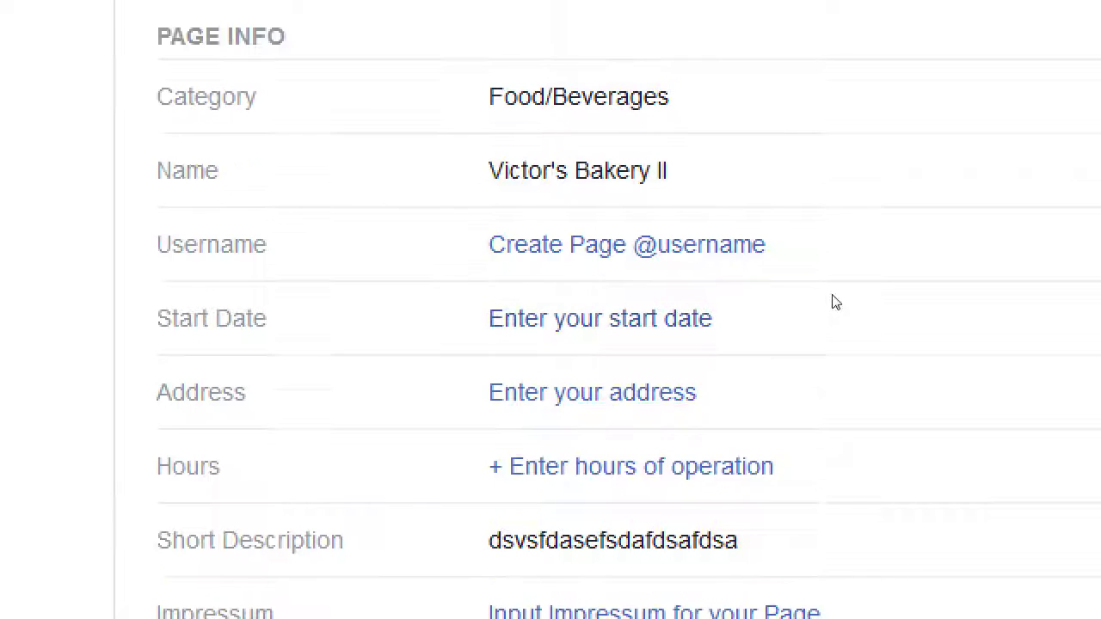
{"action": "left_click", "coordinate": [624, 309]}
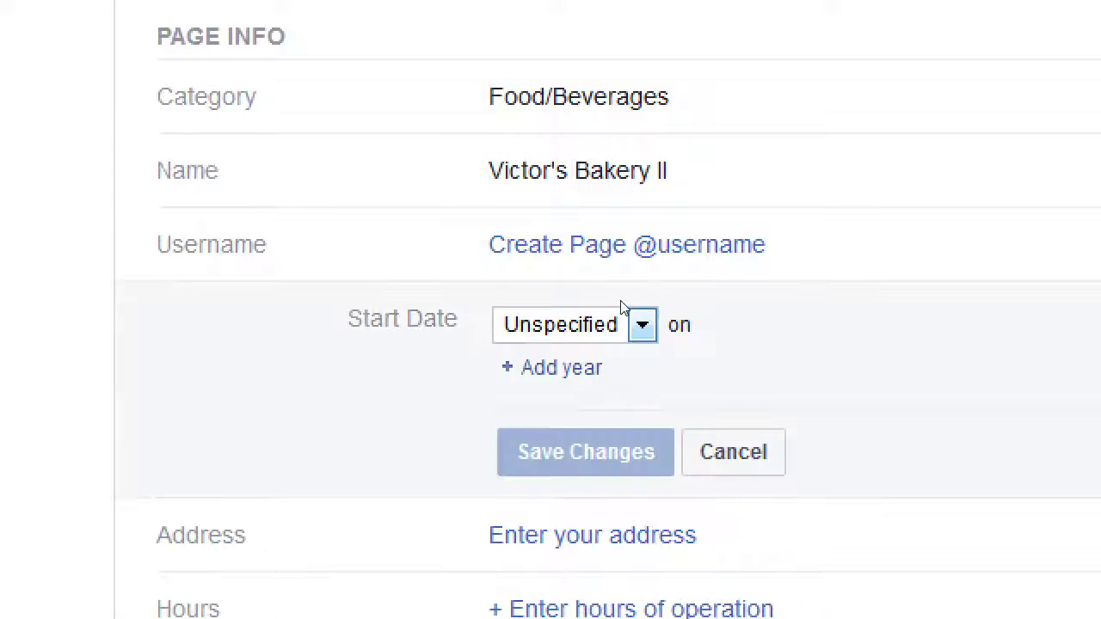
{"action": "left_click", "coordinate": [626, 321]}
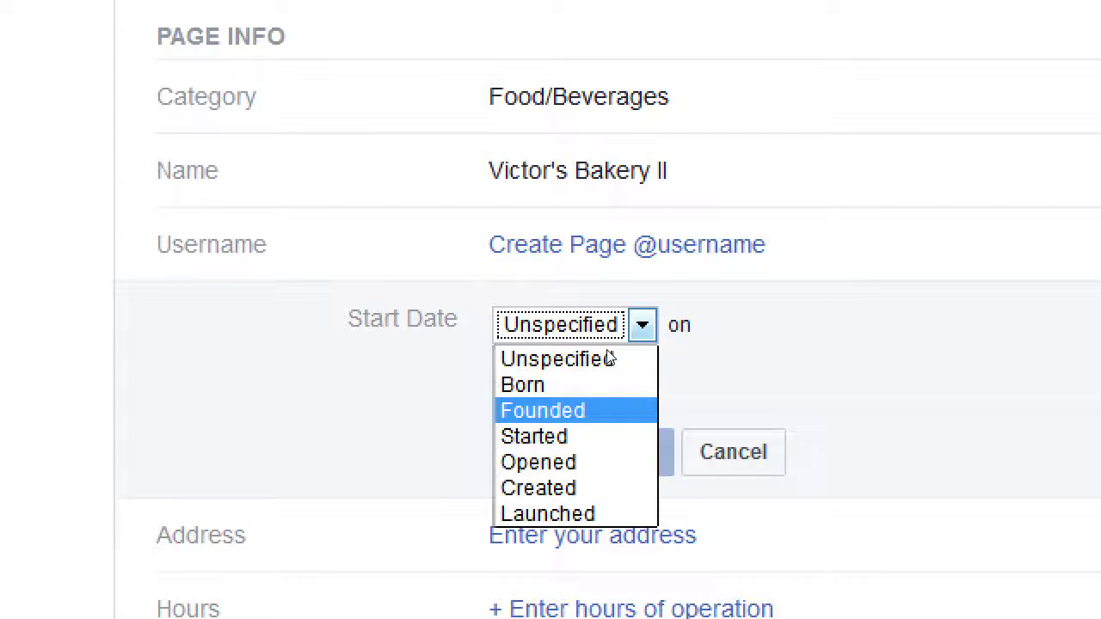
{"action": "key", "text": "Down"}
{"action": "key", "text": "Down"}
{"action": "key", "text": "Down"}
{"action": "left_click", "coordinate": [669, 372]}
{"action": "key", "text": "Escape"}
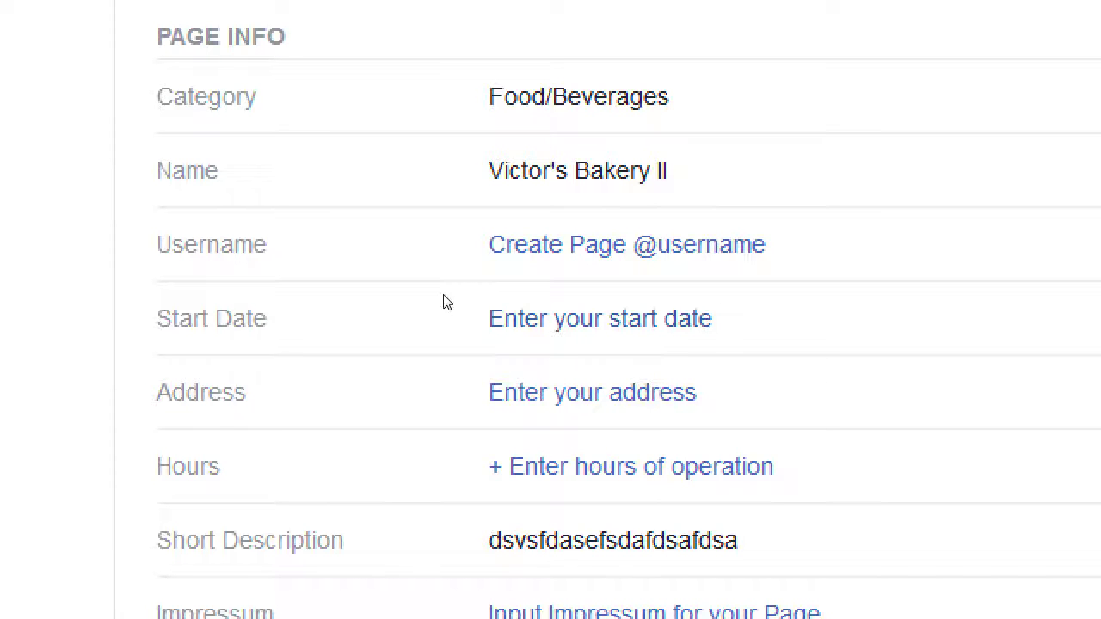
{"action": "left_click", "coordinate": [575, 312]}
{"action": "left_click", "coordinate": [585, 312]}
{"action": "key", "text": "Down"}
{"action": "key", "text": "Down"}
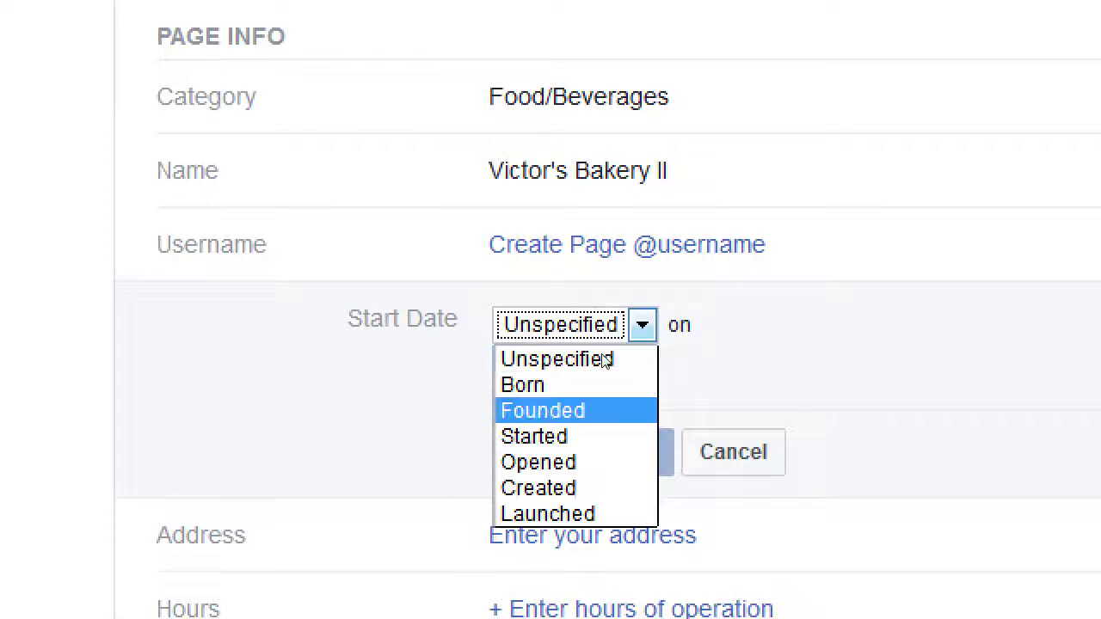
{"action": "key", "text": "Return"}
{"action": "key", "text": "Tab"}
{"action": "key", "text": "Return"}
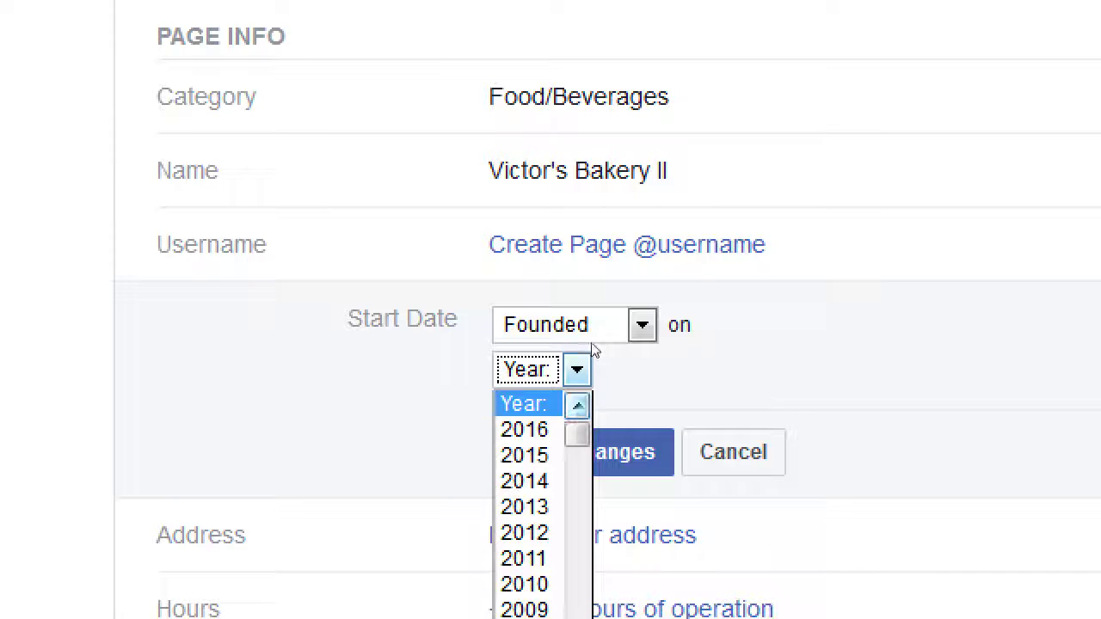
{"action": "left_click", "coordinate": [567, 512]}
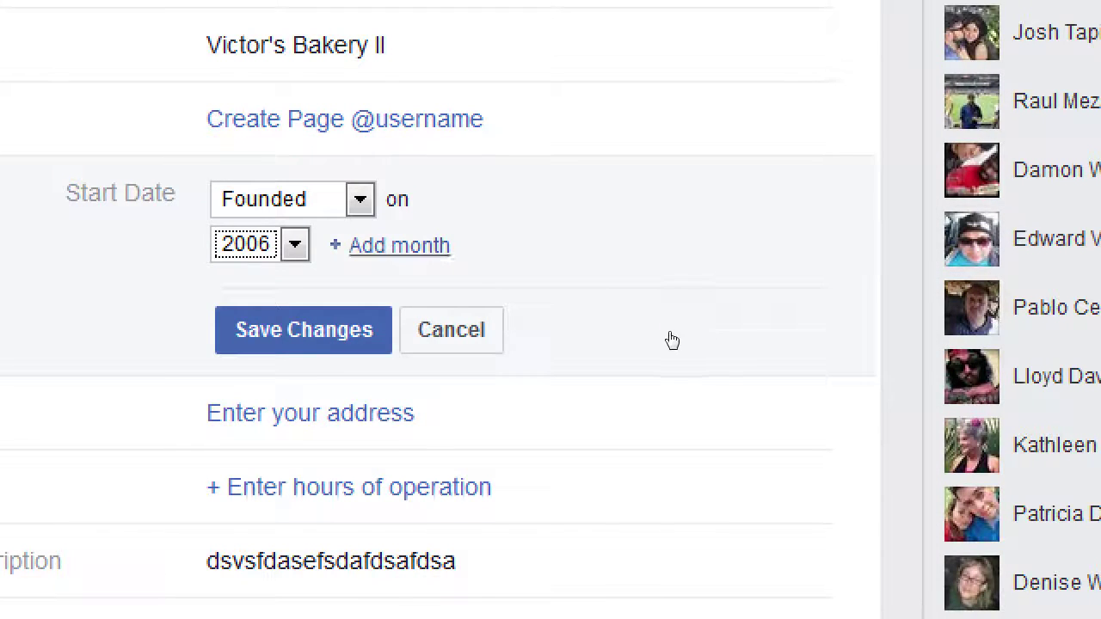
{"action": "key", "text": "Tab"}
{"action": "key", "text": "Return"}
{"action": "key", "text": "Down"}
{"action": "key", "text": "Down"}
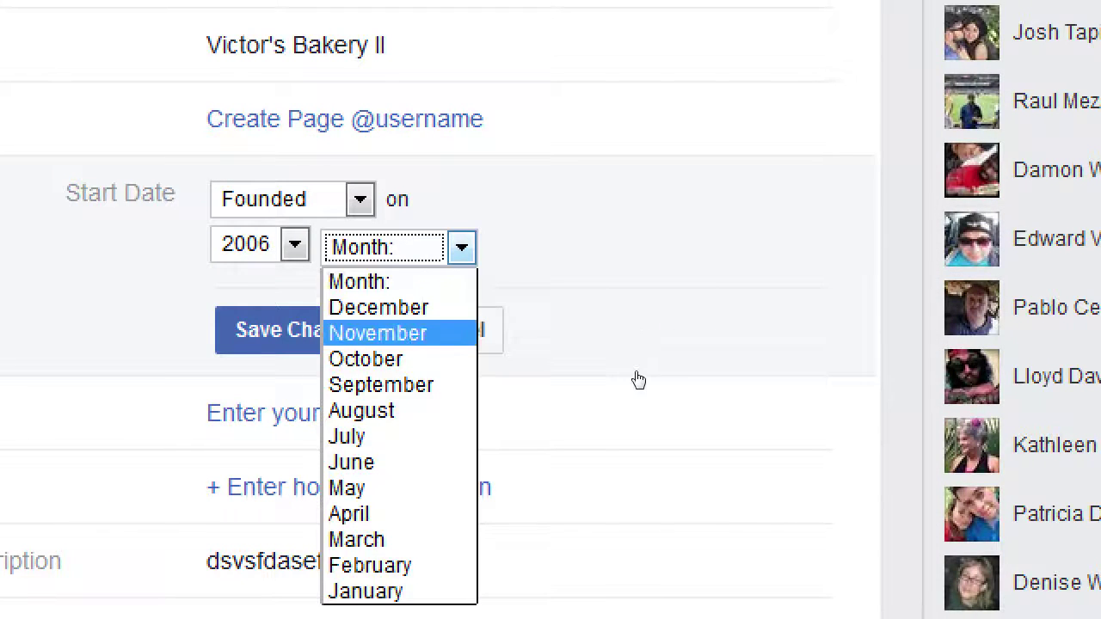
{"action": "key", "text": "Return"}
{"action": "key", "text": "Tab"}
{"action": "key", "text": "Return"}
{"action": "key", "text": "Down"}
{"action": "key", "text": "Down"}
{"action": "key", "text": "Down"}
{"action": "key", "text": "Return"}
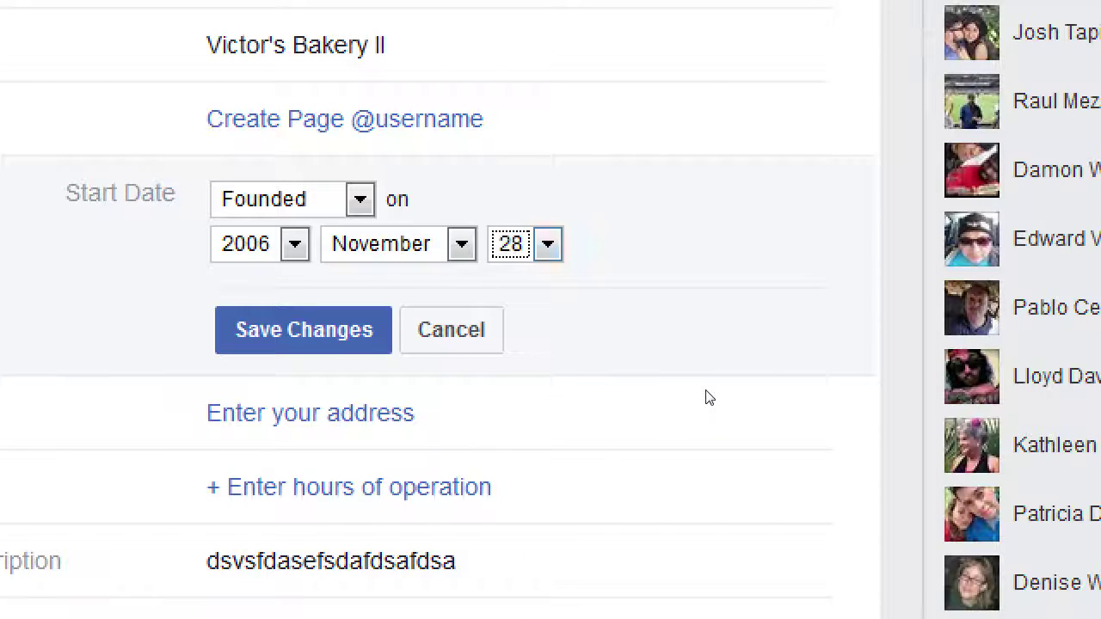
{"action": "key", "text": "shift+Tab"}
{"action": "key", "text": "shift+Tab"}
{"action": "key", "text": "shift+Tab"}
{"action": "key", "text": "Return"}
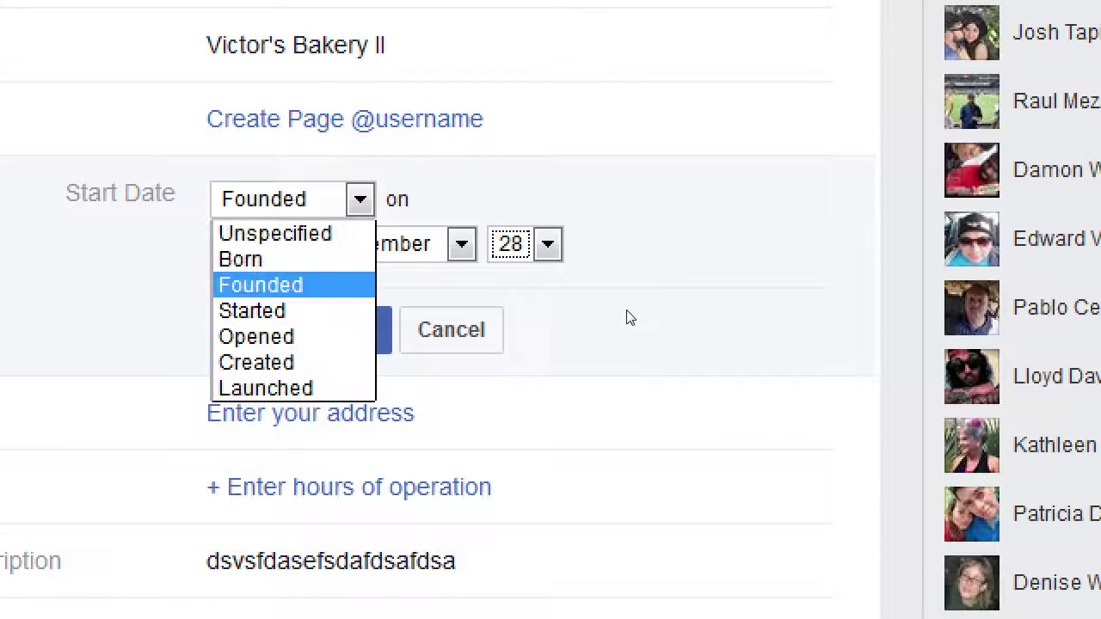
{"action": "key", "text": "Down"}
{"action": "key", "text": "Down"}
{"action": "key", "text": "Down"}
{"action": "key", "text": "Down"}
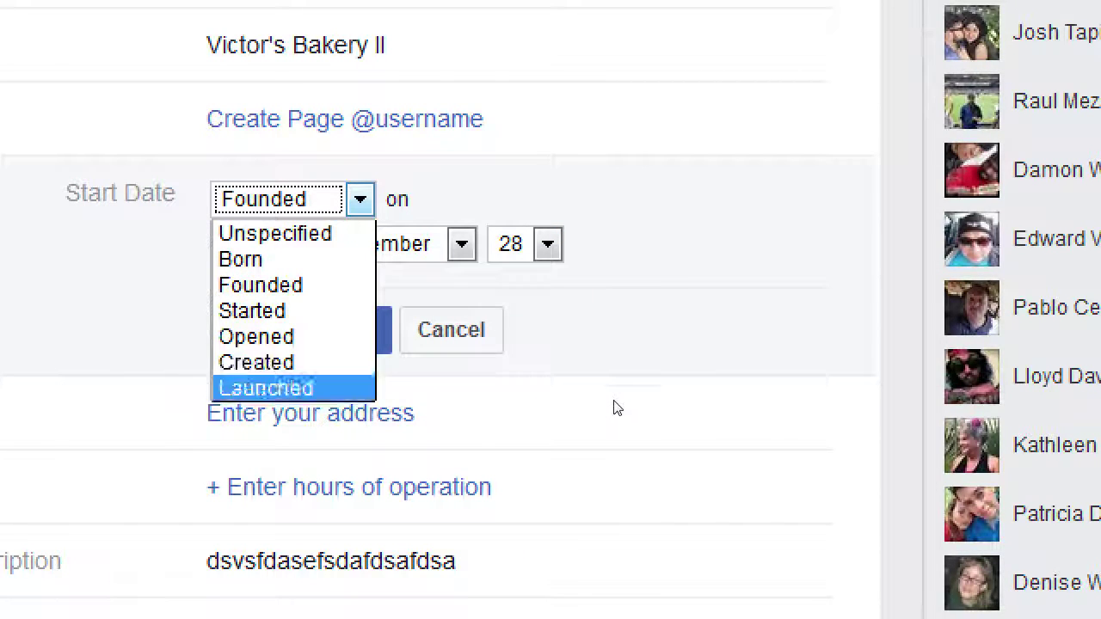
{"action": "key", "text": "Return"}
{"action": "key", "text": "Tab"}
{"action": "key", "text": "Return"}
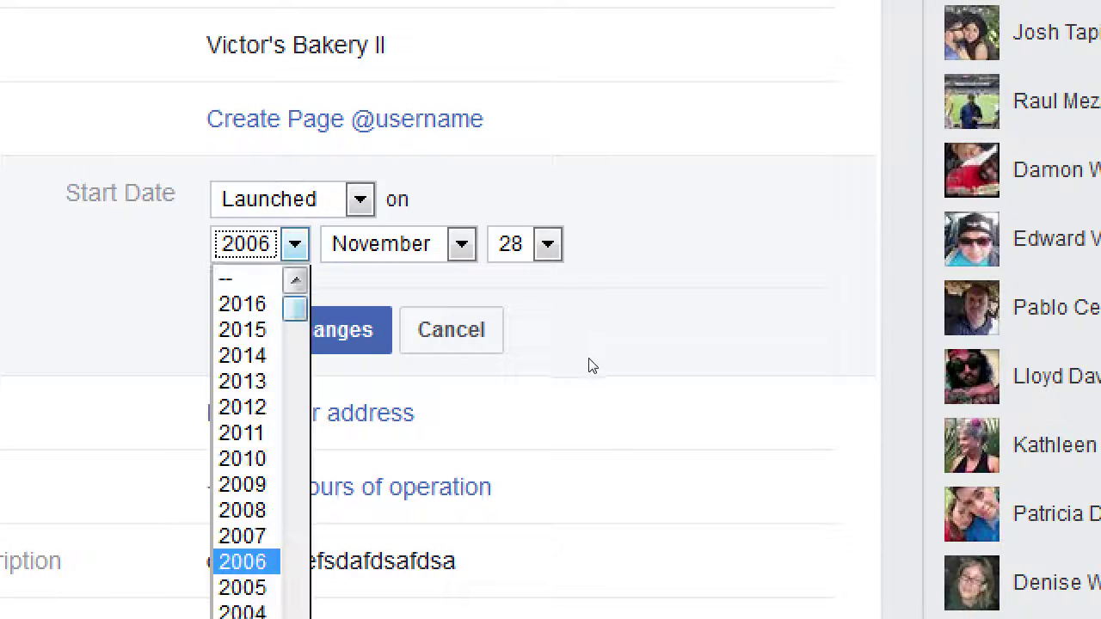
{"action": "key", "text": "Up"}
{"action": "key", "text": "Up"}
{"action": "key", "text": "Up"}
{"action": "key", "text": "Up"}
{"action": "key", "text": "Up"}
{"action": "key", "text": "Up"}
{"action": "key", "text": "Up"}
{"action": "key", "text": "Up"}
{"action": "key", "text": "Up"}
{"action": "key", "text": "Up"}
{"action": "key", "text": "Return"}
{"action": "key", "text": "Tab"}
{"action": "key", "text": "Return"}
{"action": "key", "text": "Return"}
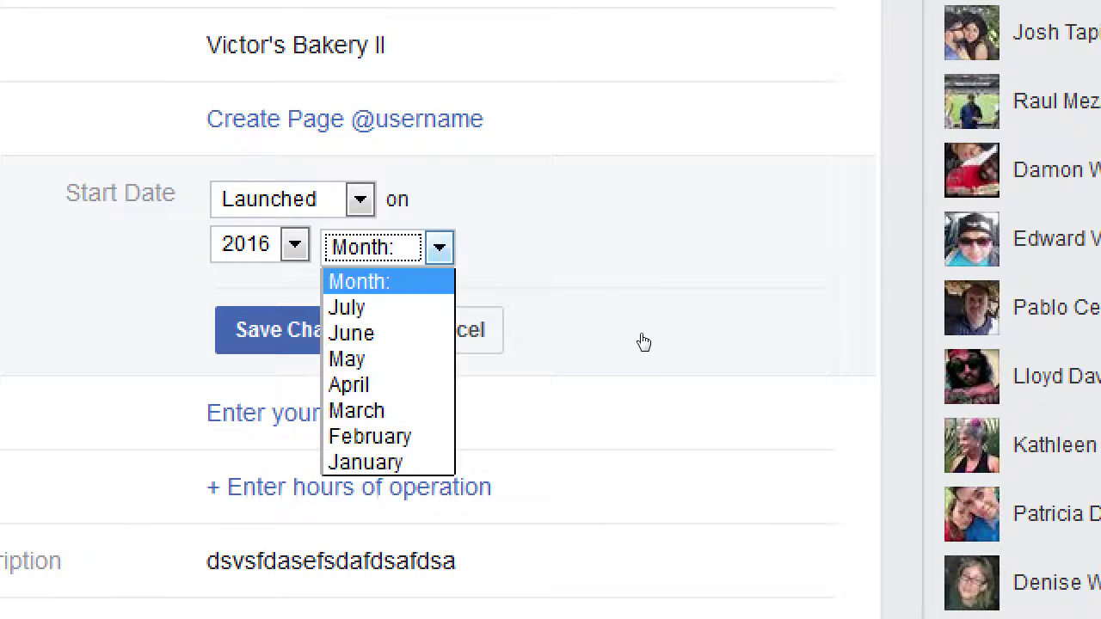
{"action": "key", "text": "Down"}
{"action": "key", "text": "Down"}
{"action": "key", "text": "Up"}
{"action": "key", "text": "Return"}
{"action": "key", "text": "Tab"}
{"action": "key", "text": "Return"}
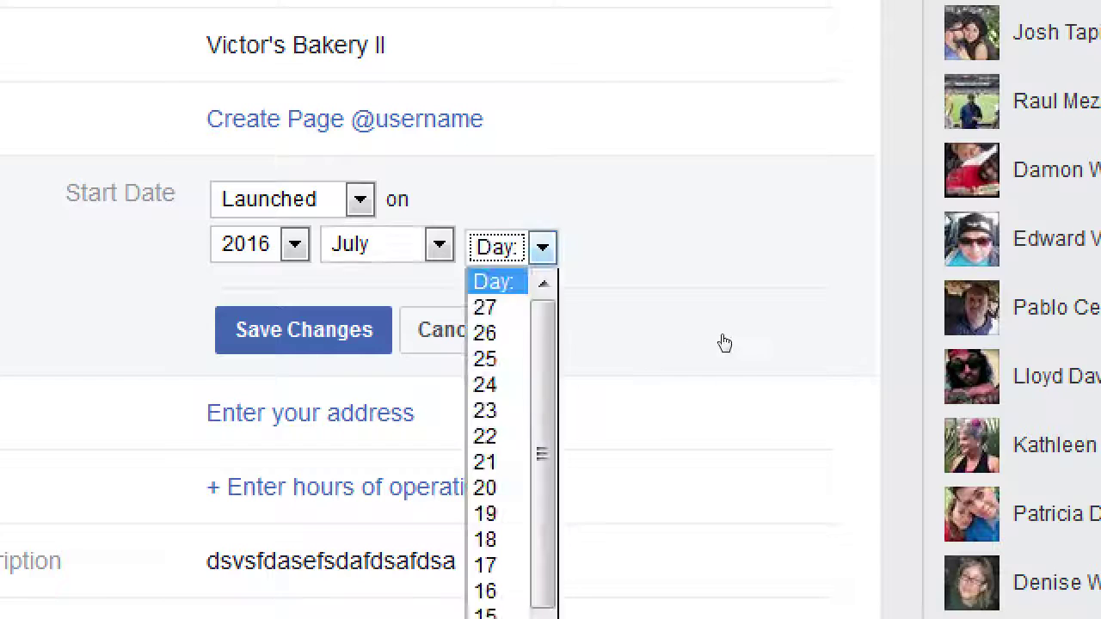
{"action": "key", "text": "Down"}
{"action": "key", "text": "Down"}
{"action": "key", "text": "Up"}
{"action": "key", "text": "Return"}
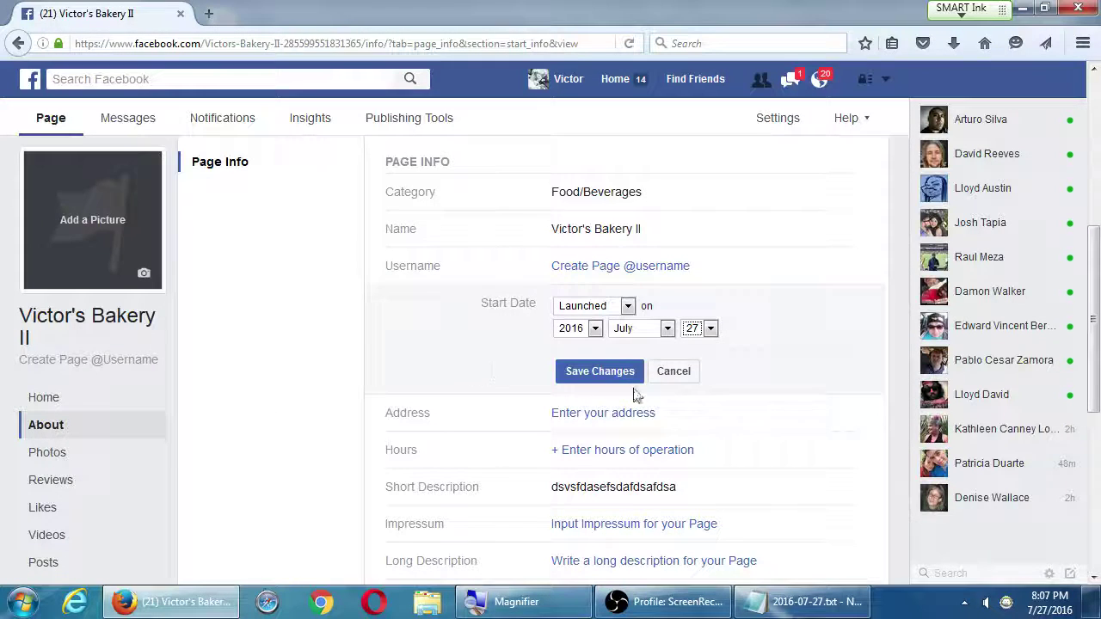
{"action": "left_click", "coordinate": [669, 374]}
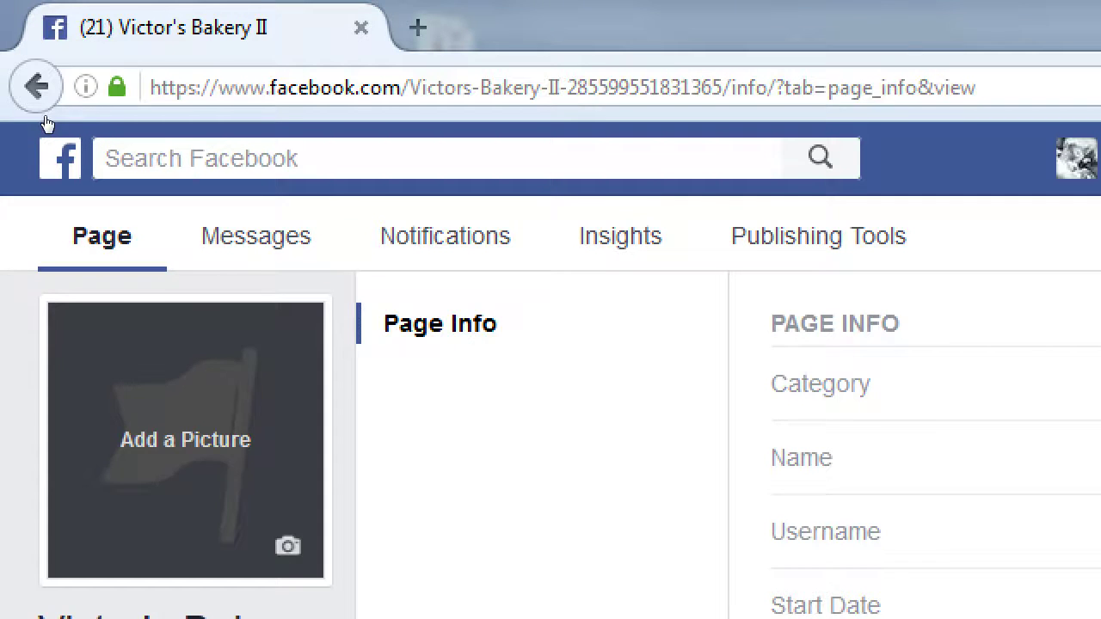
Go back to the Page, open its About section, and begin entering an address in Page Info
{"action": "left_click", "coordinate": [42, 108]}
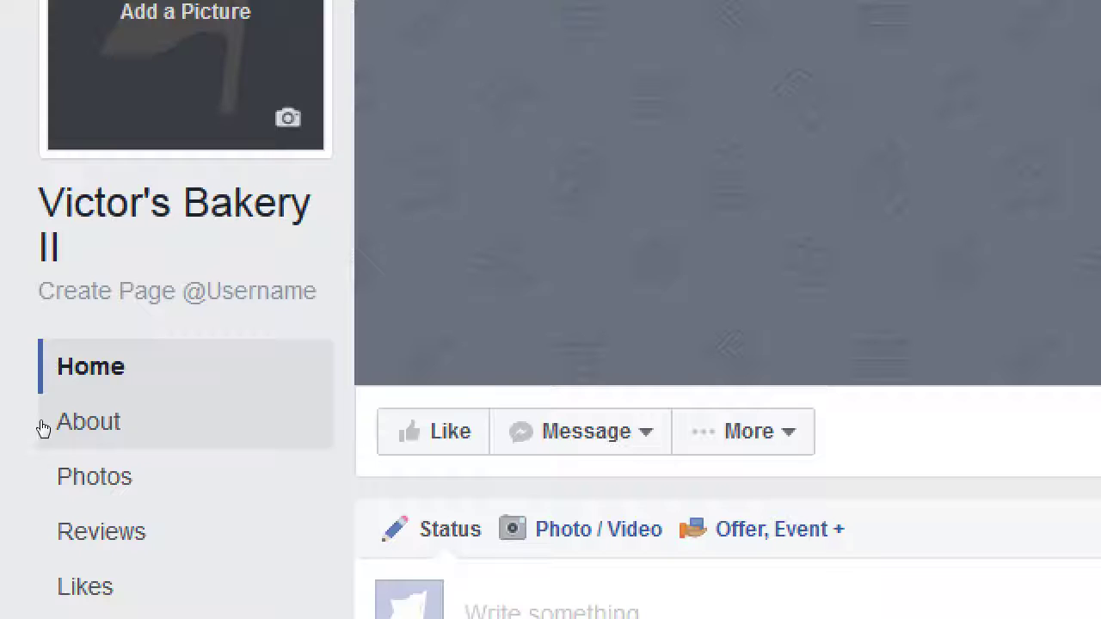
{"action": "left_click", "coordinate": [43, 427]}
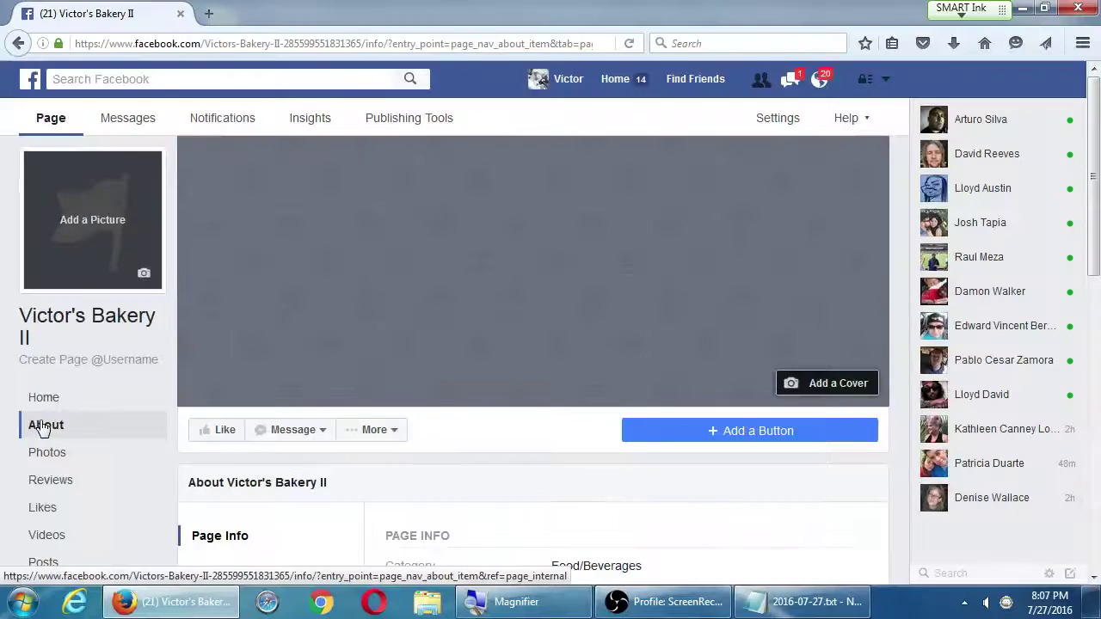
{"action": "scroll", "coordinate": [527, 399], "scroll_direction": "down", "scroll_amount": 5}
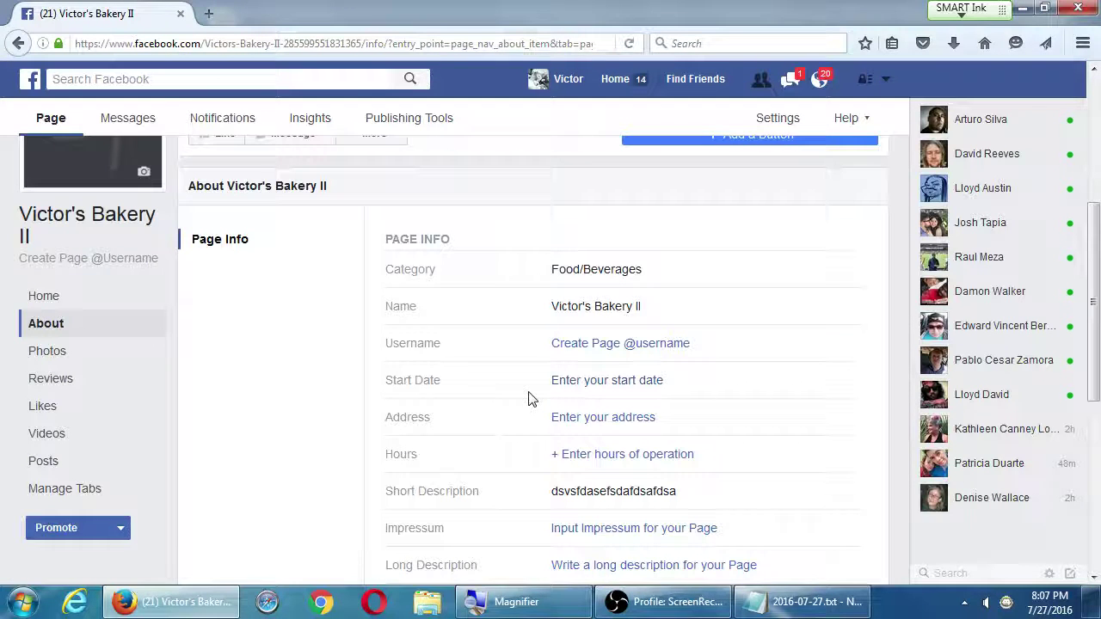
{"action": "left_click", "coordinate": [580, 420]}
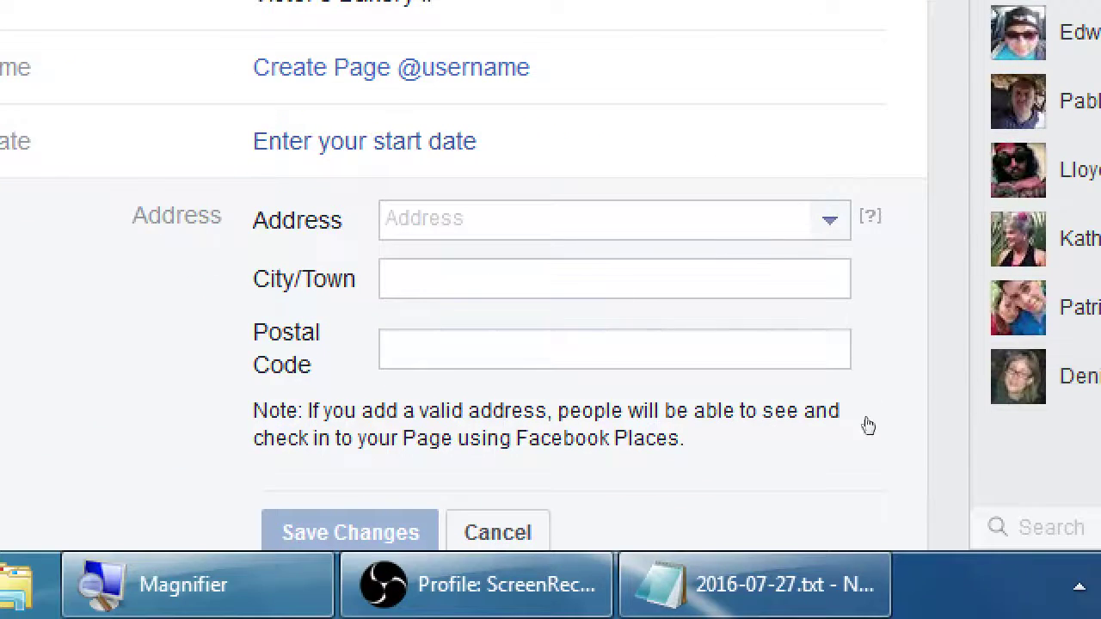
View the alternative address options, close them unchosen, and cancel the blank address form
{"action": "mouse_move", "coordinate": [870, 216]}
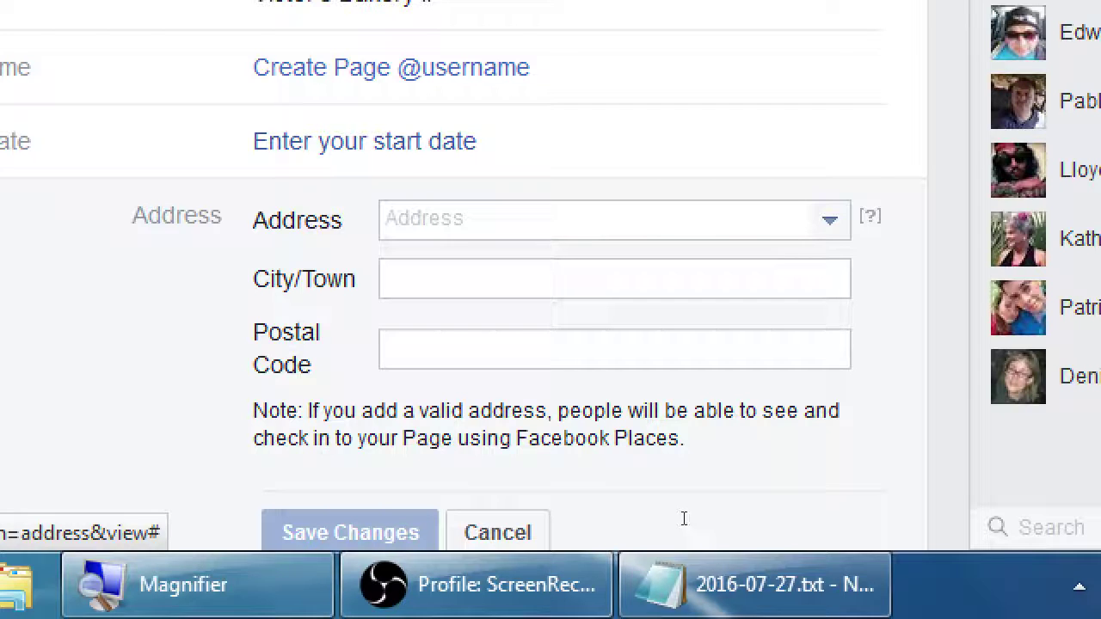
{"action": "key", "text": "super+minus"}
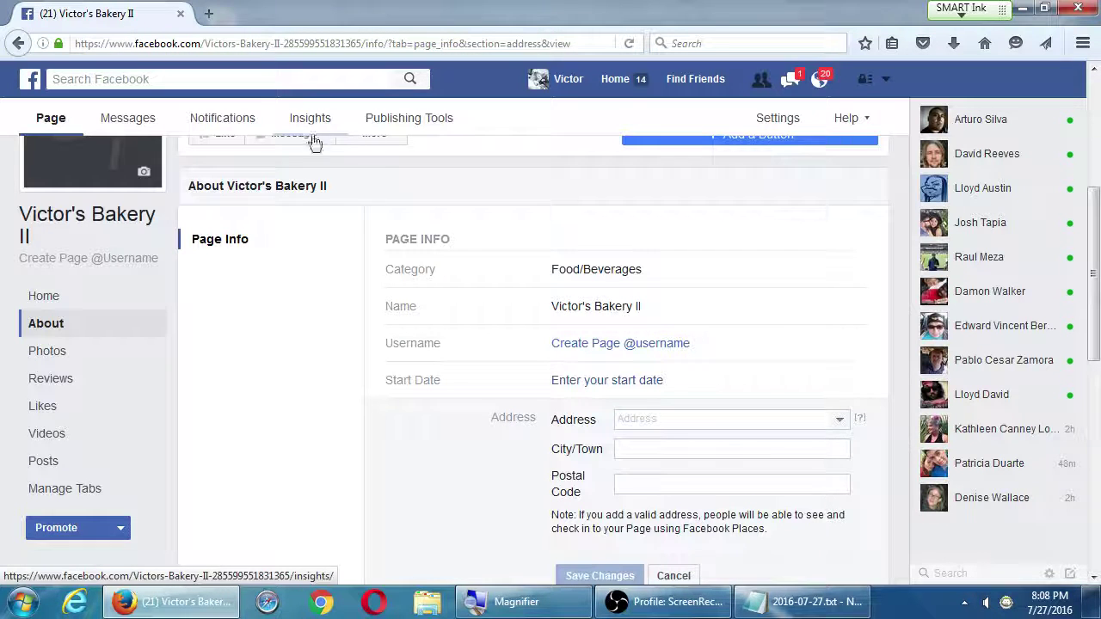
{"action": "left_click", "coordinate": [840, 423]}
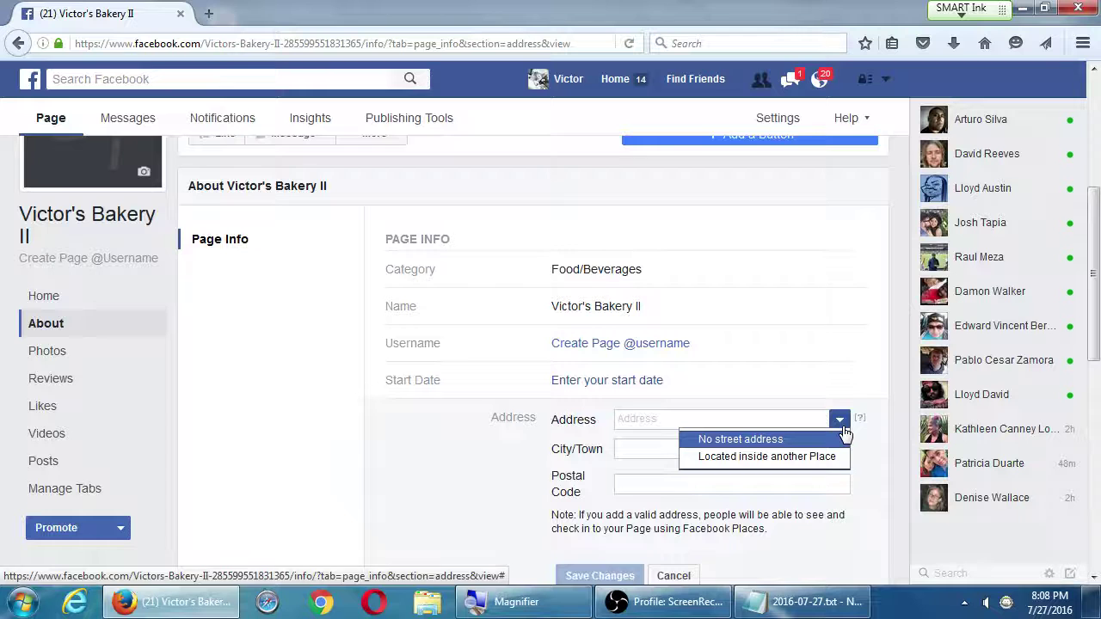
{"action": "left_click", "coordinate": [860, 445]}
{"action": "scroll", "coordinate": [875, 490], "scroll_direction": "down", "scroll_amount": 1}
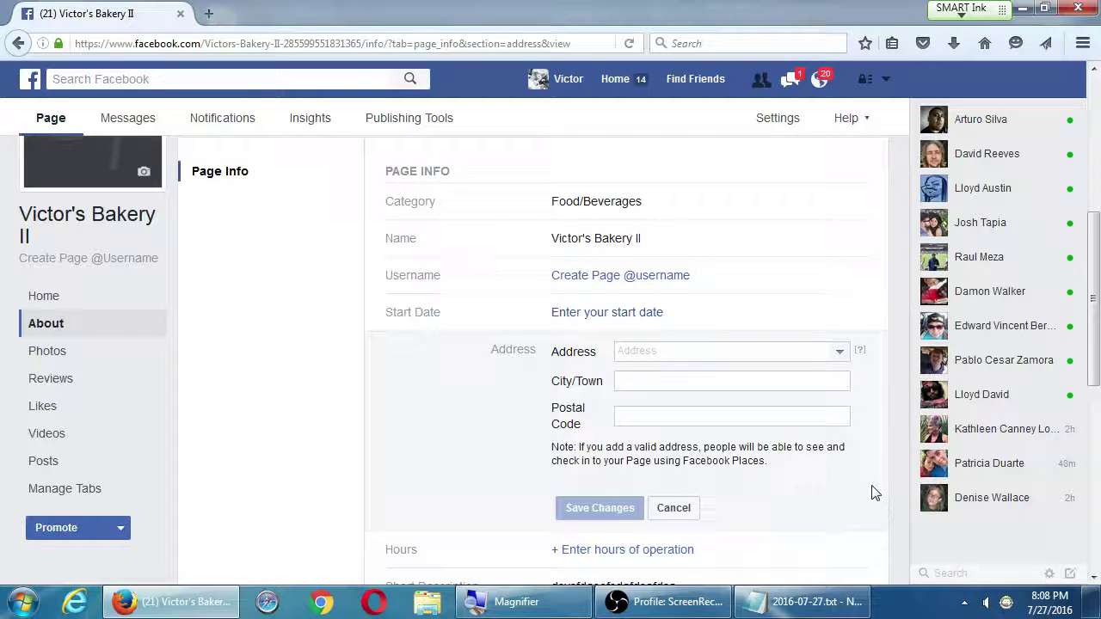
{"action": "left_click", "coordinate": [673, 508]}
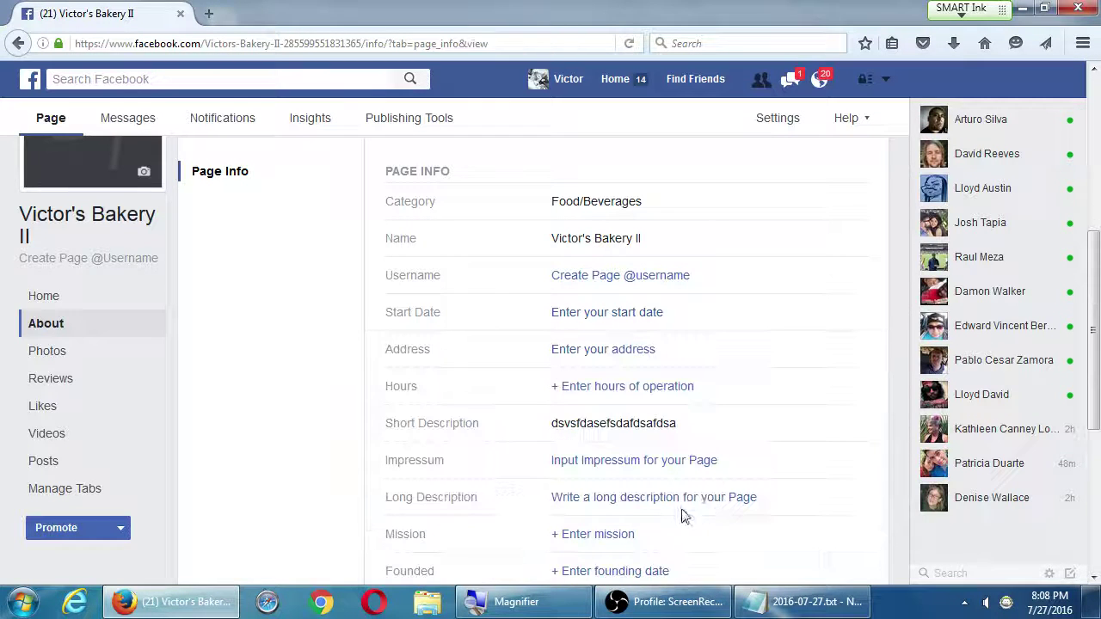
{"action": "left_click", "coordinate": [657, 396]}
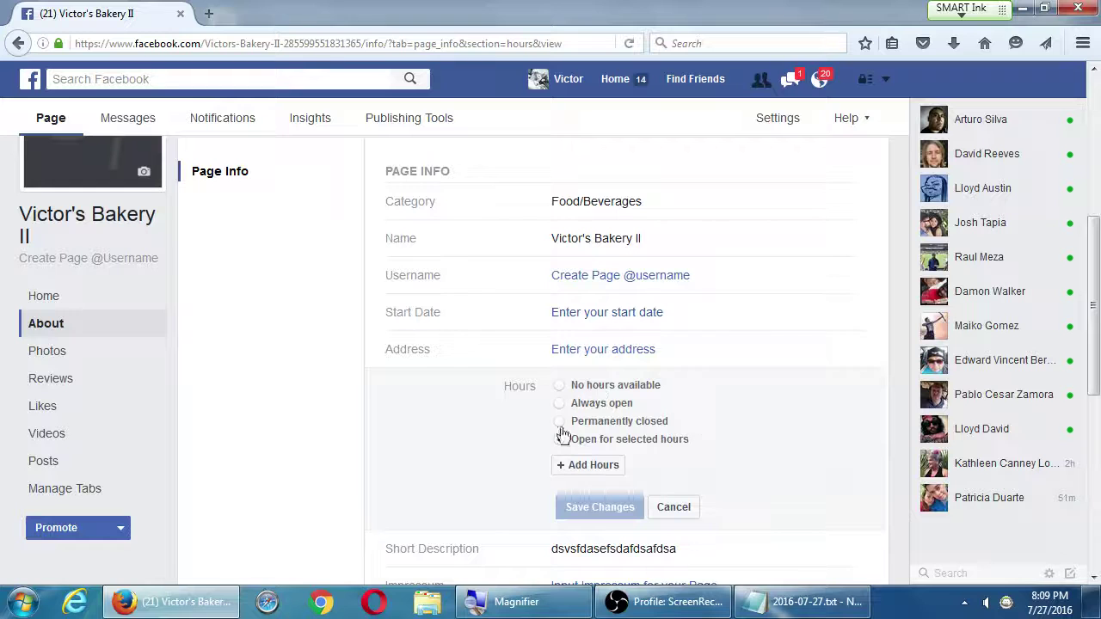
{"action": "left_click", "coordinate": [662, 511]}
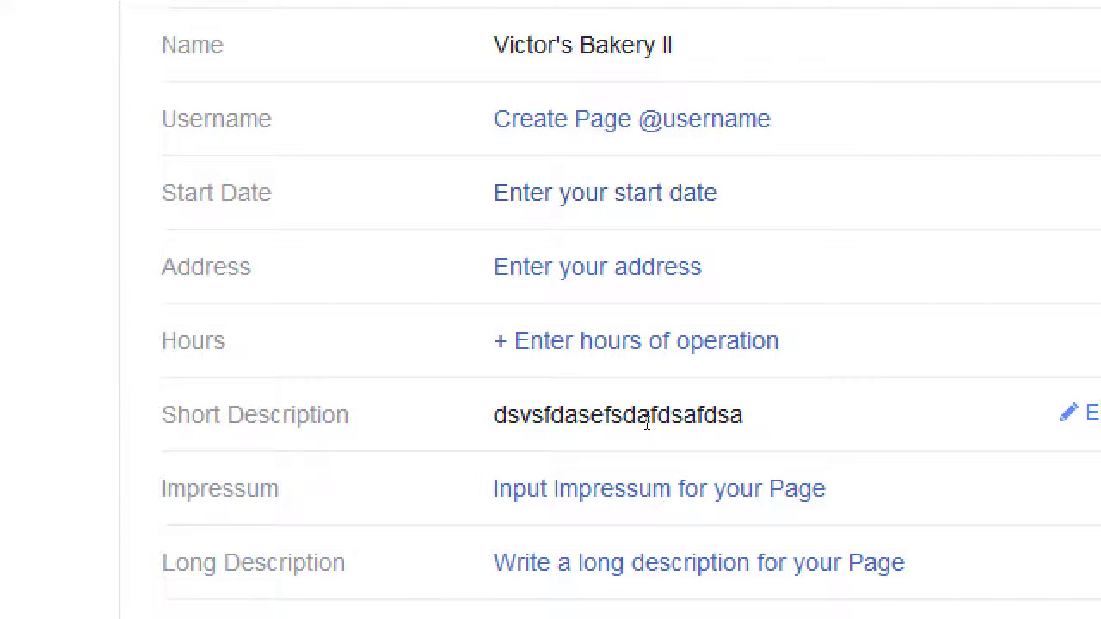
Fill the Long Description box with placeholder text, copying and pasting it to lengthen it
{"action": "left_click", "coordinate": [995, 595]}
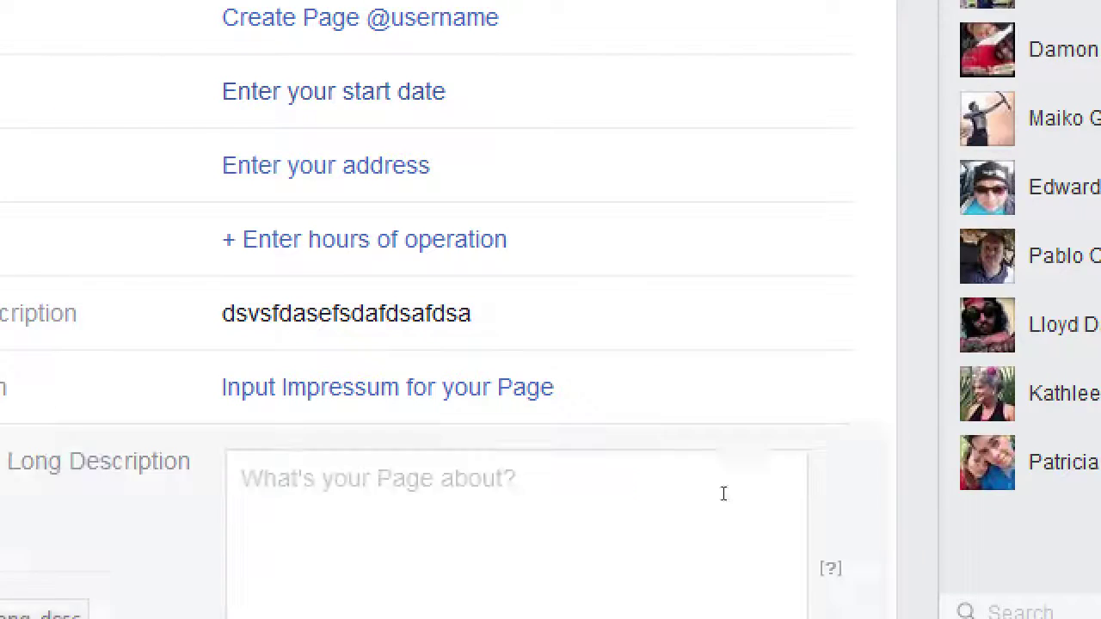
{"action": "scroll", "coordinate": [649, 617], "scroll_direction": "down", "scroll_amount": 5}
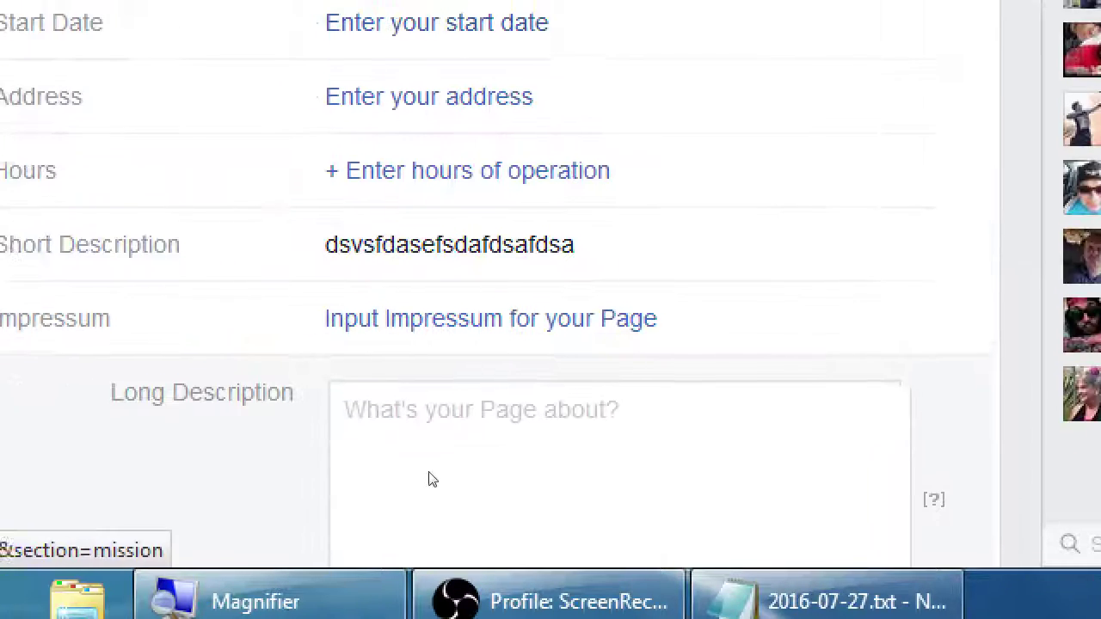
{"action": "left_click", "coordinate": [537, 524]}
{"action": "type", "text": "fddf"}
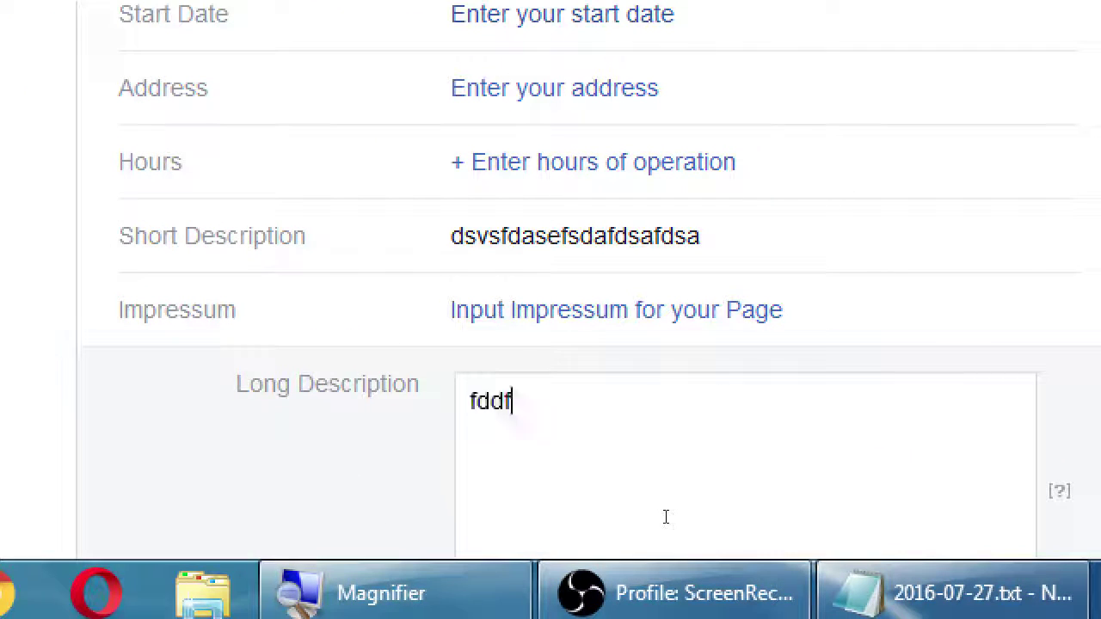
{"action": "type", "text": "fdsao dsfajkfdah fjksdhs fdakj hdsfkj sdhafkjs dhfakjsd fahjkdsafkjdsfakjsadf hfsadkj"}
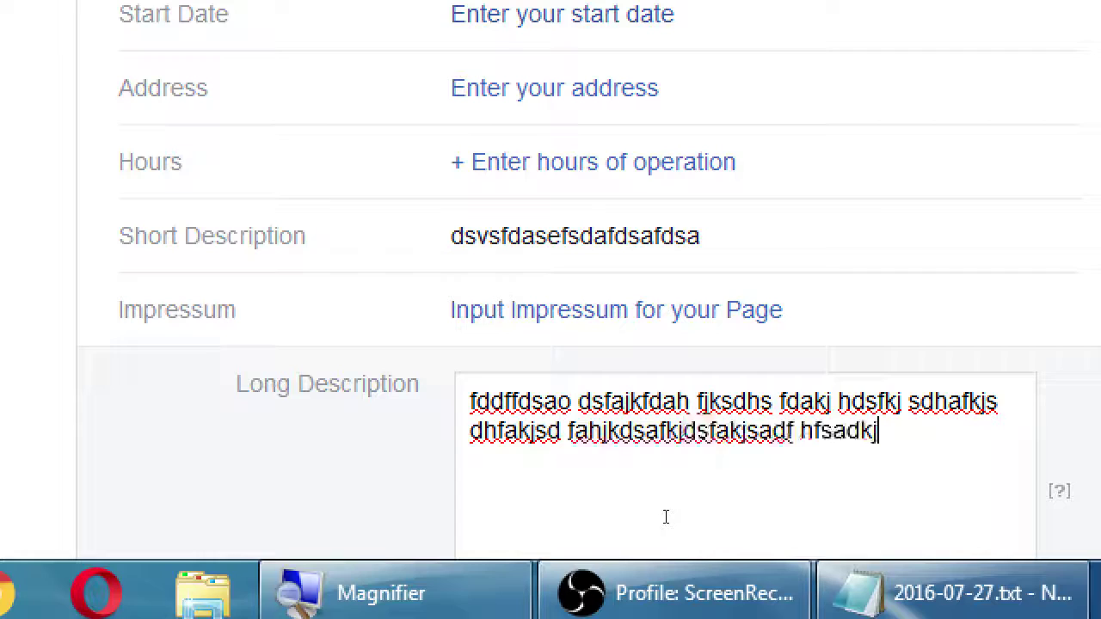
{"action": "key", "text": "ctrl+a"}
{"action": "key", "text": "ctrl+c"}
{"action": "key", "text": "ctrl+v"}
{"action": "key", "text": "ctrl+v"}
{"action": "key", "text": "ctrl+v"}
{"action": "key", "text": "ctrl+v"}
{"action": "key", "text": "ctrl+v"}
{"action": "key", "text": "ctrl+v"}
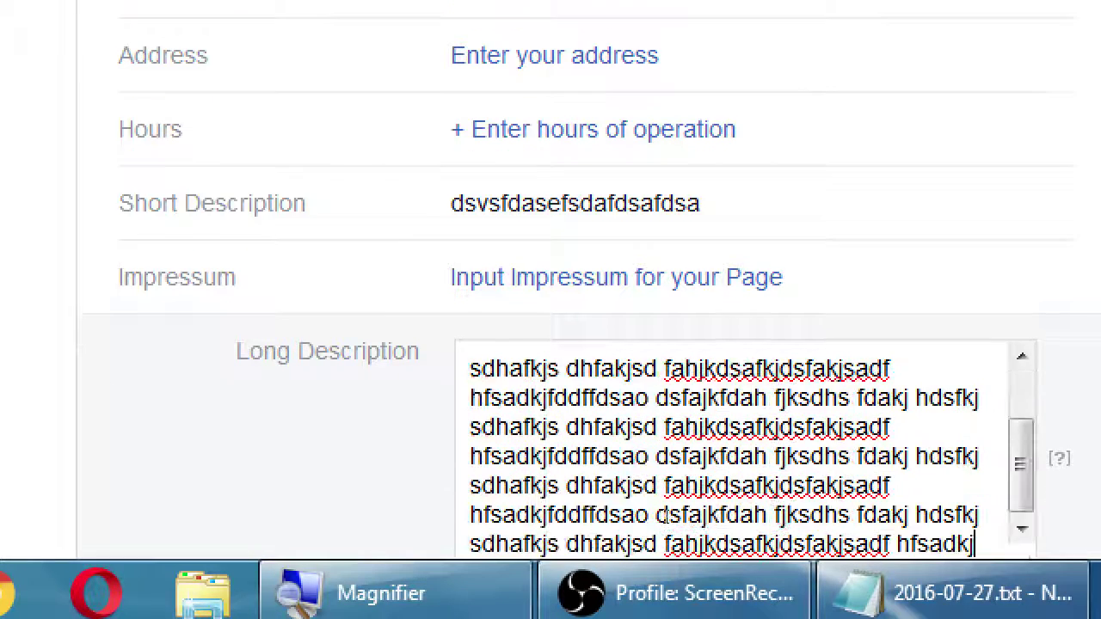
Enlarge the Long Description box to view the text, then cancel the edit unsaved
{"action": "key", "text": "super+minus"}
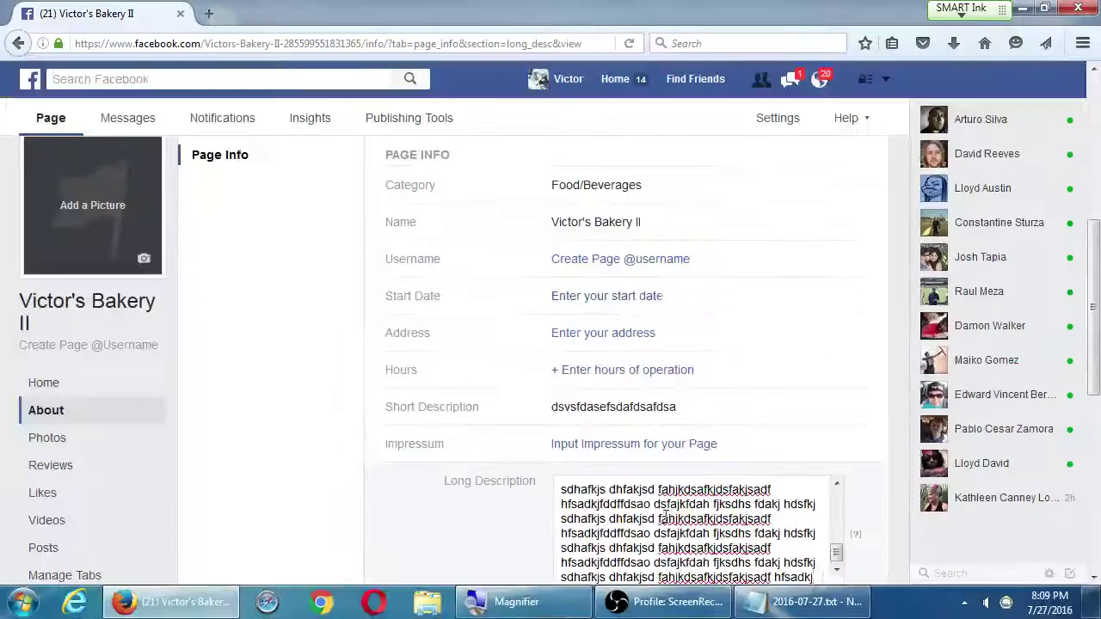
{"action": "scroll", "coordinate": [664, 514], "scroll_direction": "down", "scroll_amount": 4}
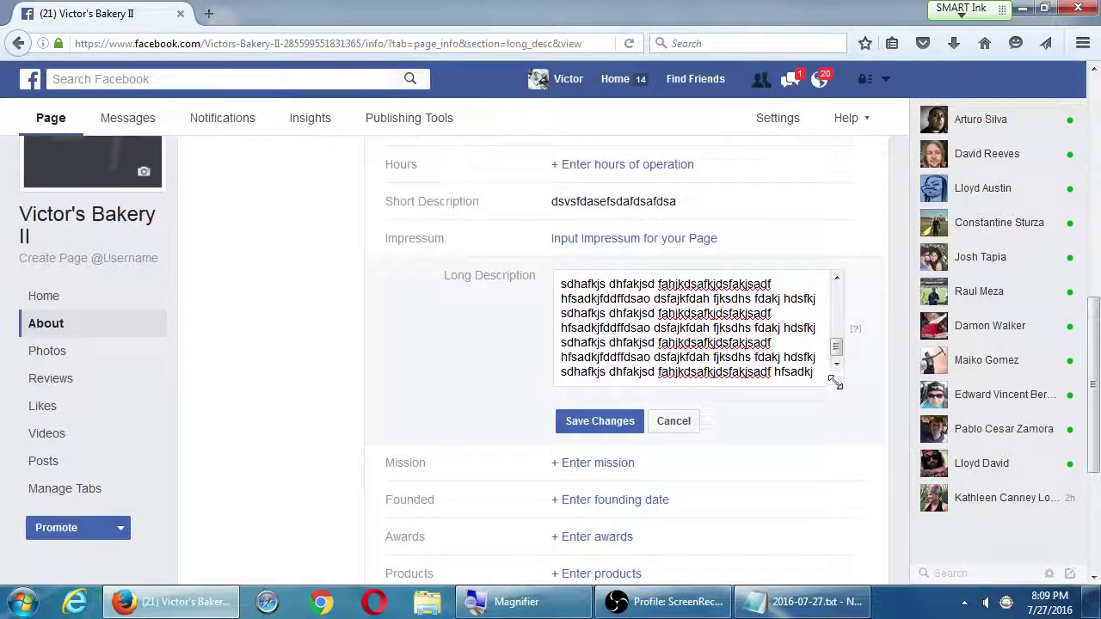
{"action": "left_click_drag", "start_coordinate": [834, 382], "coordinate": [851, 597]}
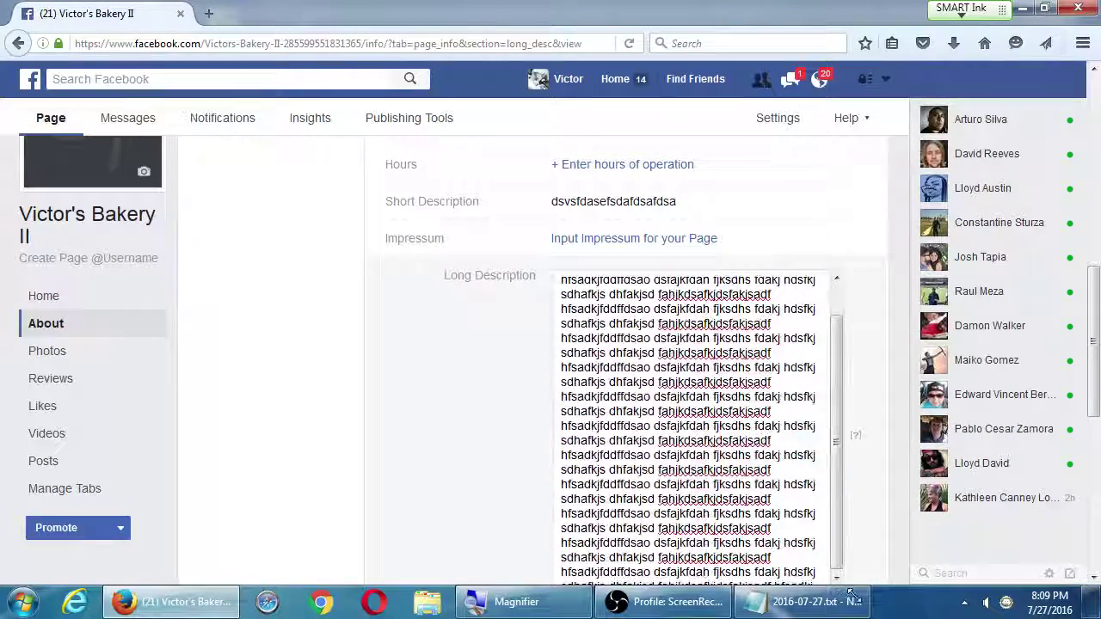
{"action": "scroll", "coordinate": [852, 514], "scroll_direction": "down", "scroll_amount": 2}
{"action": "scroll", "coordinate": [717, 352], "scroll_direction": "up", "scroll_amount": 2}
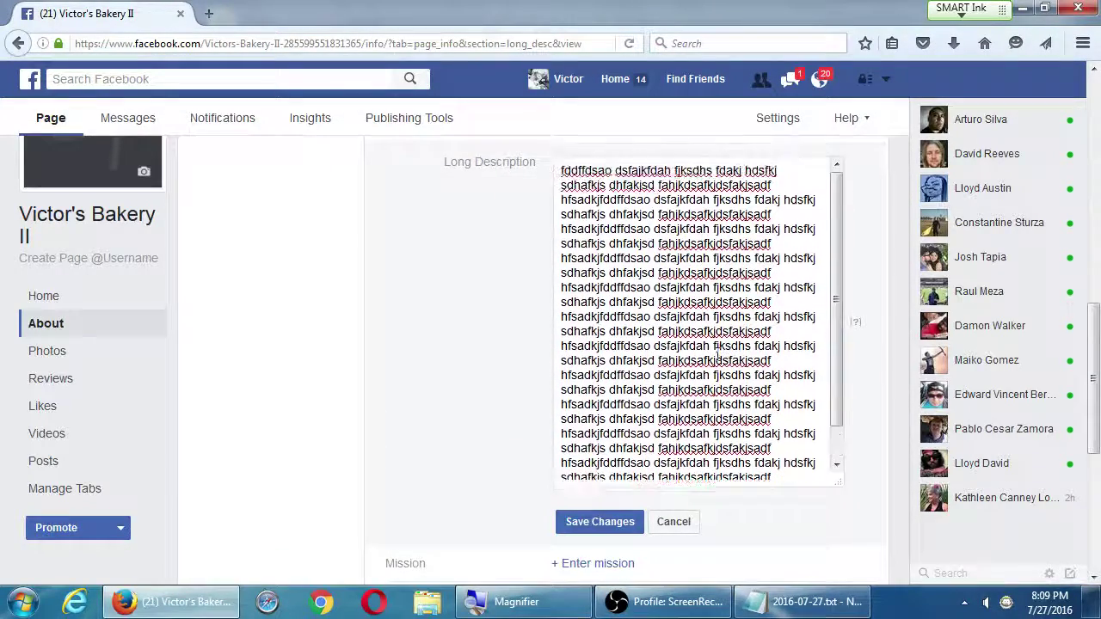
{"action": "scroll", "coordinate": [716, 352], "scroll_direction": "up", "scroll_amount": 3}
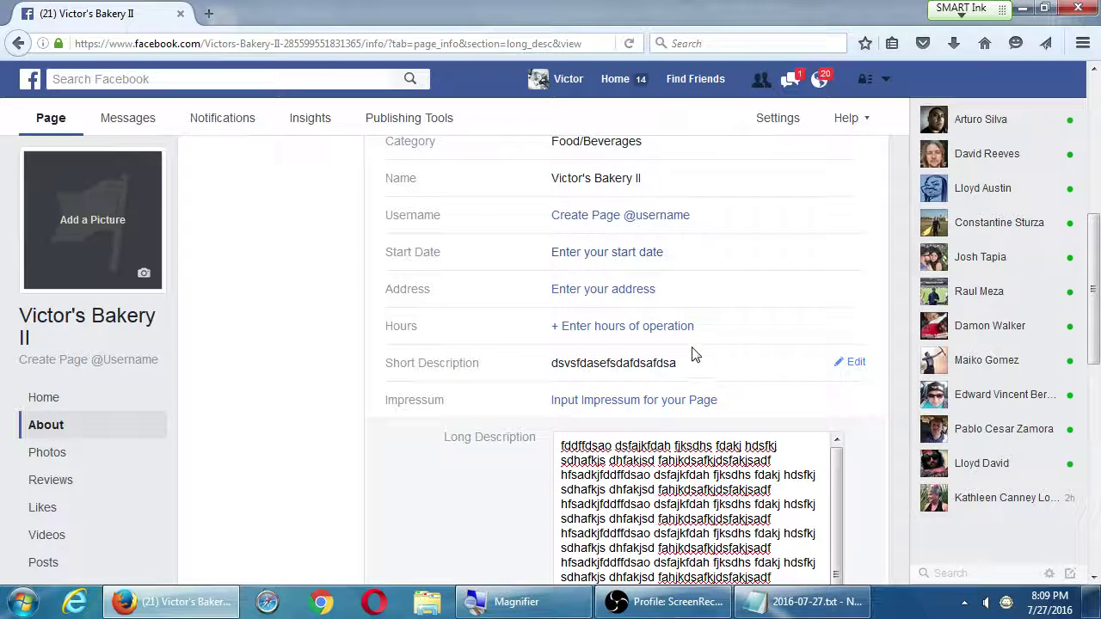
{"action": "scroll", "coordinate": [776, 368], "scroll_direction": "down", "scroll_amount": 2}
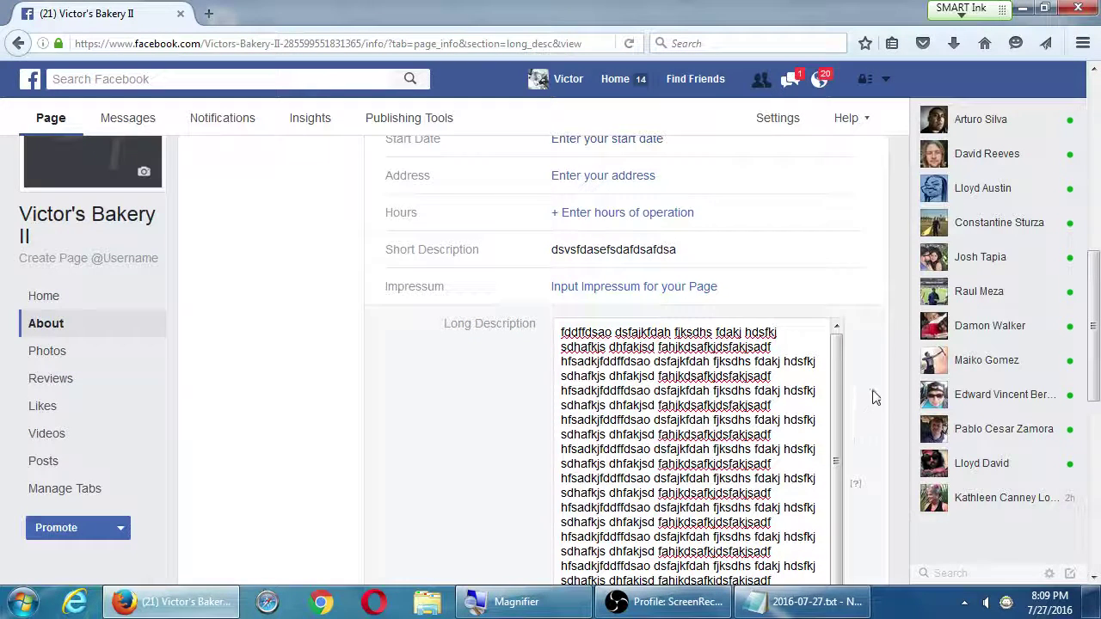
{"action": "scroll", "coordinate": [872, 388], "scroll_direction": "down", "scroll_amount": 2}
{"action": "scroll", "coordinate": [741, 331], "scroll_direction": "up", "scroll_amount": 1}
{"action": "scroll", "coordinate": [741, 331], "scroll_direction": "up", "scroll_amount": 1}
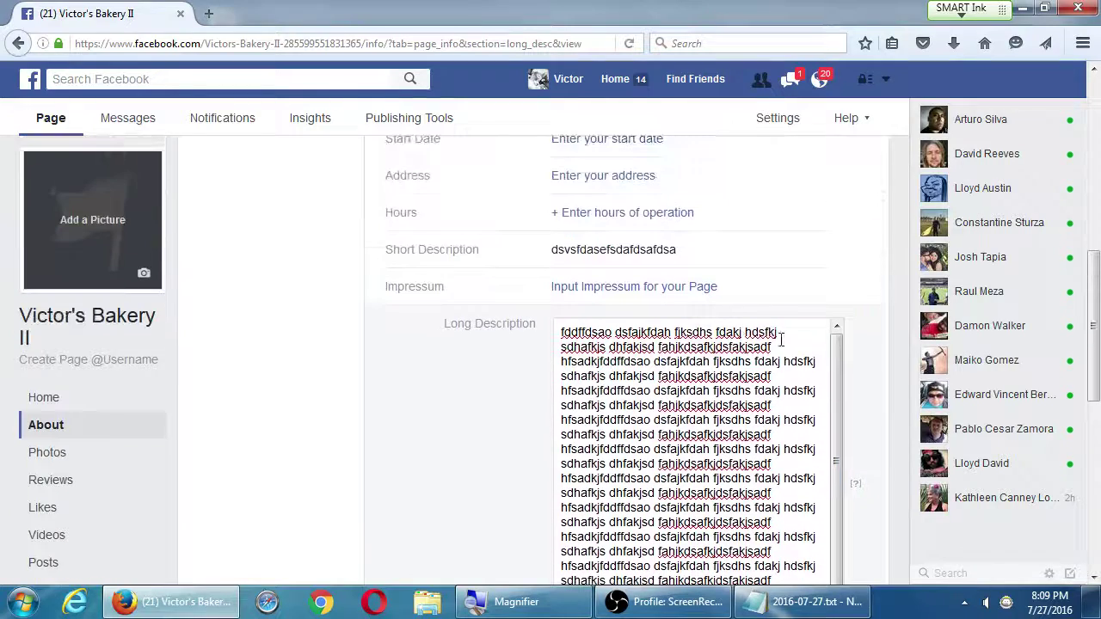
{"action": "scroll", "coordinate": [484, 375], "scroll_direction": "down", "scroll_amount": 2}
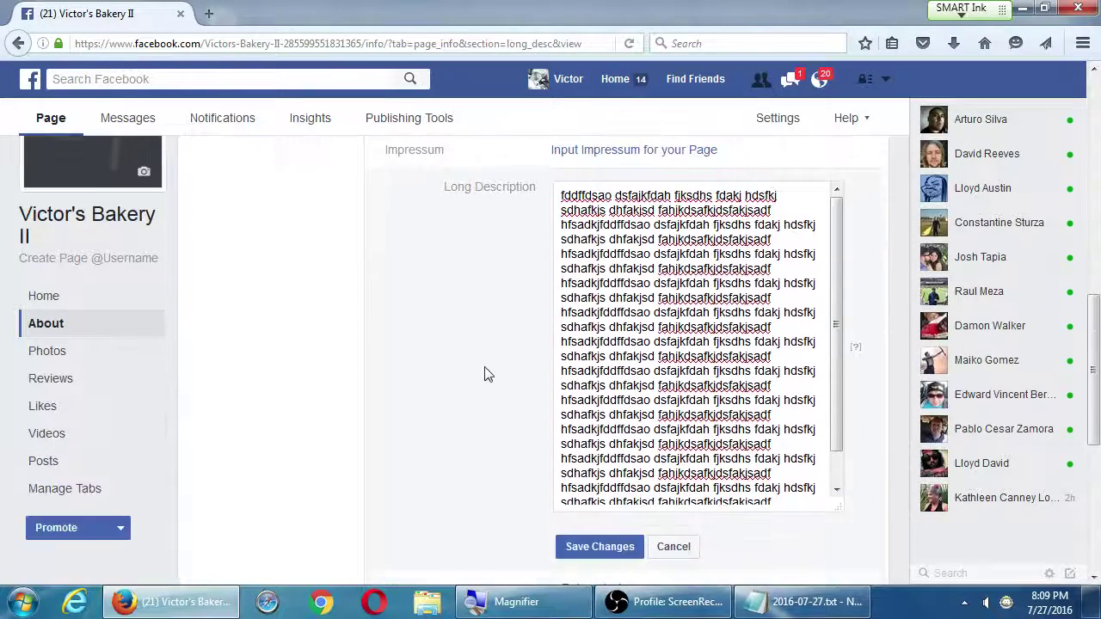
{"action": "left_click", "coordinate": [674, 545]}
{"action": "scroll", "coordinate": [585, 378], "scroll_direction": "up", "scroll_amount": 2}
{"action": "scroll", "coordinate": [568, 370], "scroll_direction": "up", "scroll_amount": 1}
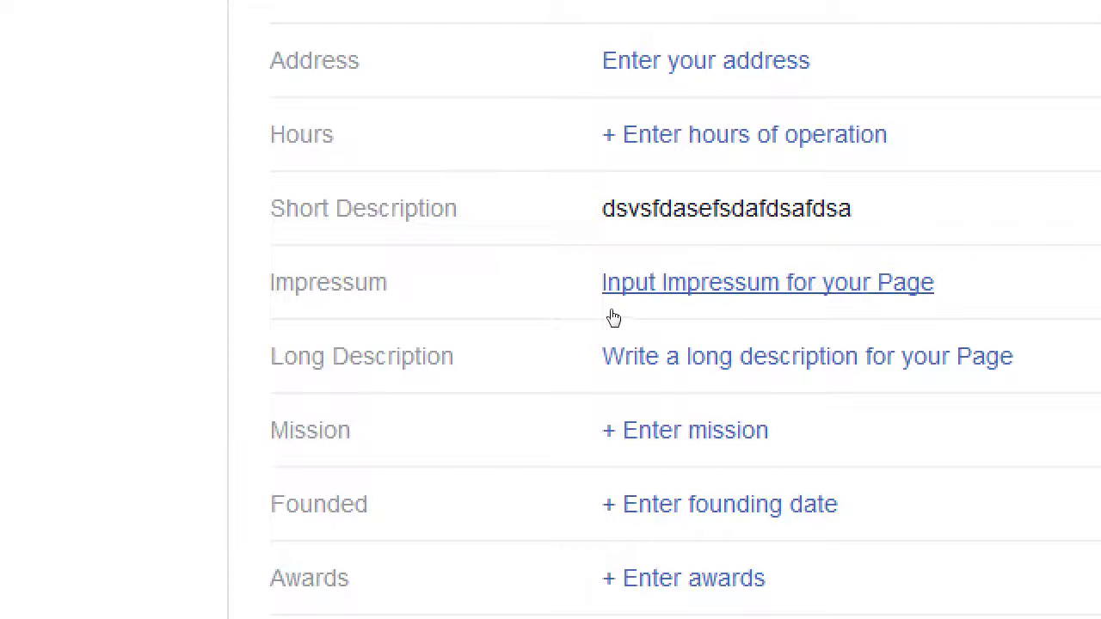
{"action": "left_click", "coordinate": [611, 301]}
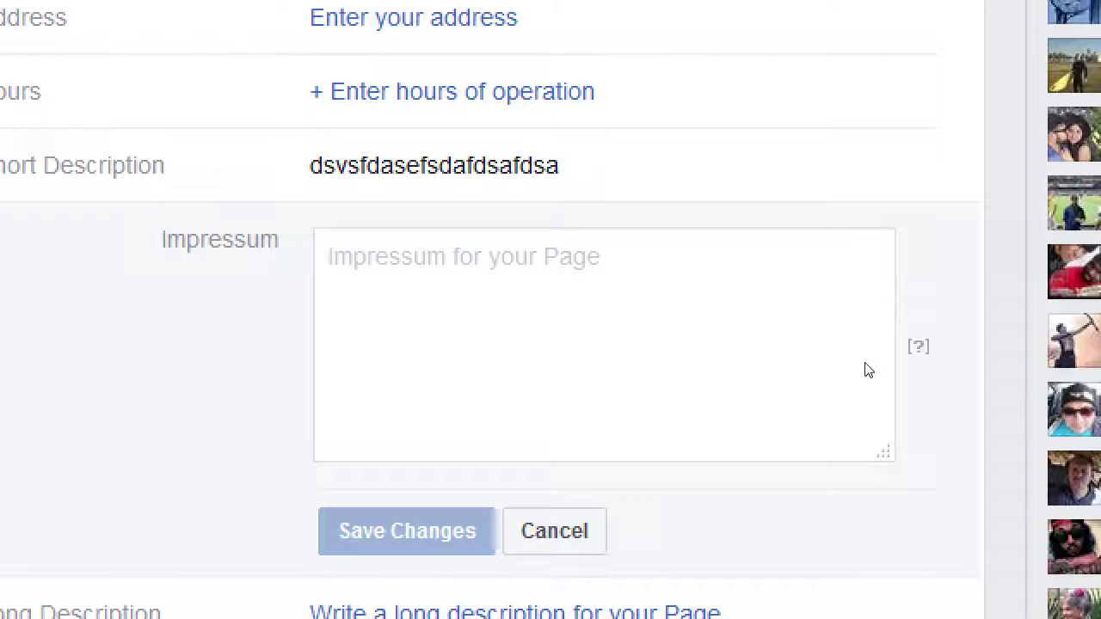
{"action": "mouse_move", "coordinate": [862, 371]}
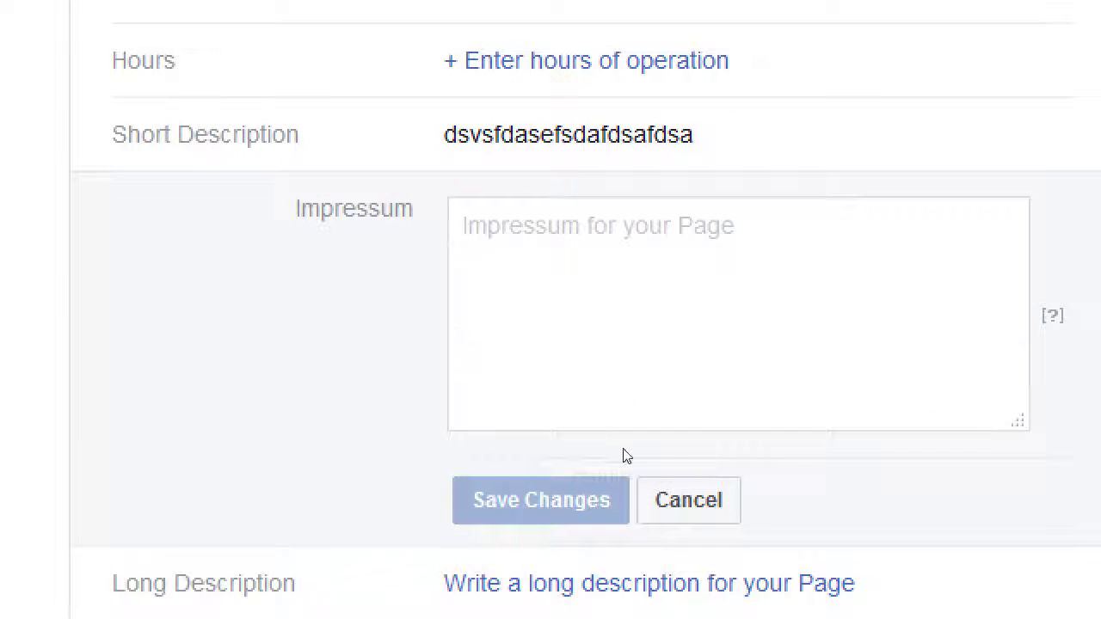
{"action": "left_click", "coordinate": [673, 459]}
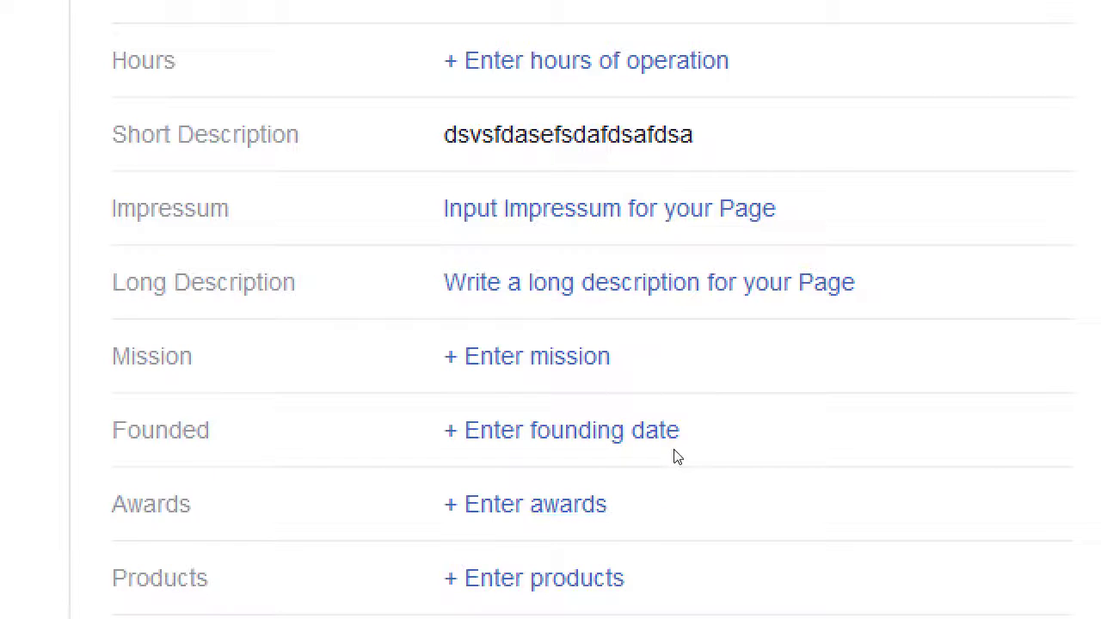
{"action": "left_click", "coordinate": [613, 388]}
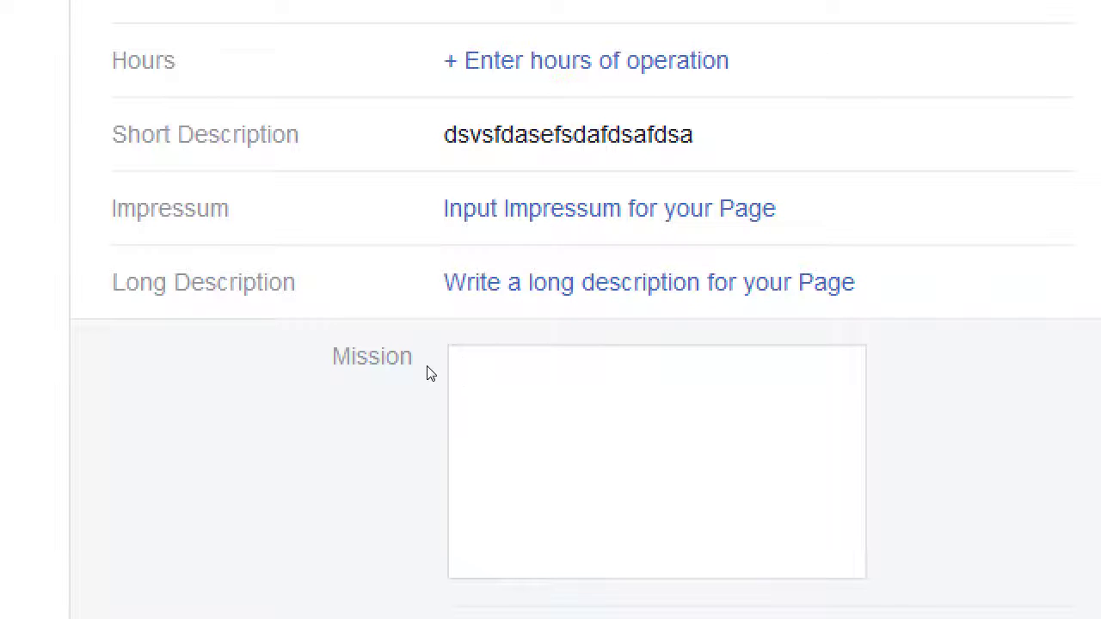
{"action": "scroll", "coordinate": [427, 373], "scroll_direction": "down", "scroll_amount": 3}
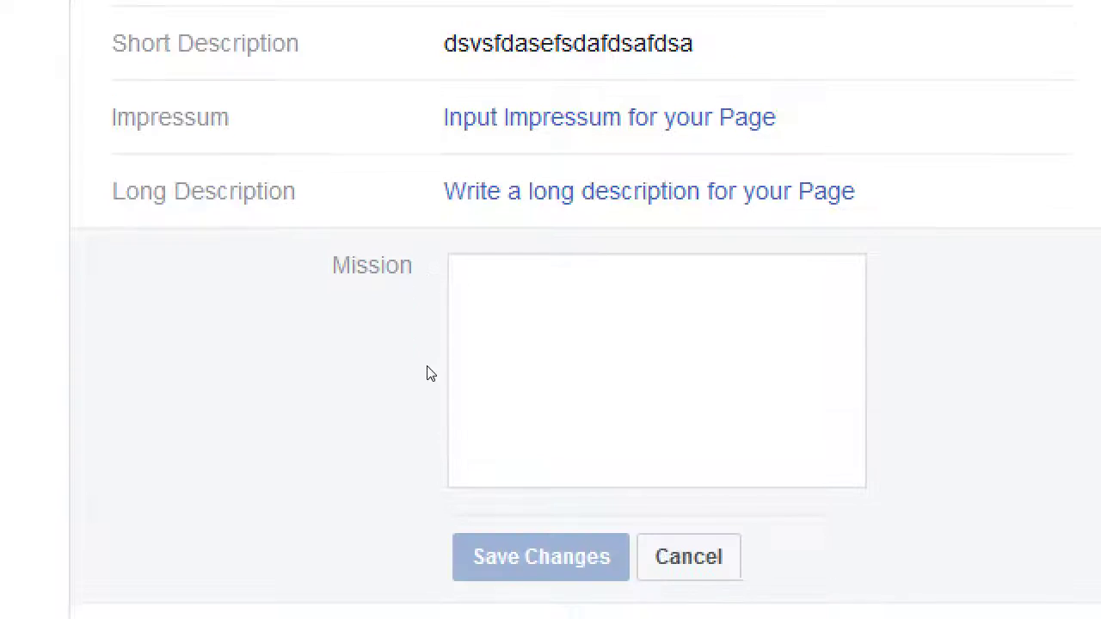
{"action": "left_click", "coordinate": [710, 420]}
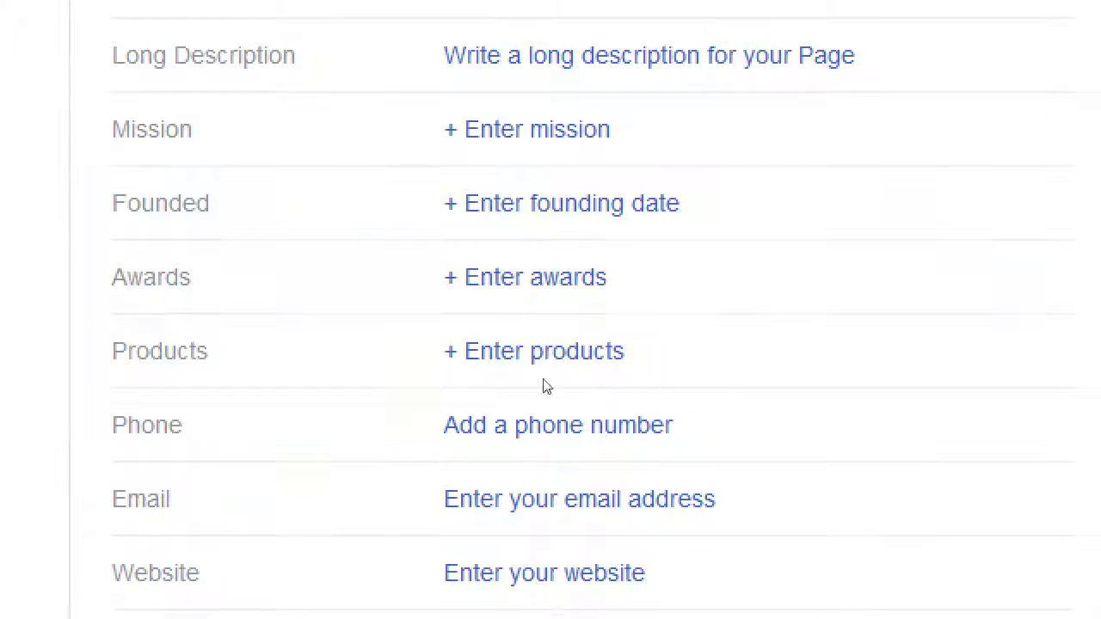
{"action": "scroll", "coordinate": [543, 386], "scroll_direction": "up", "scroll_amount": 1}
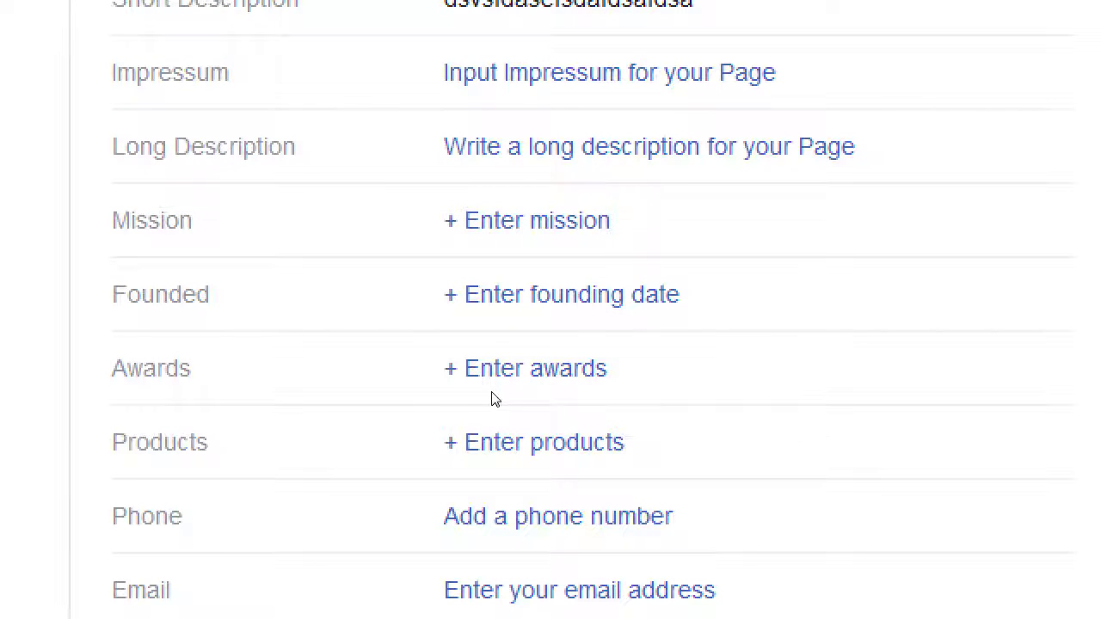
{"action": "scroll", "coordinate": [493, 378], "scroll_direction": "up", "scroll_amount": 2}
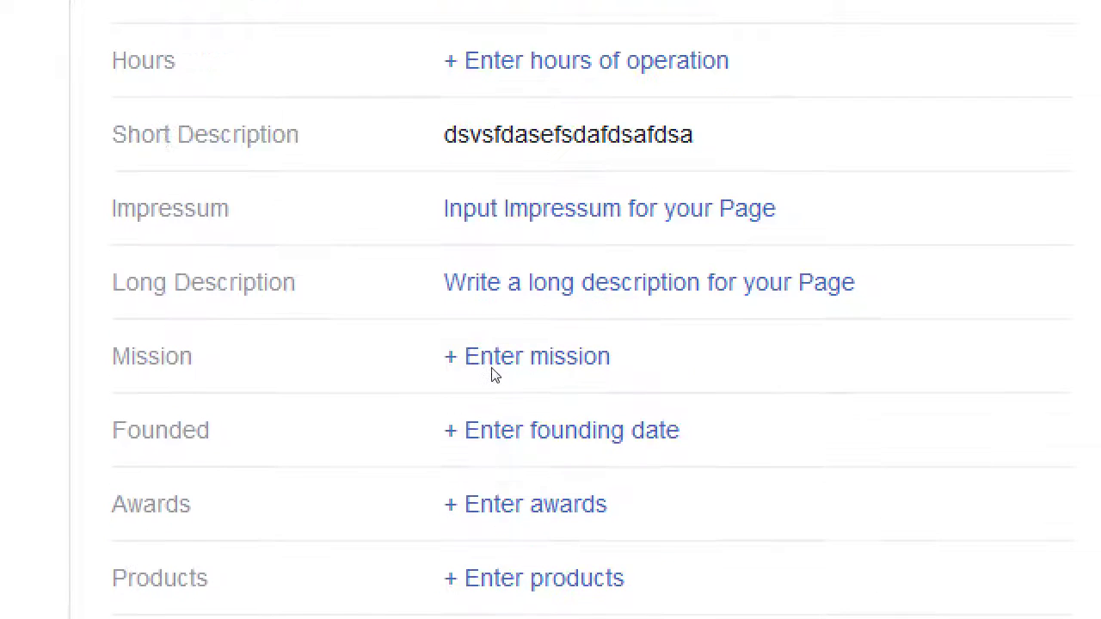
{"action": "scroll", "coordinate": [494, 378], "scroll_direction": "up", "scroll_amount": 2}
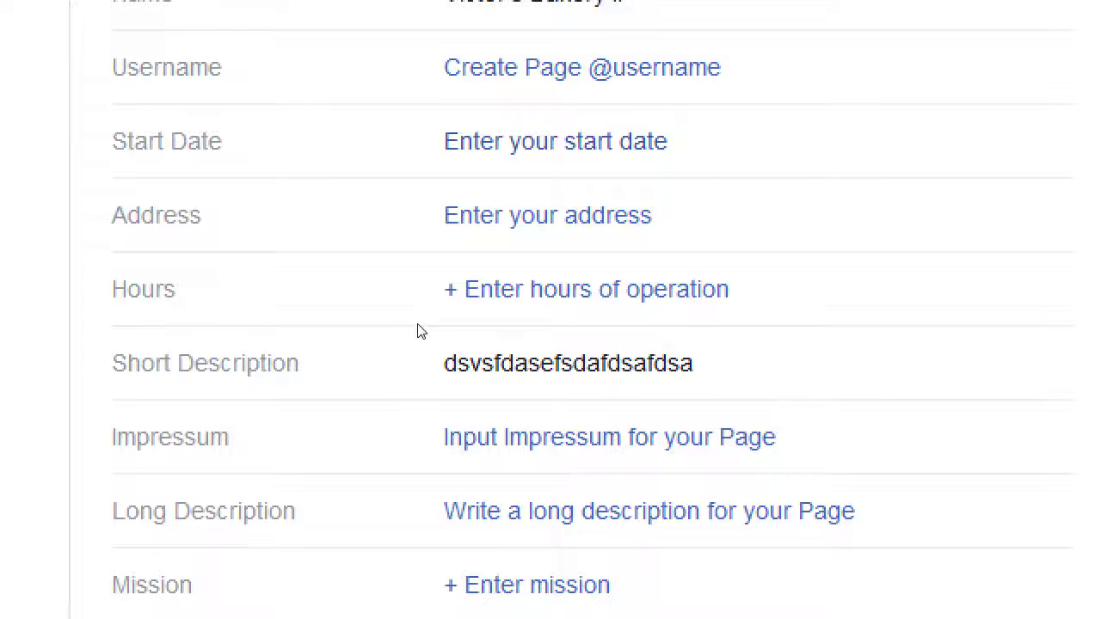
{"action": "scroll", "coordinate": [439, 352], "scroll_direction": "up", "scroll_amount": 2}
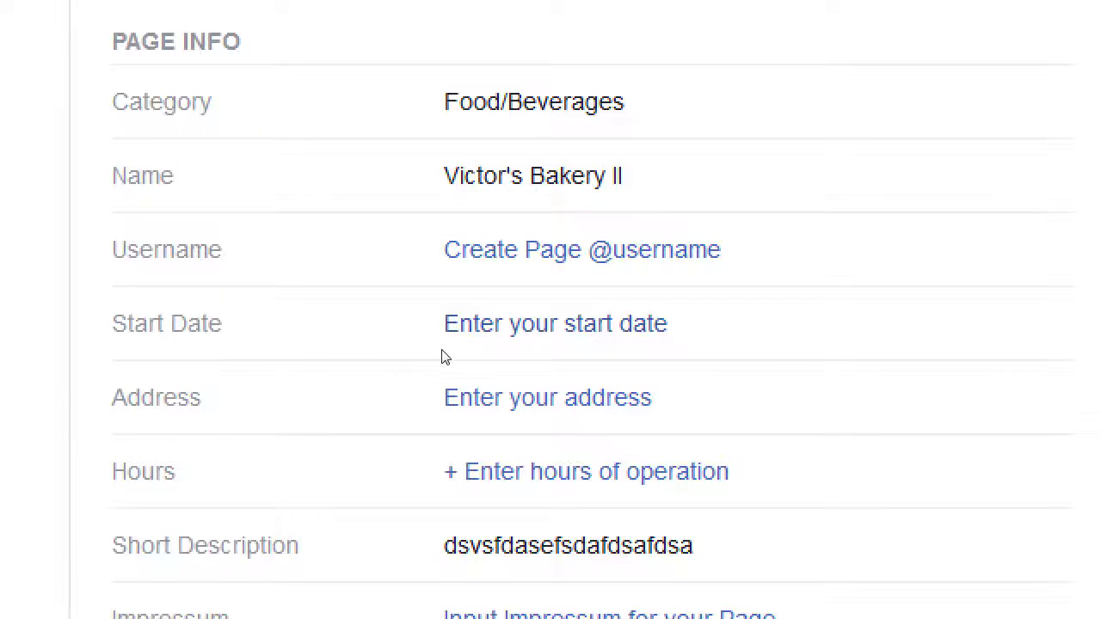
{"action": "scroll", "coordinate": [484, 375], "scroll_direction": "down", "scroll_amount": 8}
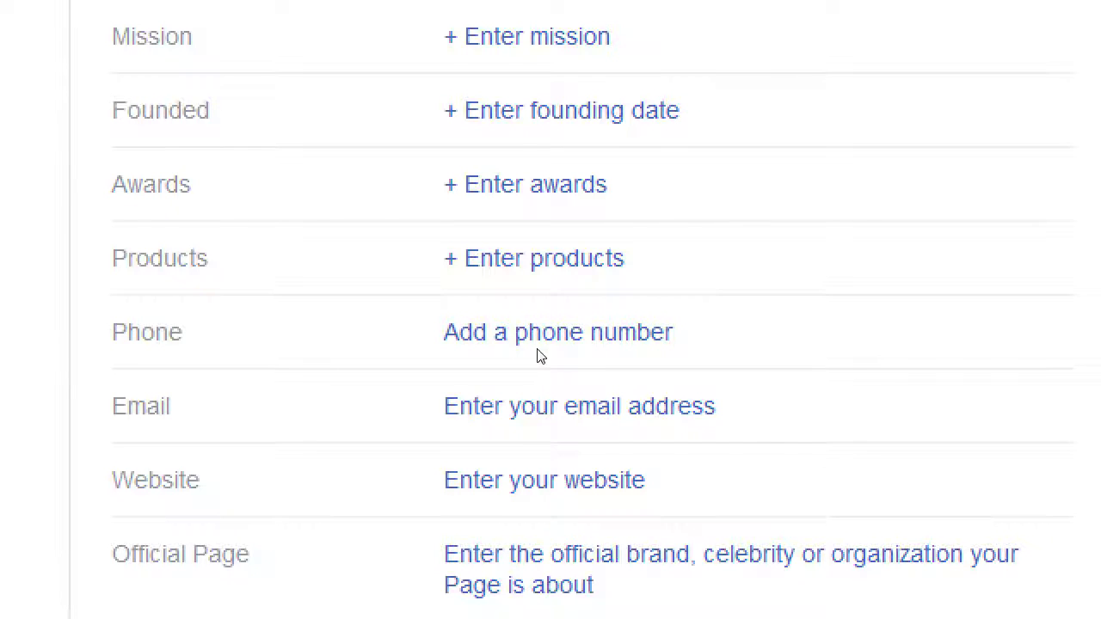
Open the Founded and Awards fields and close both without saving
{"action": "left_click", "coordinate": [599, 261]}
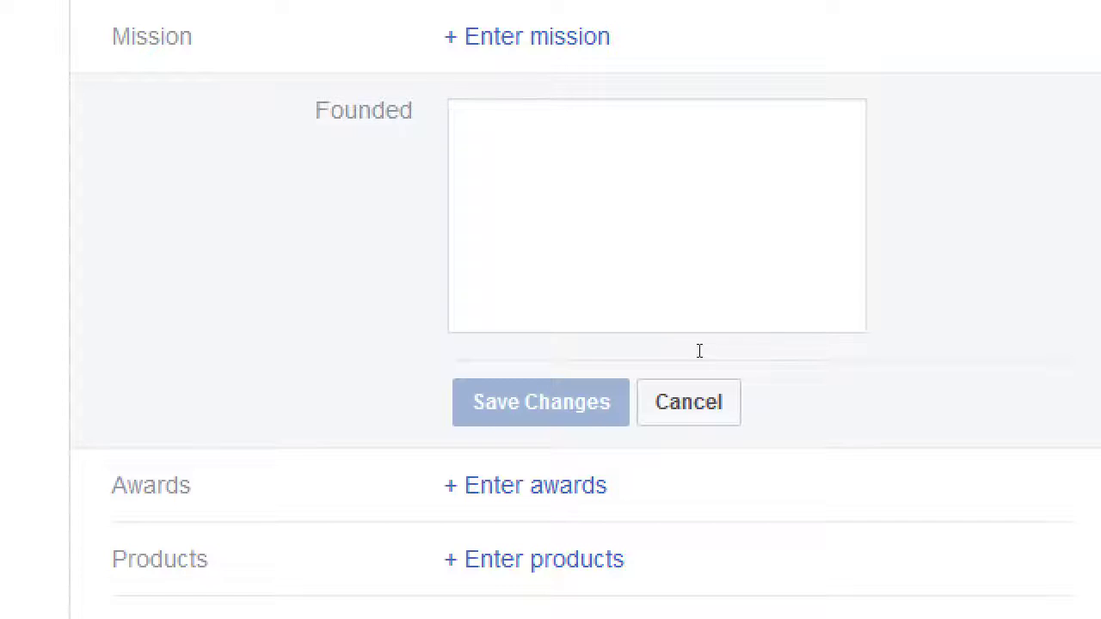
{"action": "left_click", "coordinate": [654, 408]}
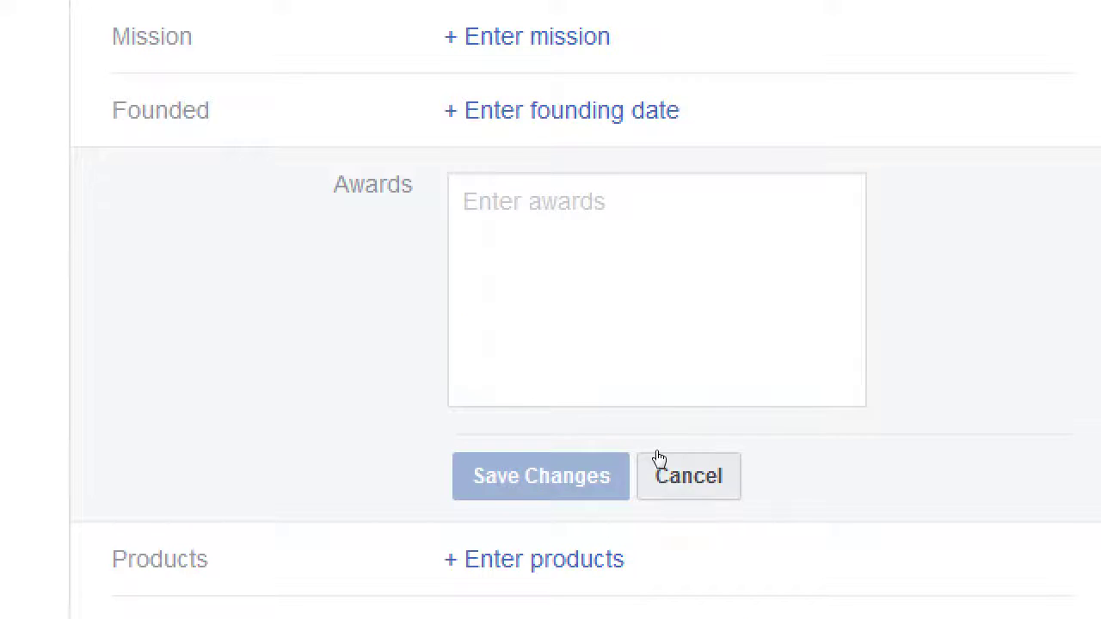
{"action": "left_click", "coordinate": [656, 459]}
Enter Cookies and Cupcakes on separate lines under Products and save them
{"action": "key", "text": "Tab"}
{"action": "key", "text": "Return"}
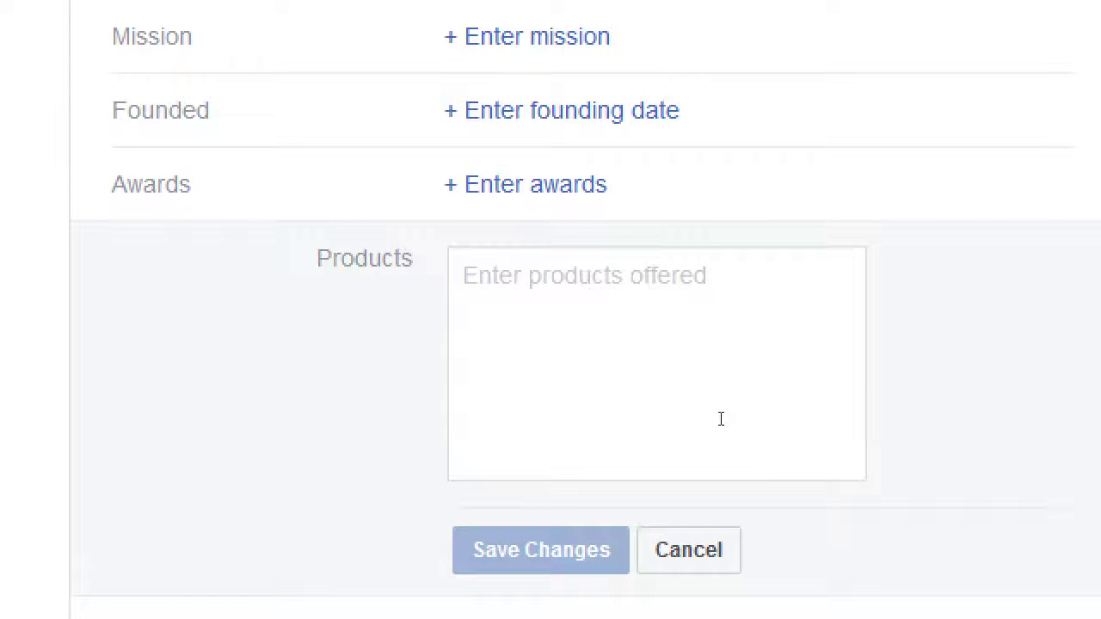
{"action": "left_click", "coordinate": [704, 373]}
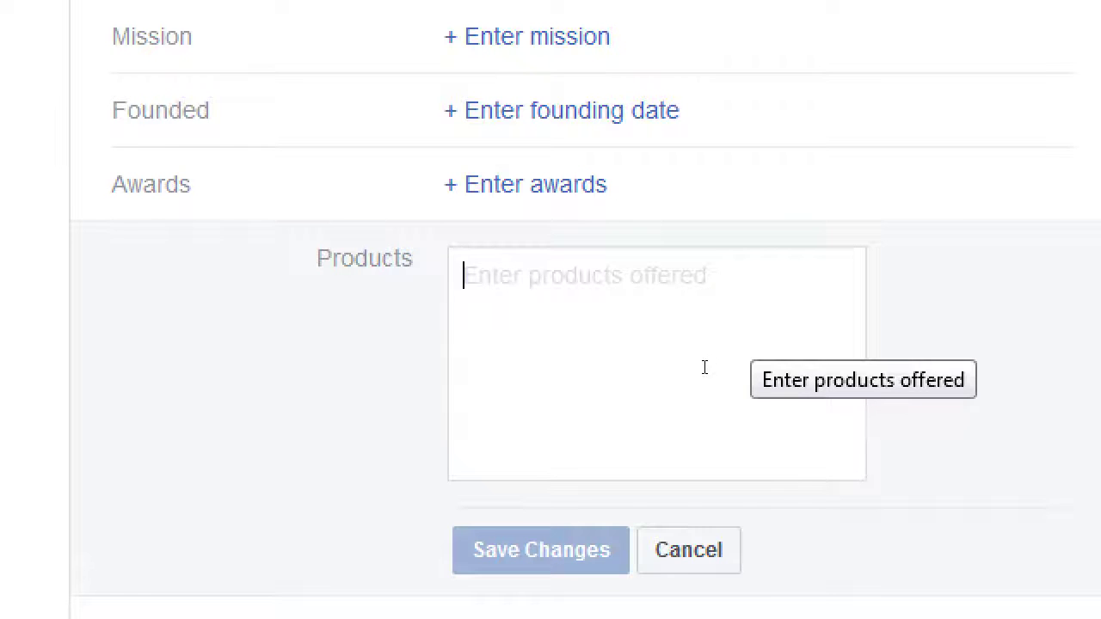
{"action": "type", "text": "Cookies"}
{"action": "key", "text": "Return"}
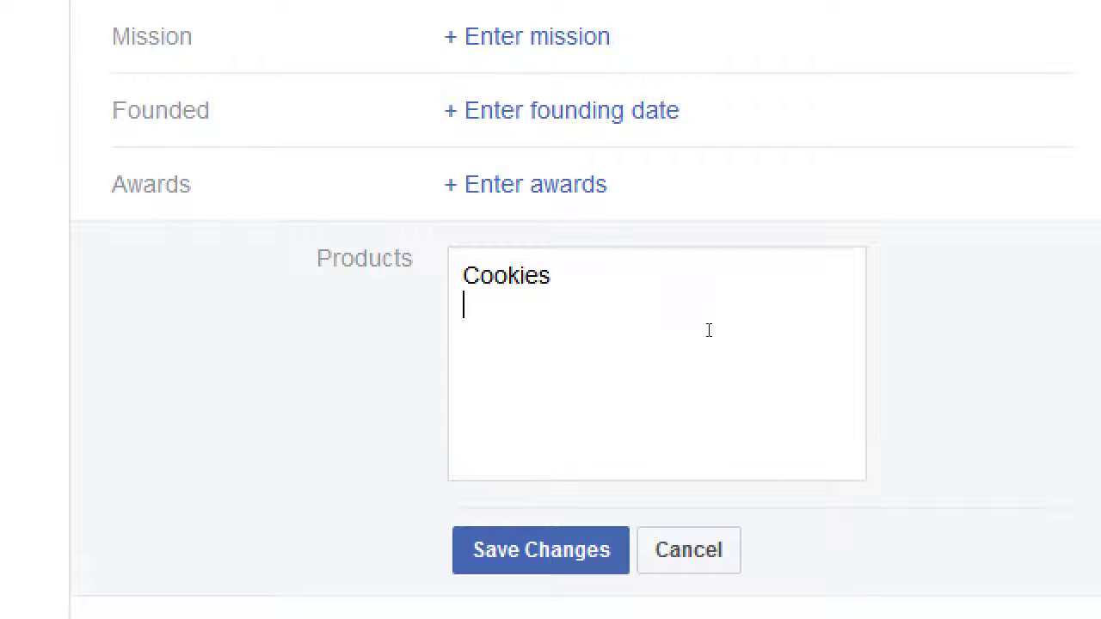
{"action": "type", "text": "Cupckaes"}
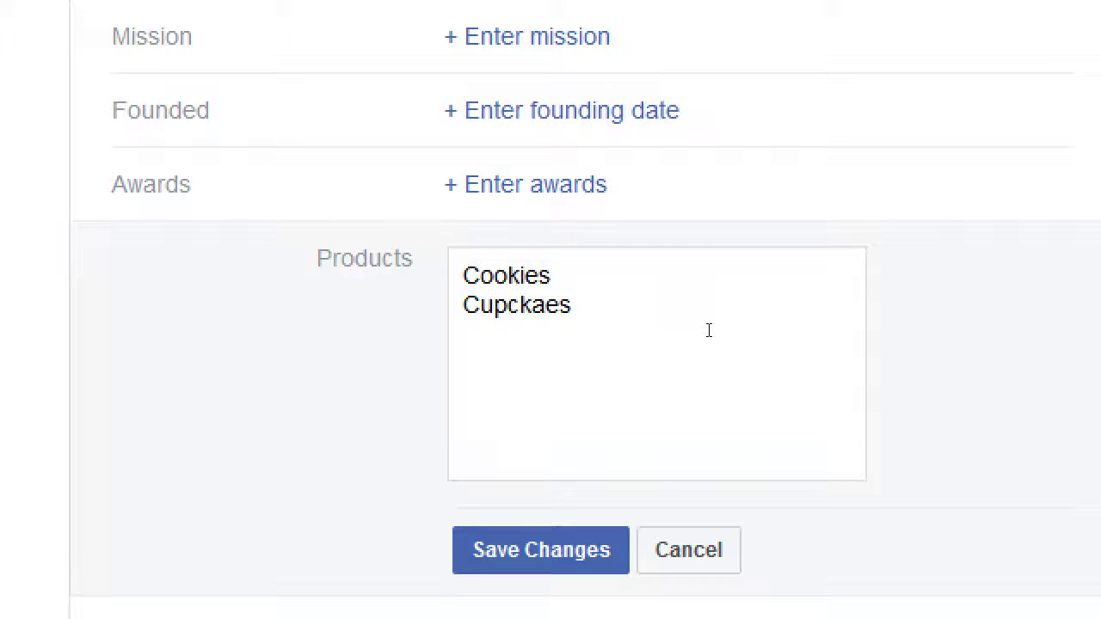
{"action": "key", "text": "BackSpace"}
{"action": "key", "text": "BackSpace"}
{"action": "key", "text": "BackSpace"}
{"action": "key", "text": "BackSpace"}
{"action": "type", "text": "akes"}
{"action": "key", "text": "Tab"}
{"action": "key", "text": "Return"}
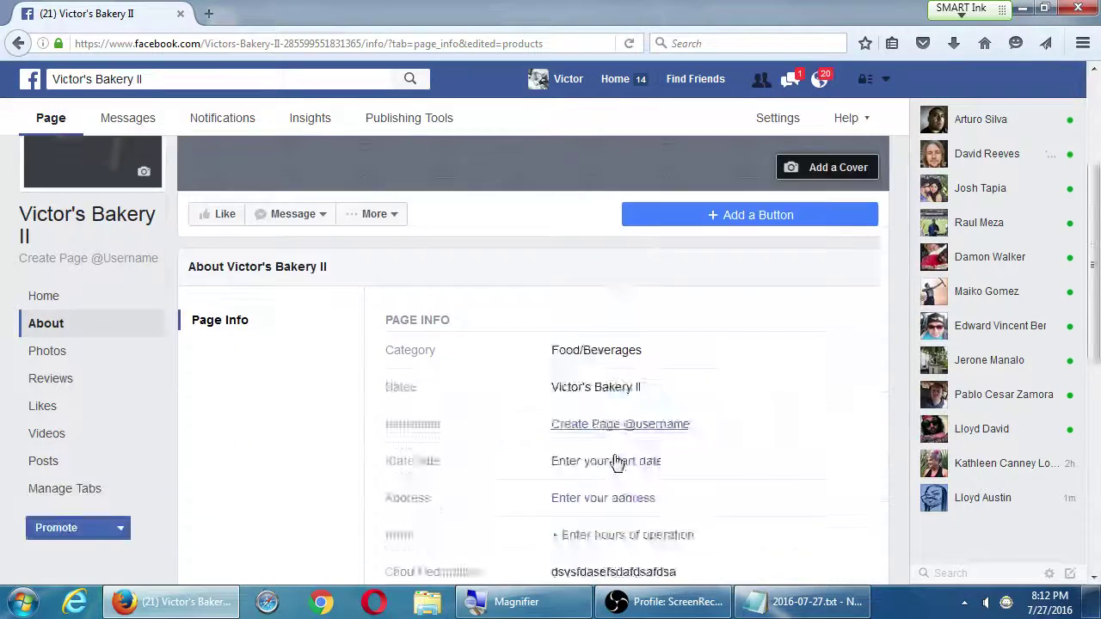
Scroll through Page Info, then go to the Victor's Bakery II Page's Home view
{"action": "scroll", "coordinate": [616, 462], "scroll_direction": "down", "scroll_amount": 6}
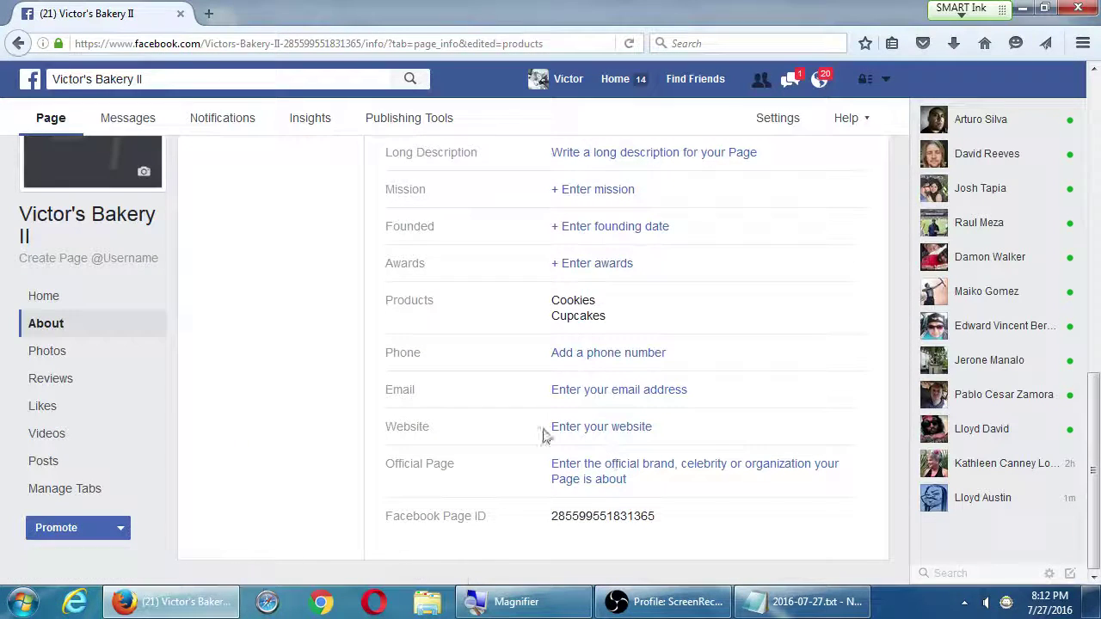
{"action": "left_click_drag", "start_coordinate": [392, 351], "coordinate": [419, 352]}
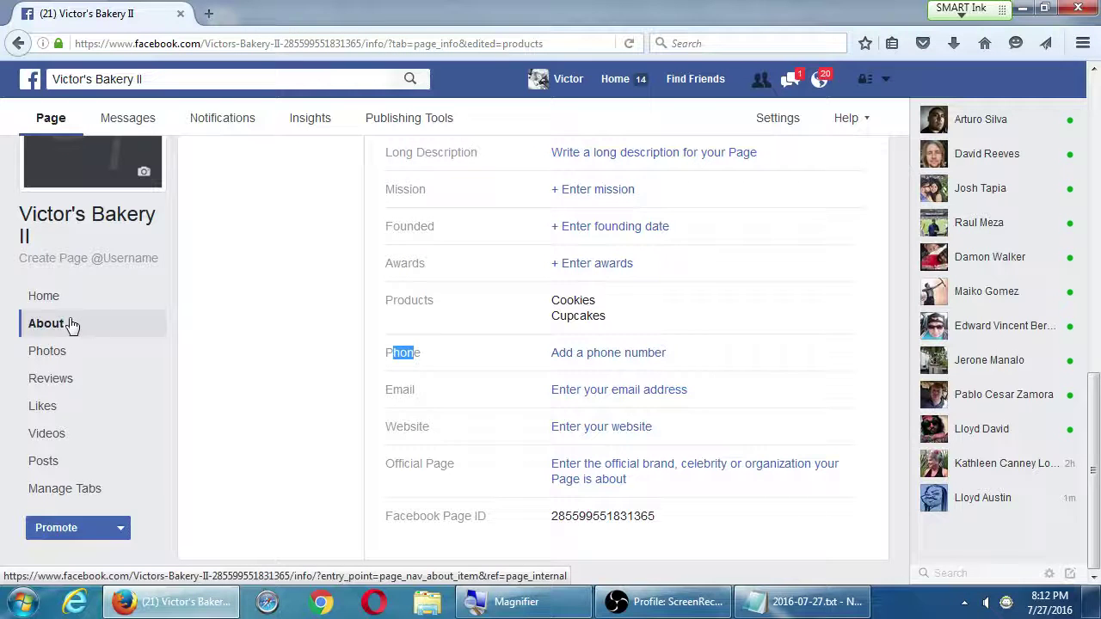
{"action": "scroll", "coordinate": [73, 324], "scroll_direction": "up", "scroll_amount": 5}
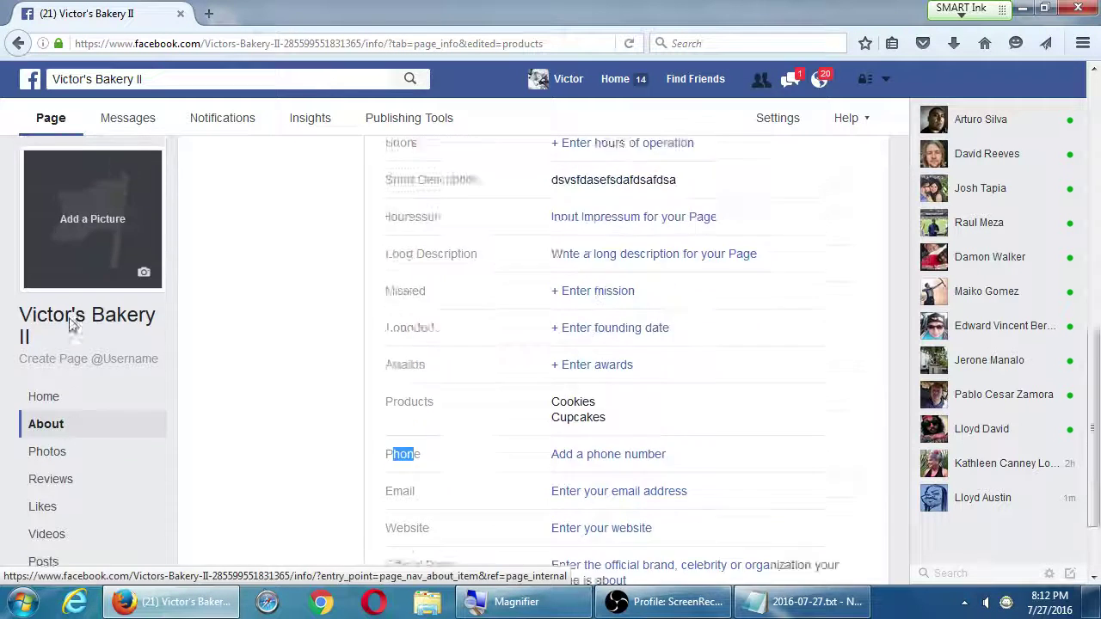
{"action": "left_click", "coordinate": [54, 402]}
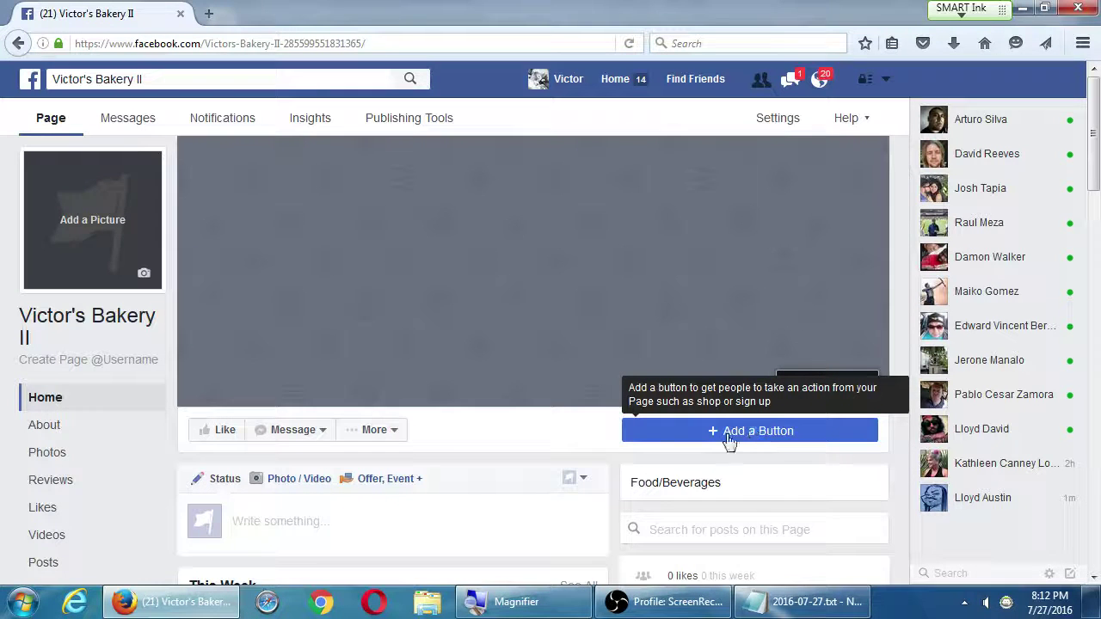
{"action": "left_click", "coordinate": [744, 437]}
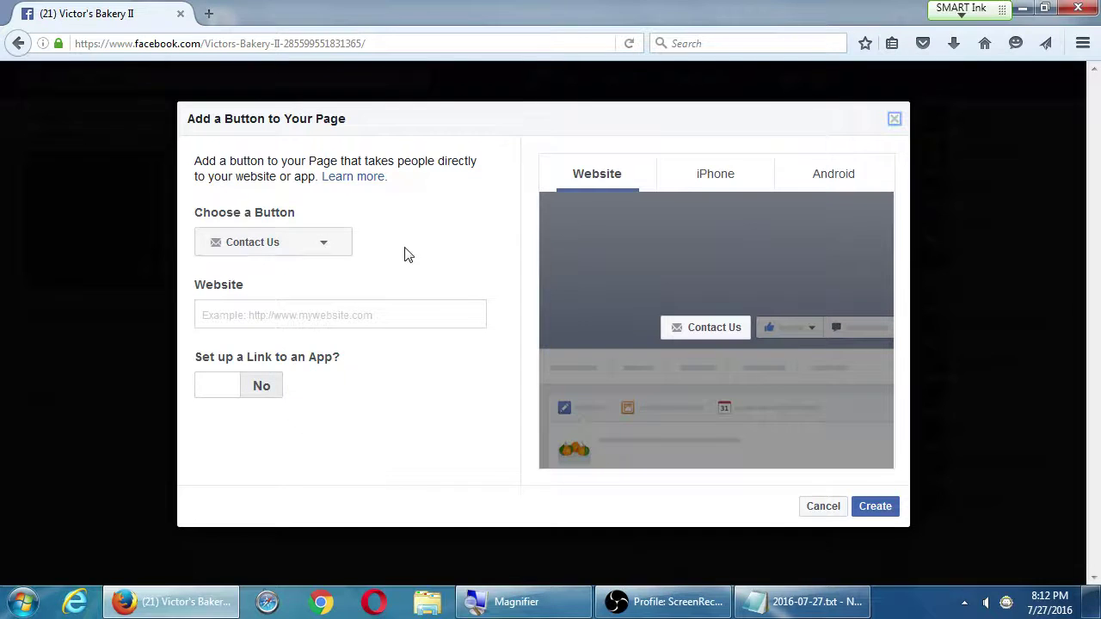
{"action": "left_click", "coordinate": [822, 514]}
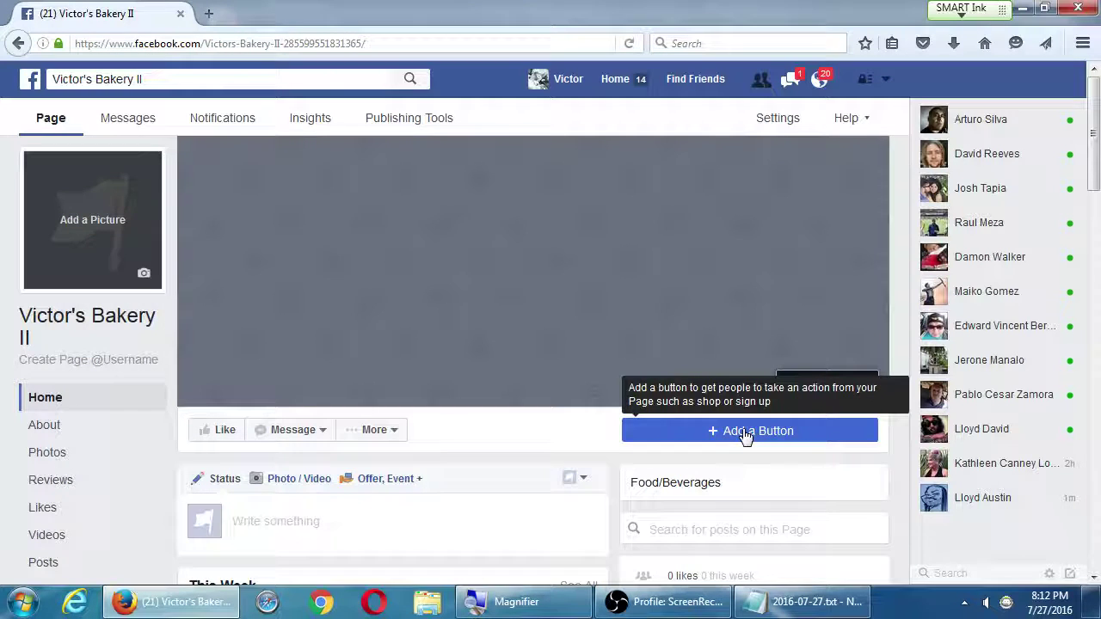
{"action": "left_click", "coordinate": [662, 602]}
{"action": "key", "text": "alt+Tab"}
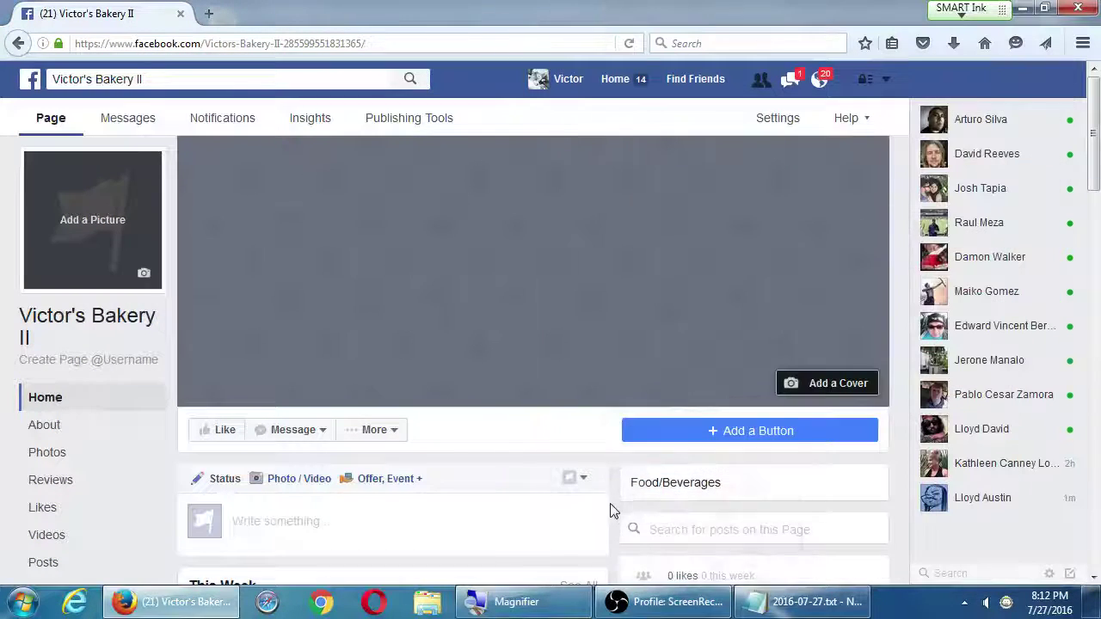
Open About and scroll Page Info to Products (Cookies, Cupcakes) and the blank Official Page field
{"action": "left_click", "coordinate": [41, 431]}
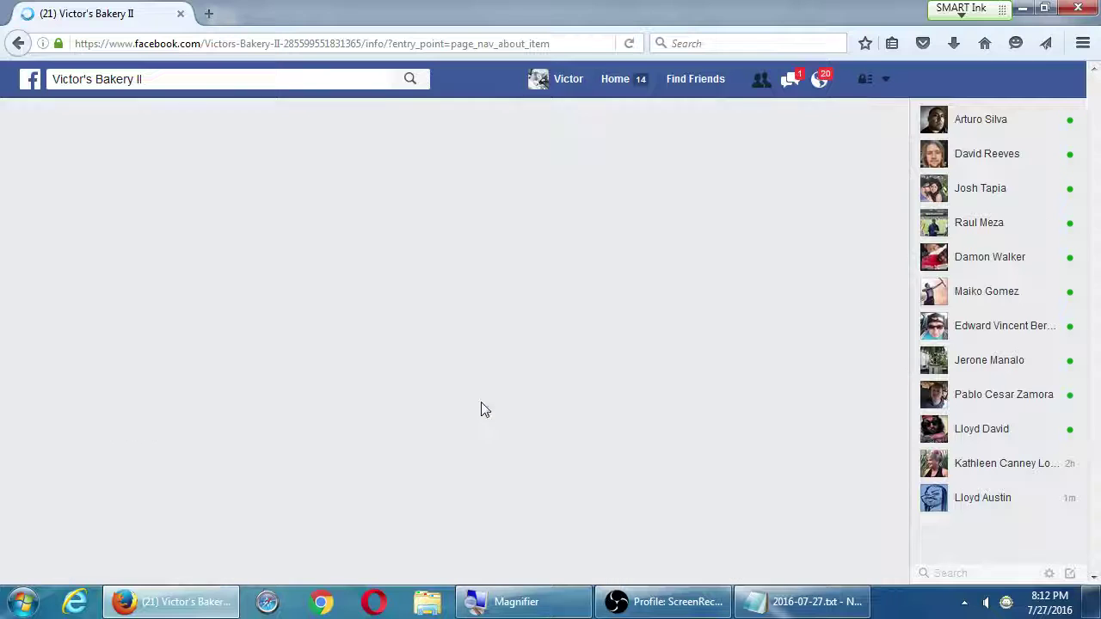
{"action": "scroll", "coordinate": [605, 403], "scroll_direction": "down", "scroll_amount": 5}
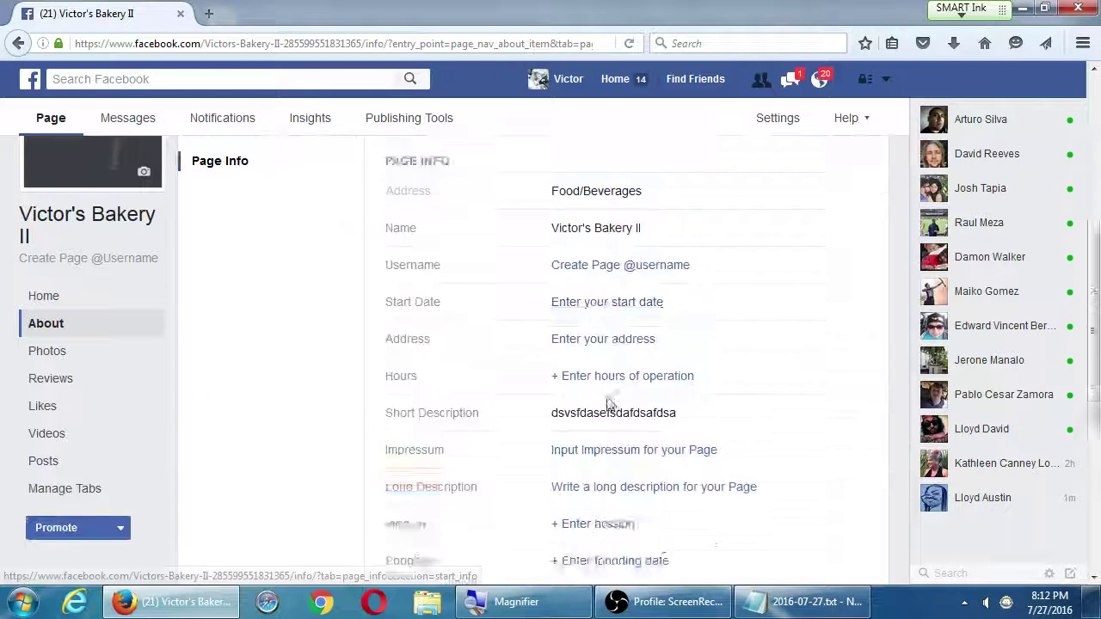
{"action": "scroll", "coordinate": [605, 402], "scroll_direction": "down", "scroll_amount": 2}
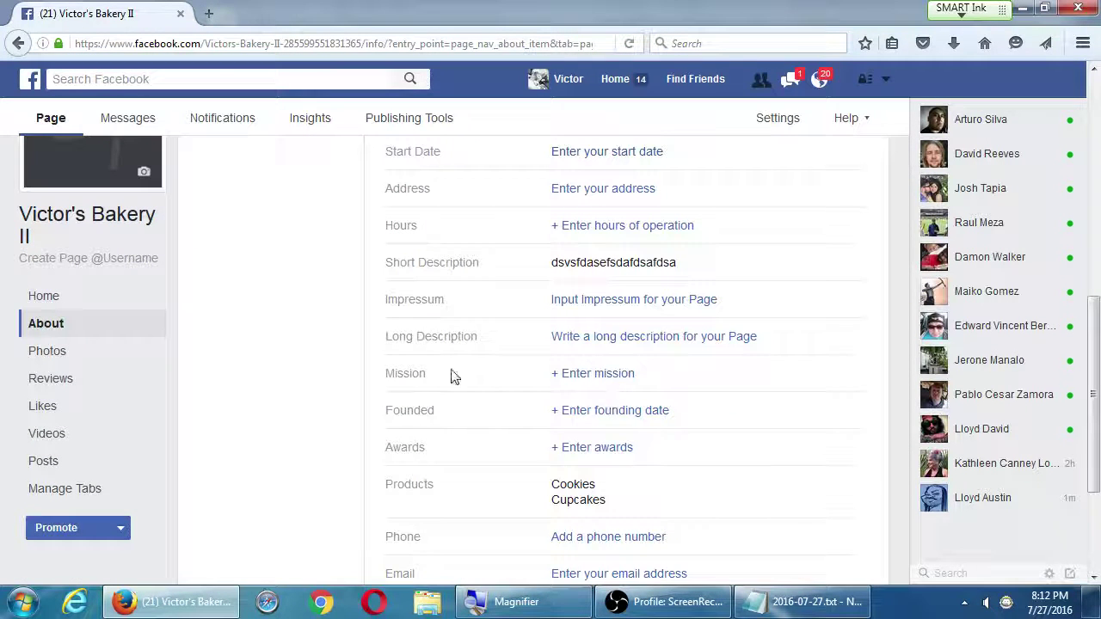
{"action": "scroll", "coordinate": [319, 401], "scroll_direction": "down", "scroll_amount": 3}
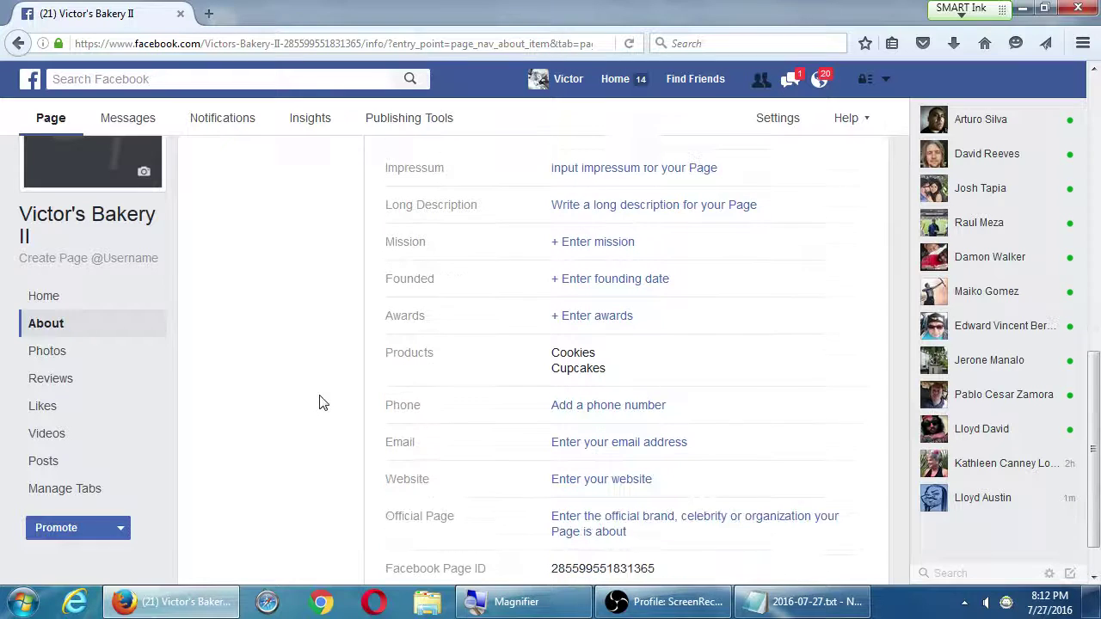
{"action": "scroll", "coordinate": [320, 399], "scroll_direction": "down", "scroll_amount": 1}
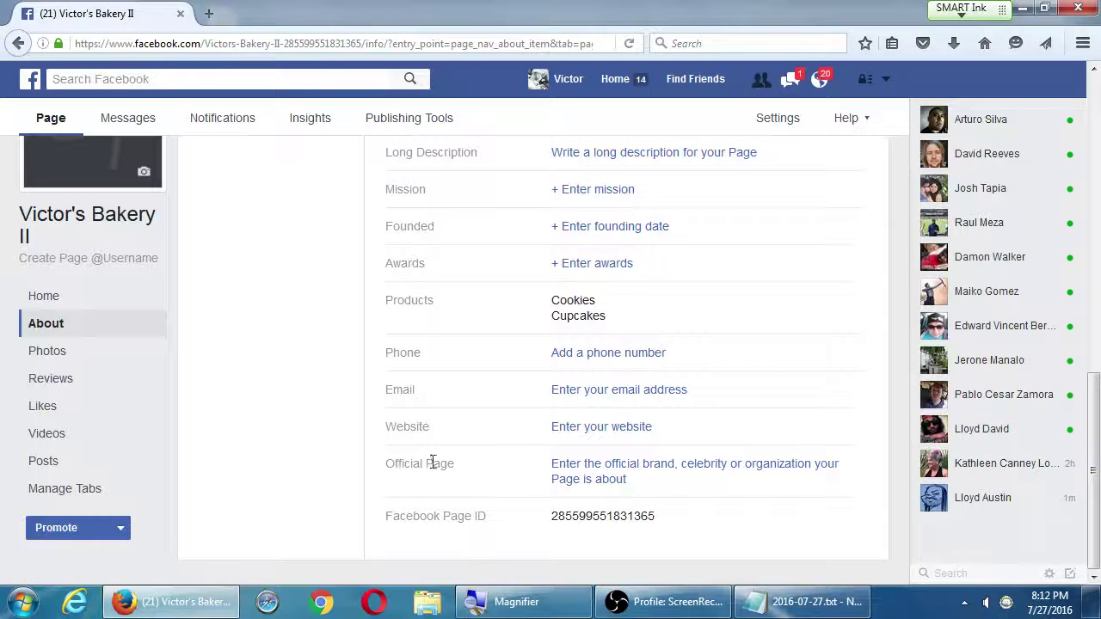
{"action": "left_click_drag", "start_coordinate": [395, 463], "coordinate": [471, 475]}
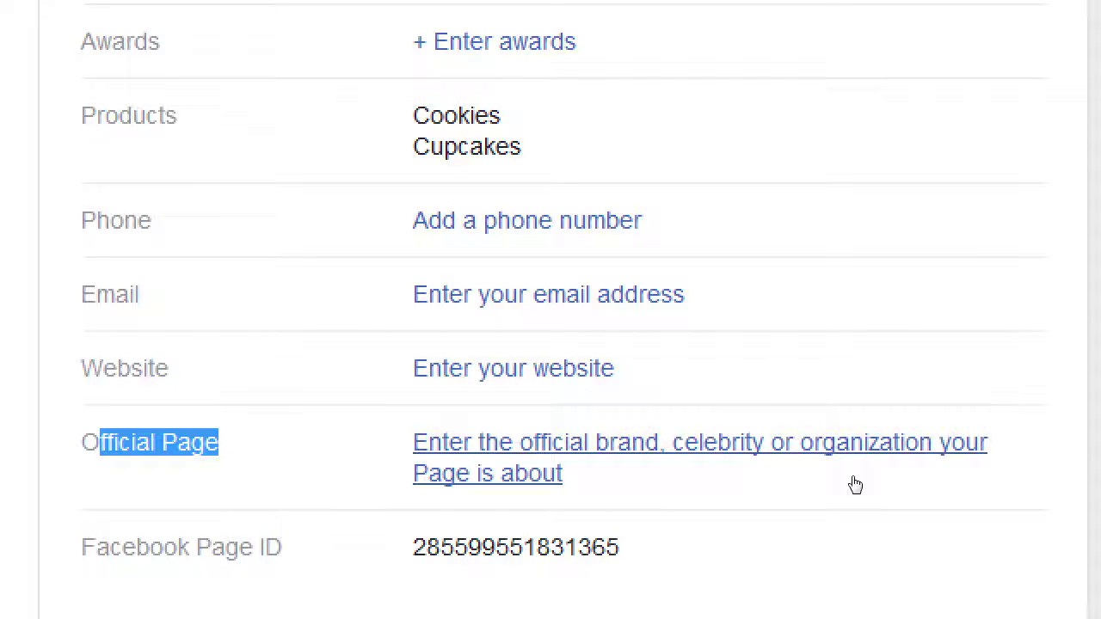
{"action": "left_click", "coordinate": [275, 504]}
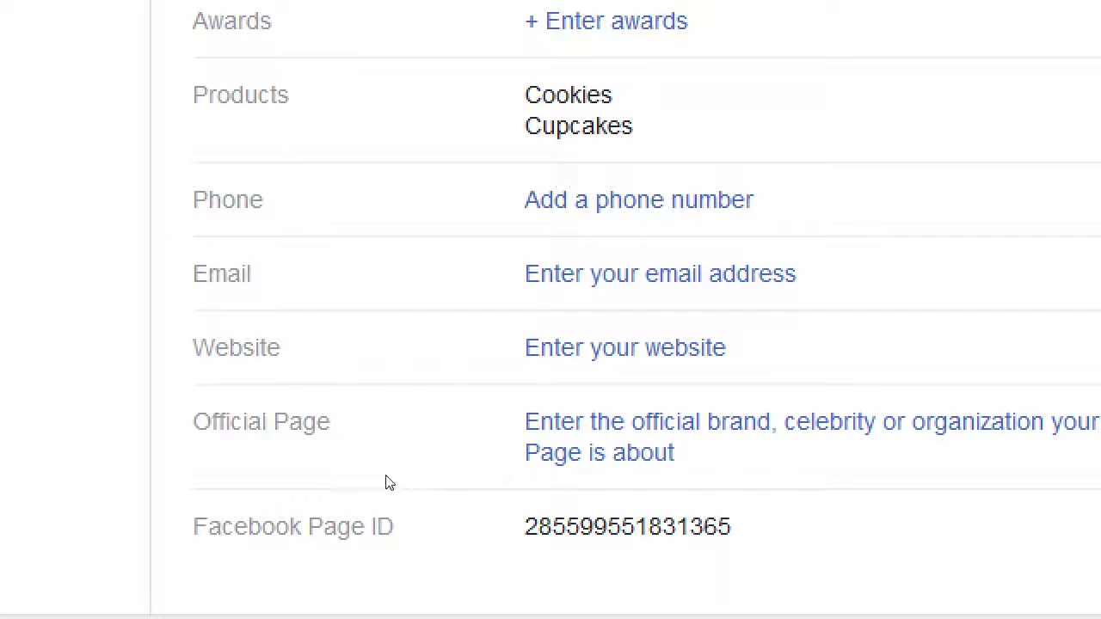
{"action": "left_click", "coordinate": [589, 463]}
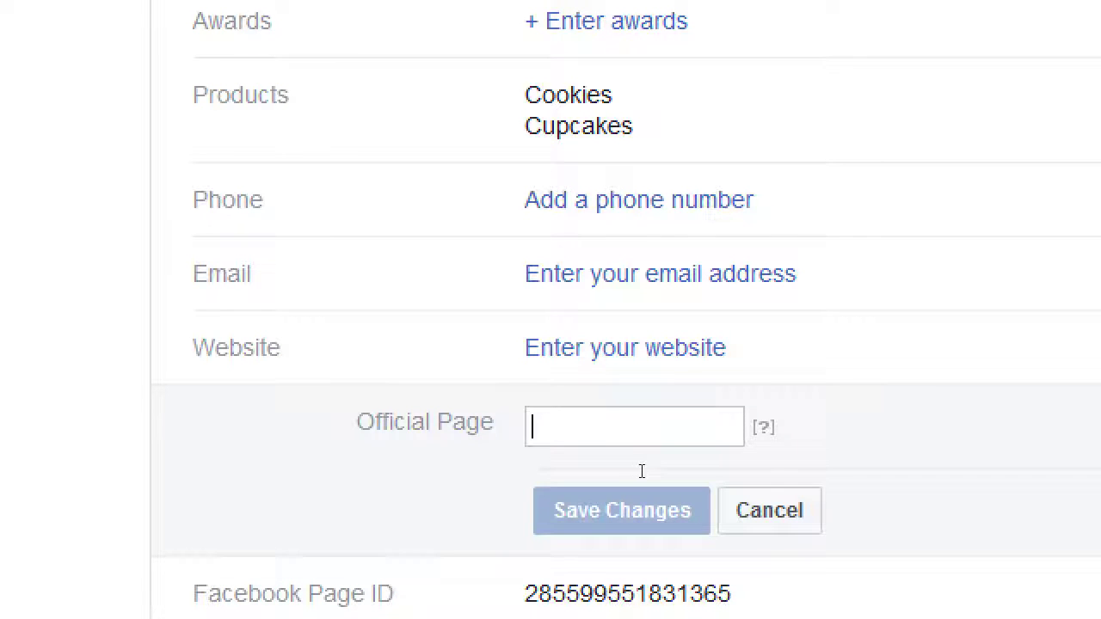
{"action": "type", "text": "Justin"}
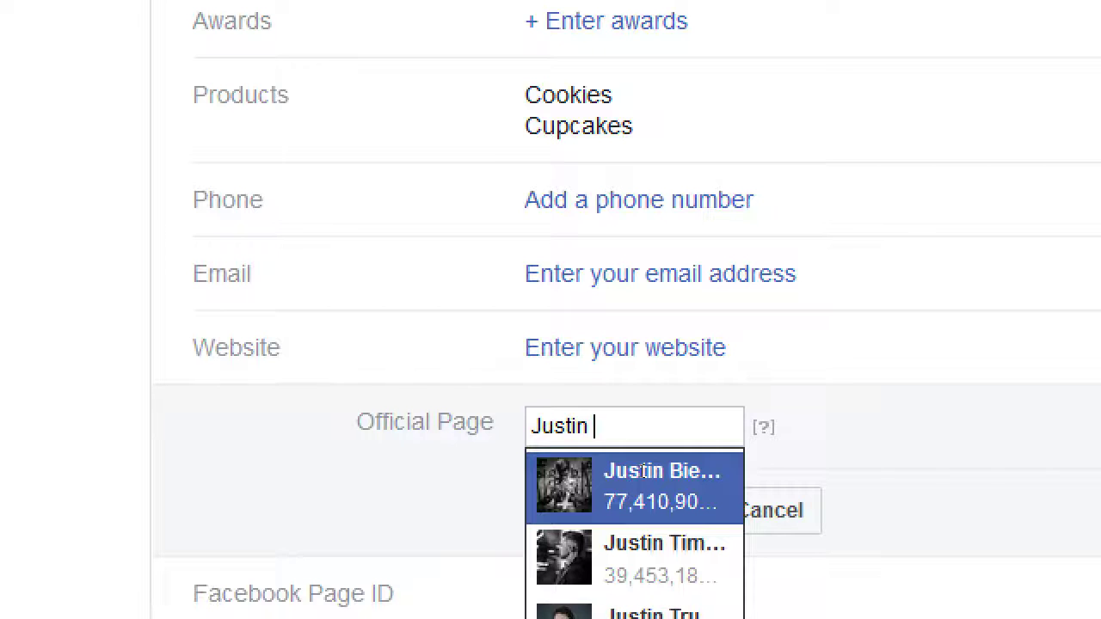
{"action": "left_click", "coordinate": [636, 488]}
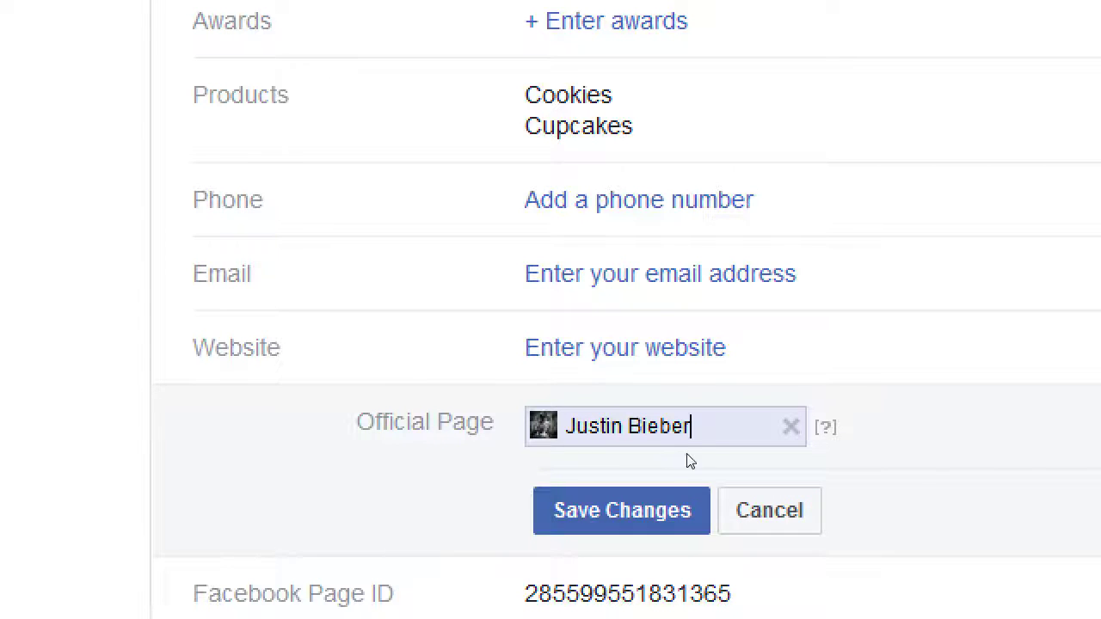
{"action": "key", "text": "BackSpace"}
{"action": "key", "text": "BackSpace"}
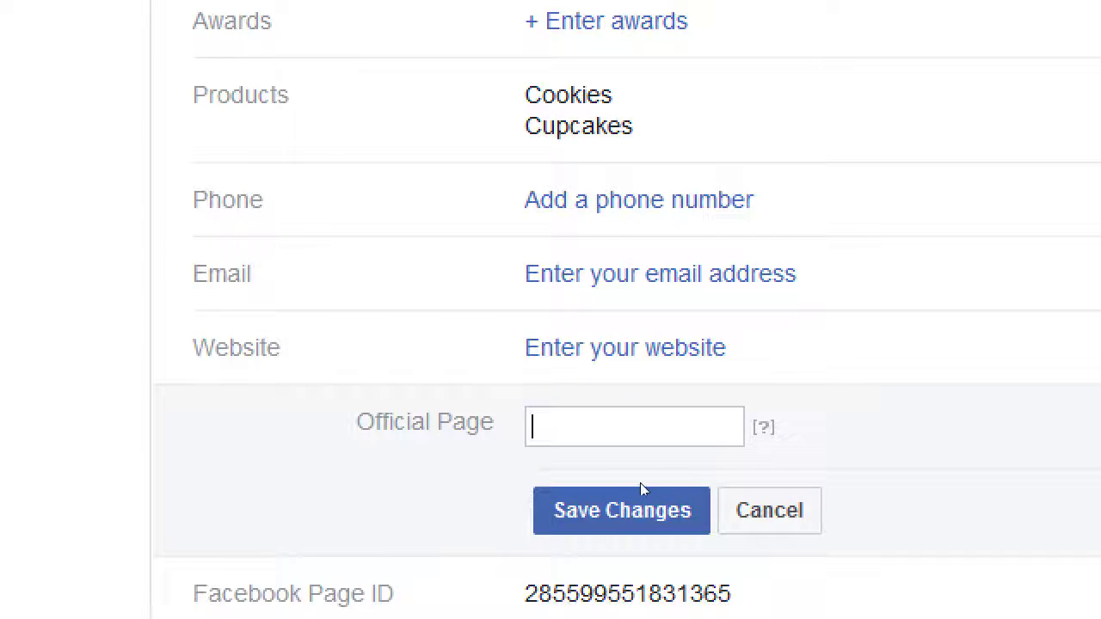
{"action": "key", "text": "Return"}
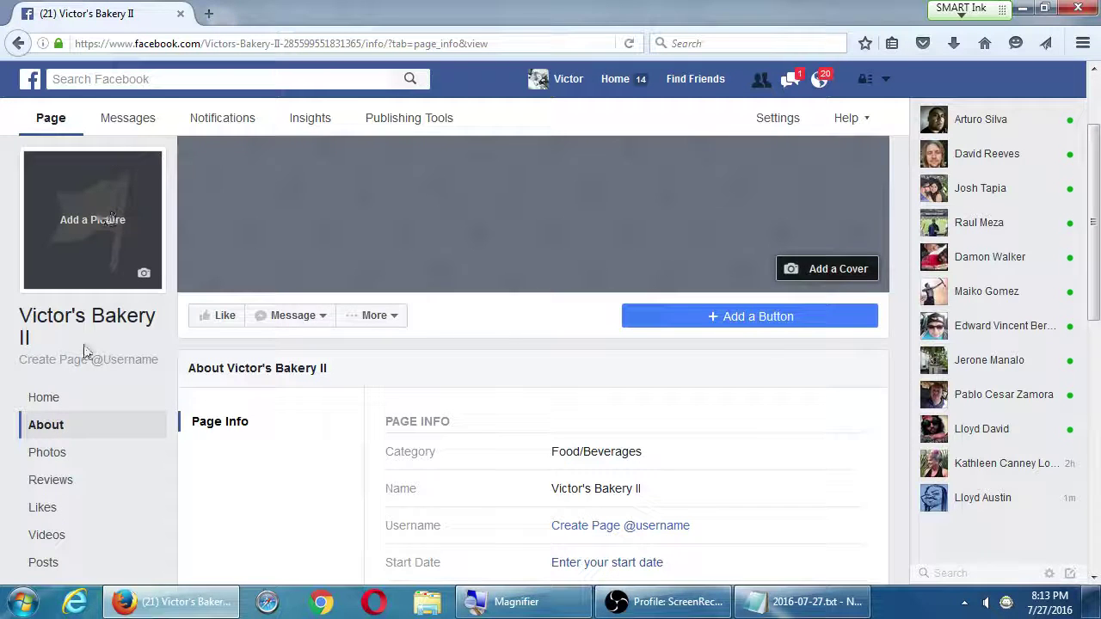
Open Manage Tabs > Add or Remove Tabs, then head back to the Page's main view
{"action": "scroll", "coordinate": [67, 402], "scroll_direction": "down", "scroll_amount": 3}
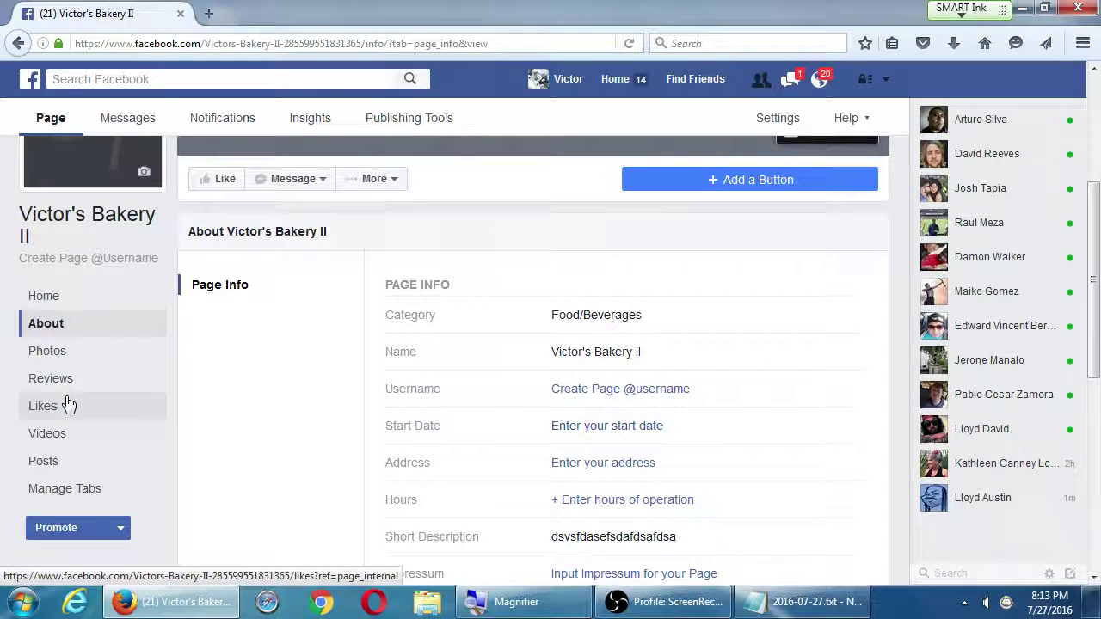
{"action": "left_click", "coordinate": [81, 493]}
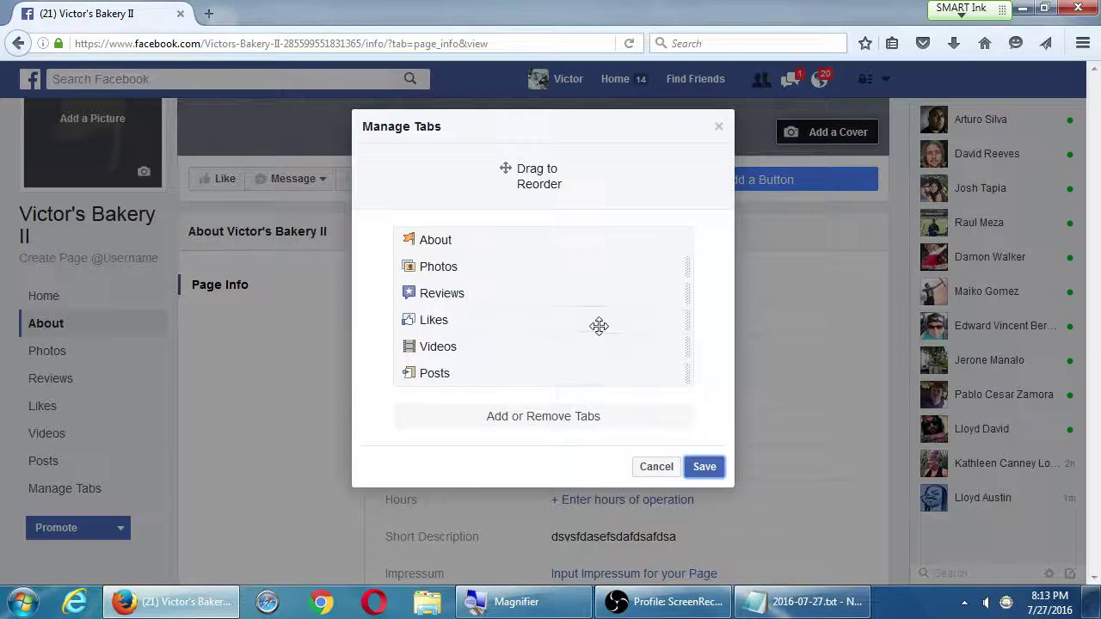
{"action": "left_click", "coordinate": [572, 419]}
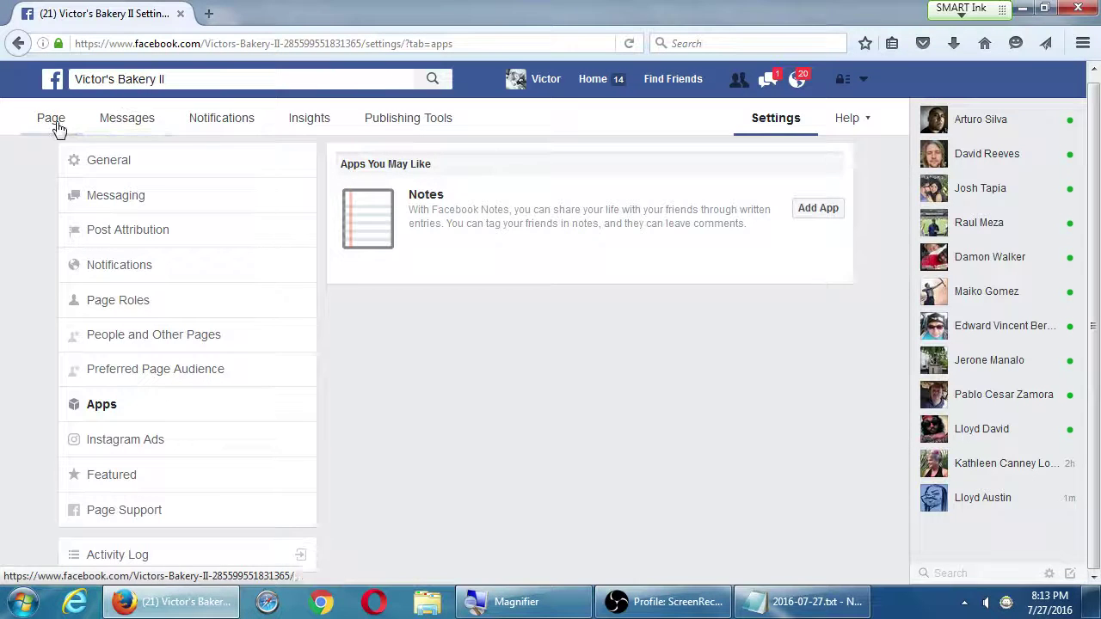
{"action": "left_click", "coordinate": [50, 121]}
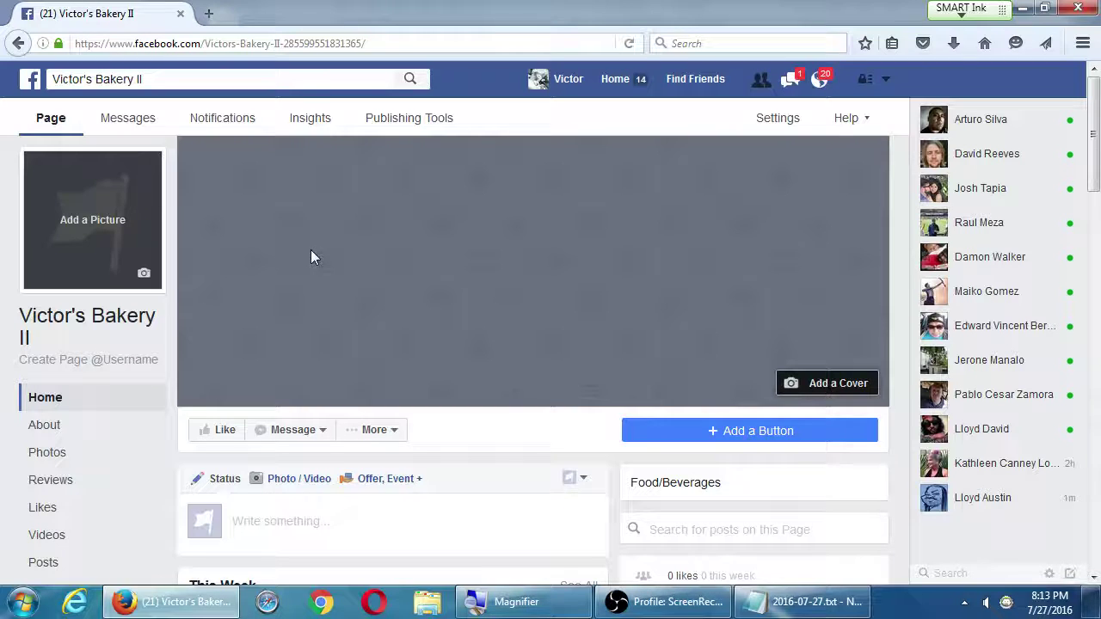
{"action": "left_click", "coordinate": [278, 429]}
{"action": "scroll", "coordinate": [310, 421], "scroll_direction": "down", "scroll_amount": 3}
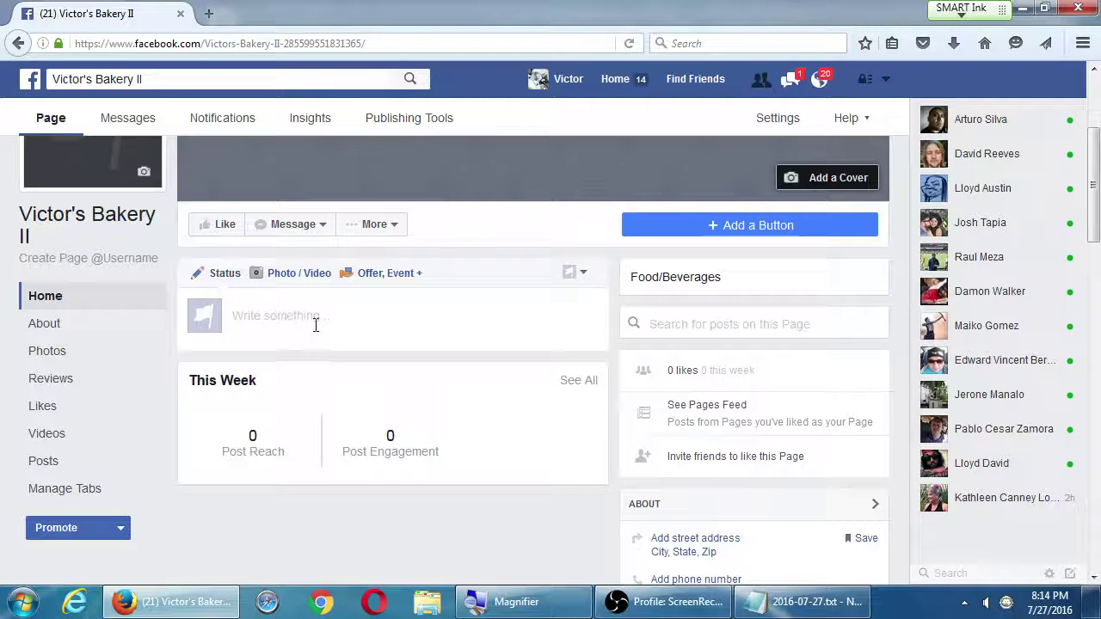
Start a Page status post reading 'dsvdsvdvsvxzvczxvcxzvc' and bring up the Photo / Video posting options
{"action": "left_click", "coordinate": [221, 277]}
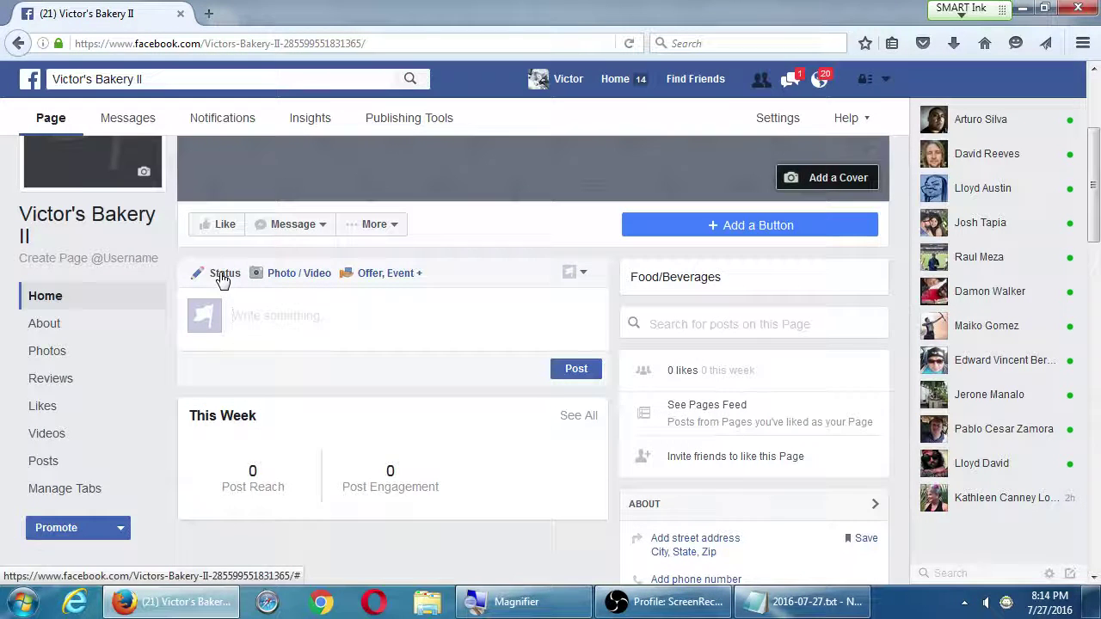
{"action": "left_click", "coordinate": [256, 318]}
{"action": "type", "text": "dsvdsvdvsvxzvczxvcxzvc"}
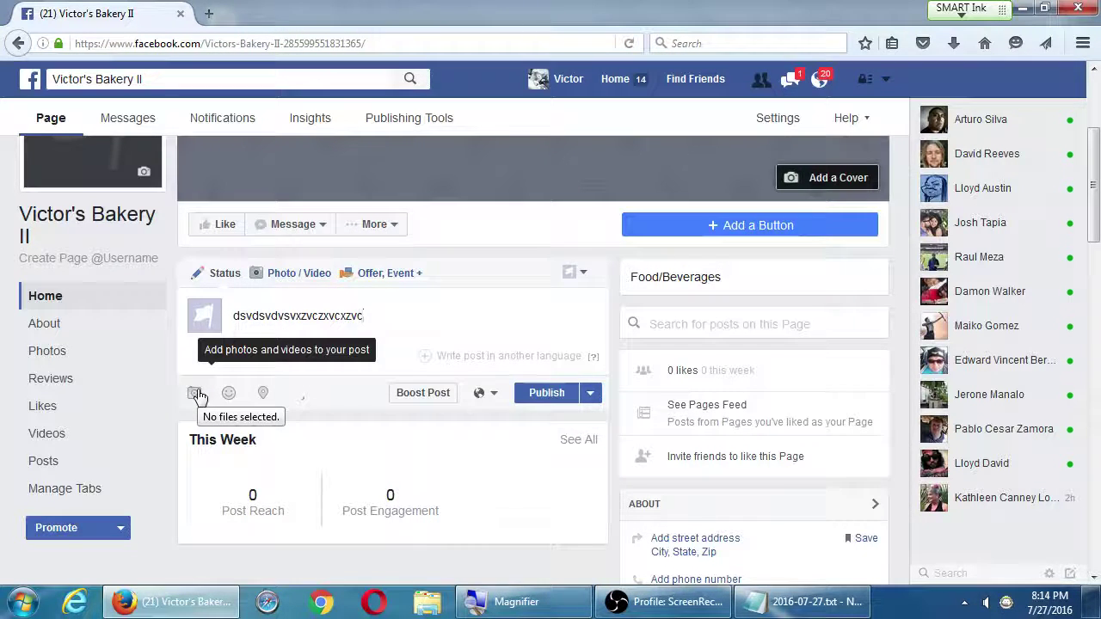
{"action": "left_click", "coordinate": [290, 276]}
{"action": "scroll", "coordinate": [205, 367], "scroll_direction": "down", "scroll_amount": 3}
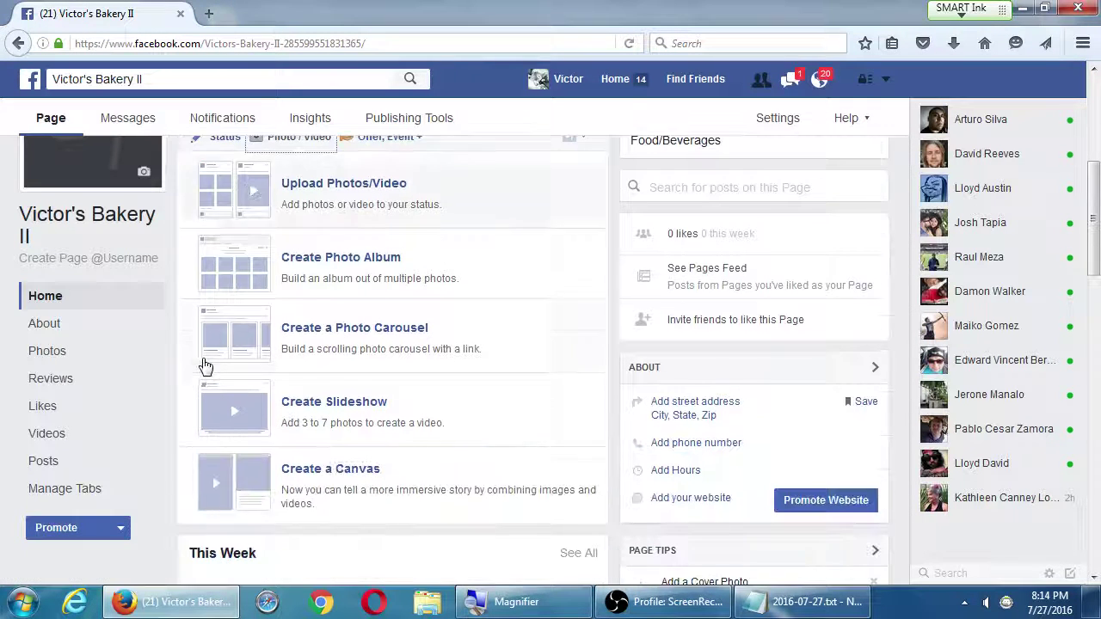
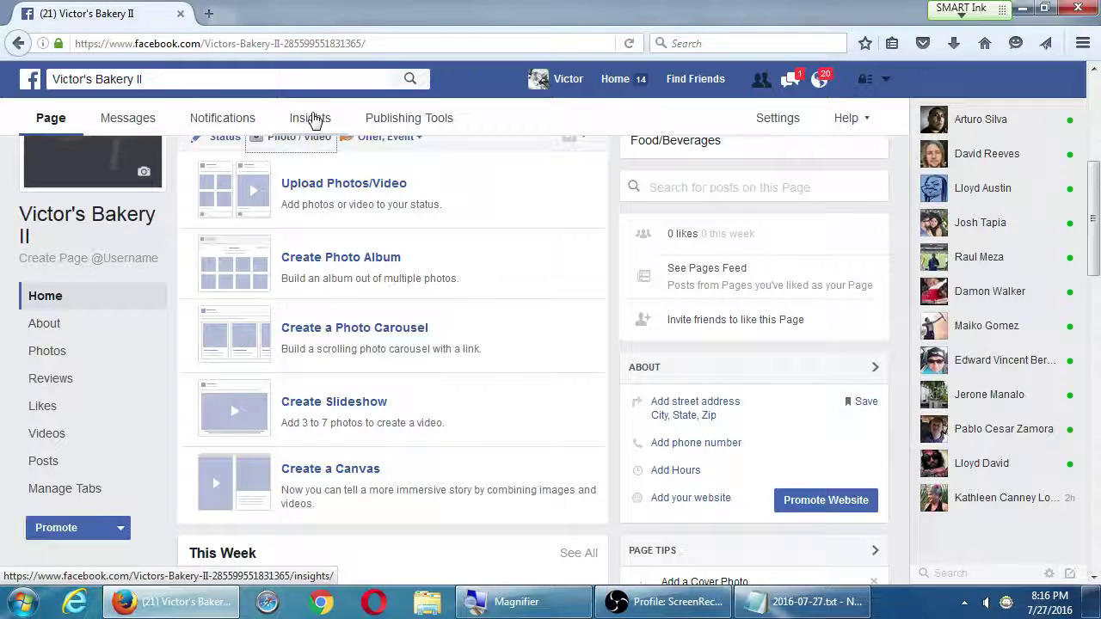
Delete the leftover draft text from the status post composer
{"action": "scroll", "coordinate": [129, 222], "scroll_direction": "up", "scroll_amount": 2}
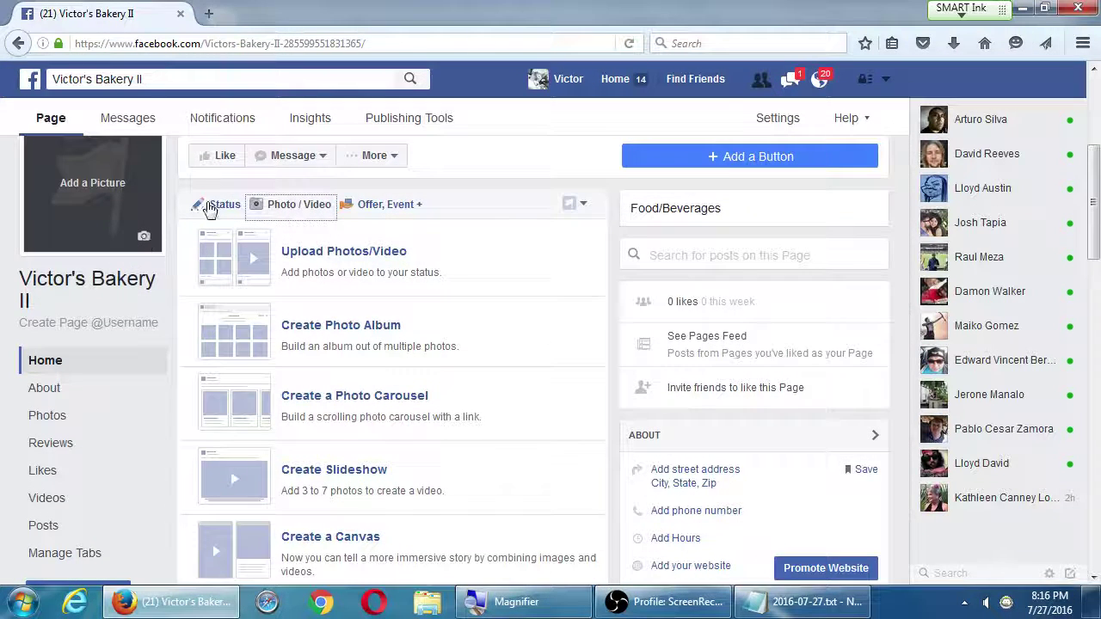
{"action": "left_click", "coordinate": [229, 214]}
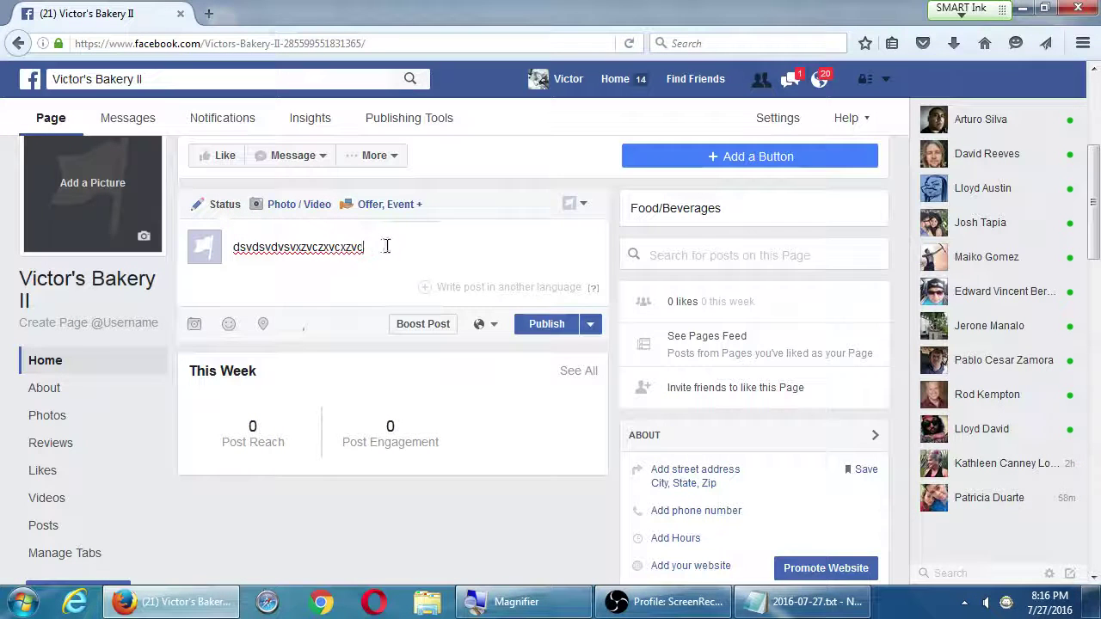
{"action": "left_click_drag", "start_coordinate": [386, 246], "coordinate": [223, 243]}
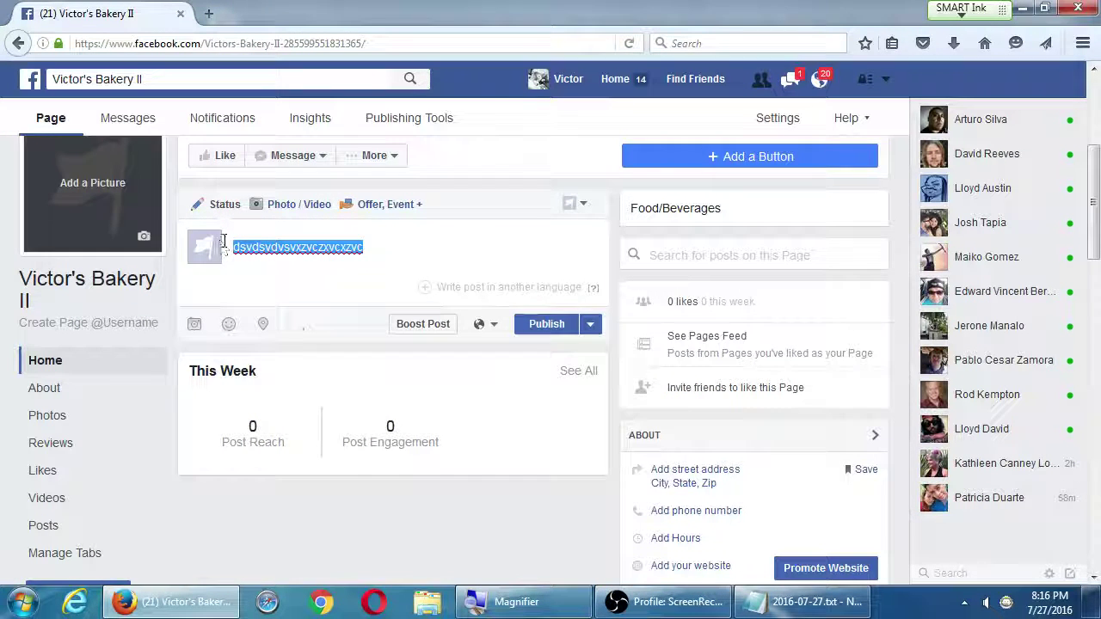
{"action": "key", "text": "BackSpace"}
Start a new slideshow from the Photo / Video posting options
{"action": "left_click", "coordinate": [278, 214]}
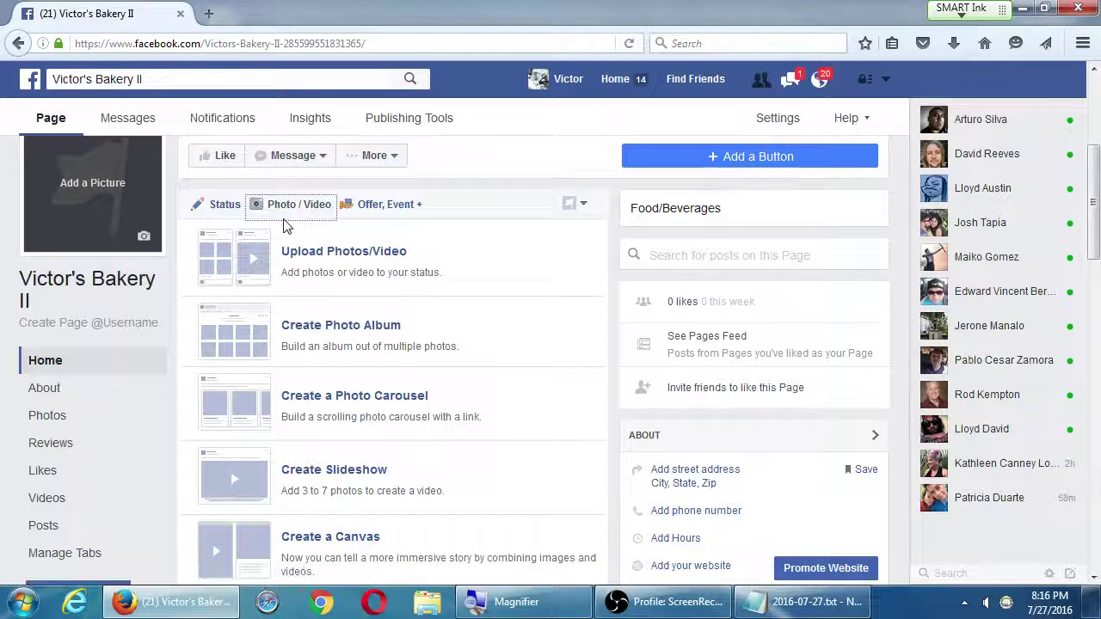
{"action": "scroll", "coordinate": [229, 364], "scroll_direction": "down", "scroll_amount": 2}
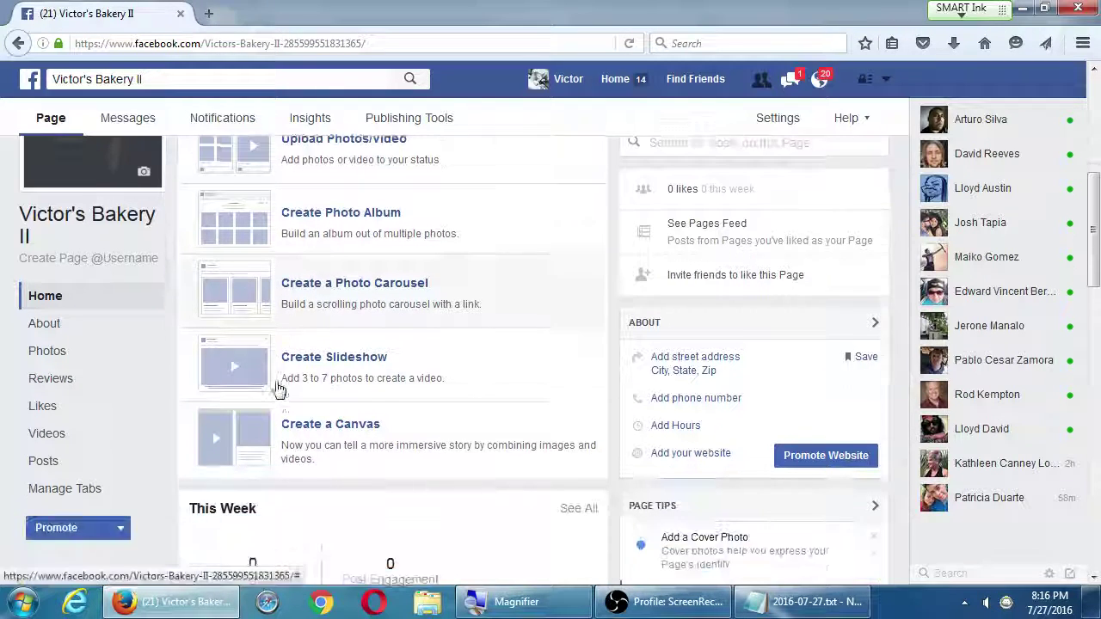
{"action": "left_click", "coordinate": [351, 363]}
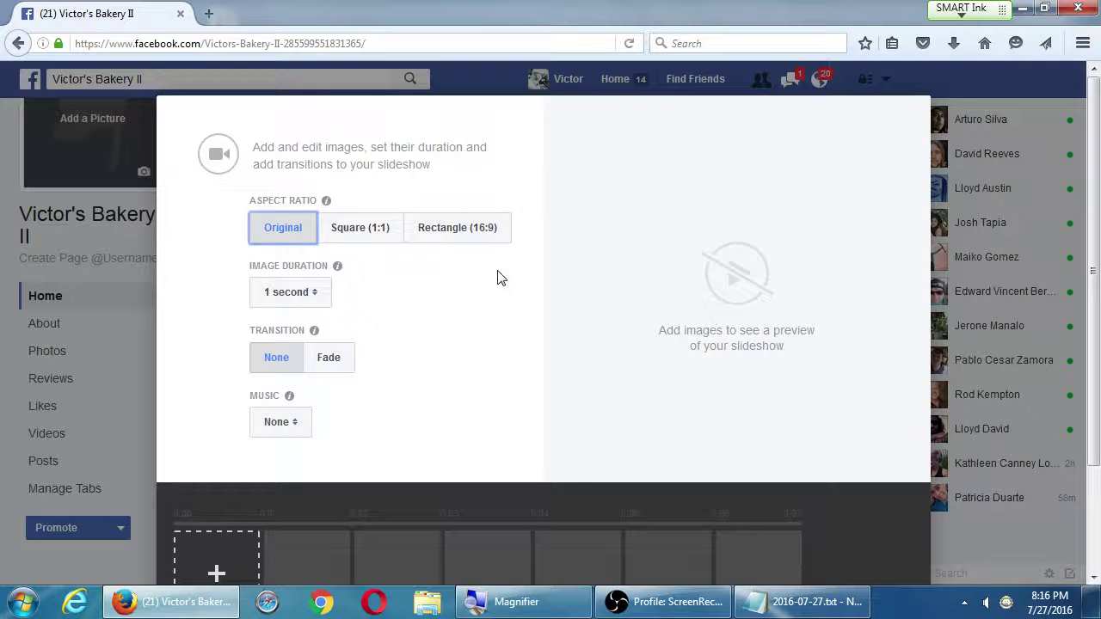
Set the slideshow to Square (1:1), 5 seconds per image, Fade transition, Electric Coconut music
{"action": "left_click", "coordinate": [386, 237]}
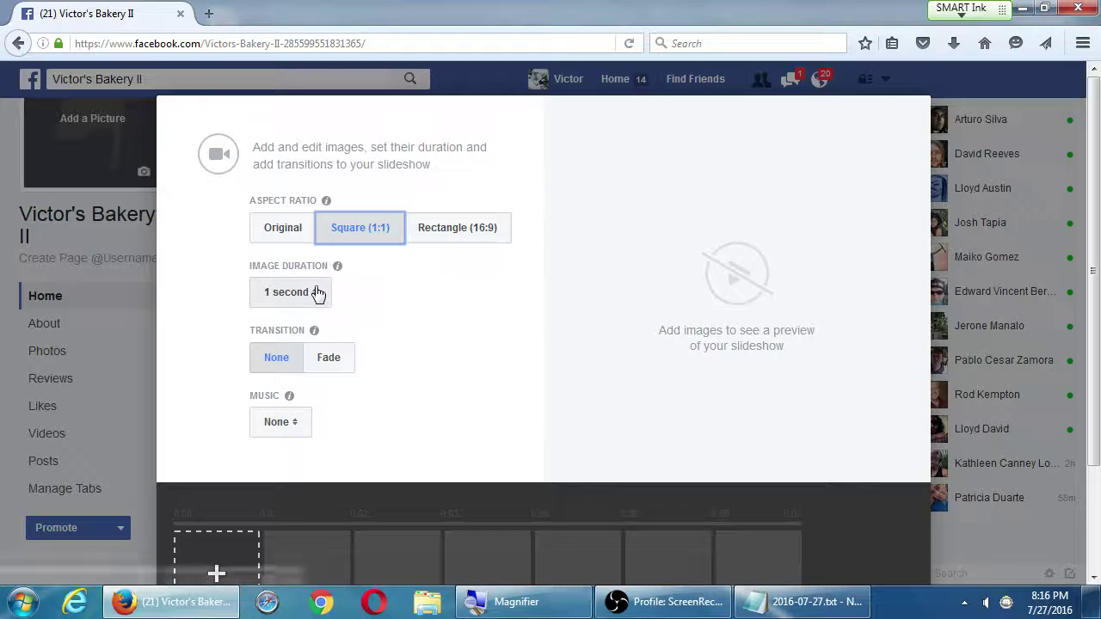
{"action": "left_click", "coordinate": [305, 300]}
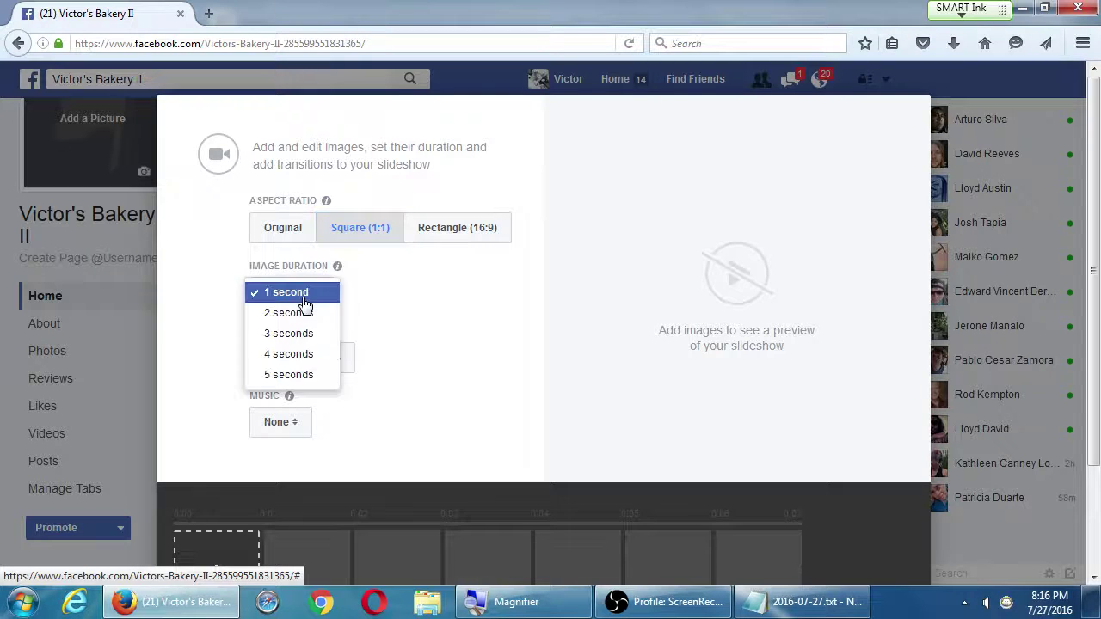
{"action": "left_click", "coordinate": [295, 386]}
{"action": "left_click", "coordinate": [342, 364]}
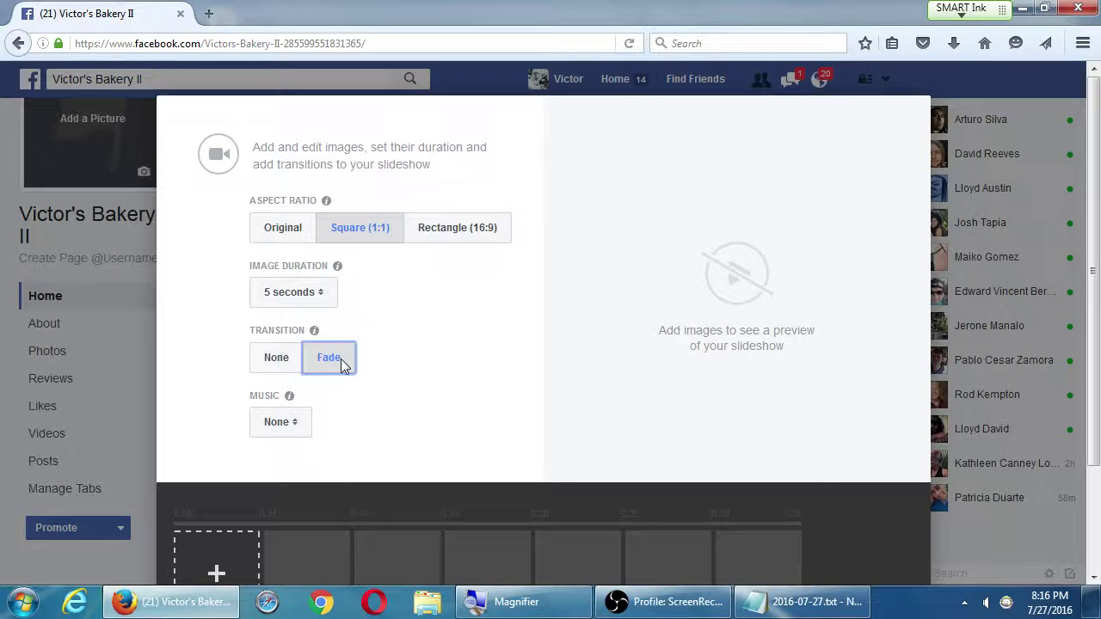
{"action": "left_click", "coordinate": [290, 423]}
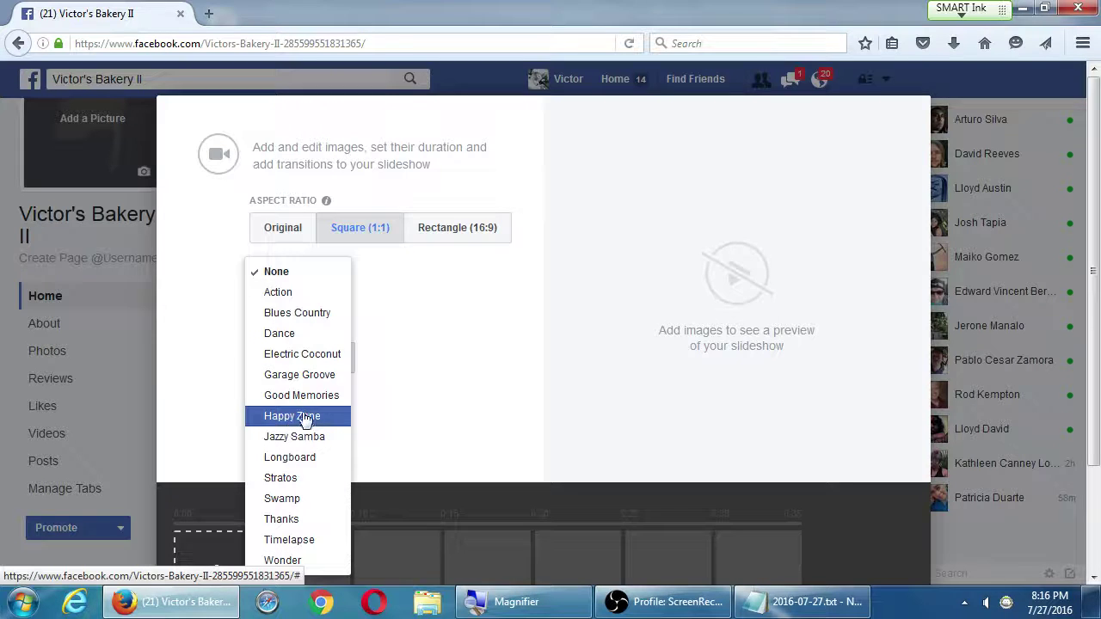
{"action": "left_click", "coordinate": [321, 361]}
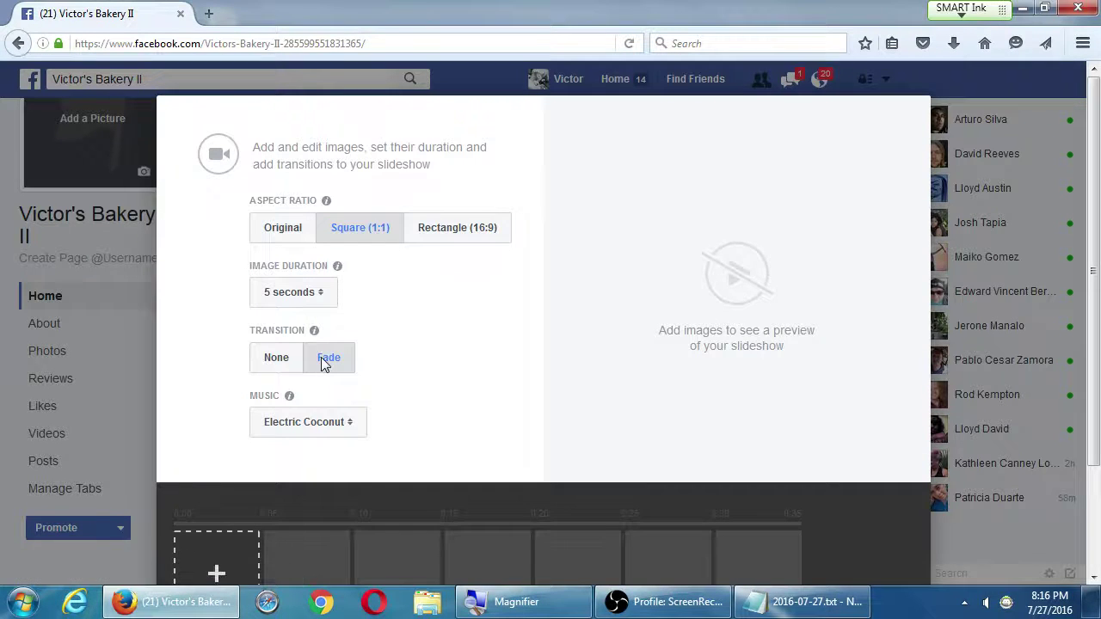
Cancel the slideshow without adding any images
{"action": "scroll", "coordinate": [654, 295], "scroll_direction": "down", "scroll_amount": 3}
{"action": "scroll", "coordinate": [644, 356], "scroll_direction": "up", "scroll_amount": 3}
{"action": "scroll", "coordinate": [629, 361], "scroll_direction": "down", "scroll_amount": 3}
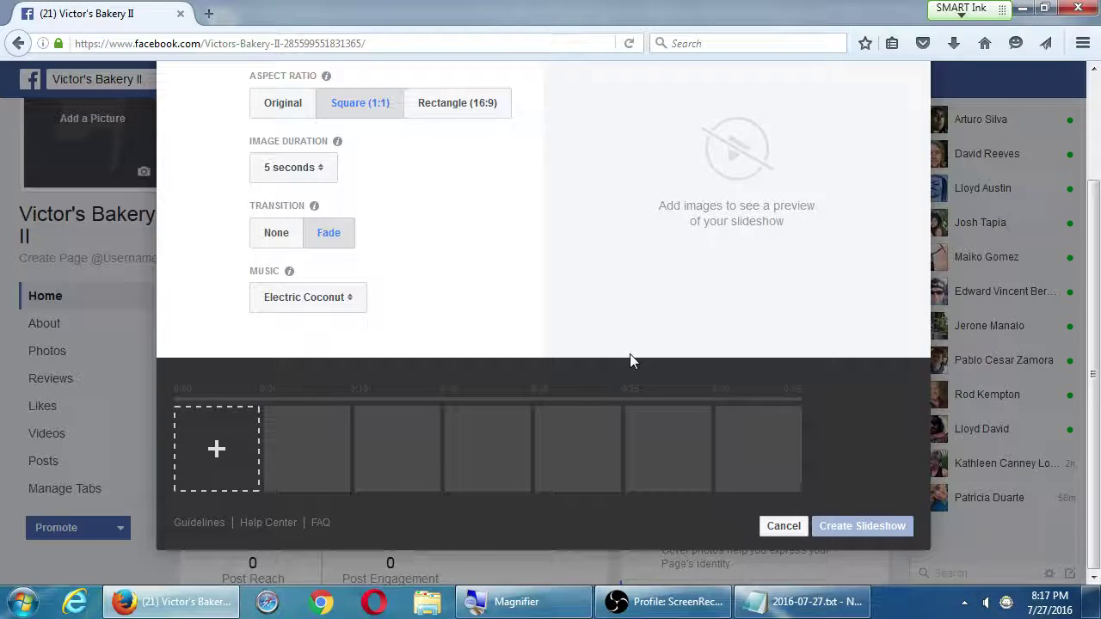
{"action": "left_click", "coordinate": [782, 525]}
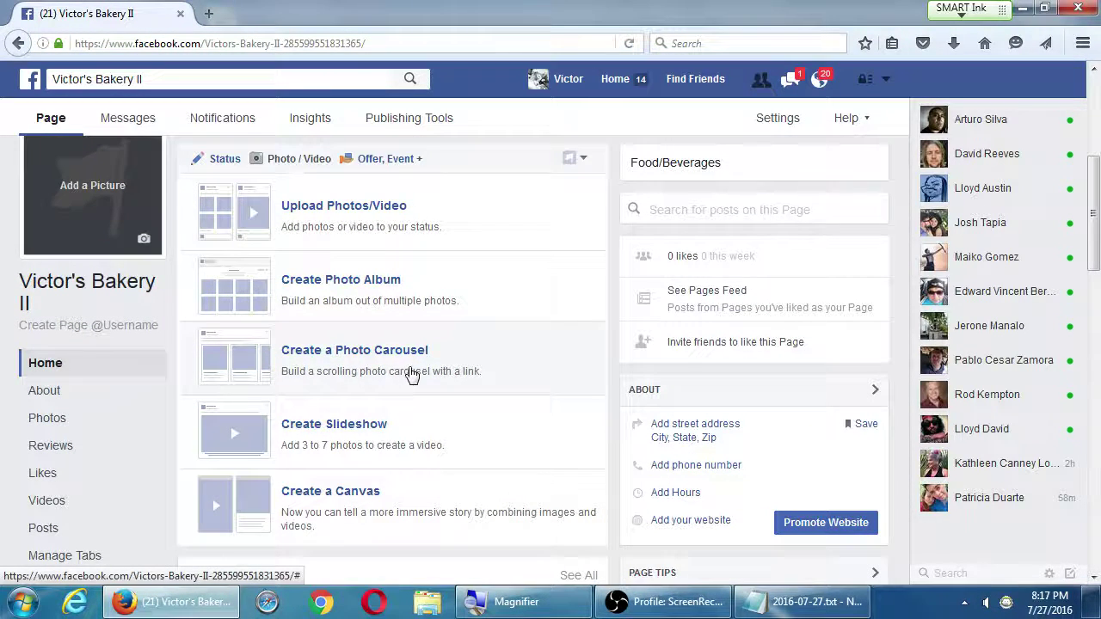
{"action": "left_click", "coordinate": [395, 159]}
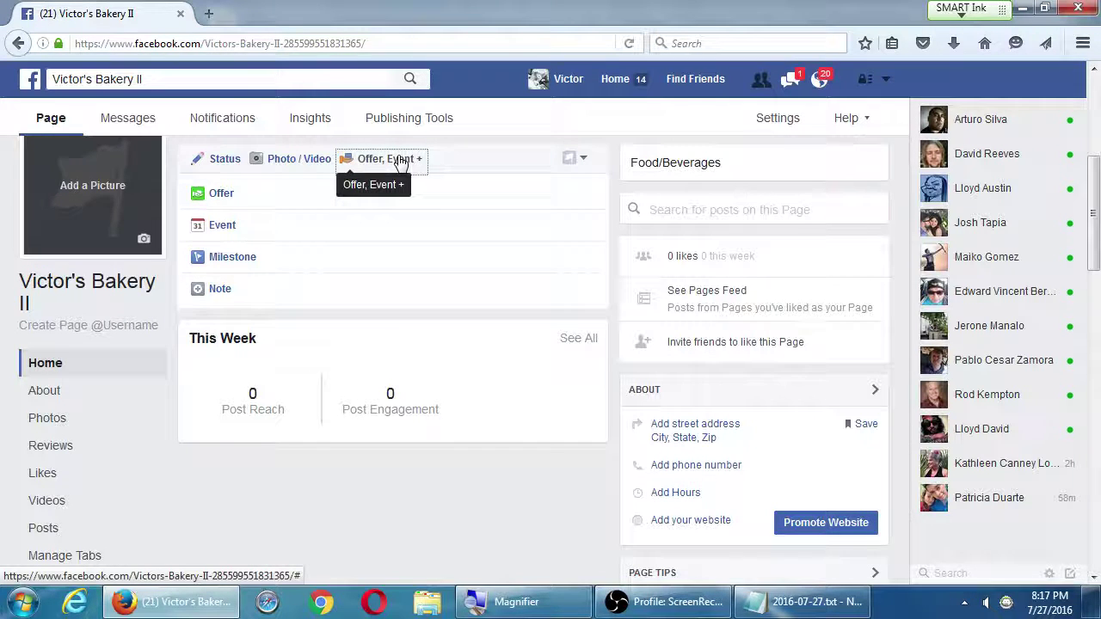
{"action": "left_click", "coordinate": [74, 407]}
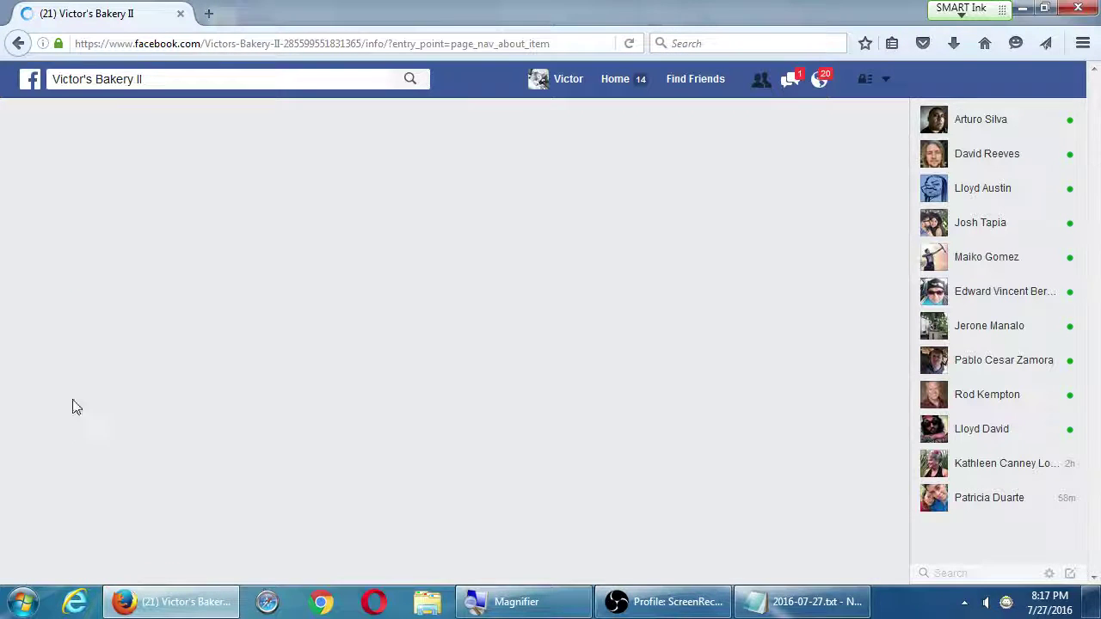
{"action": "scroll", "coordinate": [86, 425], "scroll_direction": "down", "scroll_amount": 2}
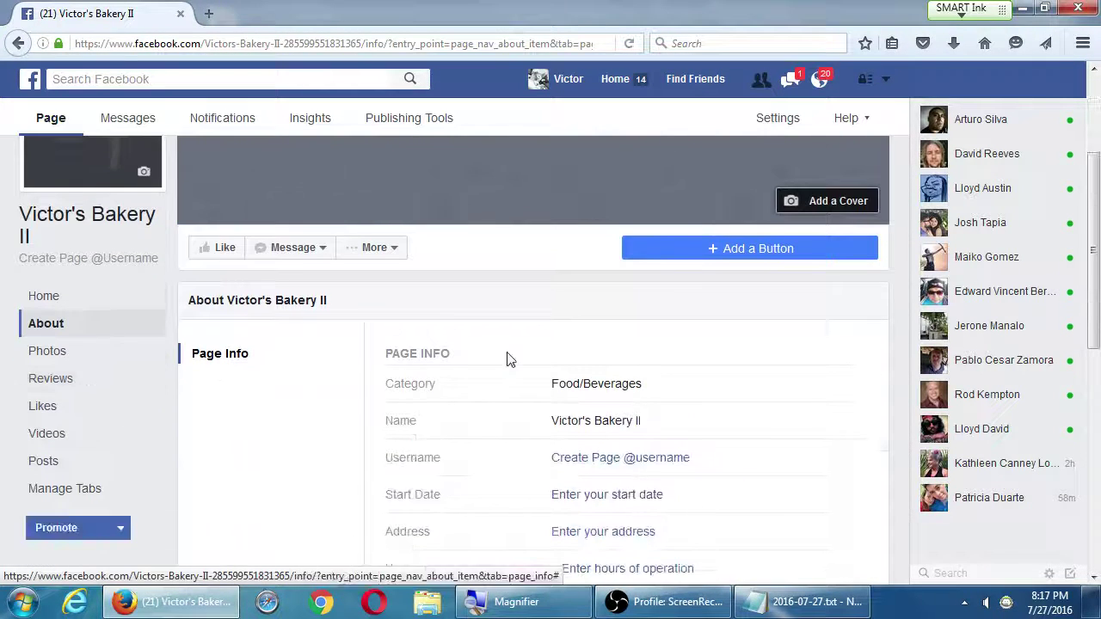
{"action": "left_click_drag", "start_coordinate": [400, 383], "coordinate": [448, 388]}
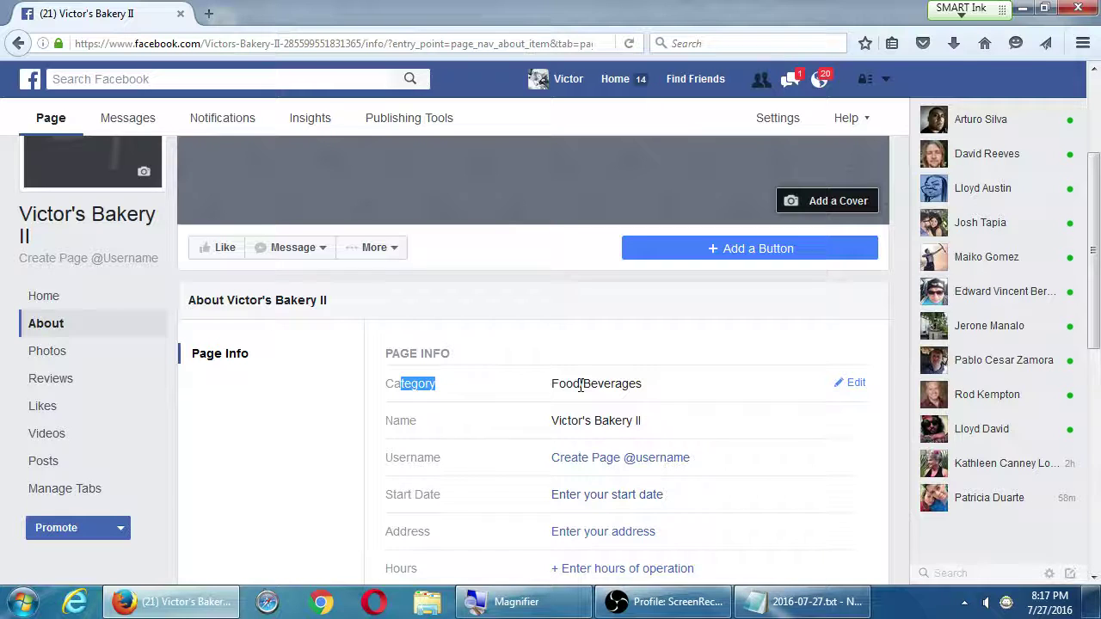
{"action": "left_click", "coordinate": [40, 301]}
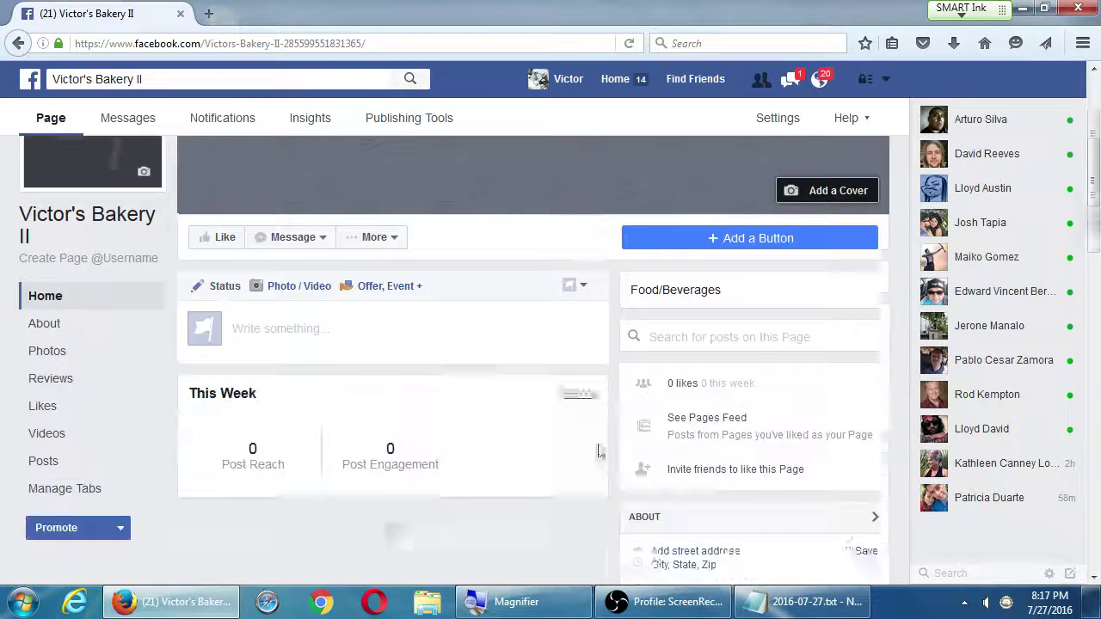
Open the Create an Offer form from the Offer, Event + menu
{"action": "left_click", "coordinate": [388, 231]}
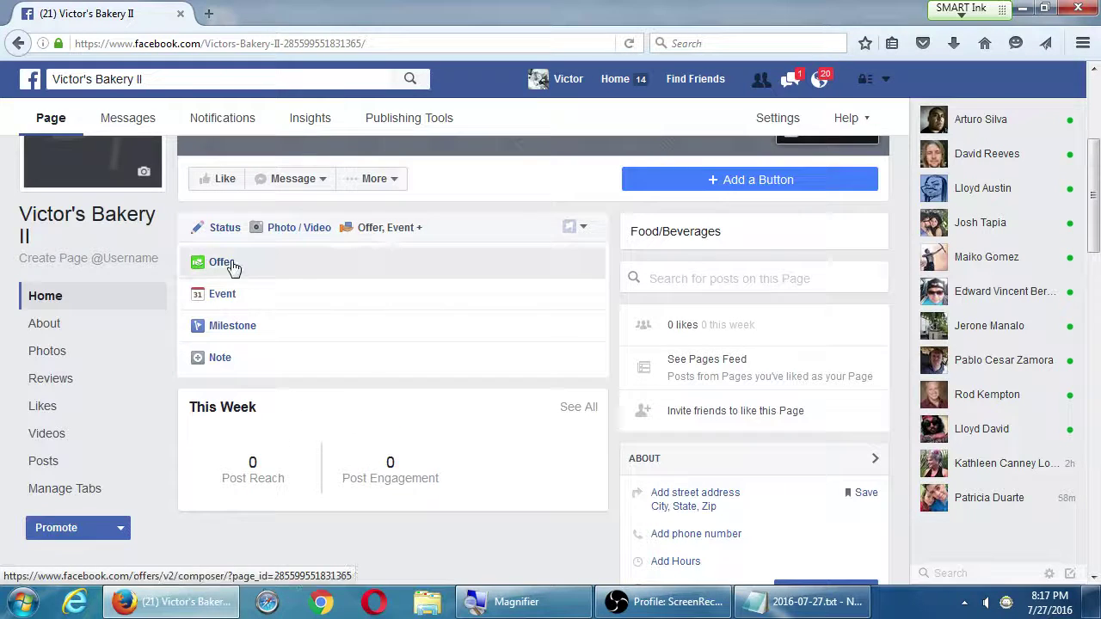
{"action": "left_click", "coordinate": [230, 264]}
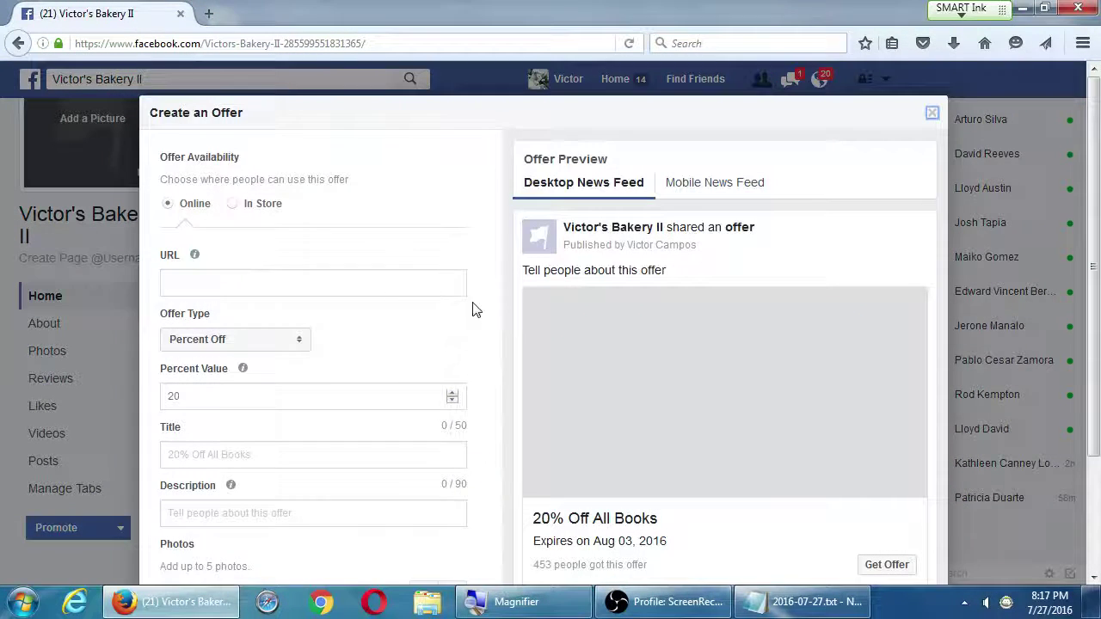
{"action": "scroll", "coordinate": [476, 310], "scroll_direction": "down", "scroll_amount": 5}
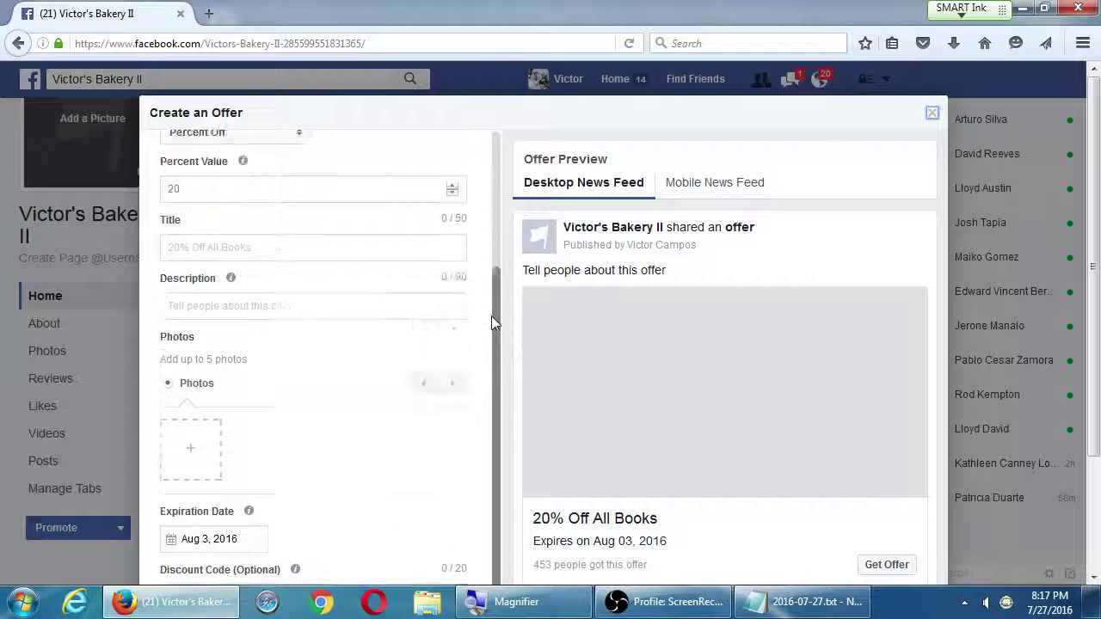
{"action": "scroll", "coordinate": [491, 316], "scroll_direction": "up", "scroll_amount": 4}
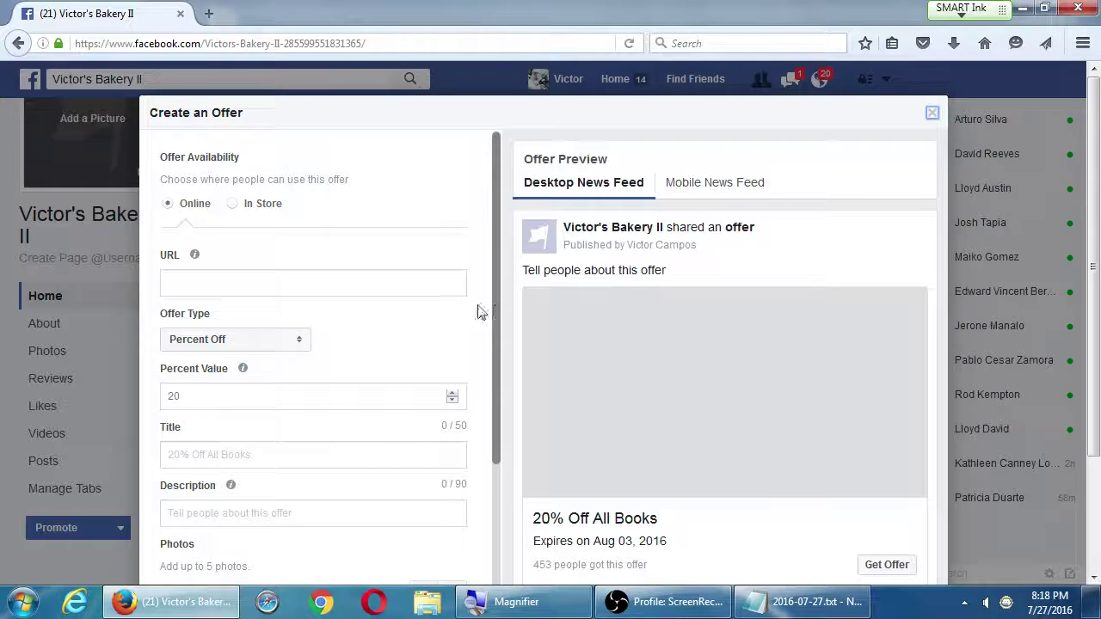
Make the offer redeemable In Store
{"action": "left_click", "coordinate": [262, 205]}
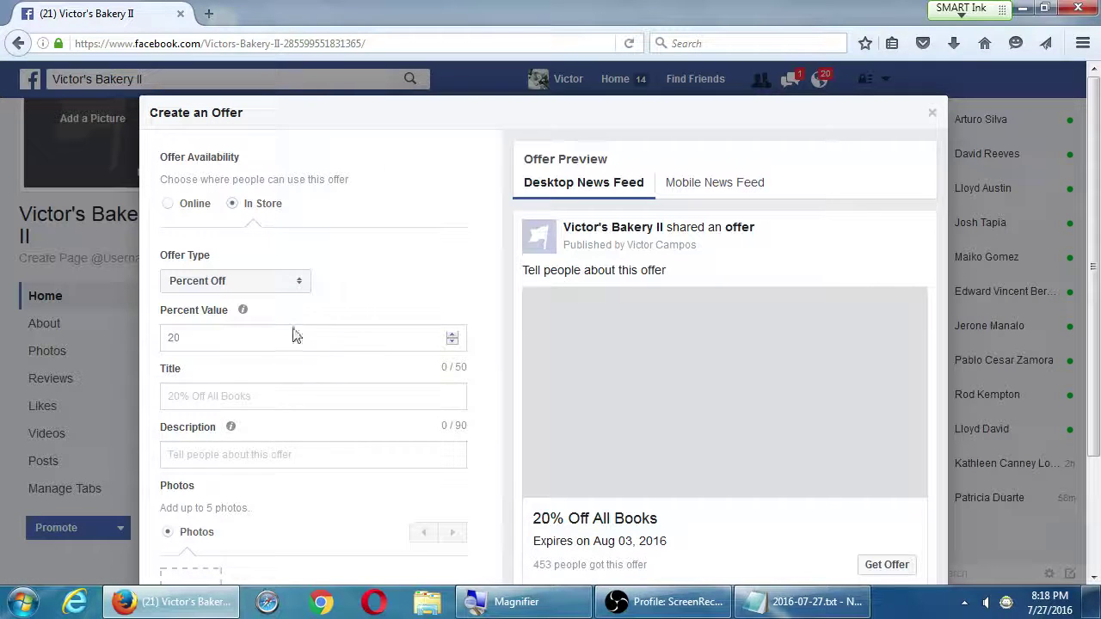
{"action": "scroll", "coordinate": [337, 408], "scroll_direction": "down", "scroll_amount": 2}
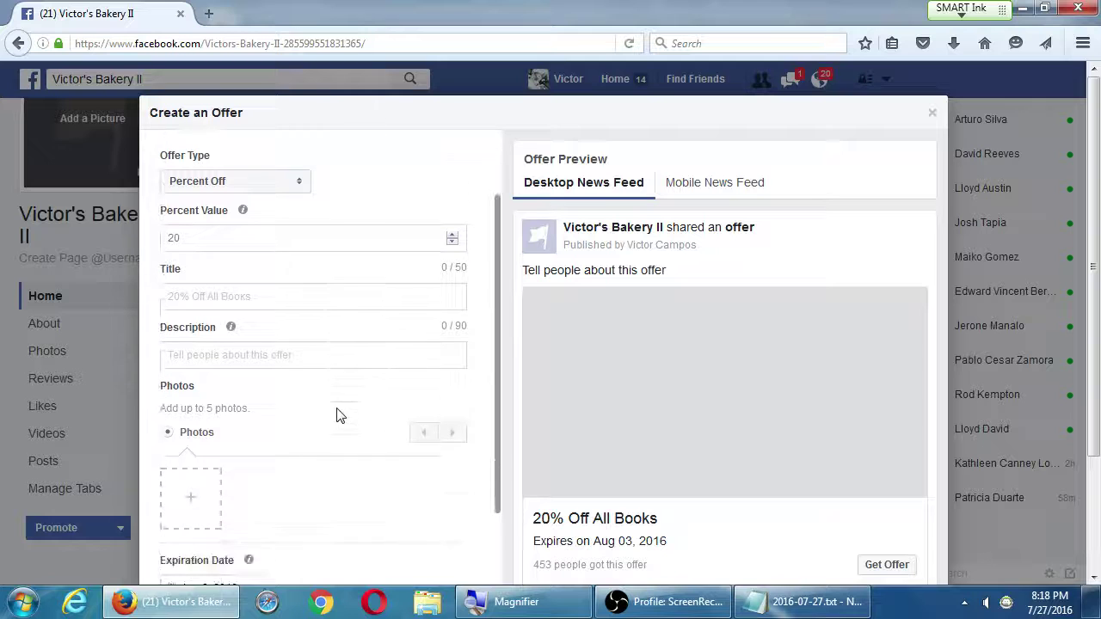
{"action": "scroll", "coordinate": [243, 456], "scroll_direction": "down", "scroll_amount": 1}
{"action": "scroll", "coordinate": [243, 473], "scroll_direction": "down", "scroll_amount": 4}
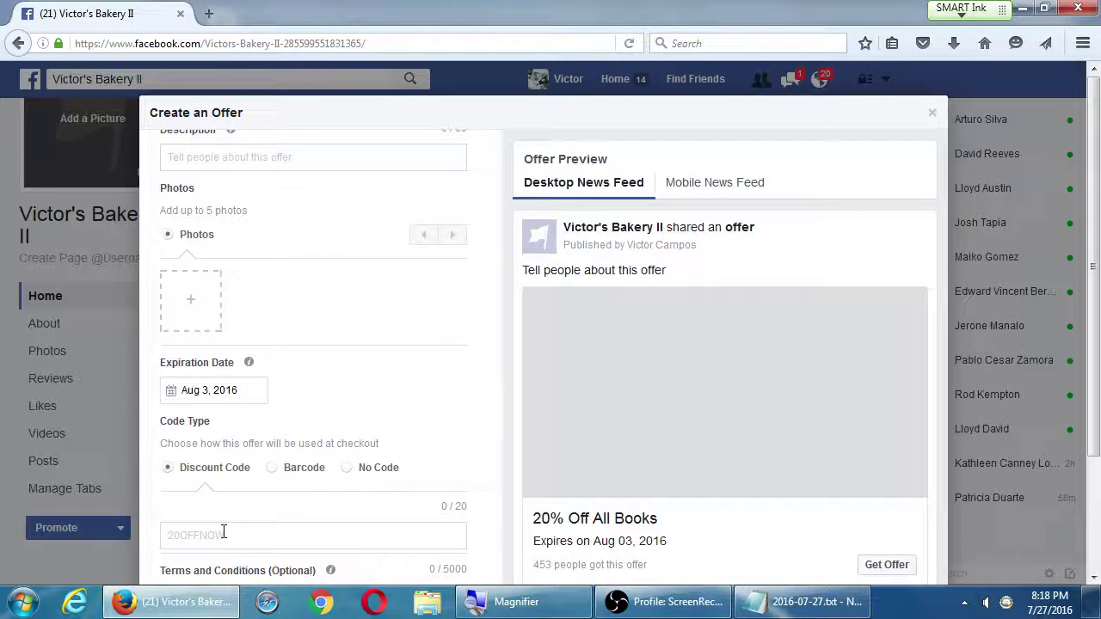
Use a QR barcode with value 'asfadfadsf' as the offer's code
{"action": "left_click", "coordinate": [273, 470]}
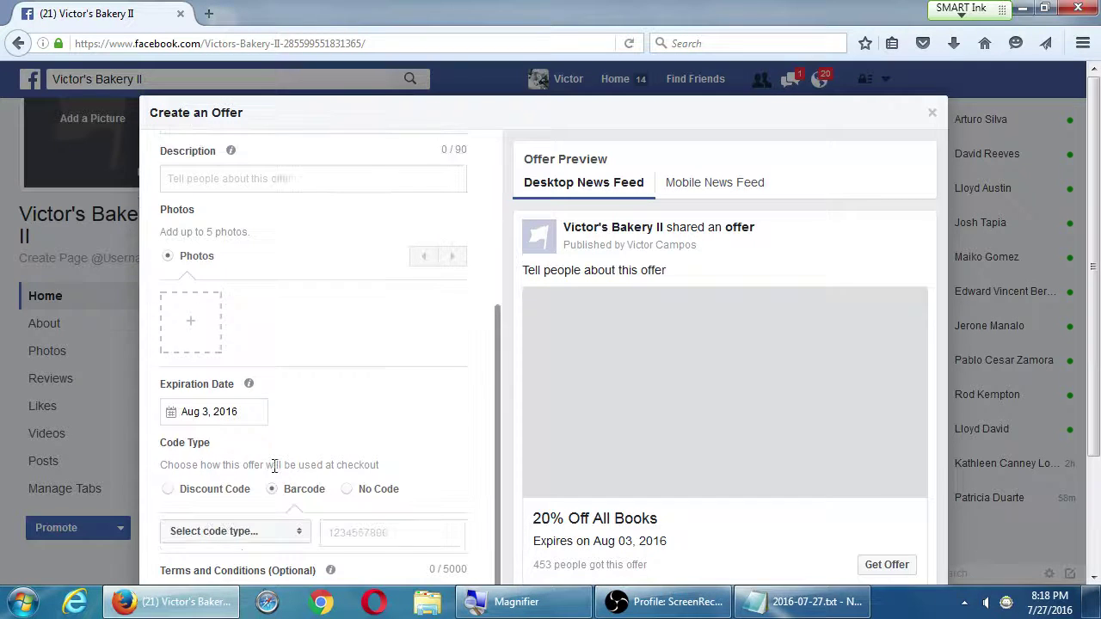
{"action": "left_click", "coordinate": [283, 530]}
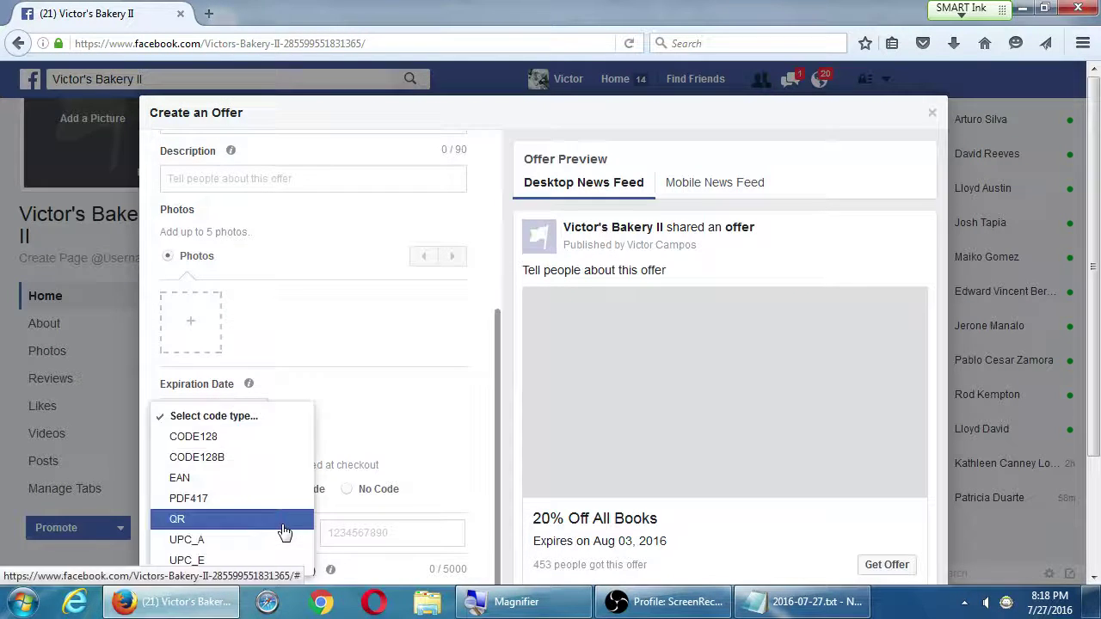
{"action": "scroll", "coordinate": [283, 558], "scroll_direction": "down", "scroll_amount": 3}
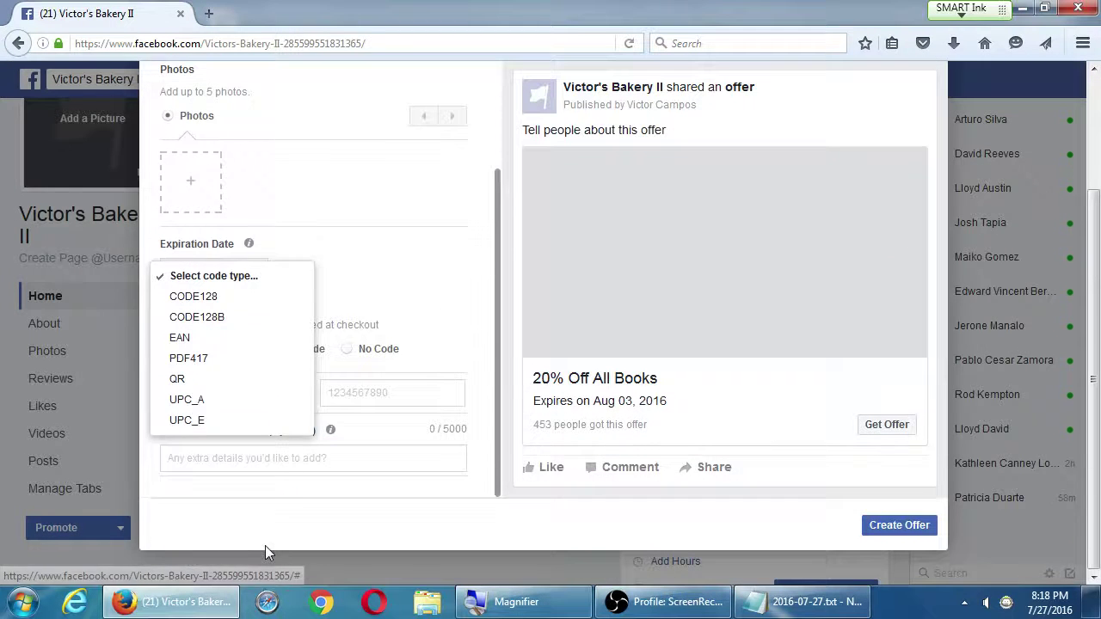
{"action": "left_click", "coordinate": [226, 380]}
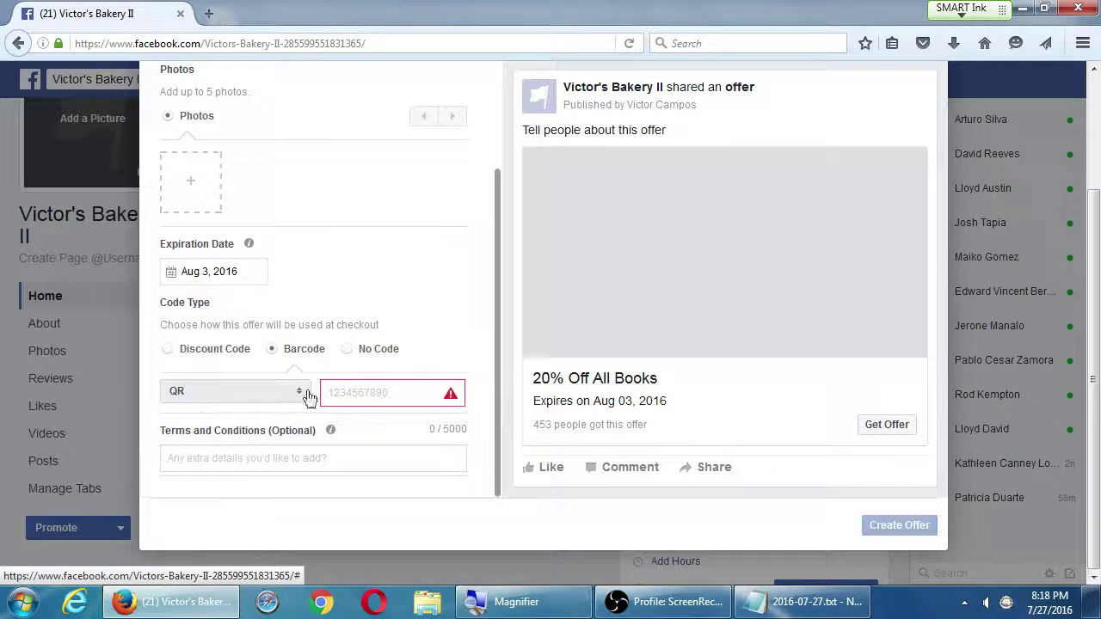
{"action": "left_click", "coordinate": [340, 391]}
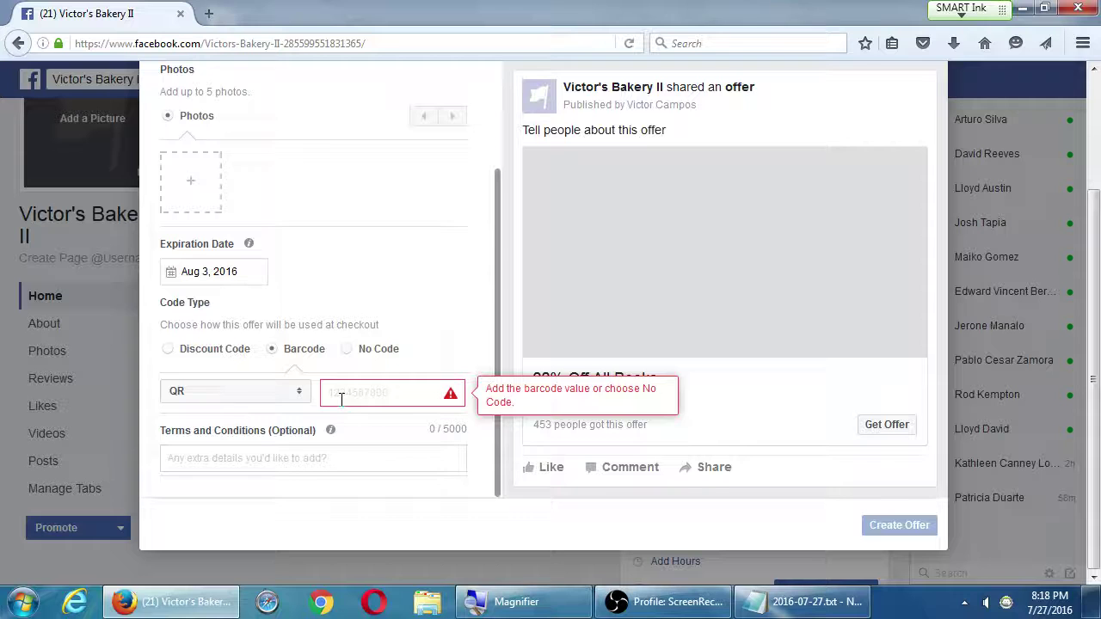
{"action": "type", "text": "asfadfadsf"}
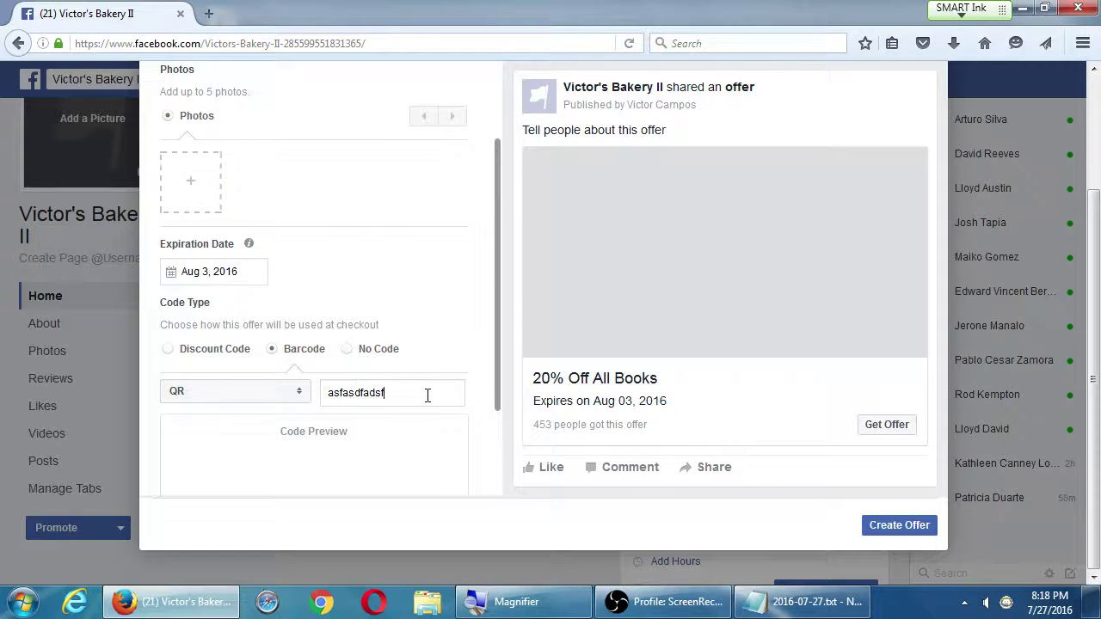
{"action": "key", "text": "Tab"}
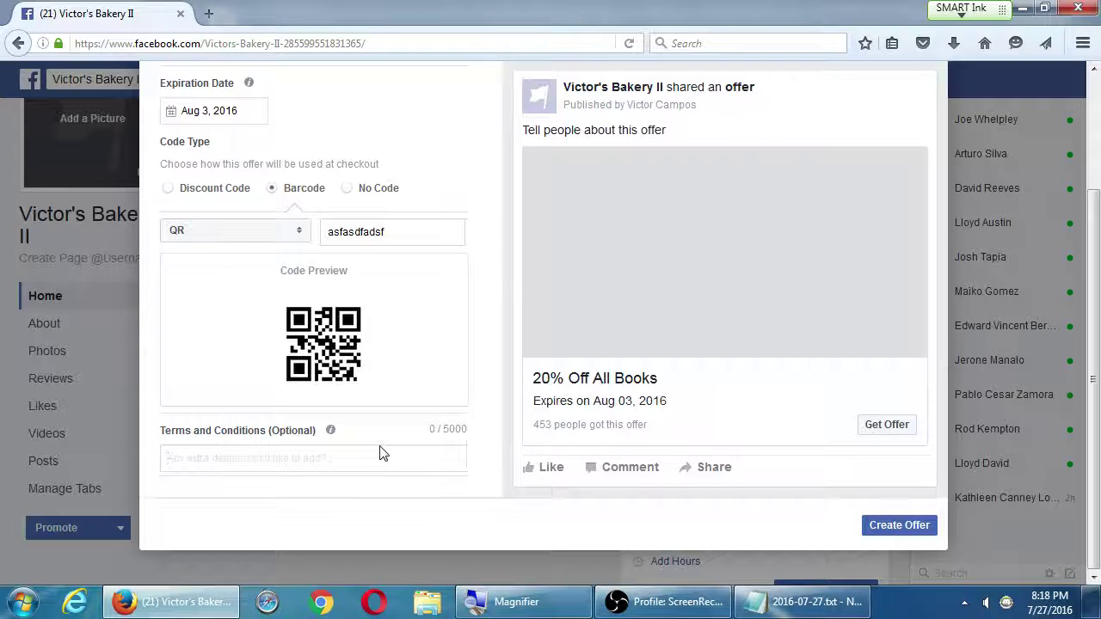
{"action": "left_click", "coordinate": [381, 450]}
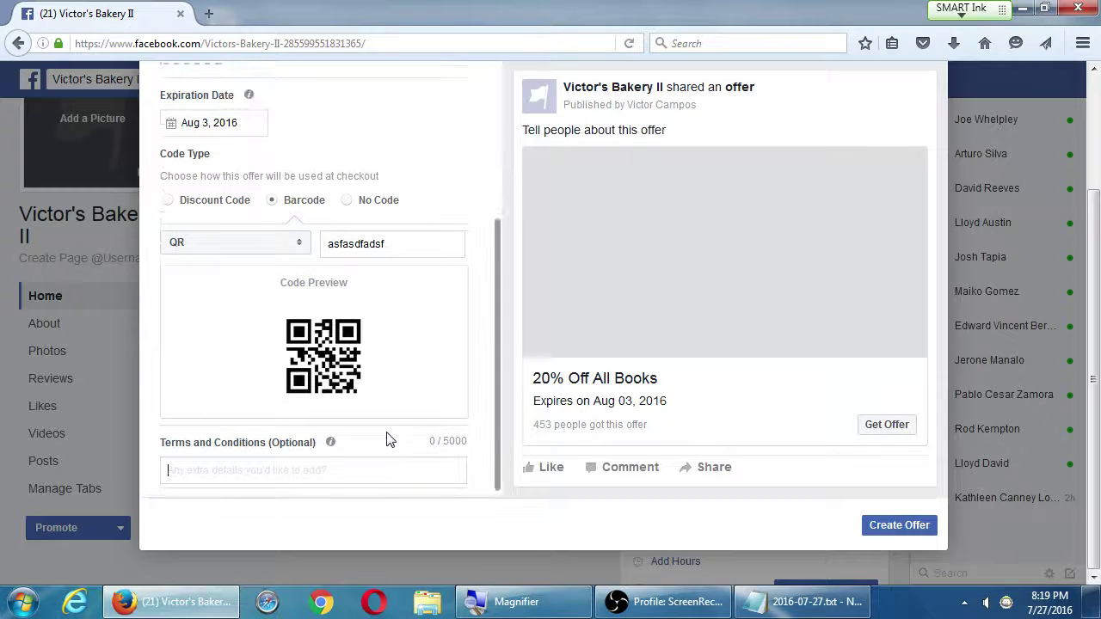
{"action": "scroll", "coordinate": [386, 439], "scroll_direction": "up", "scroll_amount": 10}
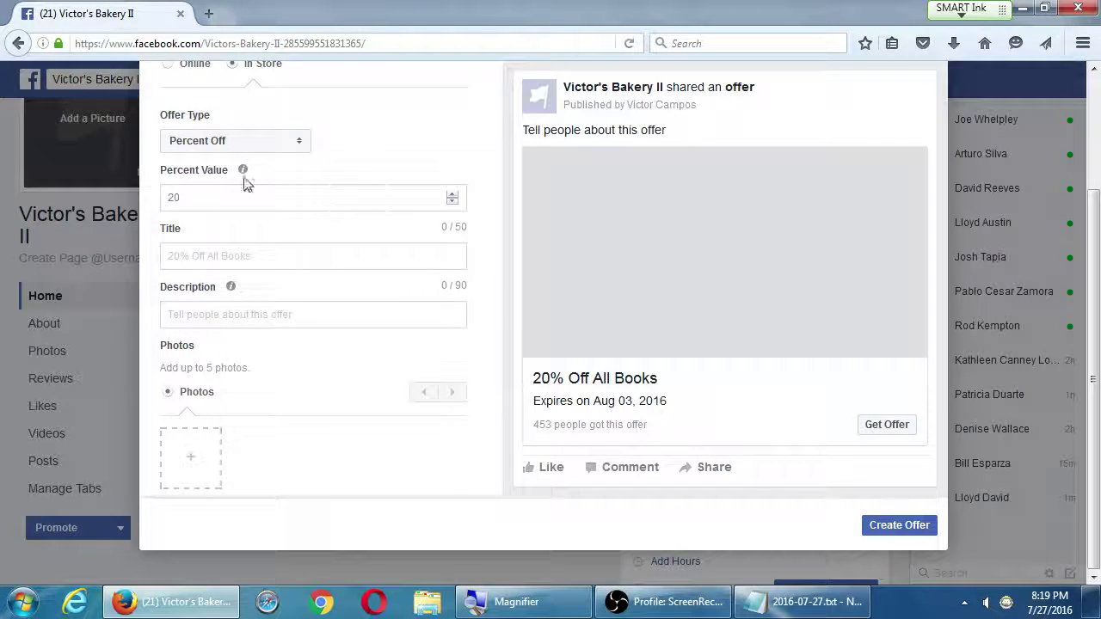
{"action": "mouse_move", "coordinate": [243, 171]}
{"action": "scroll", "coordinate": [516, 206], "scroll_direction": "up", "scroll_amount": 3}
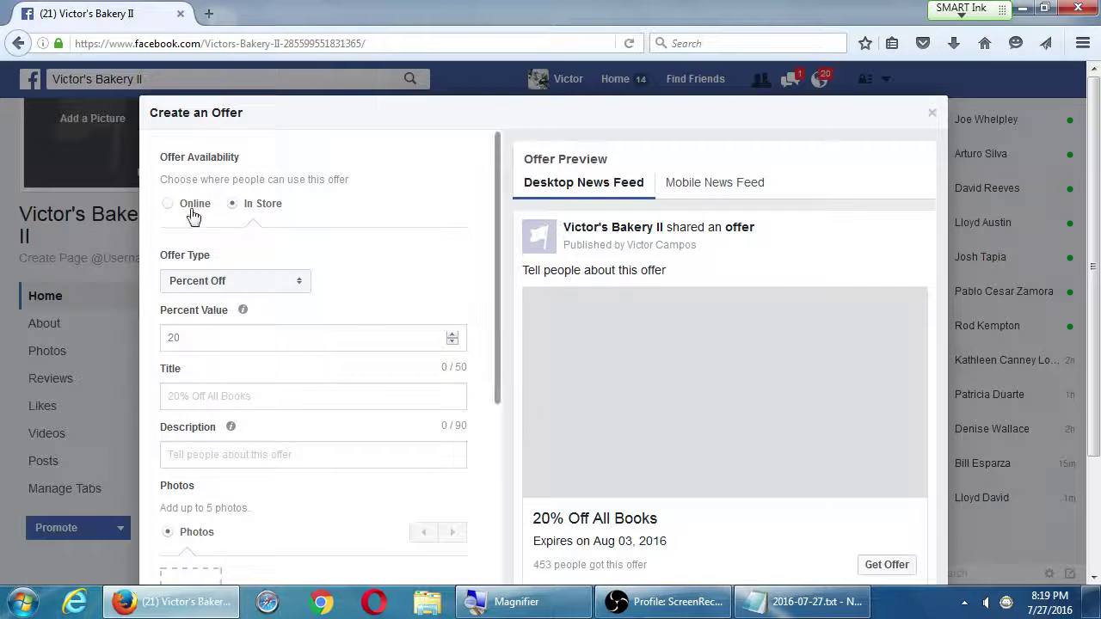
{"action": "left_click", "coordinate": [192, 214]}
{"action": "left_click", "coordinate": [232, 280]}
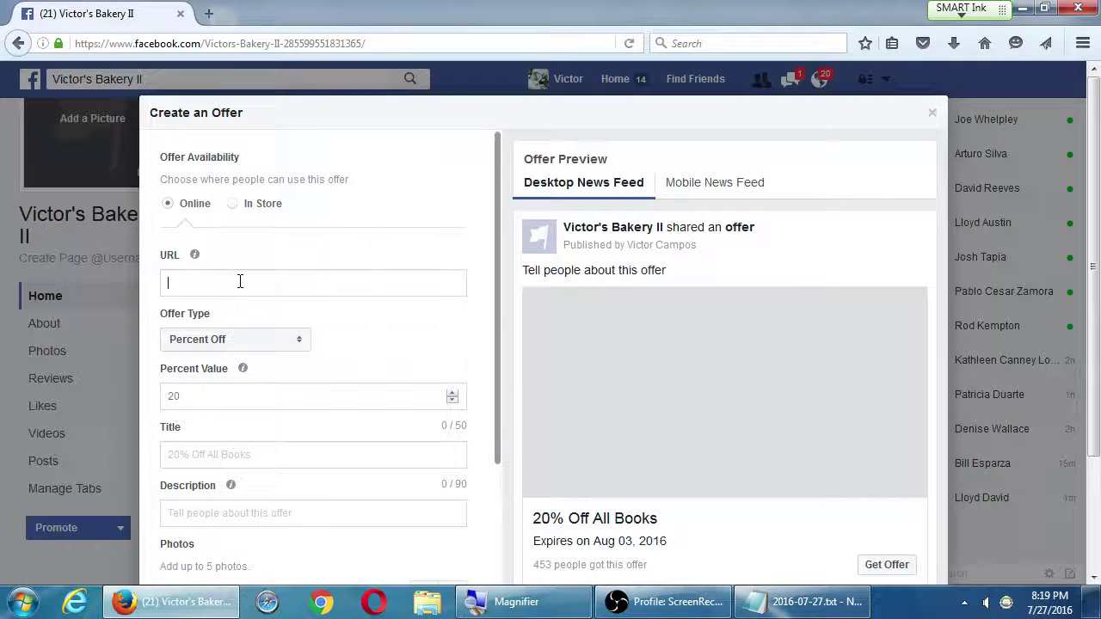
{"action": "type", "text": "http:/"}
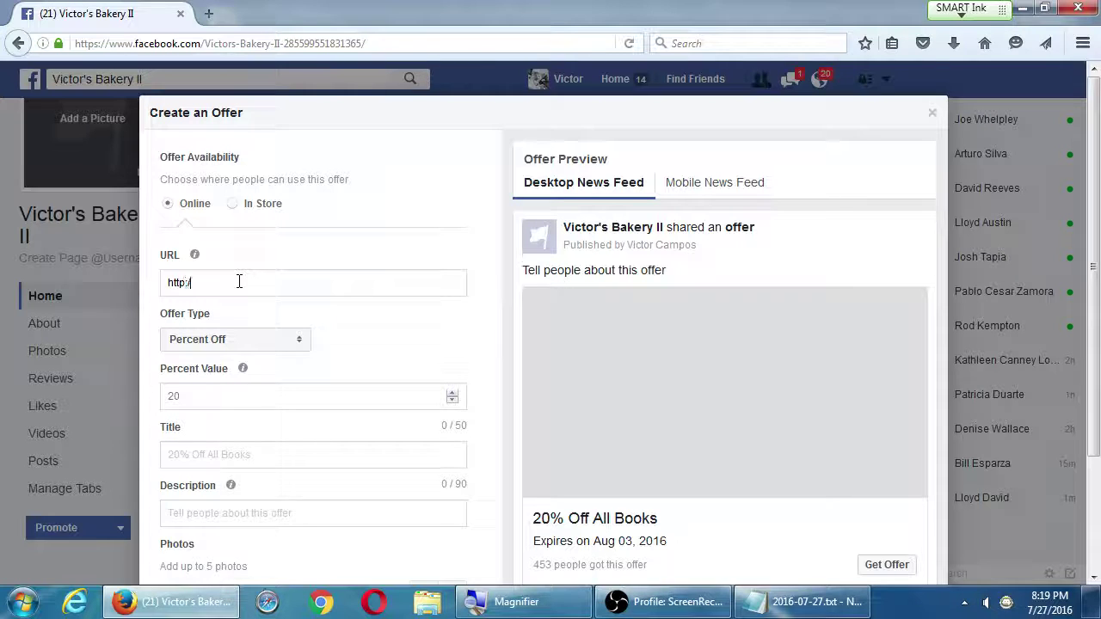
{"action": "type", "text": "/victor.com/sale"}
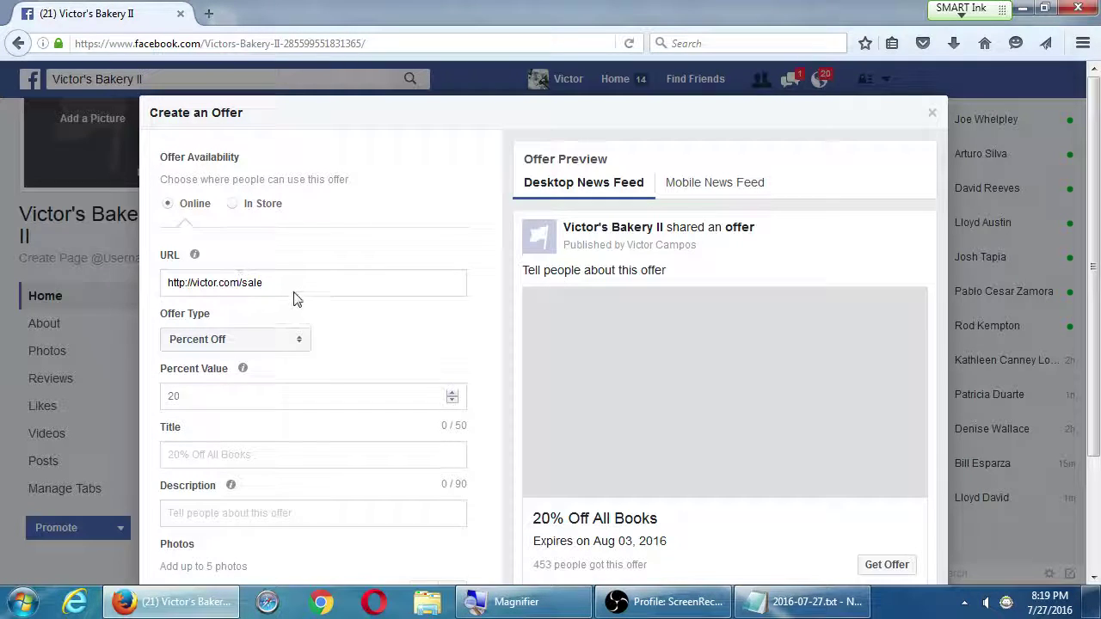
{"action": "scroll", "coordinate": [295, 298], "scroll_direction": "down", "scroll_amount": 3}
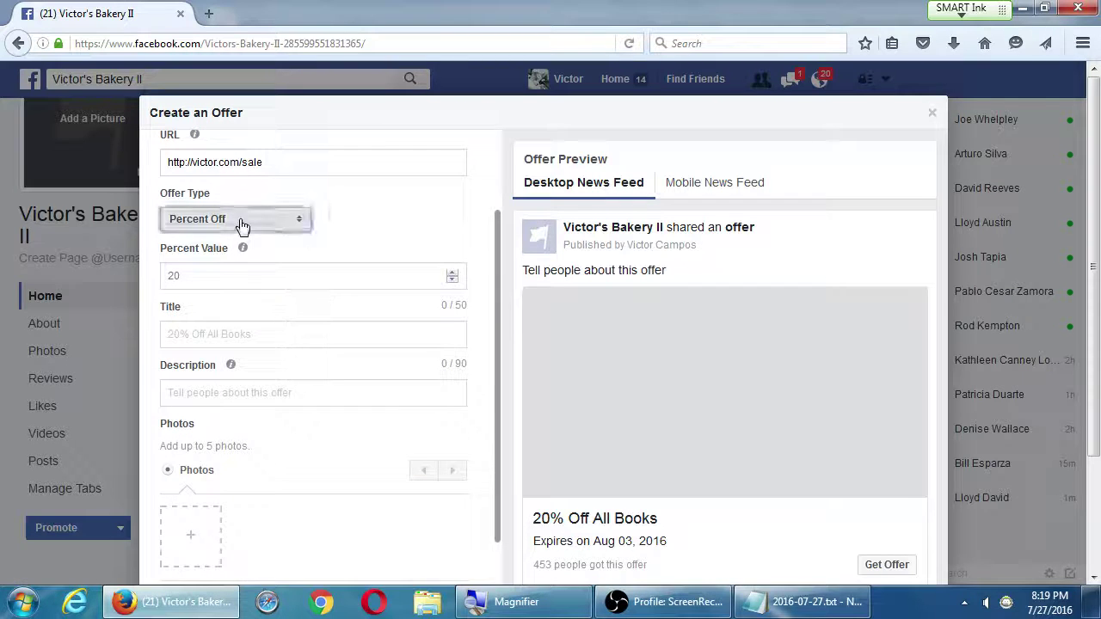
Set the offer type to Free Stuff and title it 'Free Recipe PDF'
{"action": "left_click", "coordinate": [240, 225]}
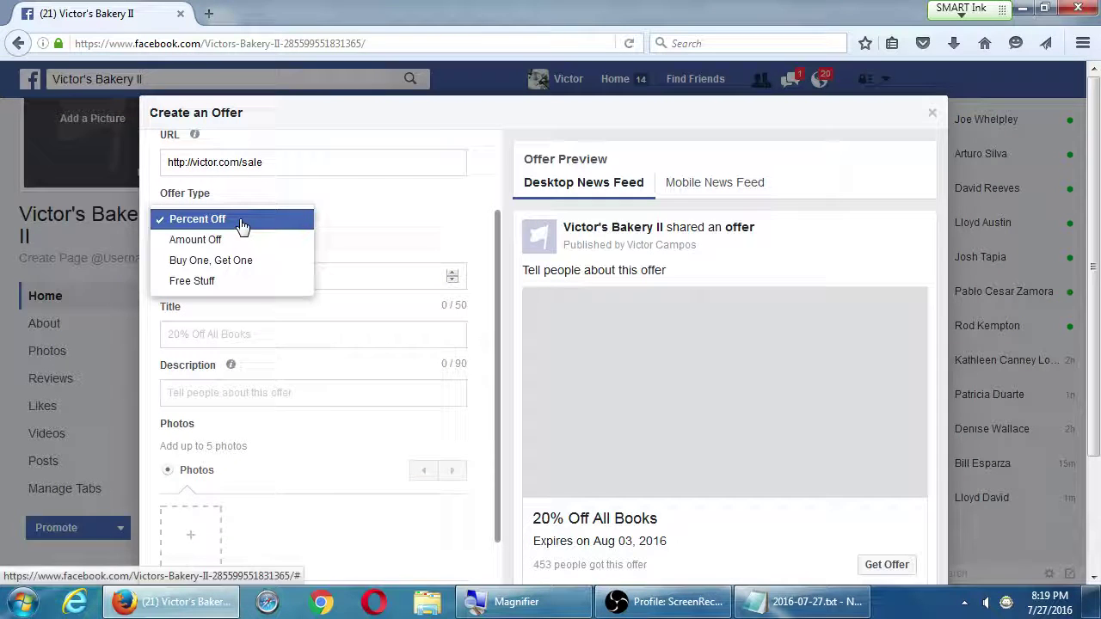
{"action": "left_click", "coordinate": [247, 282]}
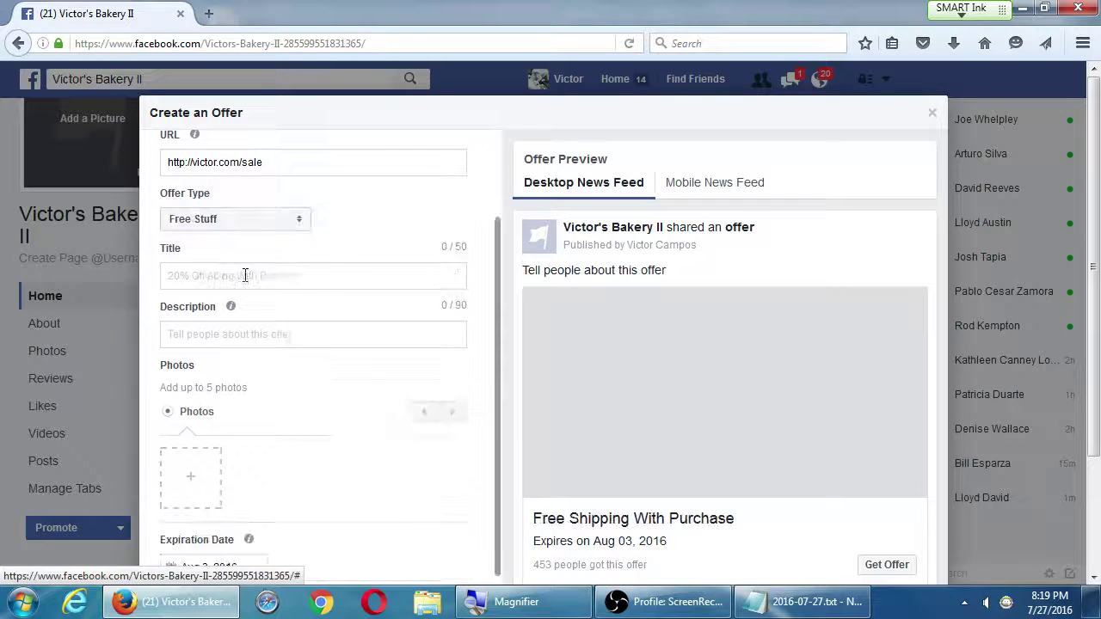
{"action": "left_click", "coordinate": [307, 275]}
{"action": "type", "text": "Fr"}
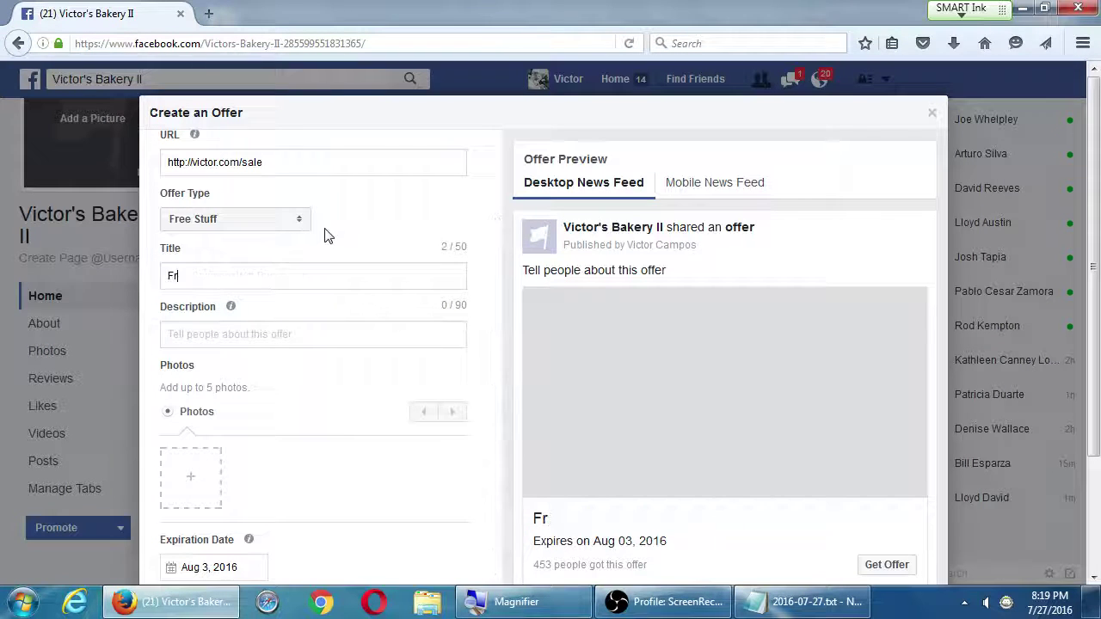
{"action": "type", "text": "ee PDF Recipe"}
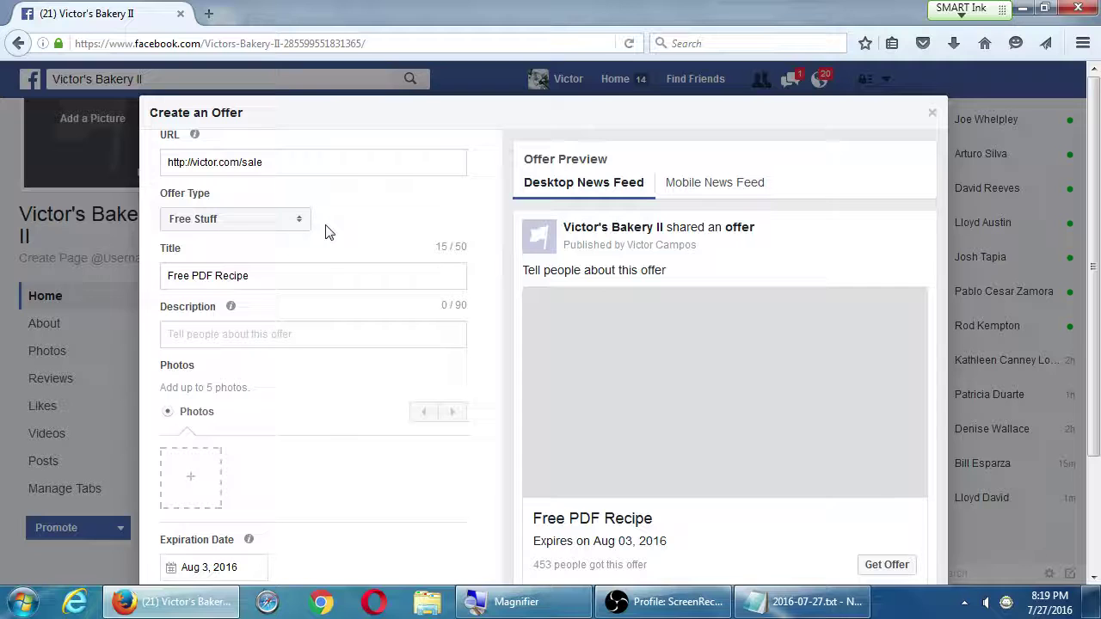
{"action": "key", "text": "ctrl+shift+Left"}
{"action": "key", "text": "ctrl+x"}
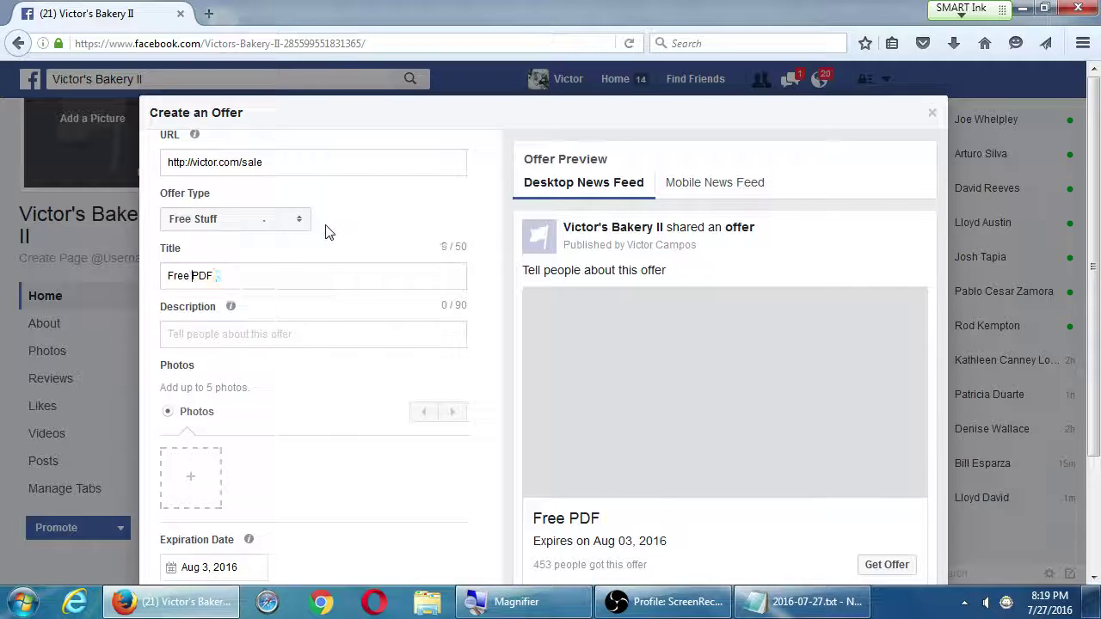
{"action": "key", "text": "ctrl+Left"}
{"action": "key", "text": "ctrl+v"}
Describe the offer as 'Get our exclusive Favorite Recipe Guide!' and submit it
{"action": "key", "text": "Tab"}
{"action": "type", "text": "Get our exclu"}
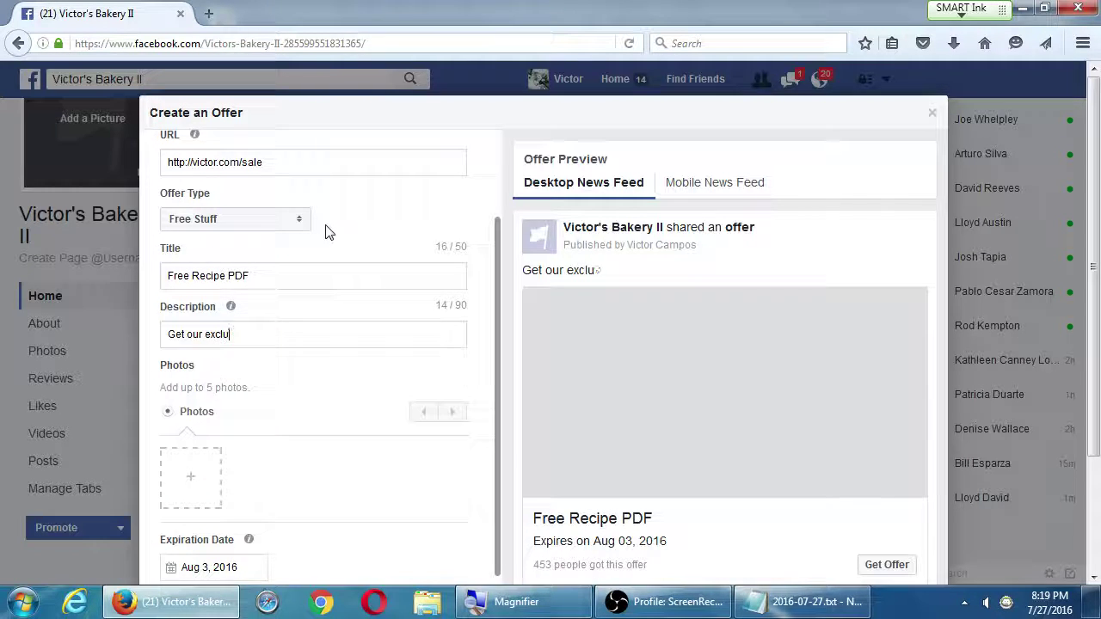
{"action": "type", "text": "vsive"}
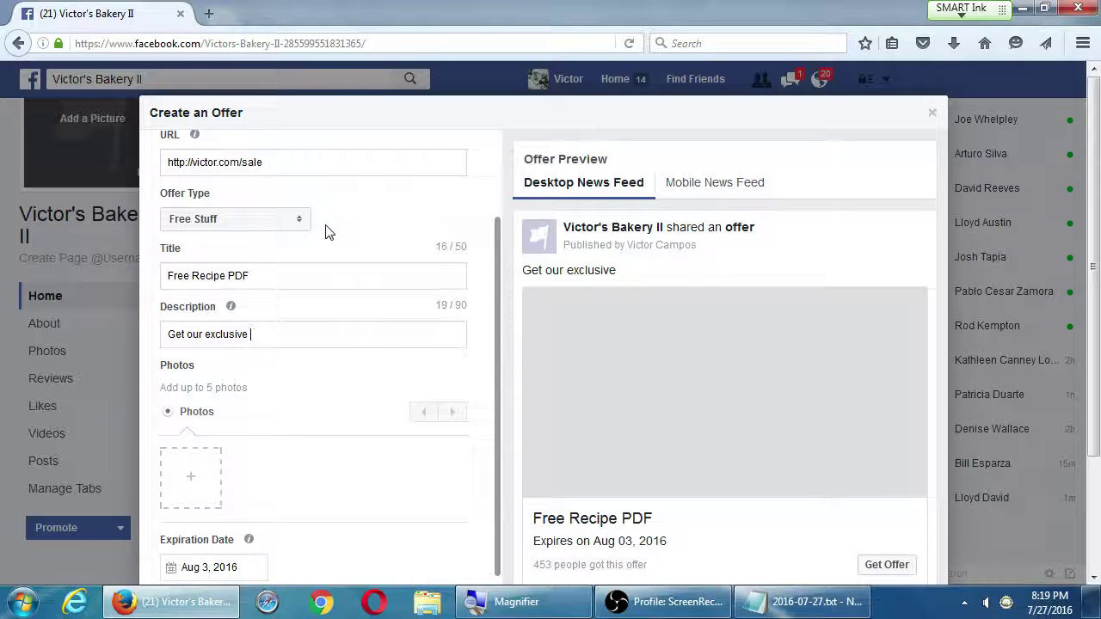
{"action": "type", "text": " Favorite REfi"}
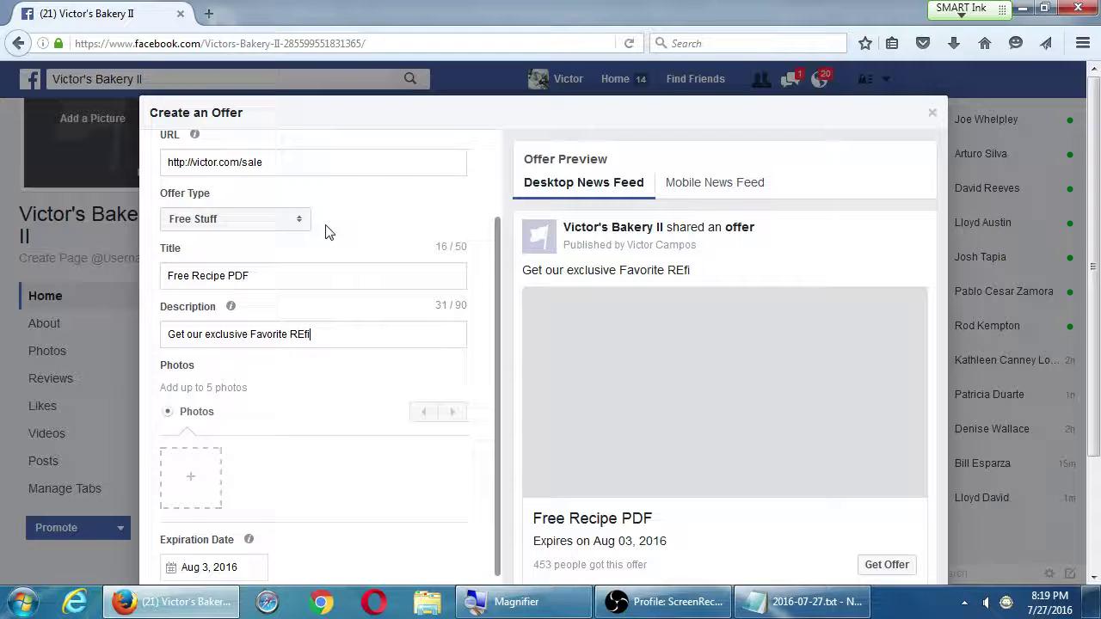
{"action": "key", "text": "BackSpace"}
{"action": "key", "text": "BackSpace"}
{"action": "key", "text": "BackSpace"}
{"action": "type", "text": "ecipe G"}
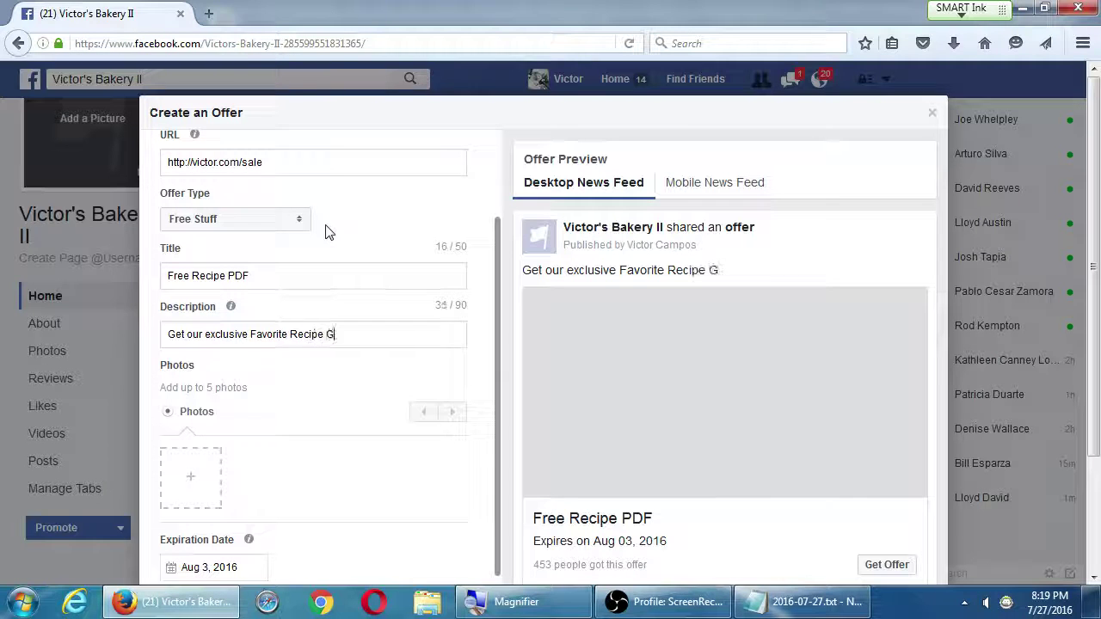
{"action": "type", "text": "uide!"}
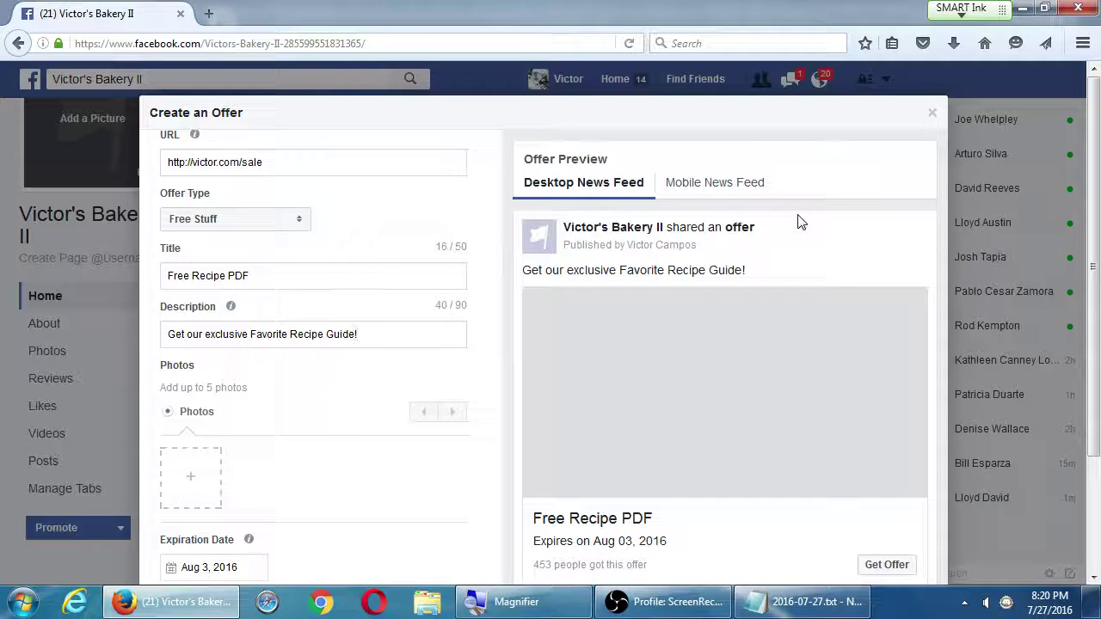
{"action": "scroll", "coordinate": [442, 364], "scroll_direction": "down", "scroll_amount": 2}
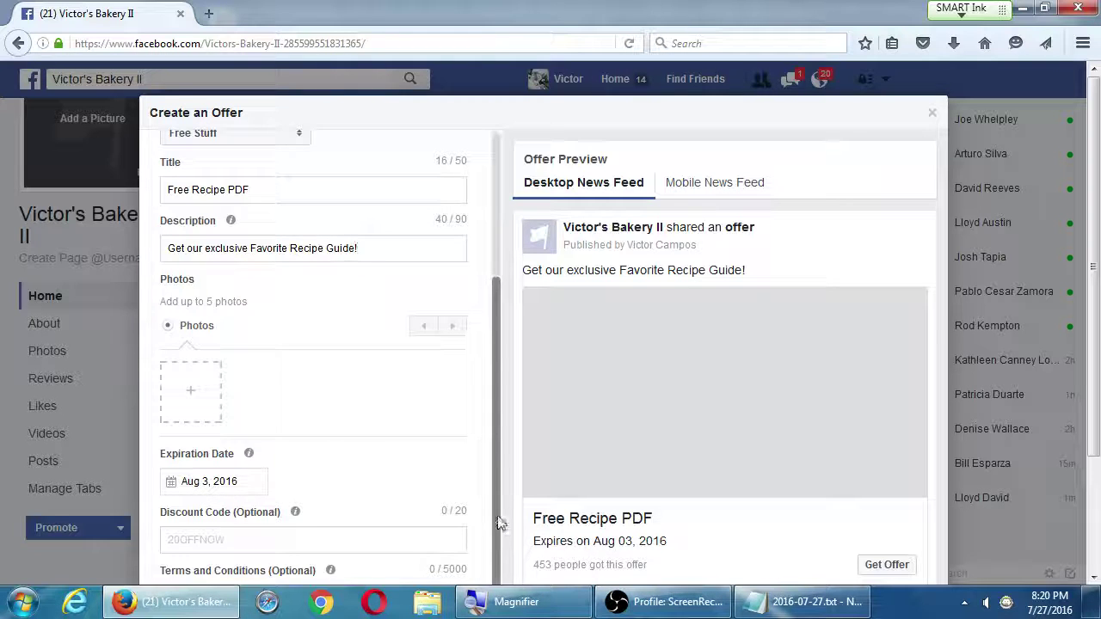
{"action": "scroll", "coordinate": [766, 491], "scroll_direction": "down", "scroll_amount": 2}
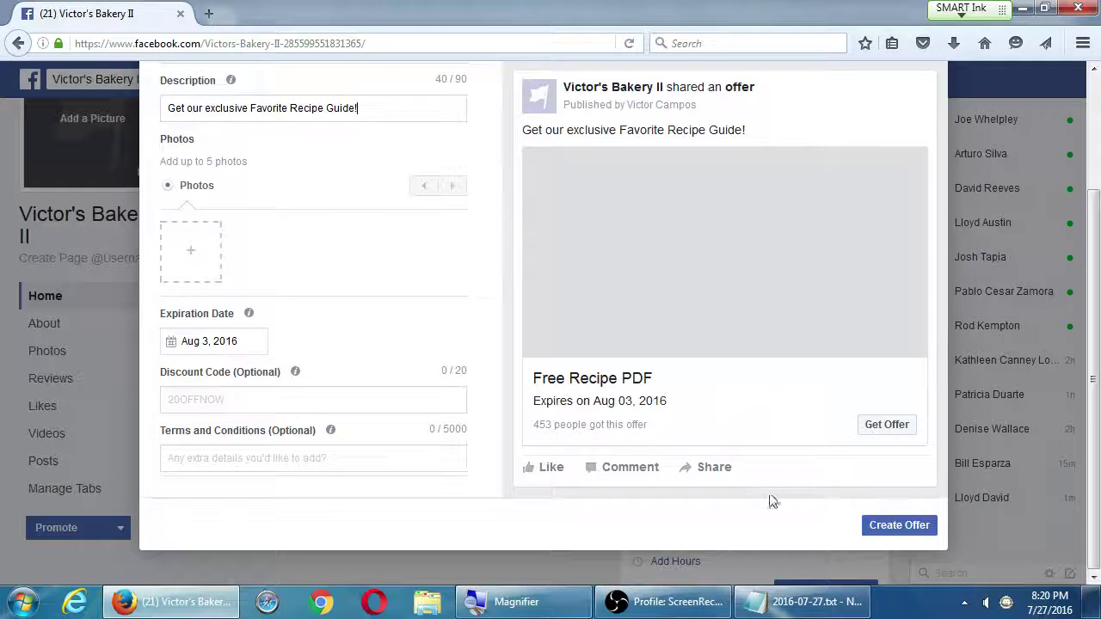
{"action": "left_click", "coordinate": [886, 528]}
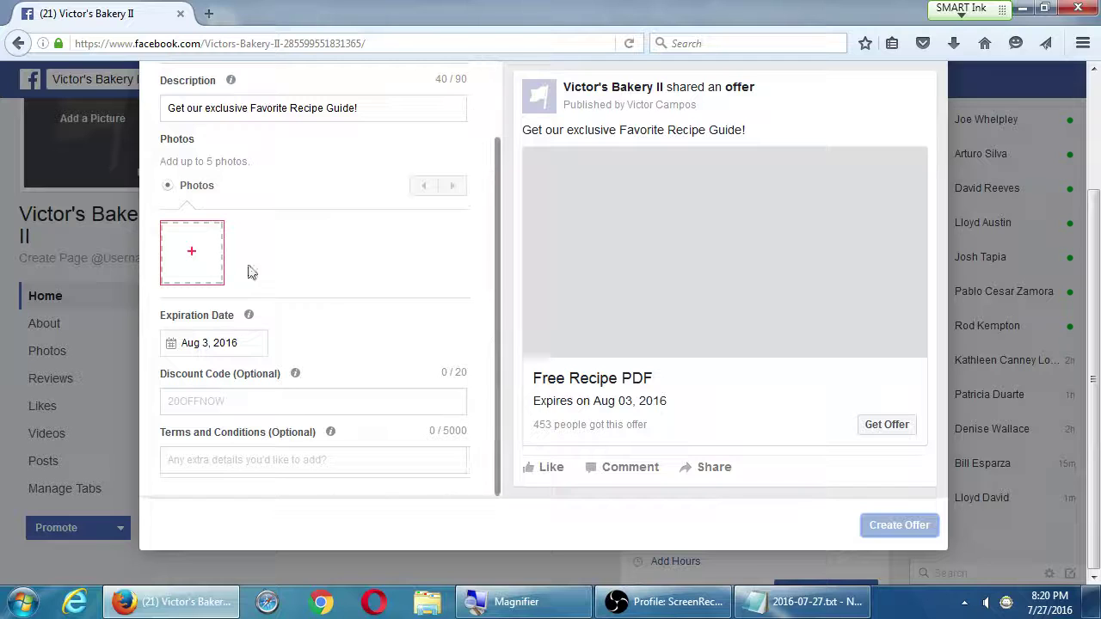
Attach Hydrangeas from Pictures > Sample Pictures to the offer and publish it
{"action": "left_click", "coordinate": [215, 255]}
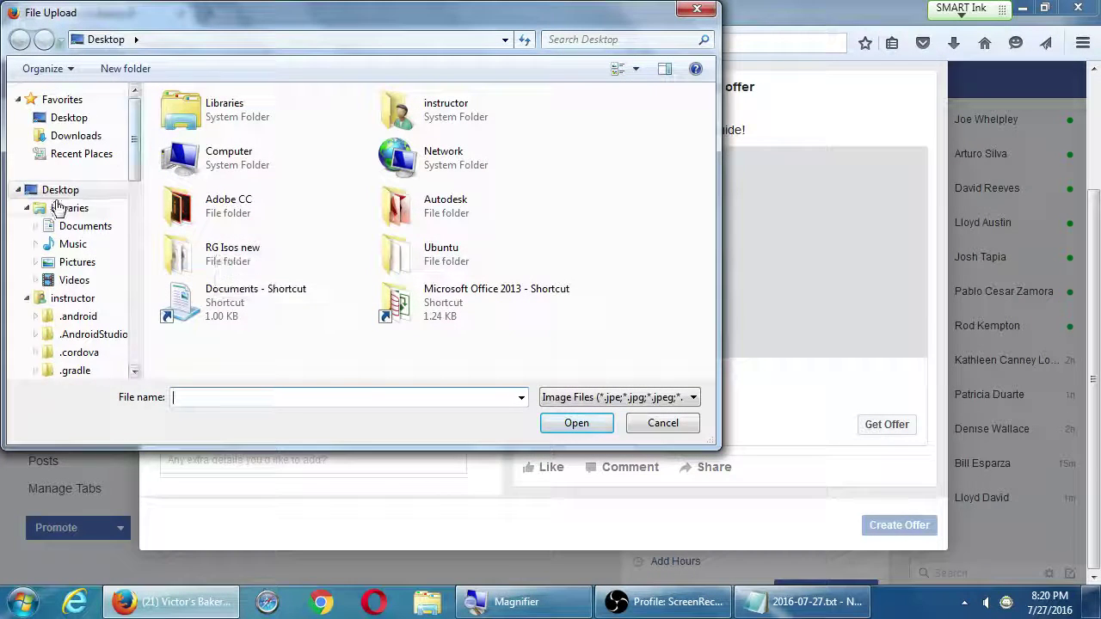
{"action": "left_click", "coordinate": [76, 263]}
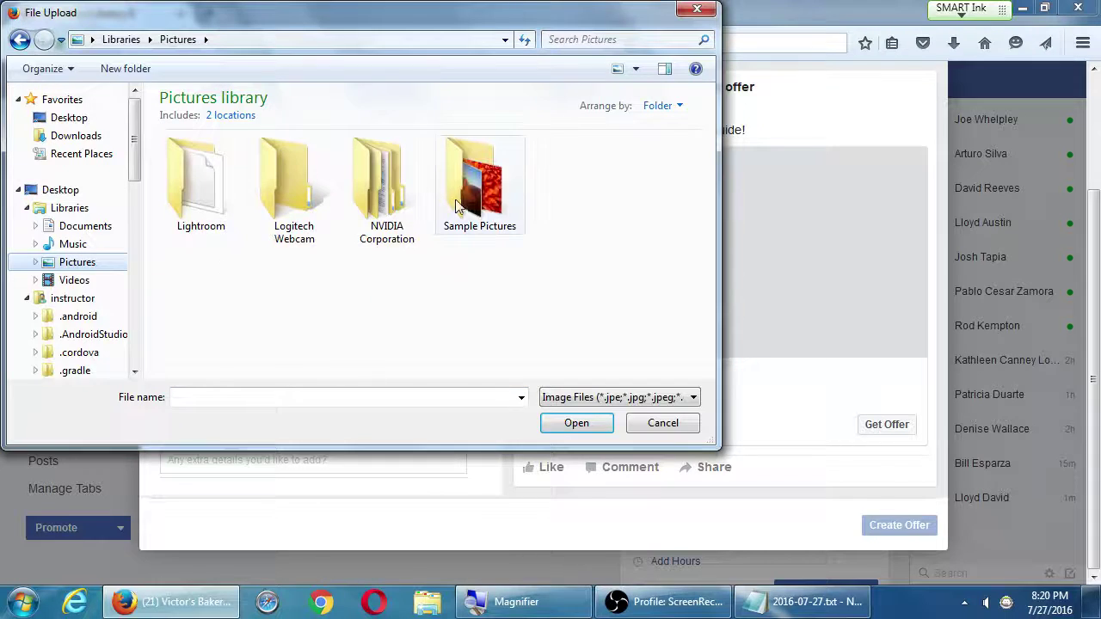
{"action": "double_click", "coordinate": [465, 198]}
{"action": "double_click", "coordinate": [386, 184]}
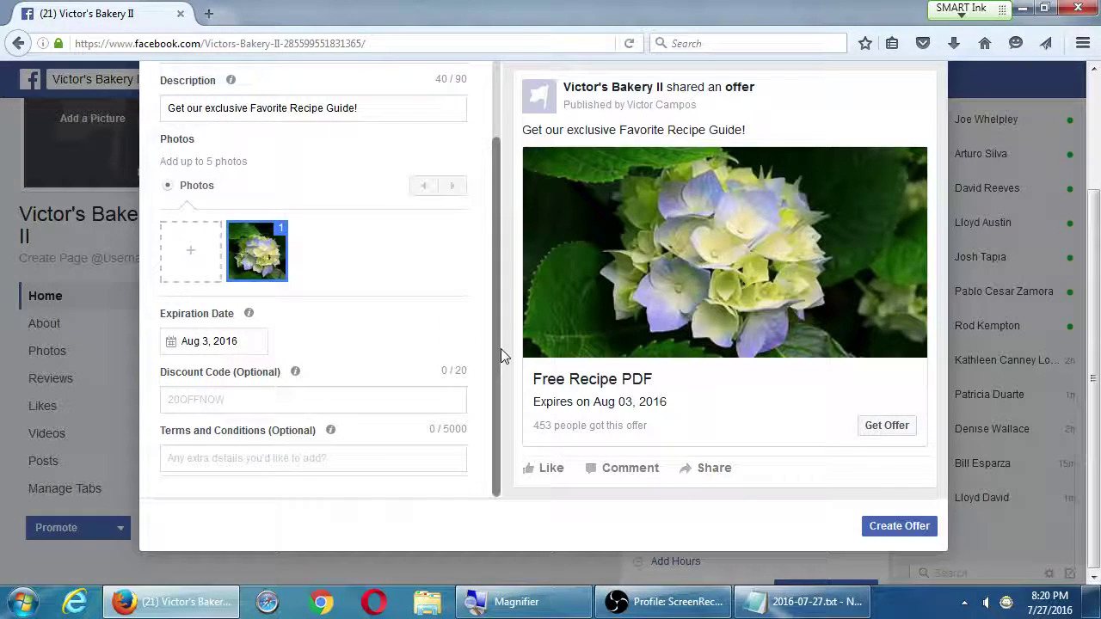
{"action": "left_click", "coordinate": [883, 528]}
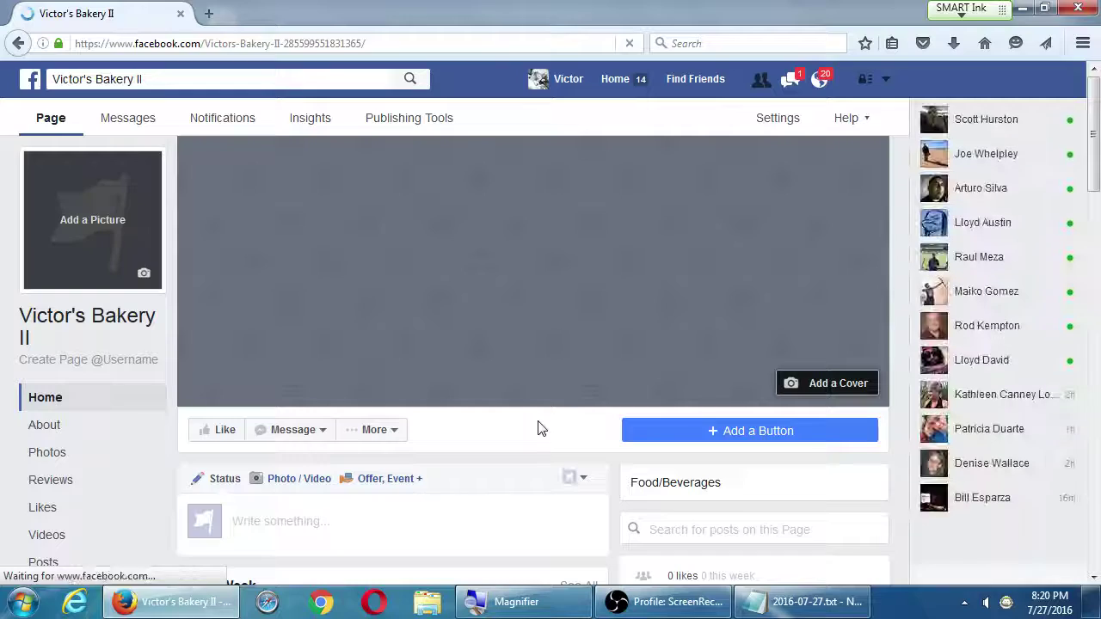
{"action": "scroll", "coordinate": [538, 425], "scroll_direction": "down", "scroll_amount": 5}
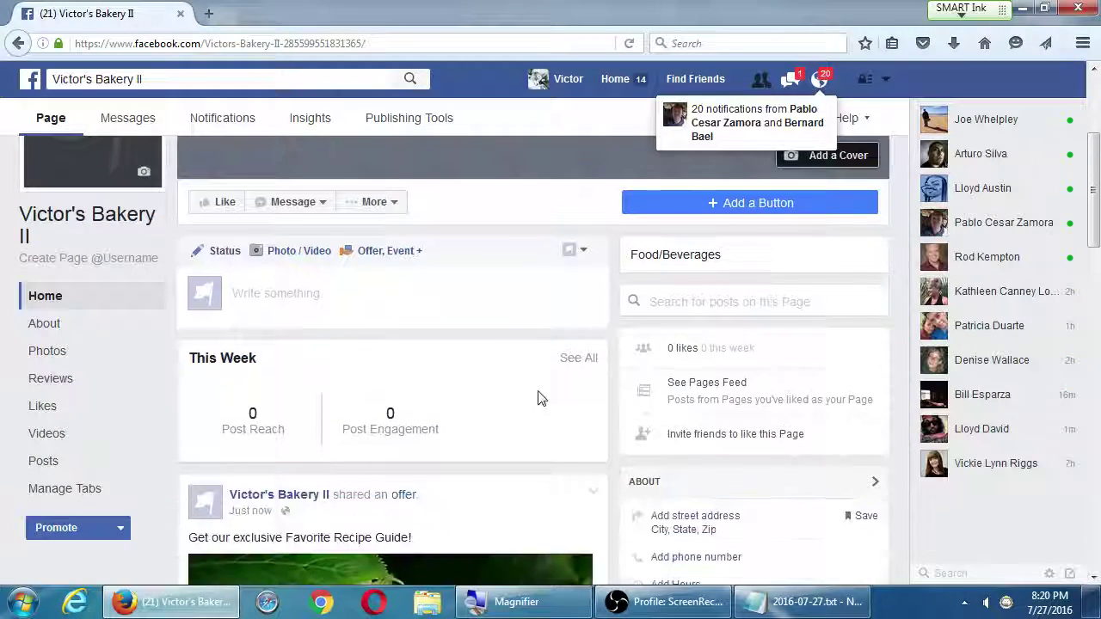
{"action": "scroll", "coordinate": [539, 397], "scroll_direction": "down", "scroll_amount": 6}
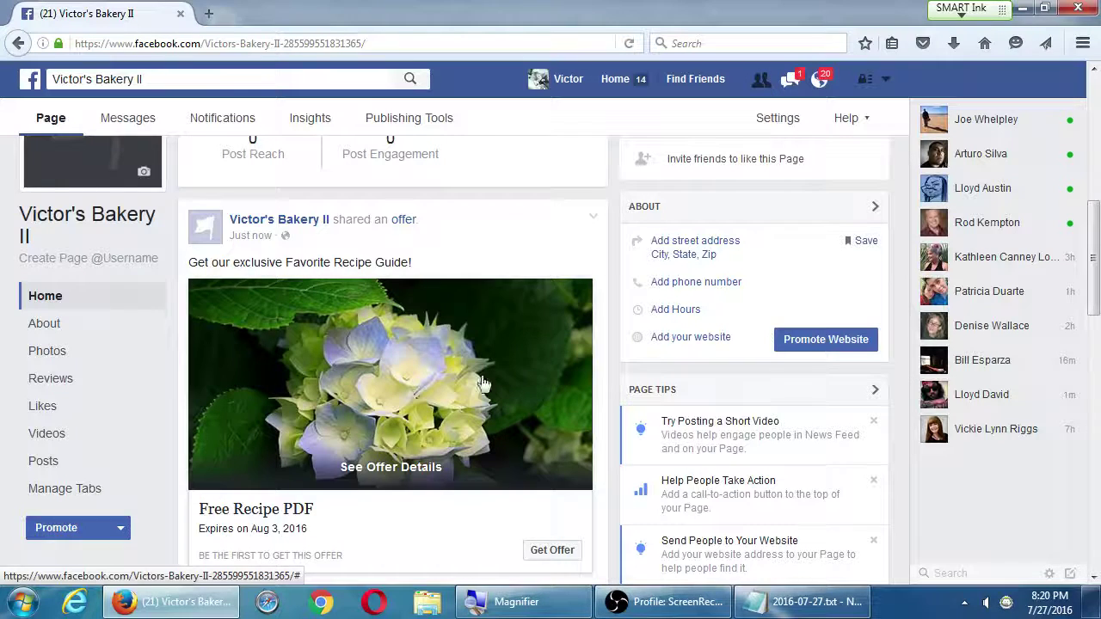
{"action": "scroll", "coordinate": [485, 383], "scroll_direction": "up", "scroll_amount": 5}
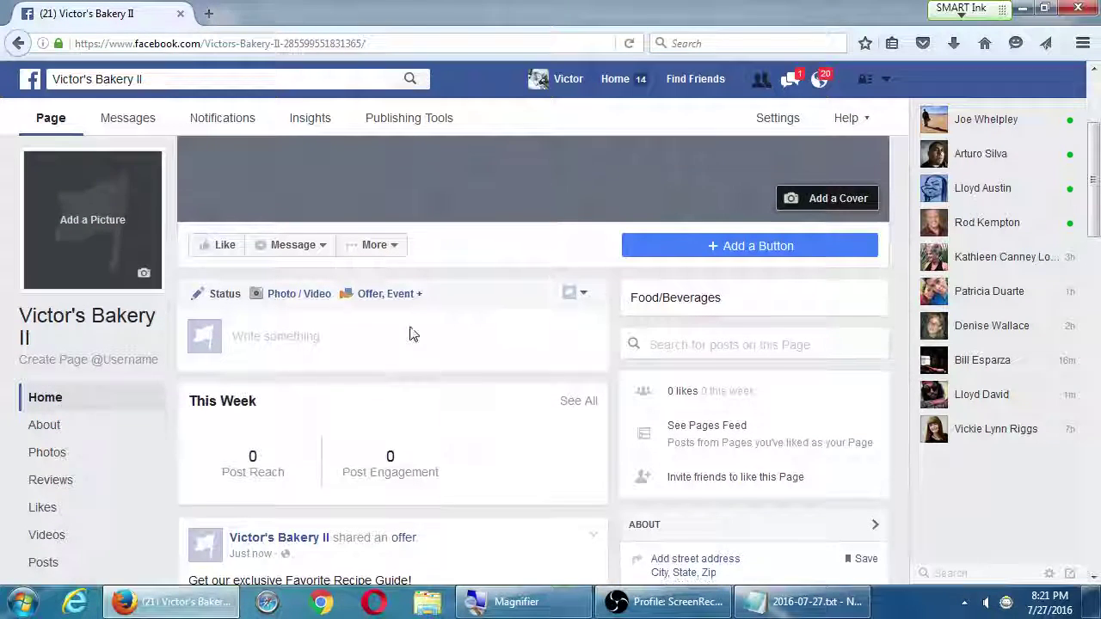
{"action": "left_click", "coordinate": [387, 298]}
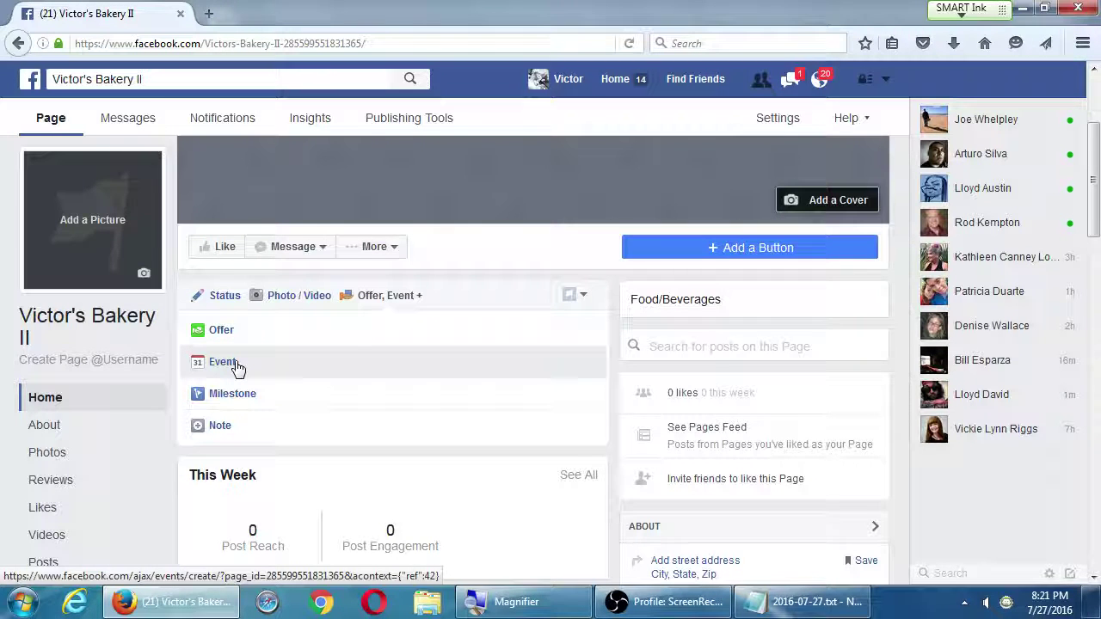
{"action": "left_click", "coordinate": [237, 364]}
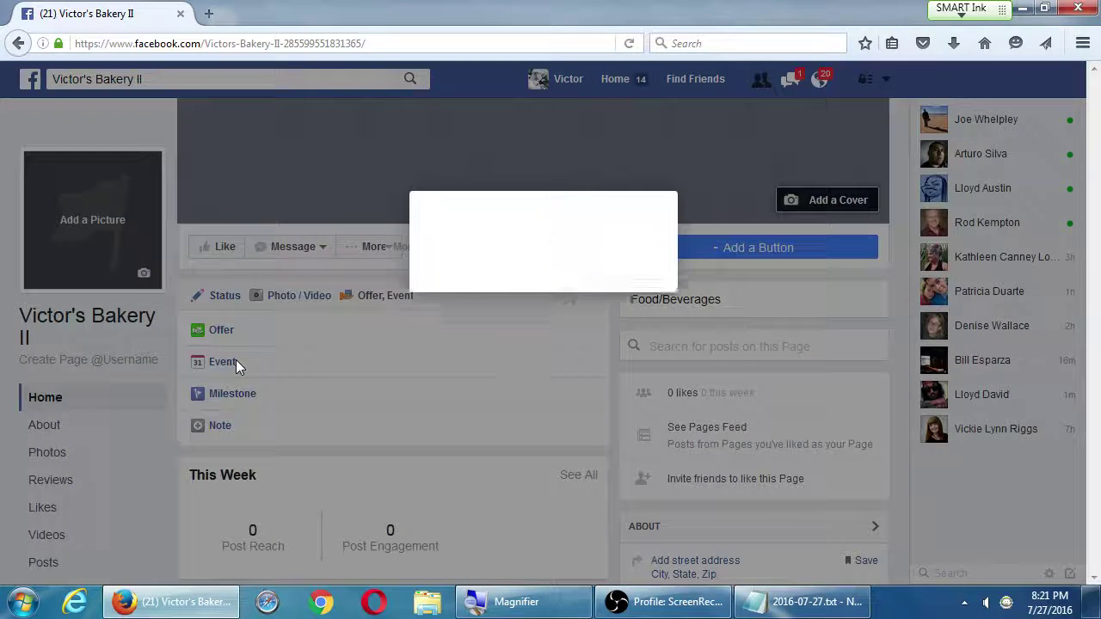
{"action": "scroll", "coordinate": [344, 322], "scroll_direction": "down", "scroll_amount": 3}
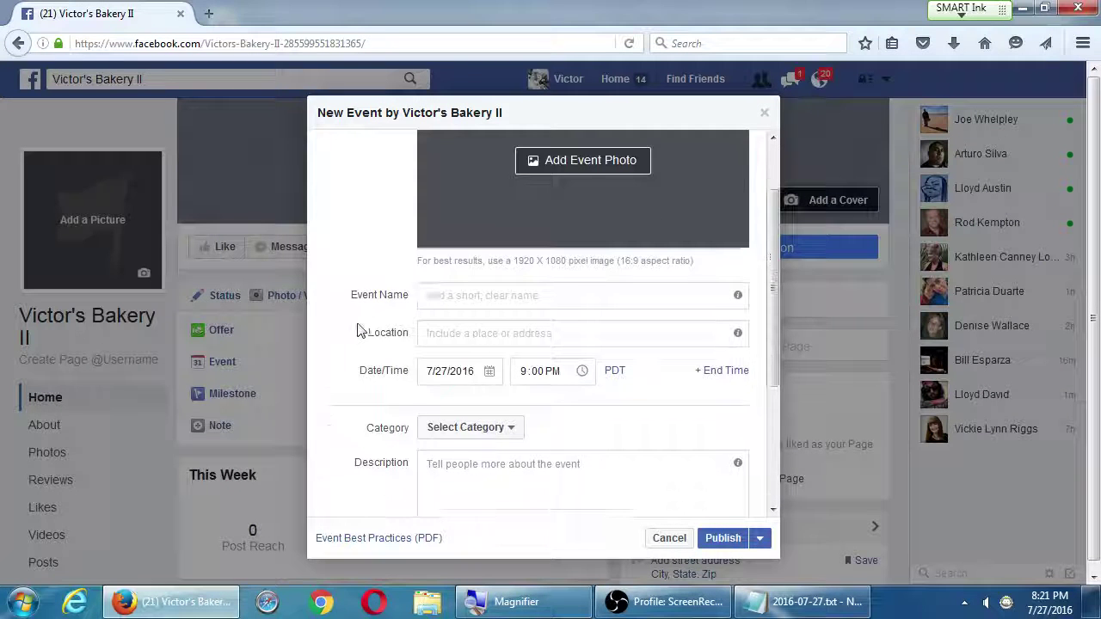
{"action": "scroll", "coordinate": [364, 322], "scroll_direction": "up", "scroll_amount": 2}
{"action": "scroll", "coordinate": [365, 323], "scroll_direction": "down", "scroll_amount": 1}
{"action": "left_click", "coordinate": [477, 301]}
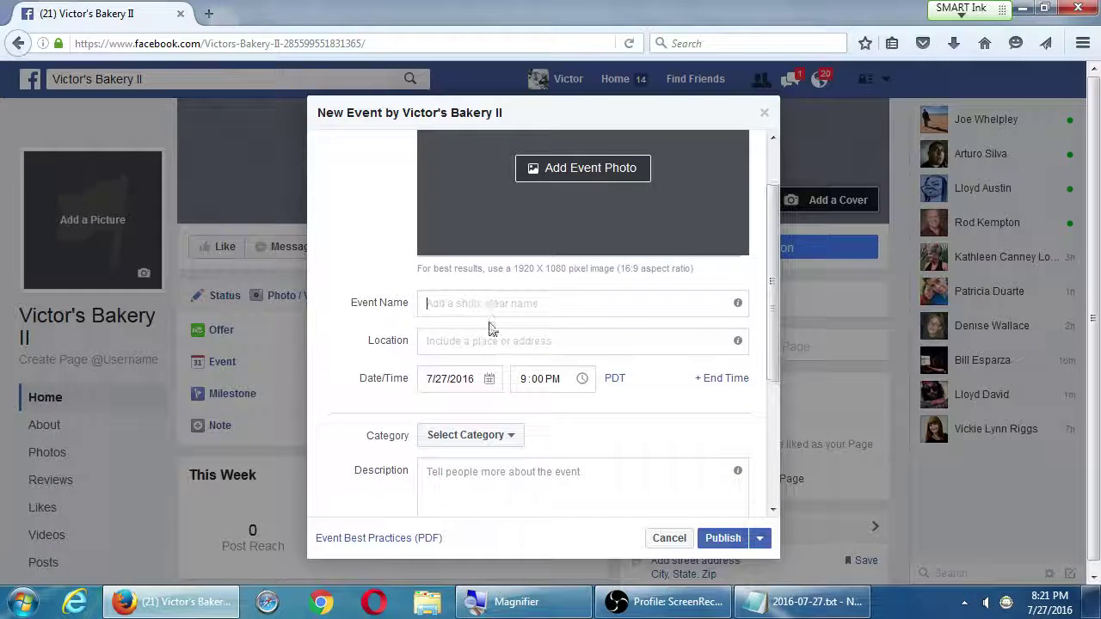
{"action": "scroll", "coordinate": [487, 327], "scroll_direction": "down", "scroll_amount": 2}
{"action": "scroll", "coordinate": [464, 305], "scroll_direction": "down", "scroll_amount": 2}
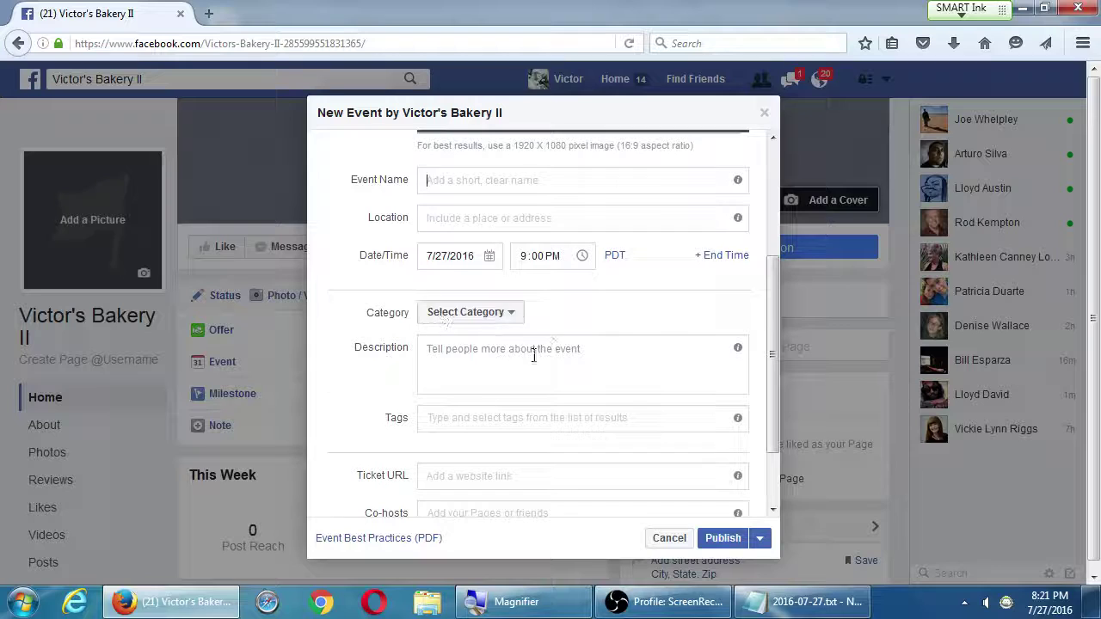
{"action": "scroll", "coordinate": [508, 356], "scroll_direction": "down", "scroll_amount": 2}
{"action": "left_click", "coordinate": [667, 528]}
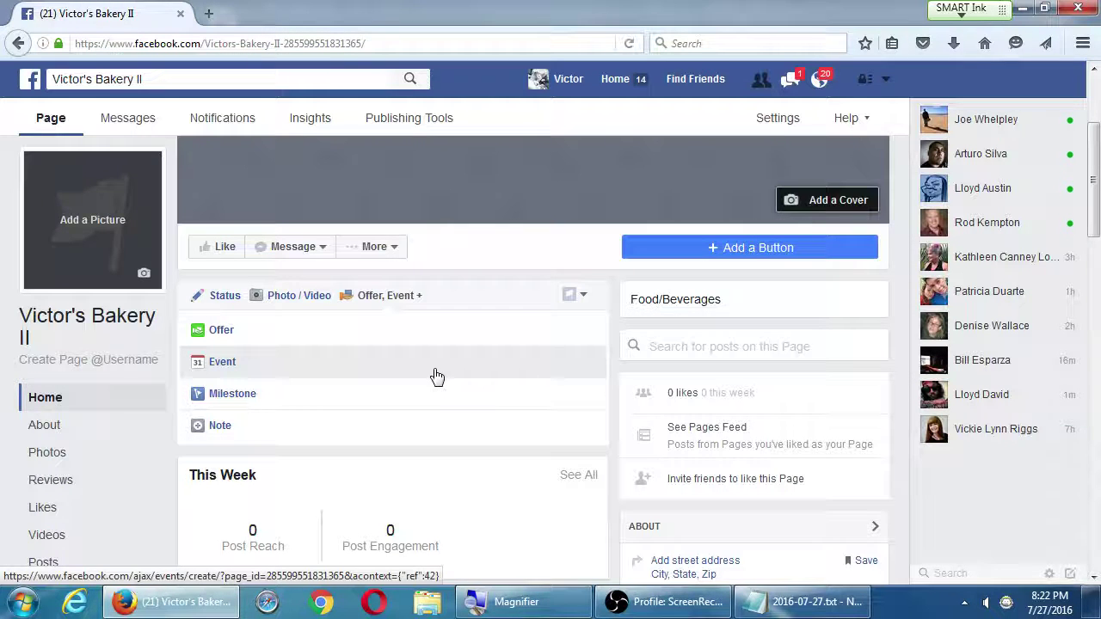
Start a new note titled 'Recipe Guide'
{"action": "left_click", "coordinate": [288, 437]}
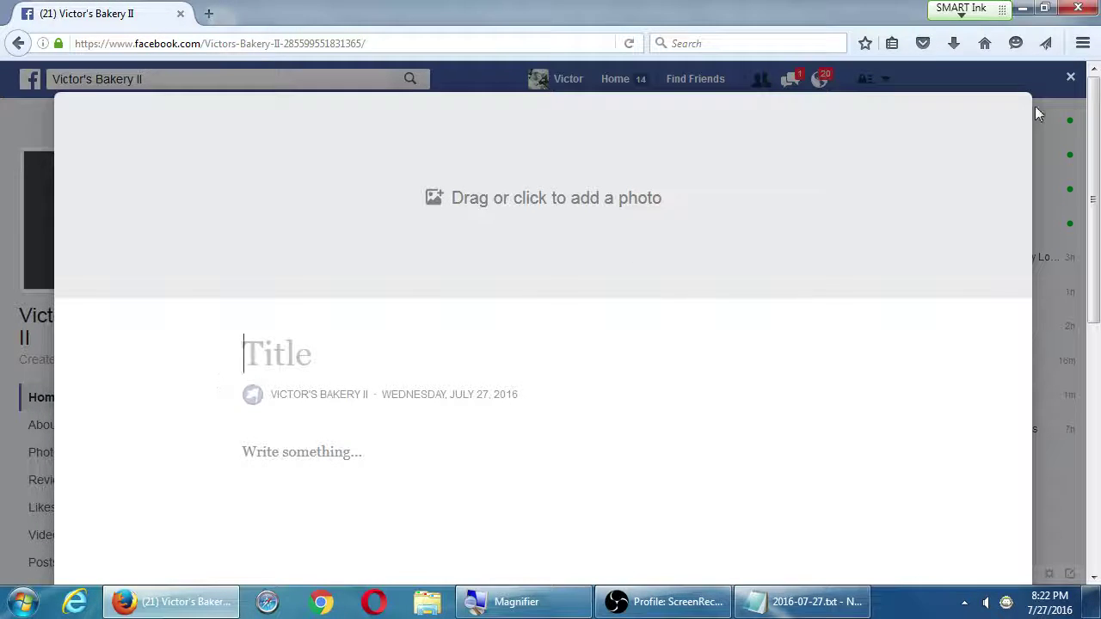
{"action": "left_click", "coordinate": [1070, 78]}
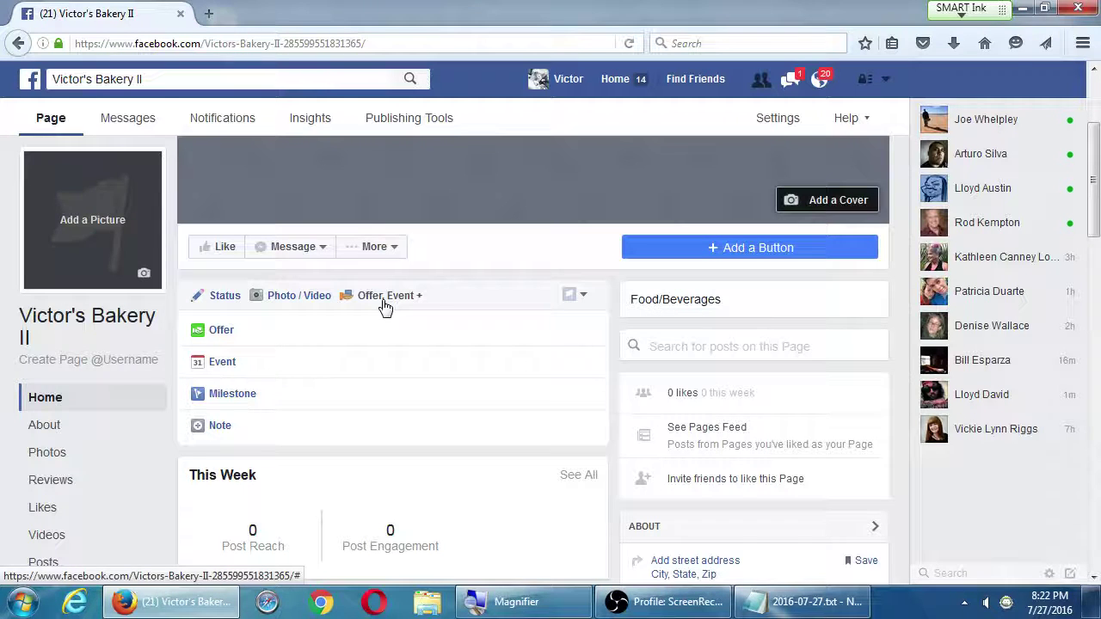
{"action": "left_click", "coordinate": [228, 430]}
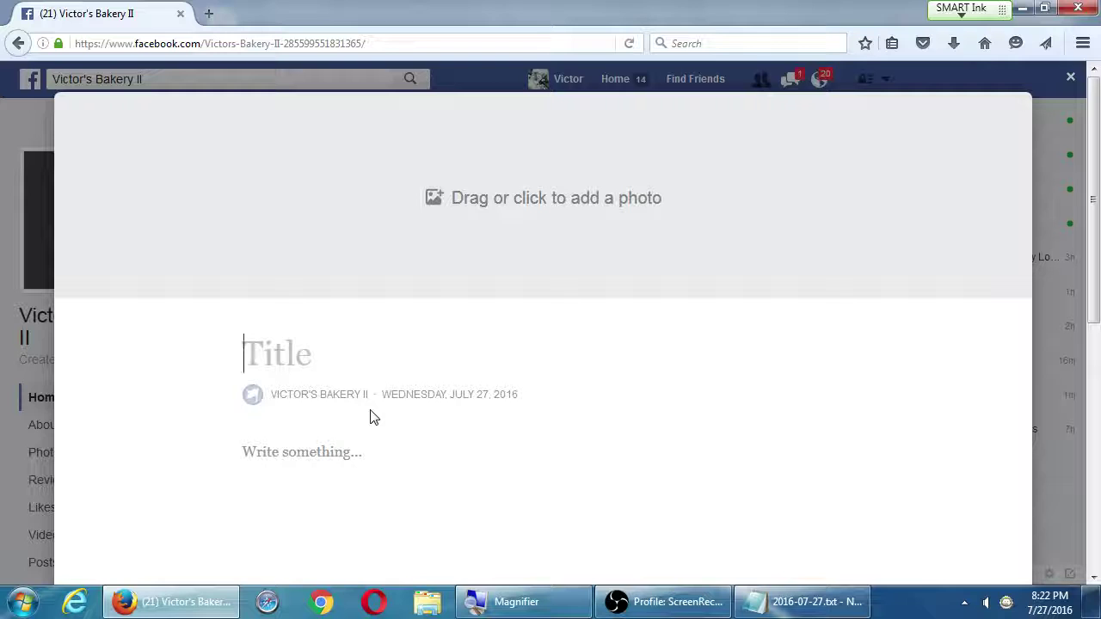
{"action": "type", "text": "REcipe"}
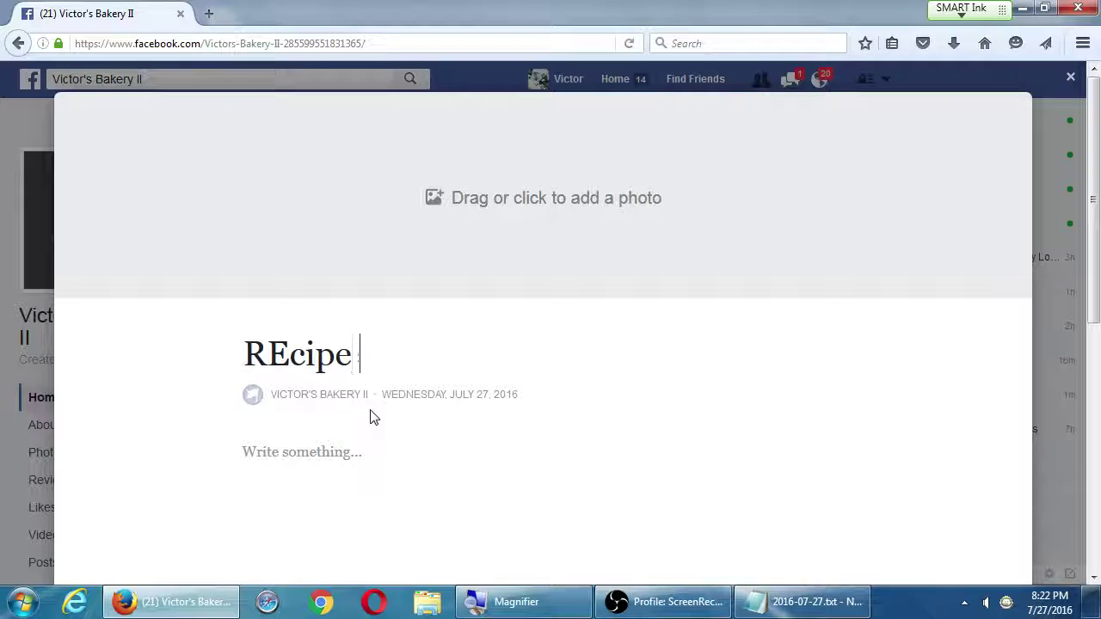
{"action": "key", "text": "BackSpace"}
{"action": "key", "text": "BackSpace"}
{"action": "key", "text": "BackSpace"}
{"action": "key", "text": "BackSpace"}
{"action": "key", "text": "BackSpace"}
{"action": "key", "text": "BackSpace"}
{"action": "type", "text": "ecipe "}
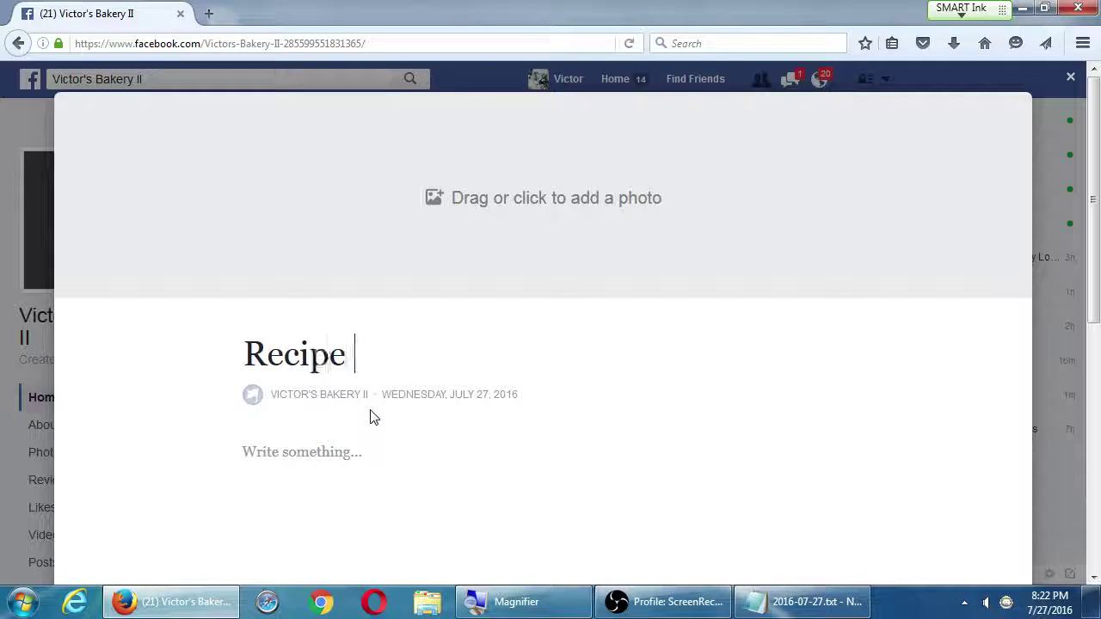
{"action": "type", "text": "Guid"}
{"action": "scroll", "coordinate": [370, 418], "scroll_direction": "down", "scroll_amount": 3}
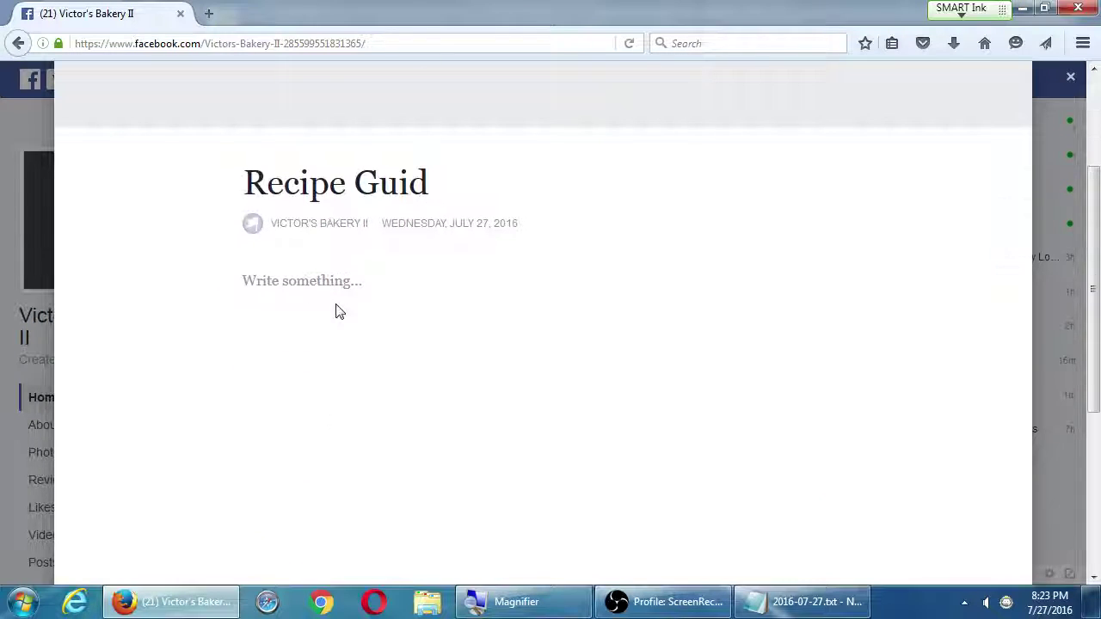
Add bullets 'Choco Cookie' and 'Pecan Cookie', then a plain filler paragraph
{"action": "left_click", "coordinate": [334, 286]}
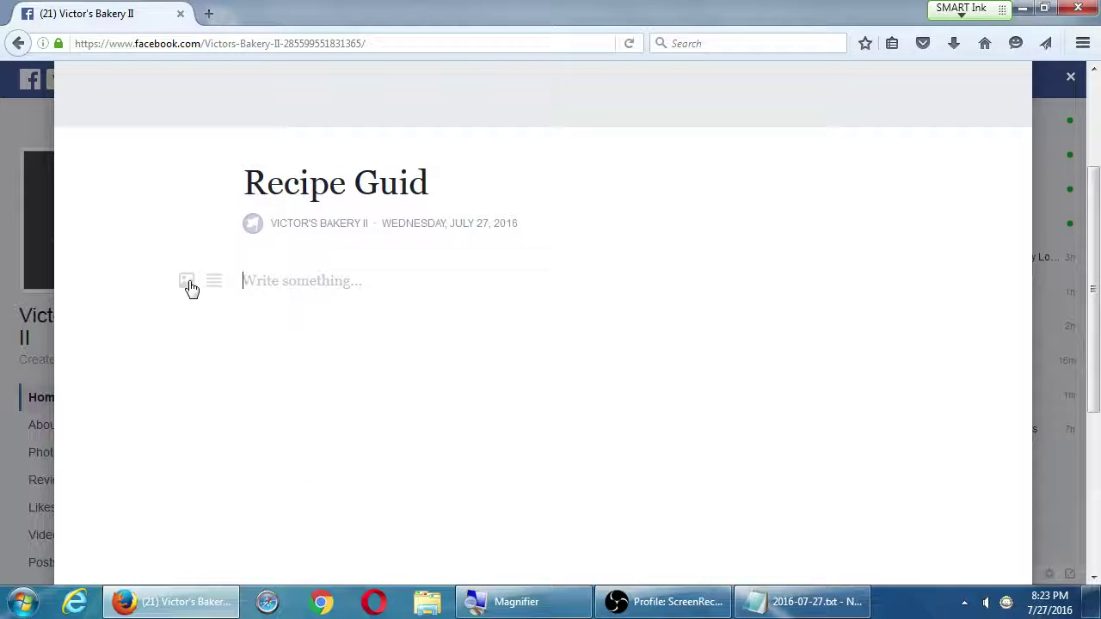
{"action": "mouse_move", "coordinate": [208, 283]}
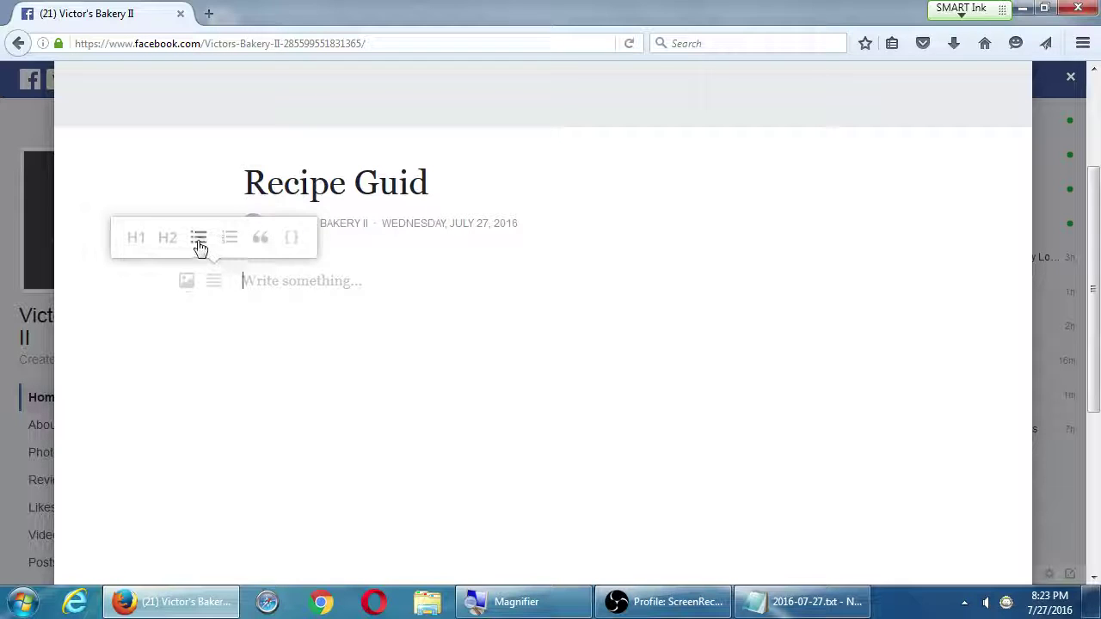
{"action": "left_click", "coordinate": [198, 247]}
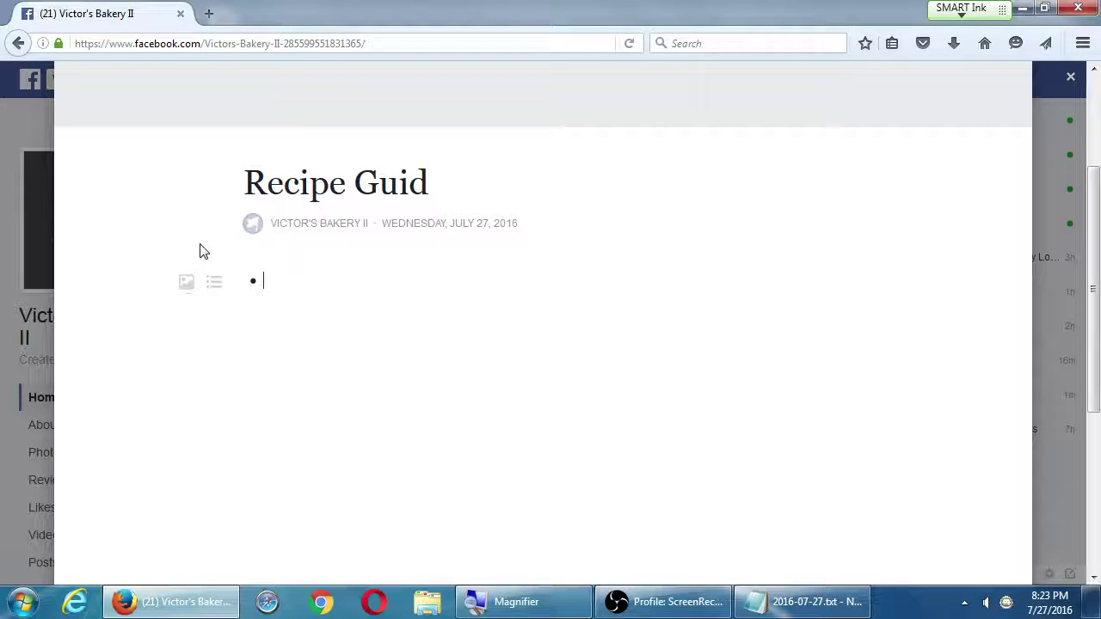
{"action": "type", "text": "Choco Cookie"}
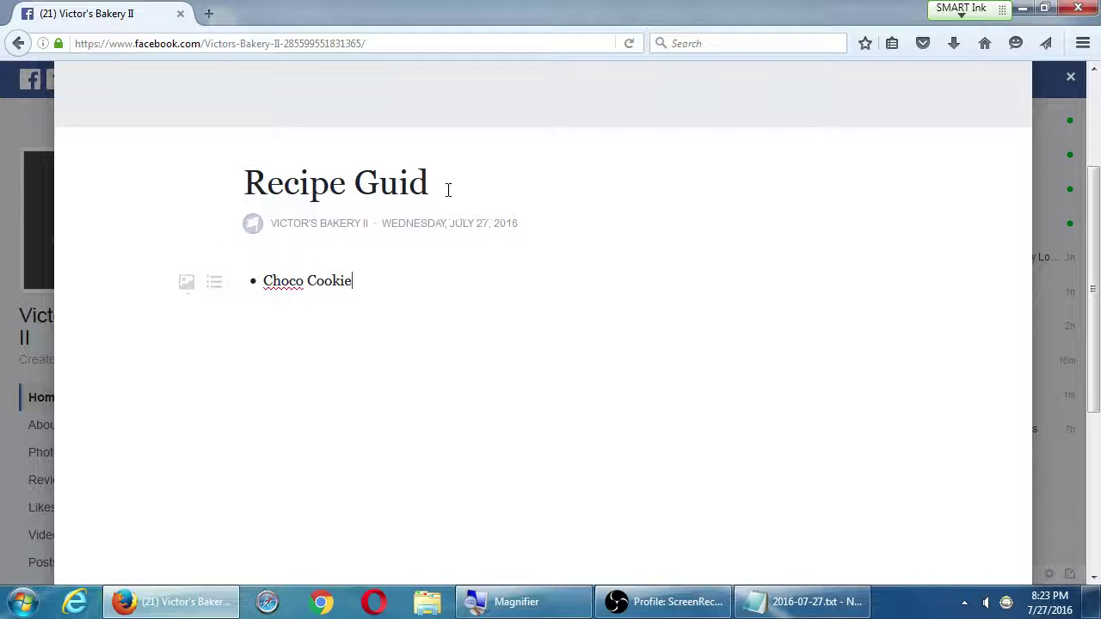
{"action": "key", "text": "Return"}
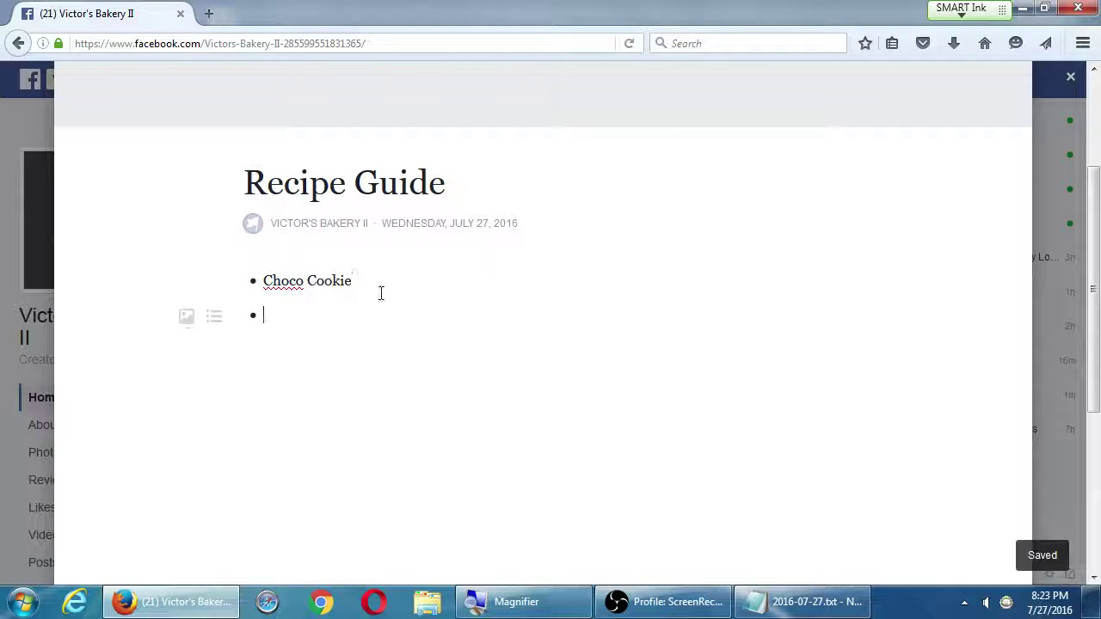
{"action": "type", "text": "Pecan C"}
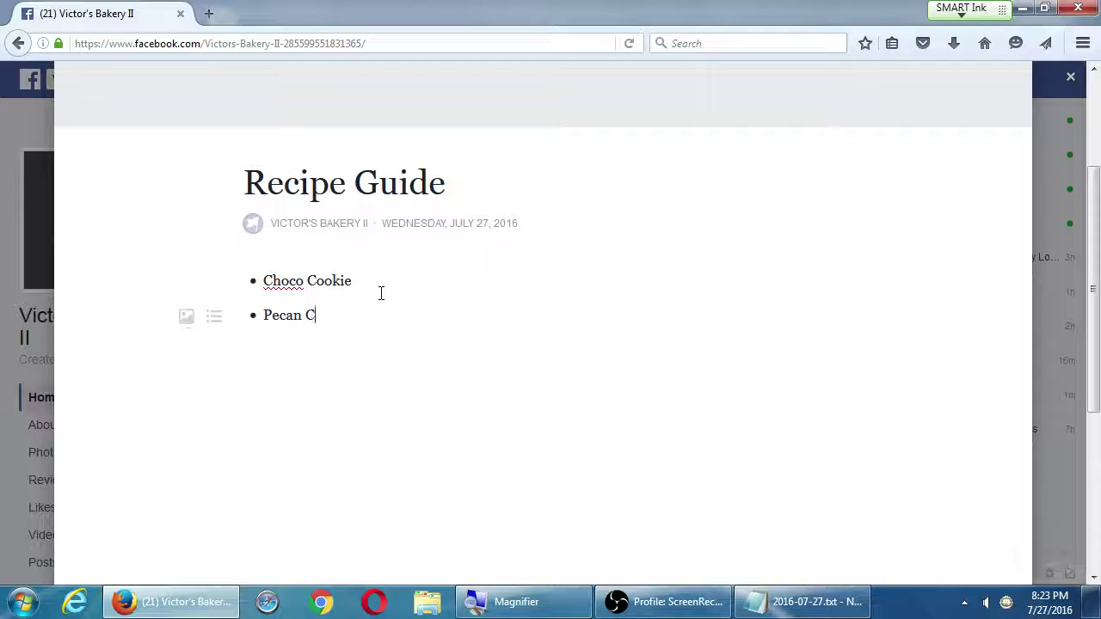
{"action": "type", "text": "ookie"}
{"action": "key", "text": "Return"}
{"action": "key", "text": "Return"}
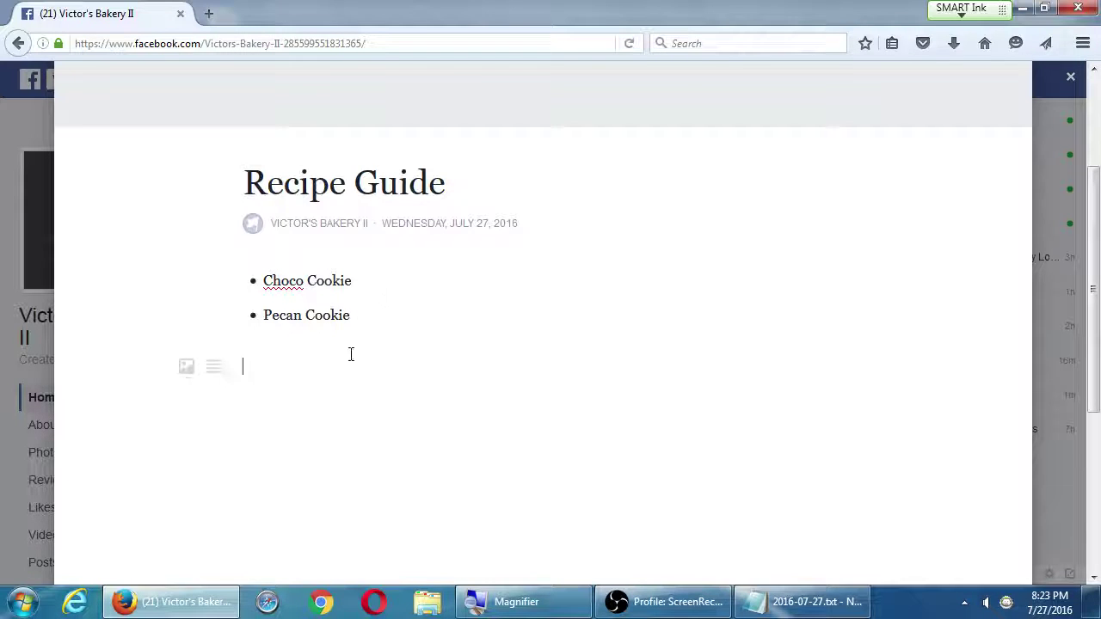
{"action": "type", "text": "dsgfgfgggfgfgfgs"}
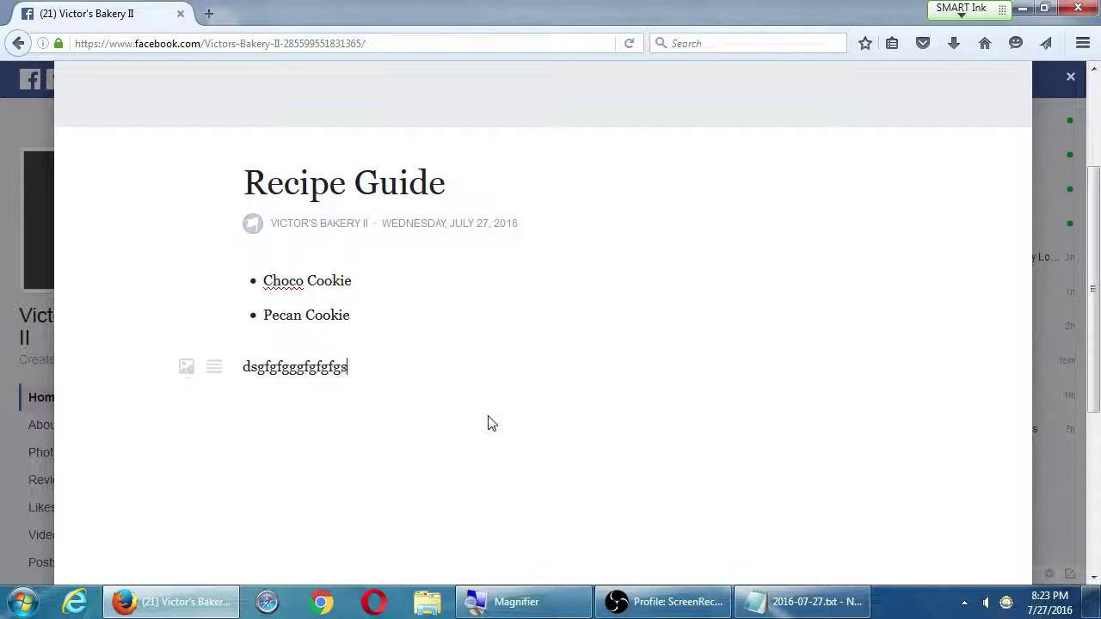
{"action": "type", "text": "sdg f fdggdsgd"}
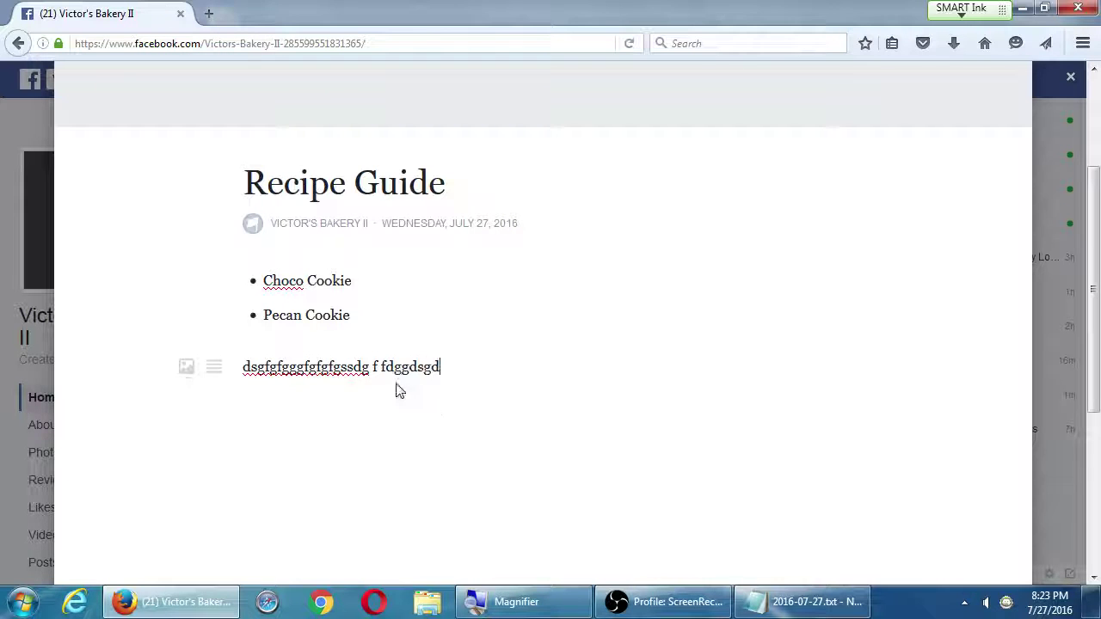
Bold the paragraph's first word and link its last word to victors.com
{"action": "double_click", "coordinate": [337, 370]}
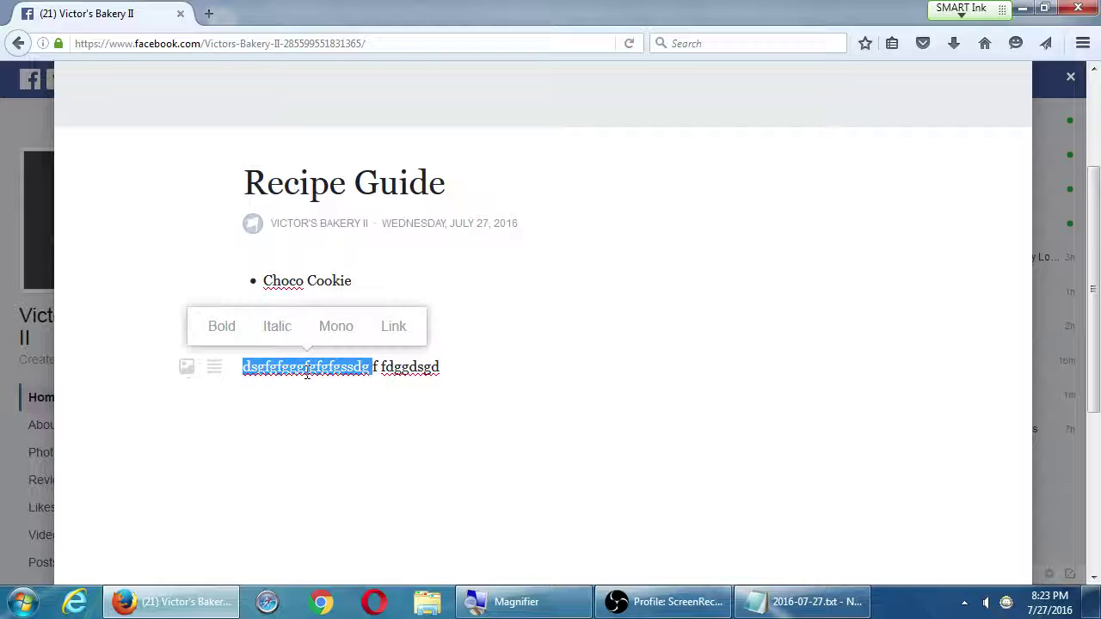
{"action": "left_click", "coordinate": [224, 330]}
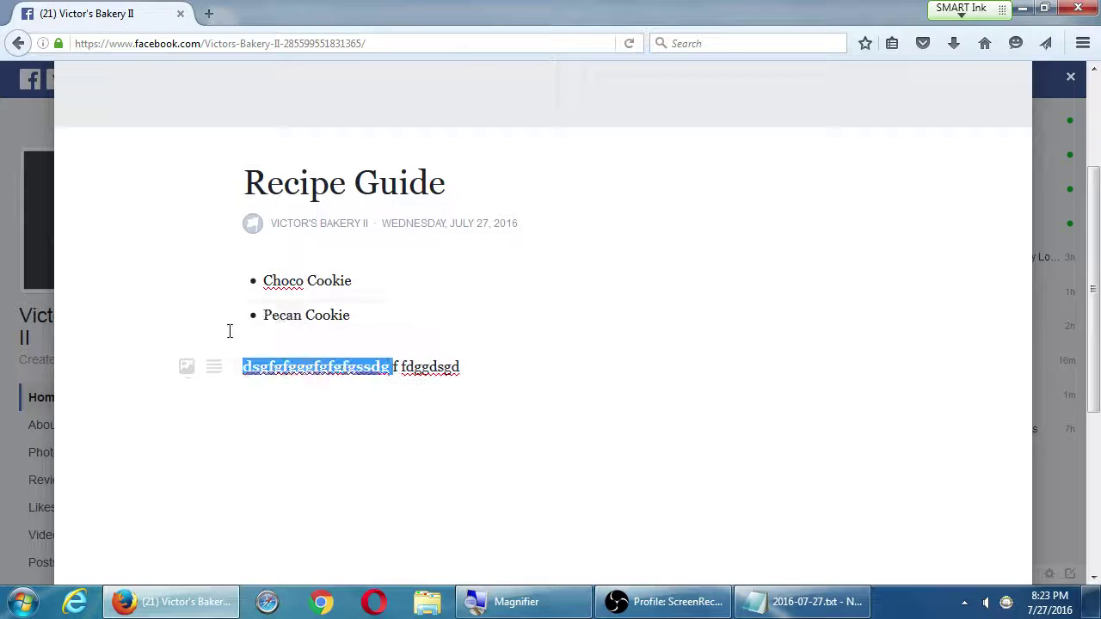
{"action": "double_click", "coordinate": [427, 368]}
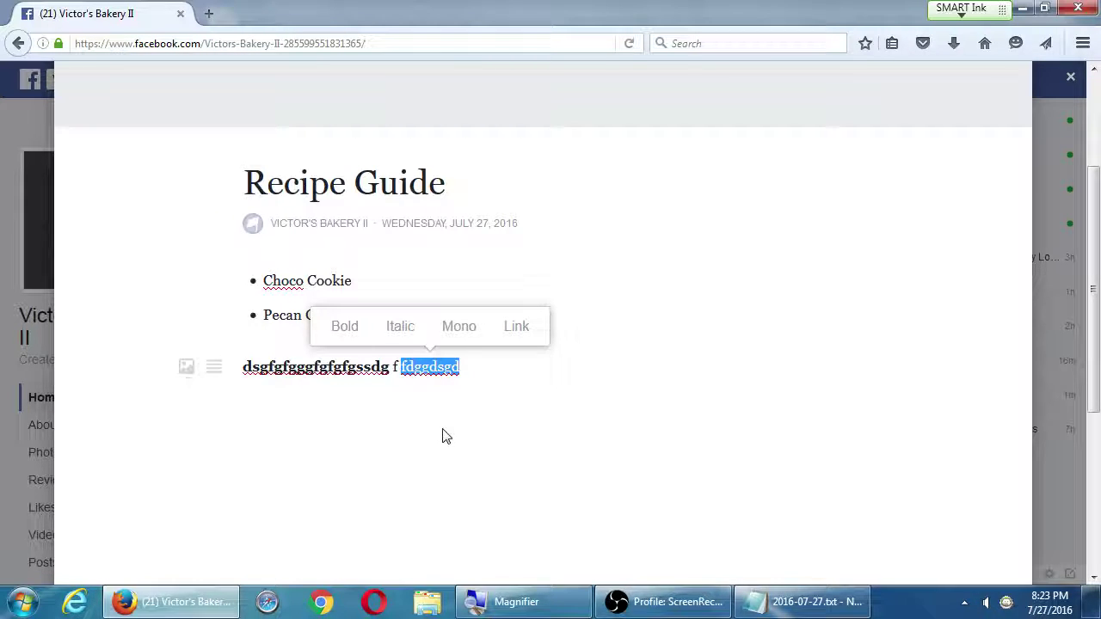
{"action": "left_click", "coordinate": [520, 335]}
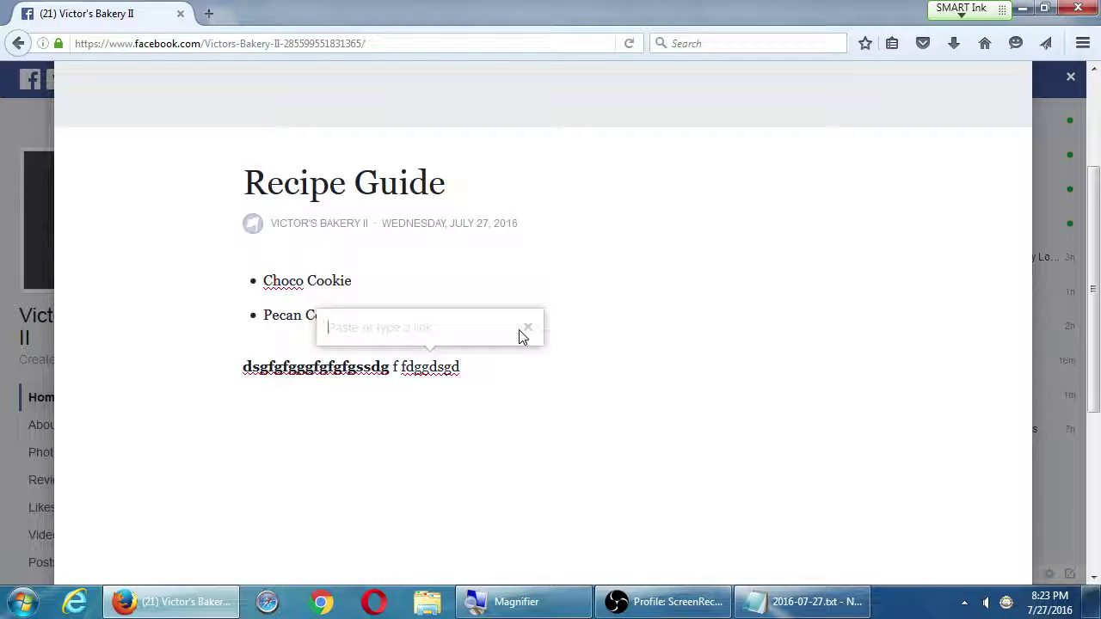
{"action": "type", "text": "victors.com"}
{"action": "key", "text": "Return"}
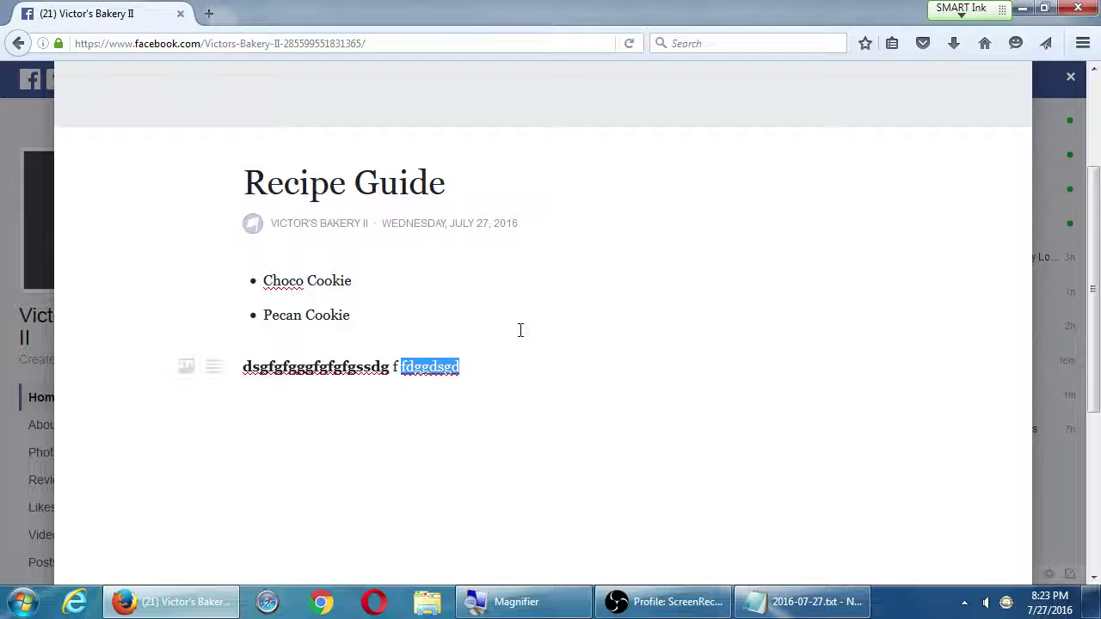
{"action": "left_click", "coordinate": [484, 403]}
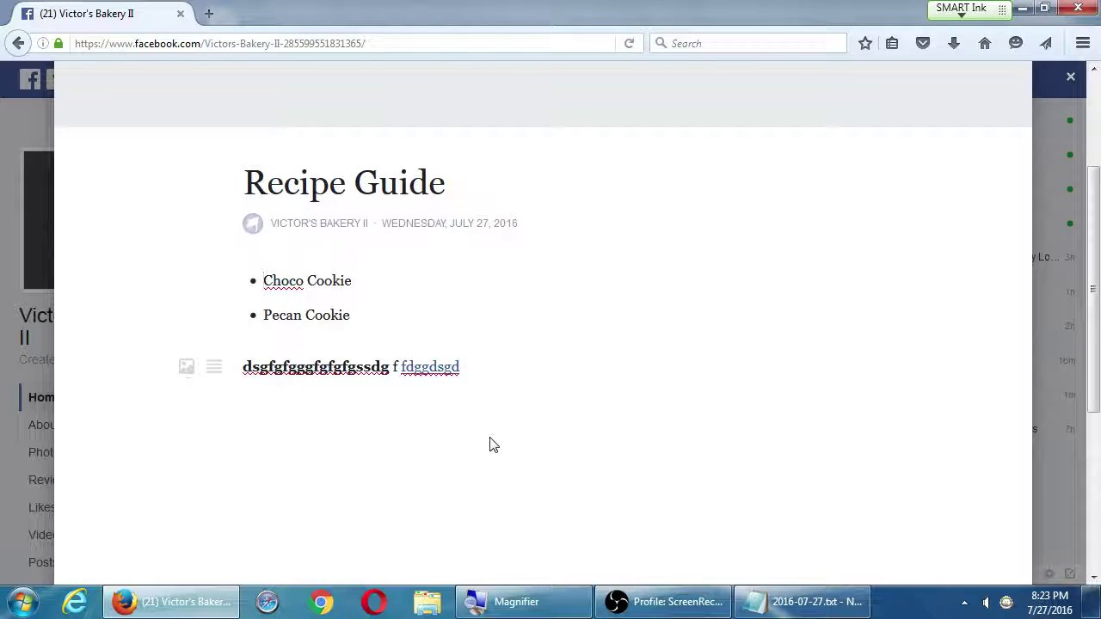
Publish the Recipe Guide note
{"action": "scroll", "coordinate": [503, 430], "scroll_direction": "up", "scroll_amount": 2}
{"action": "scroll", "coordinate": [513, 415], "scroll_direction": "down", "scroll_amount": 5}
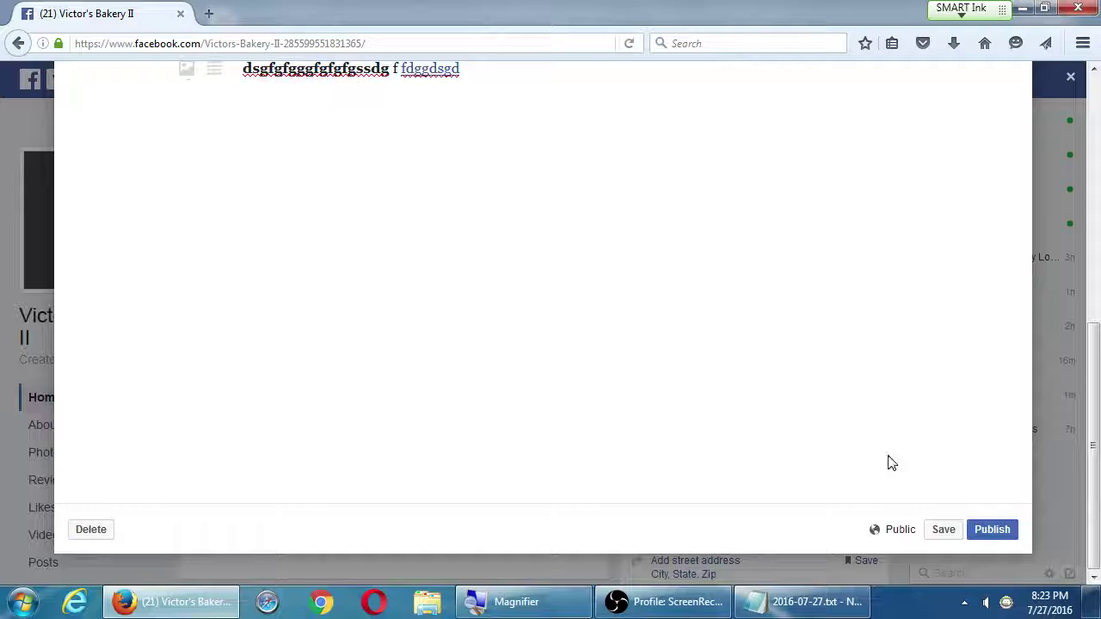
{"action": "left_click", "coordinate": [991, 529]}
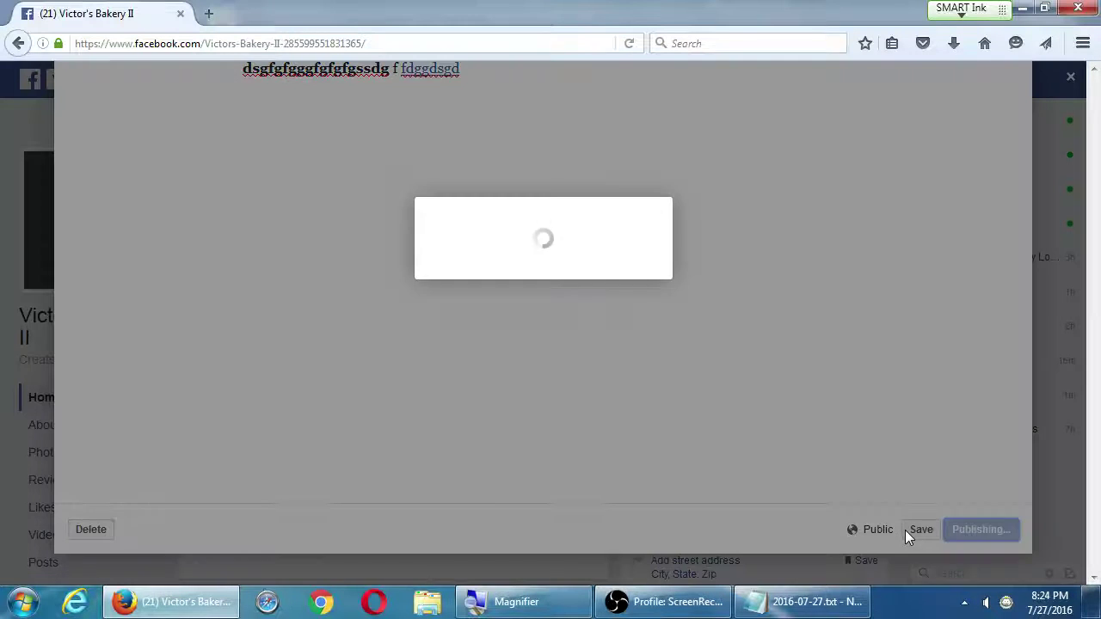